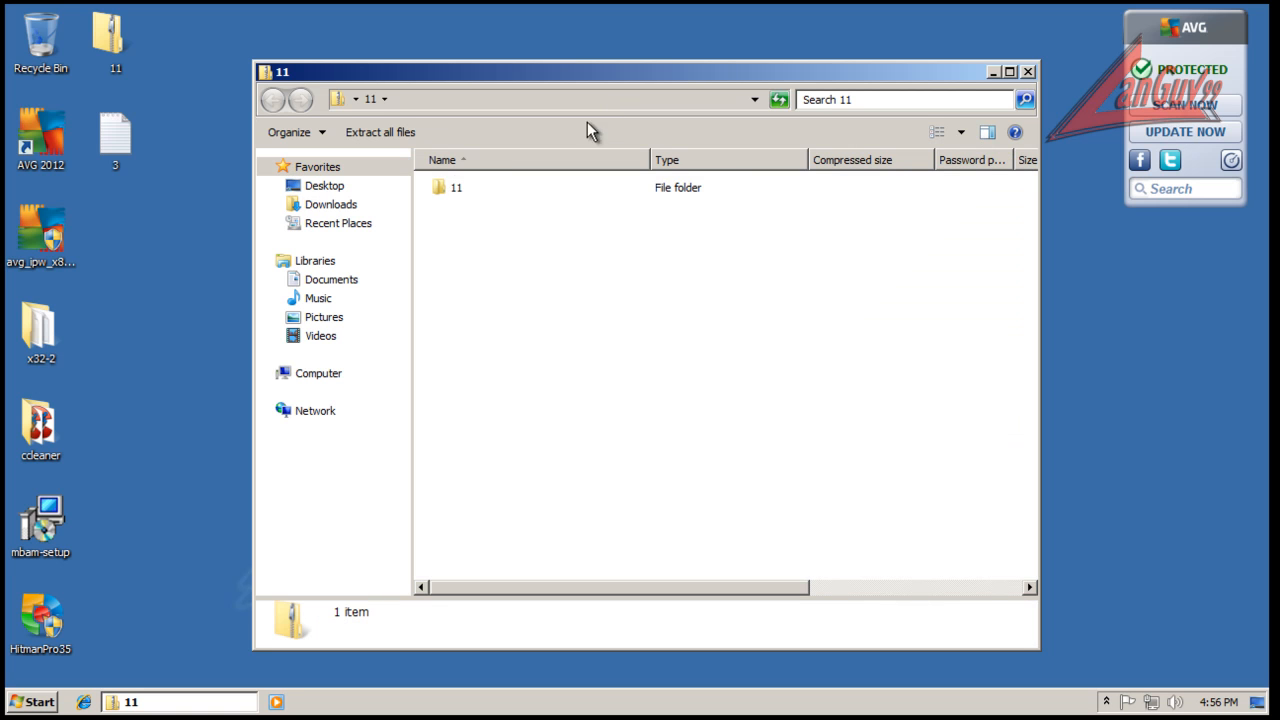
Open the 11 folder inside the archive, select all its files to check how many there are, and close the window.
{"action": "double_click", "coordinate": [450, 190]}
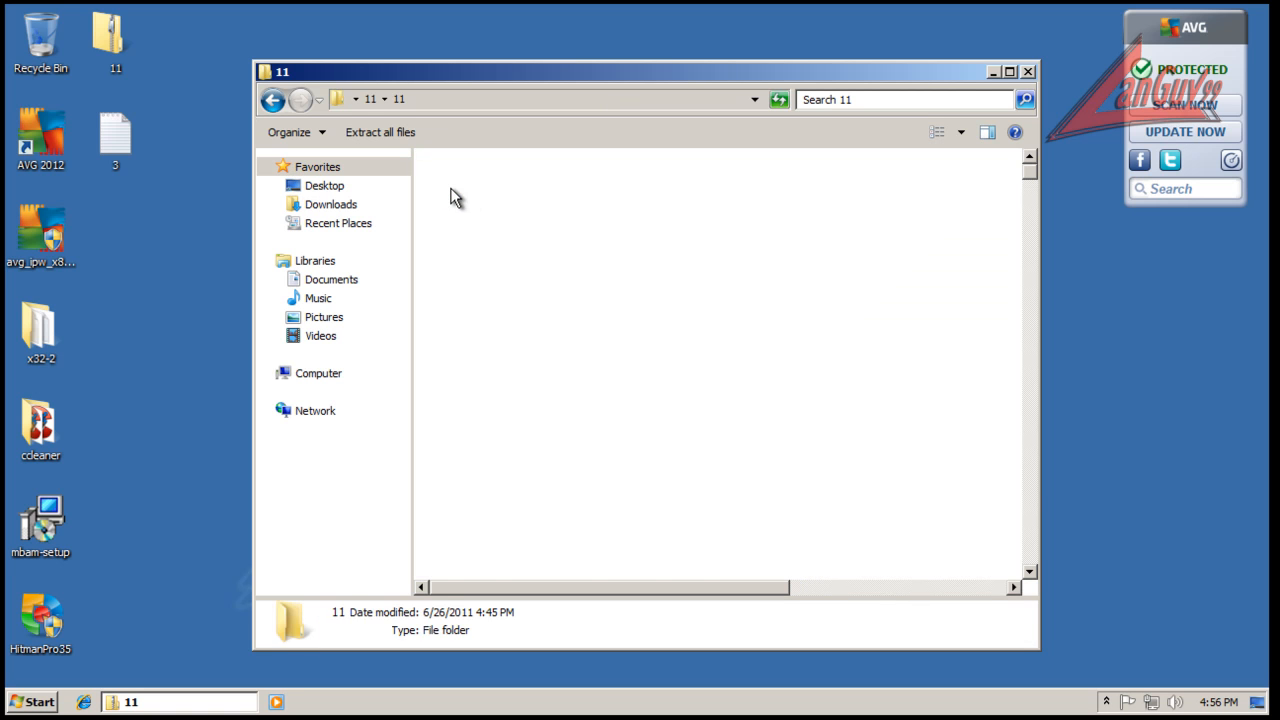
{"action": "left_click", "coordinate": [437, 188]}
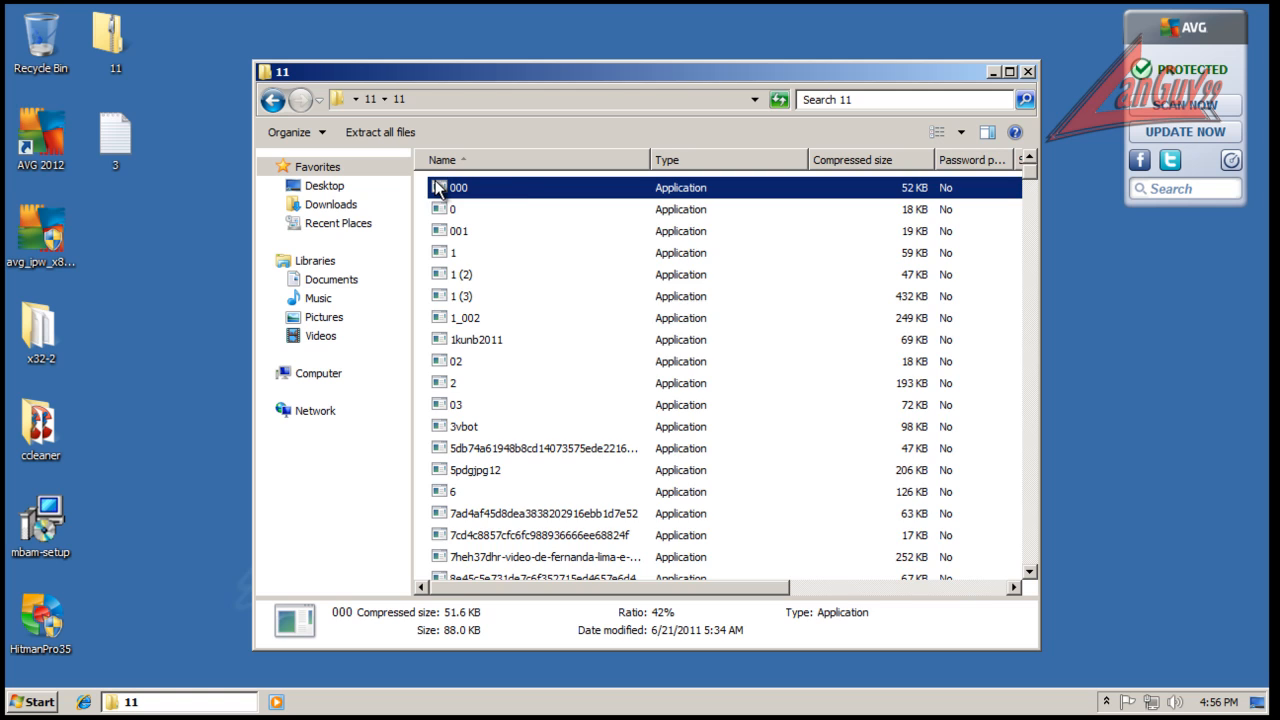
{"action": "key", "text": "shift+End"}
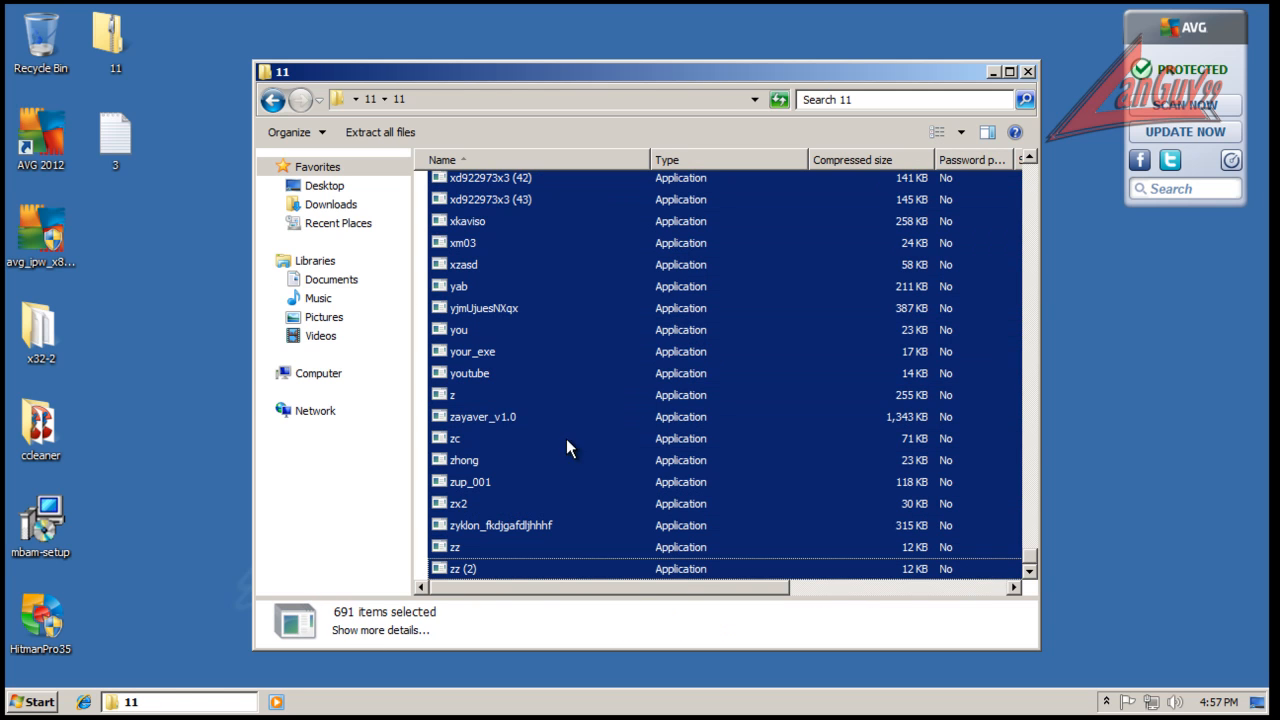
{"action": "left_click", "coordinate": [1028, 74]}
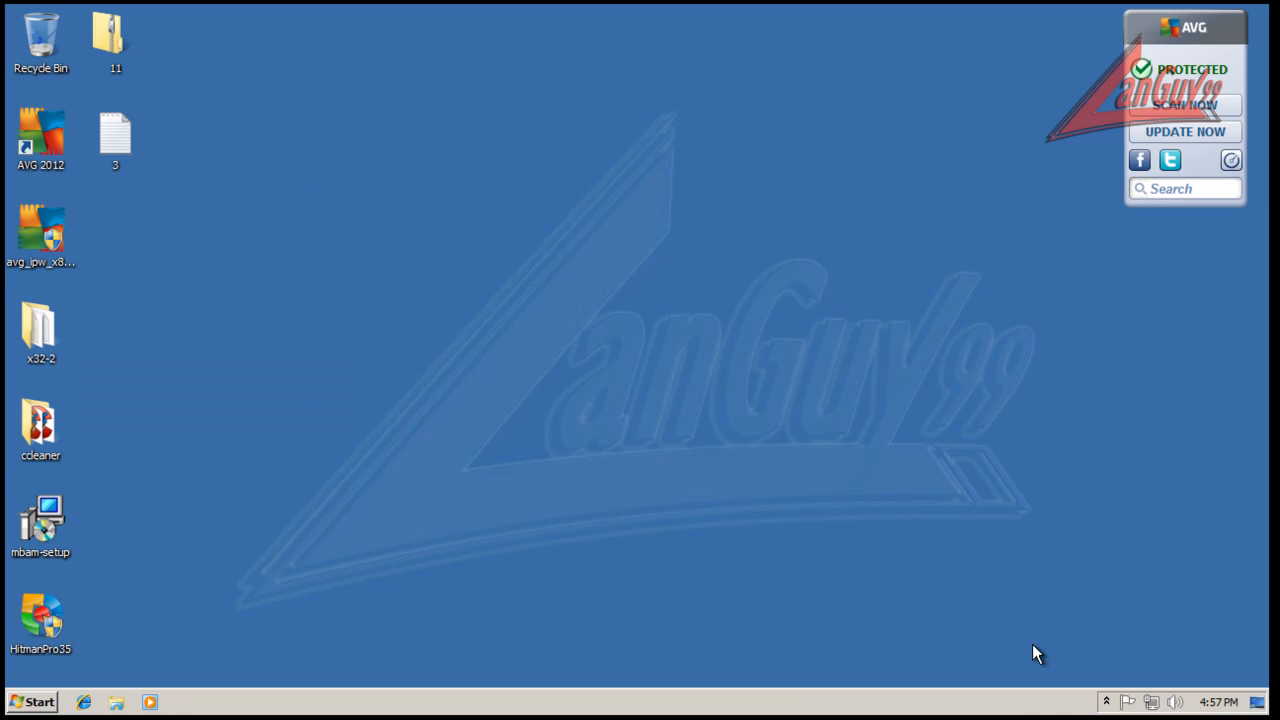
Open Windows Task Manager, show processes from all users, review the running AVG processes and memory usage, and close it.
{"action": "right_click", "coordinate": [1034, 706]}
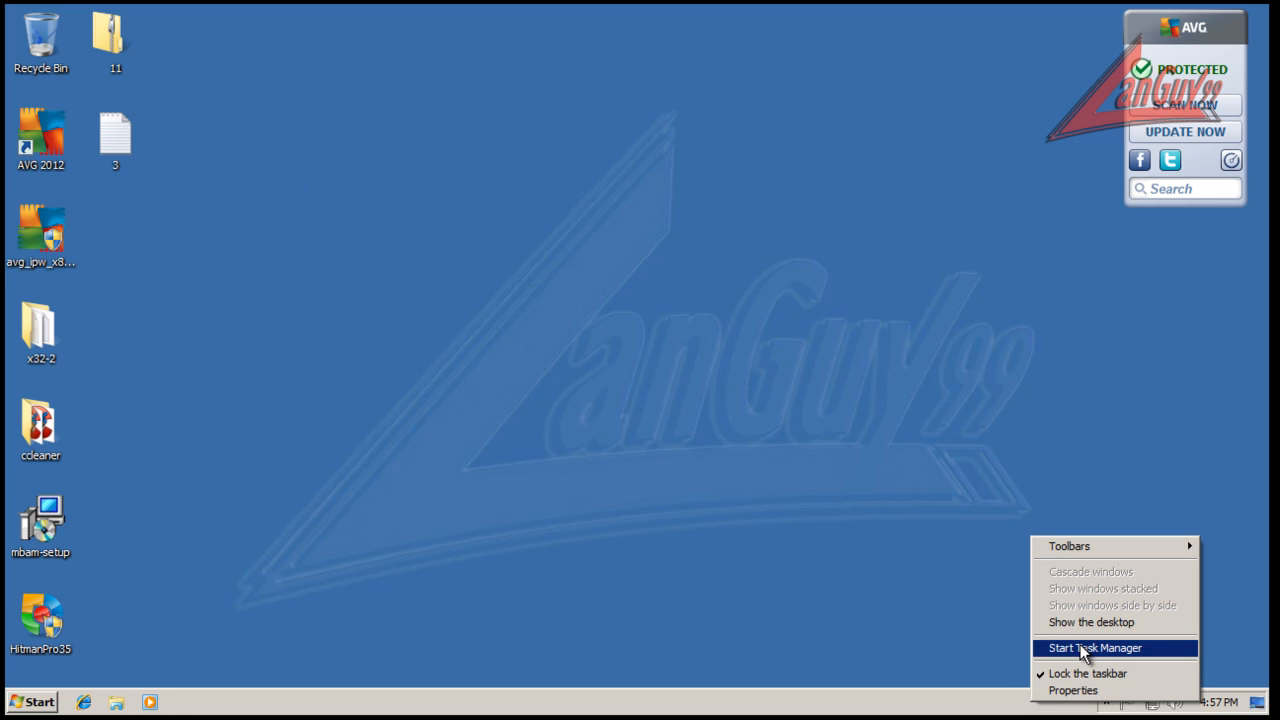
{"action": "left_click", "coordinate": [1082, 650]}
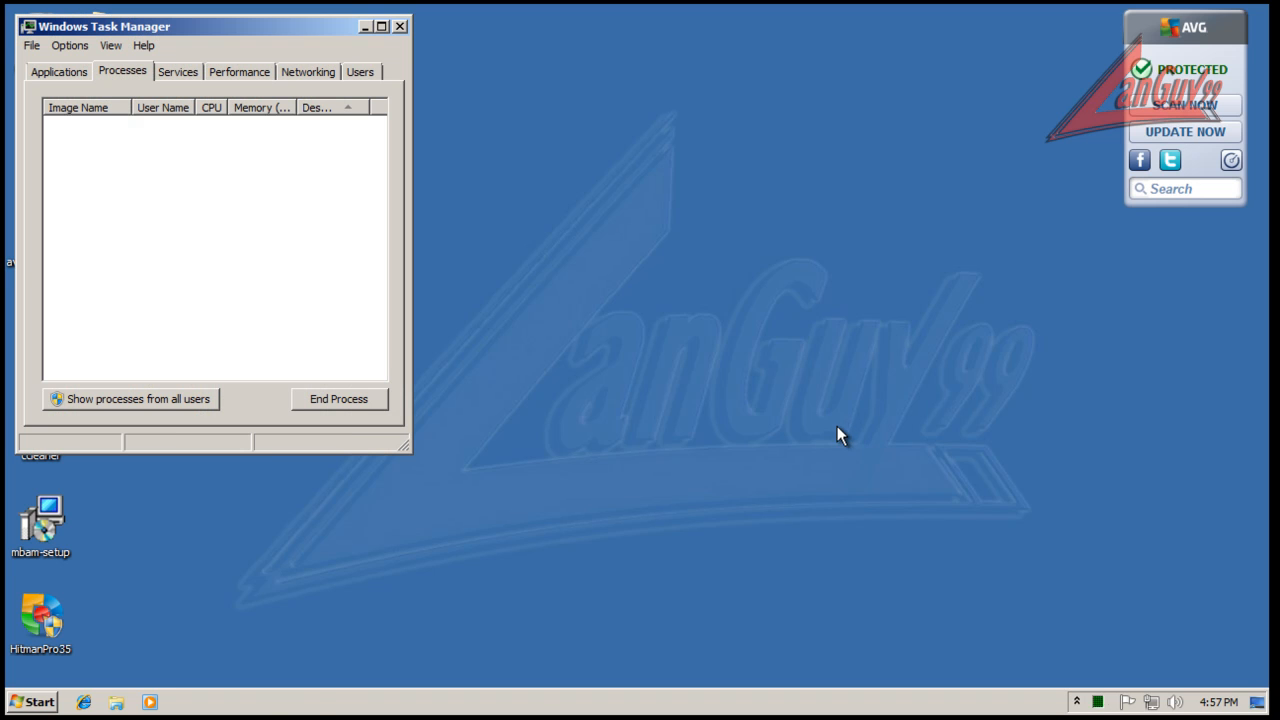
{"action": "left_click", "coordinate": [177, 401]}
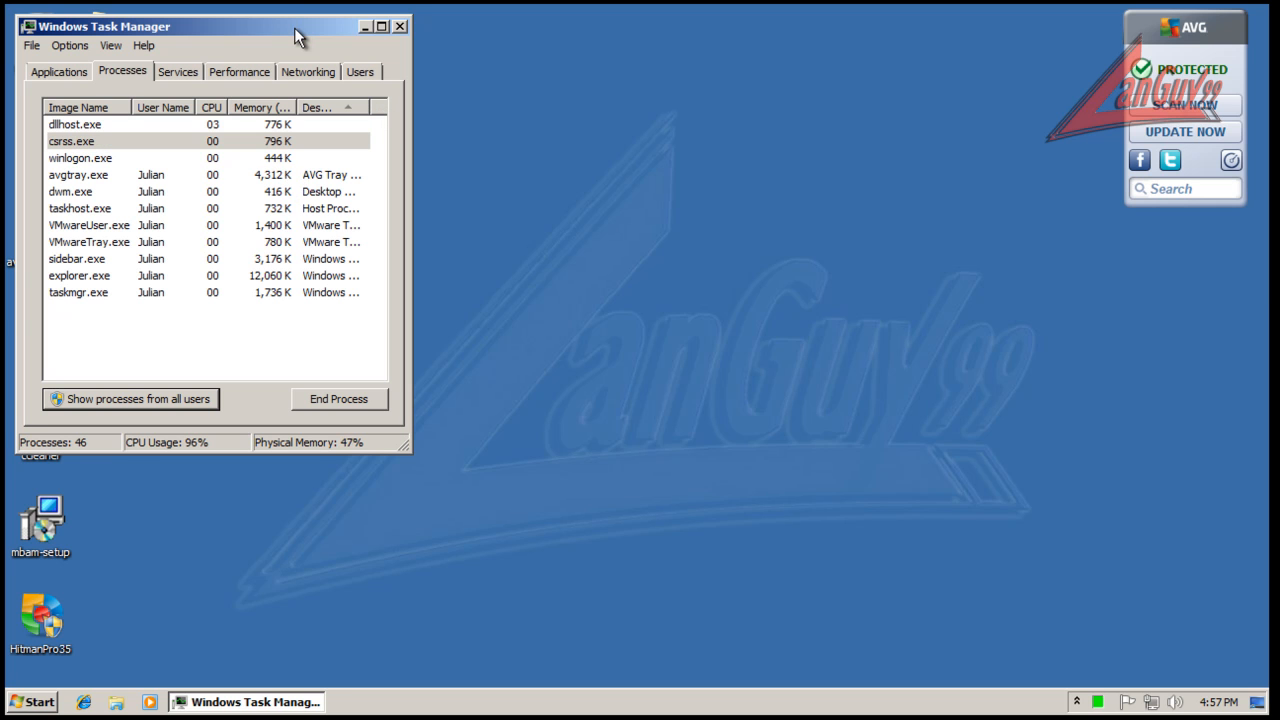
{"action": "left_click_drag", "start_coordinate": [294, 27], "coordinate": [428, 30]}
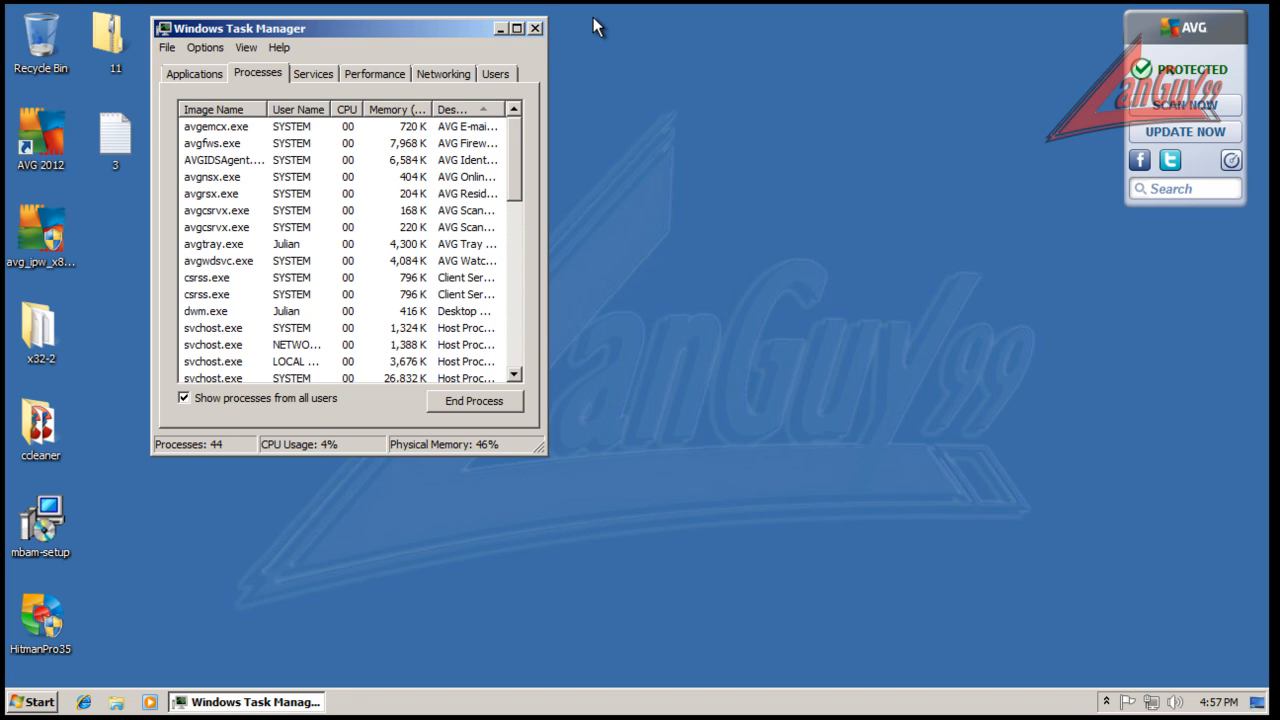
{"action": "left_click", "coordinate": [535, 29]}
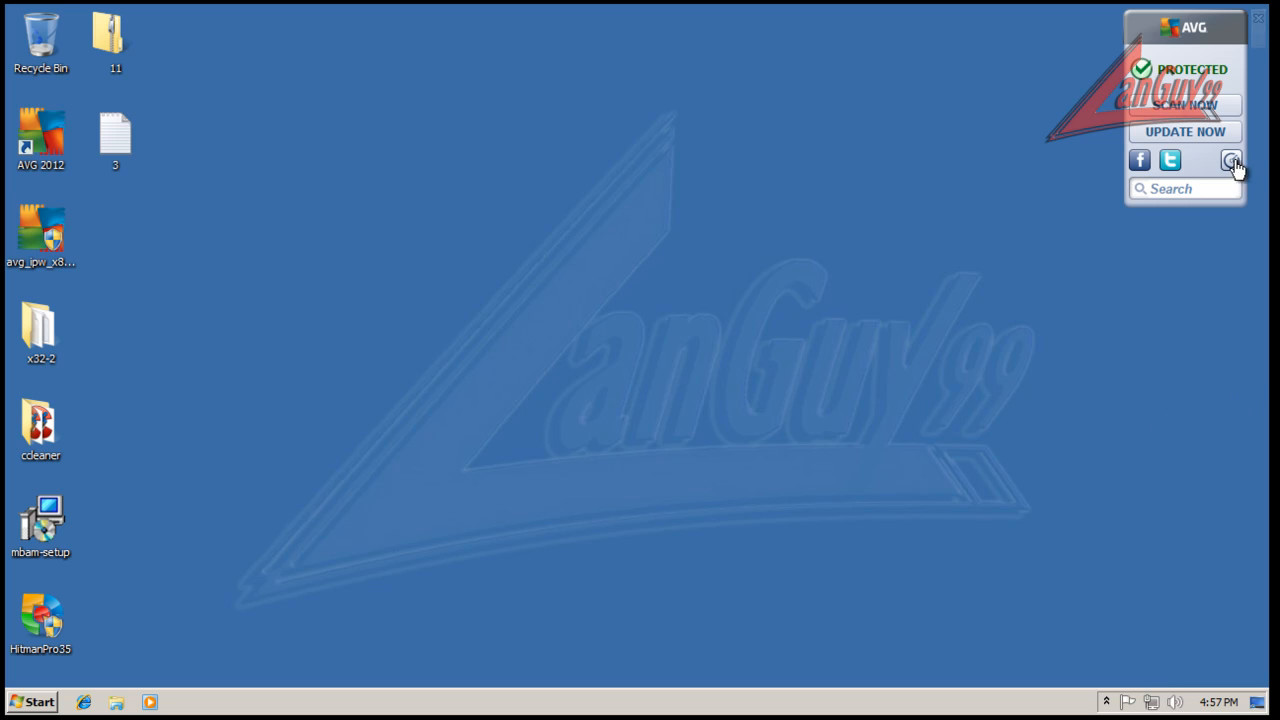
Open AVG Internet Security, go to the Anti-Virus component, and view the Resident Shield exceptions list without changing it.
{"action": "left_click", "coordinate": [1106, 703]}
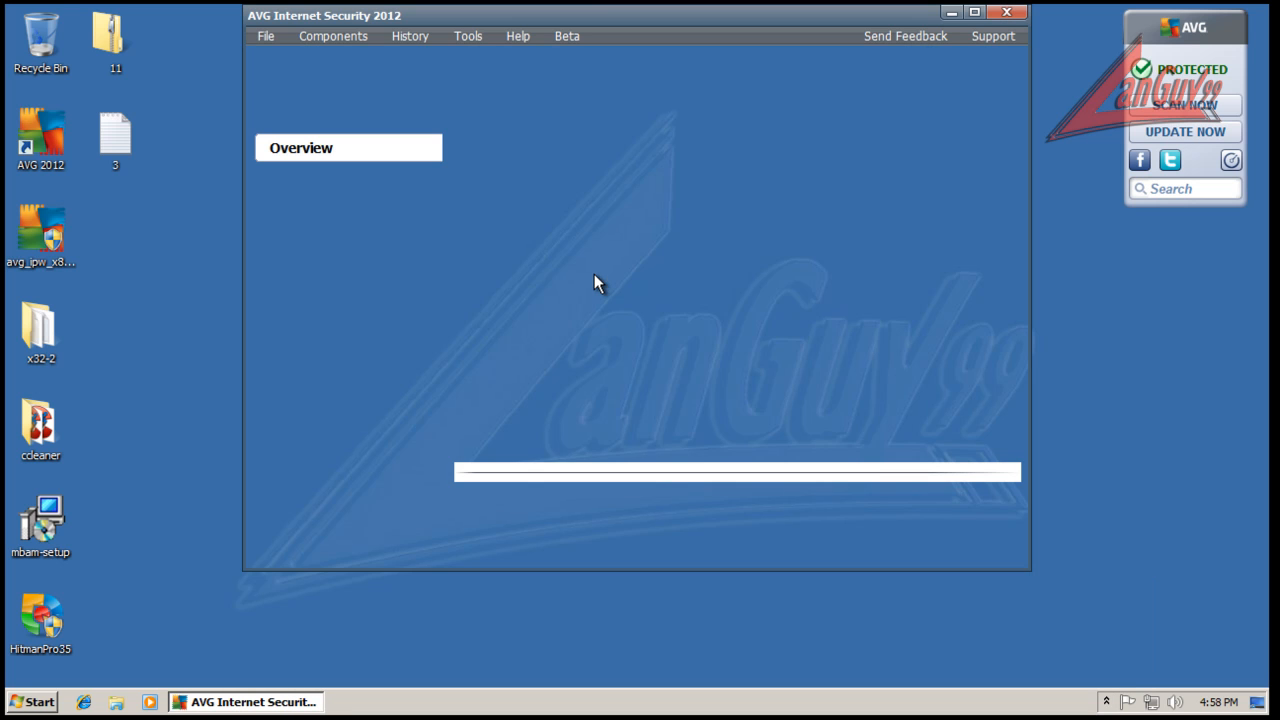
{"action": "left_click_drag", "start_coordinate": [603, 15], "coordinate": [566, 49]}
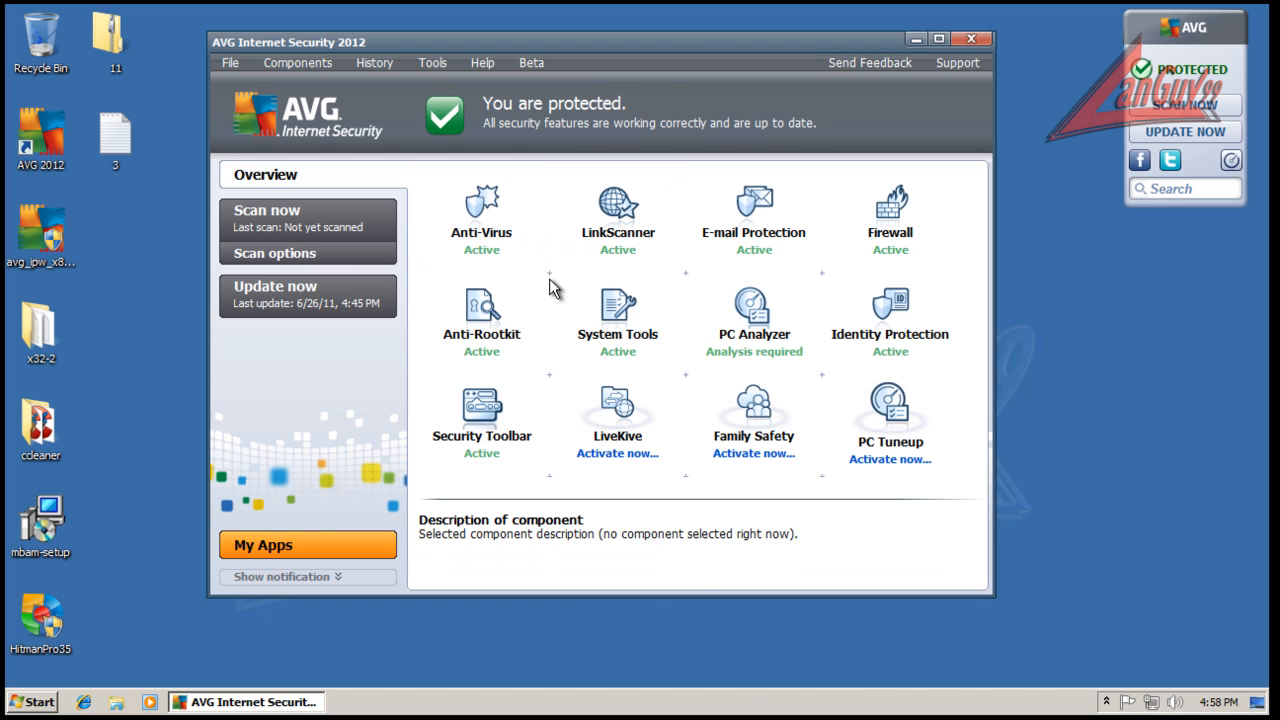
{"action": "left_click", "coordinate": [531, 318]}
{"action": "left_click", "coordinate": [483, 206]}
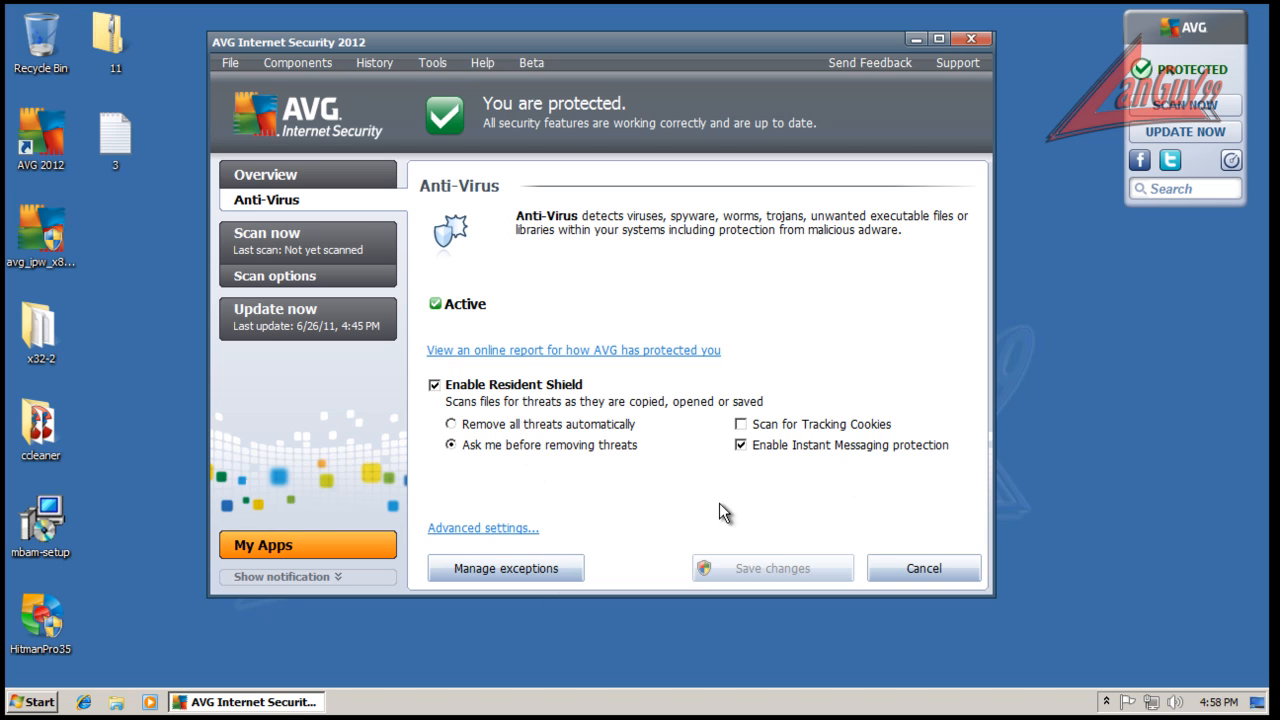
{"action": "left_click", "coordinate": [521, 565]}
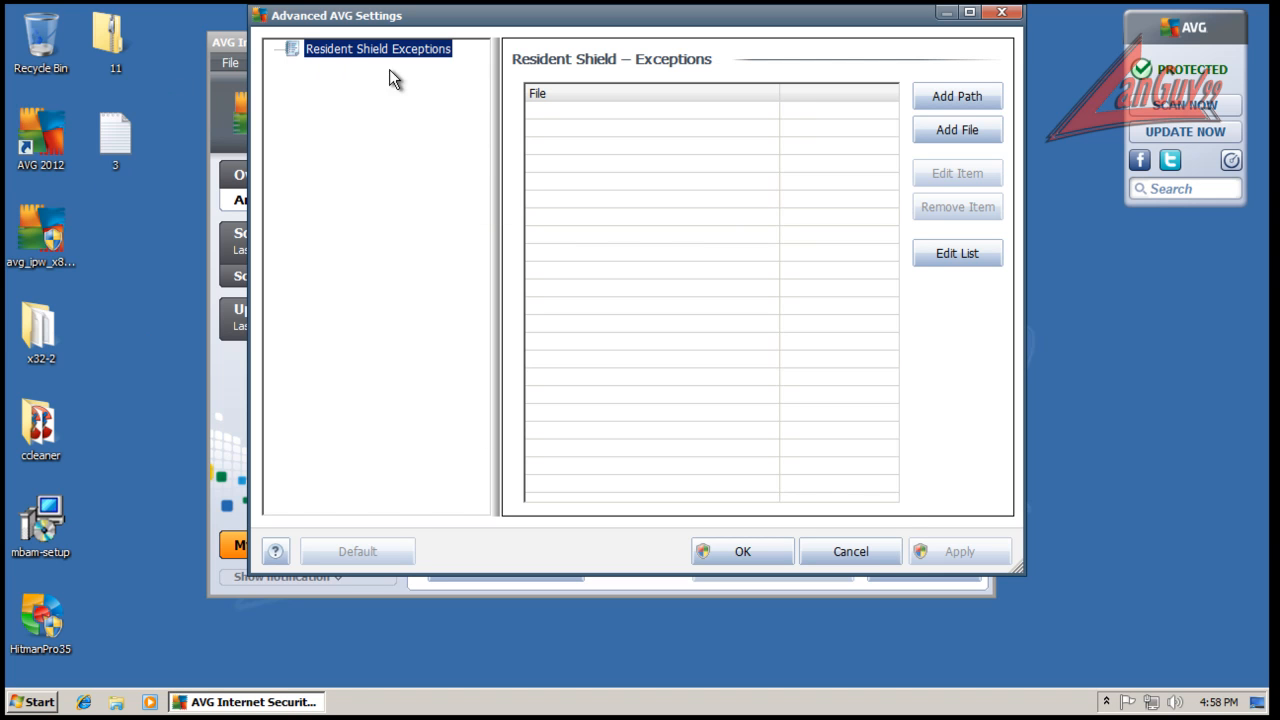
{"action": "left_click", "coordinate": [868, 553]}
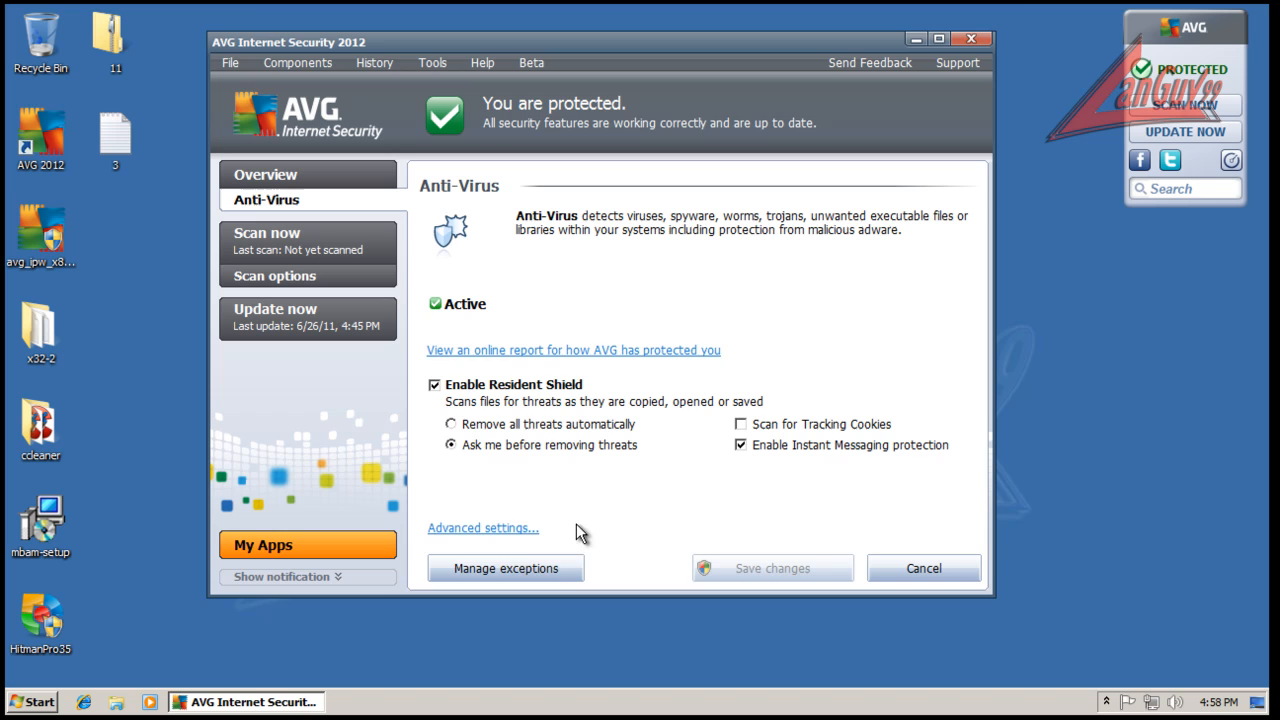
Open the advanced Anti-Virus settings and expand the Resident Shield entry to show its options.
{"action": "left_click", "coordinate": [512, 529]}
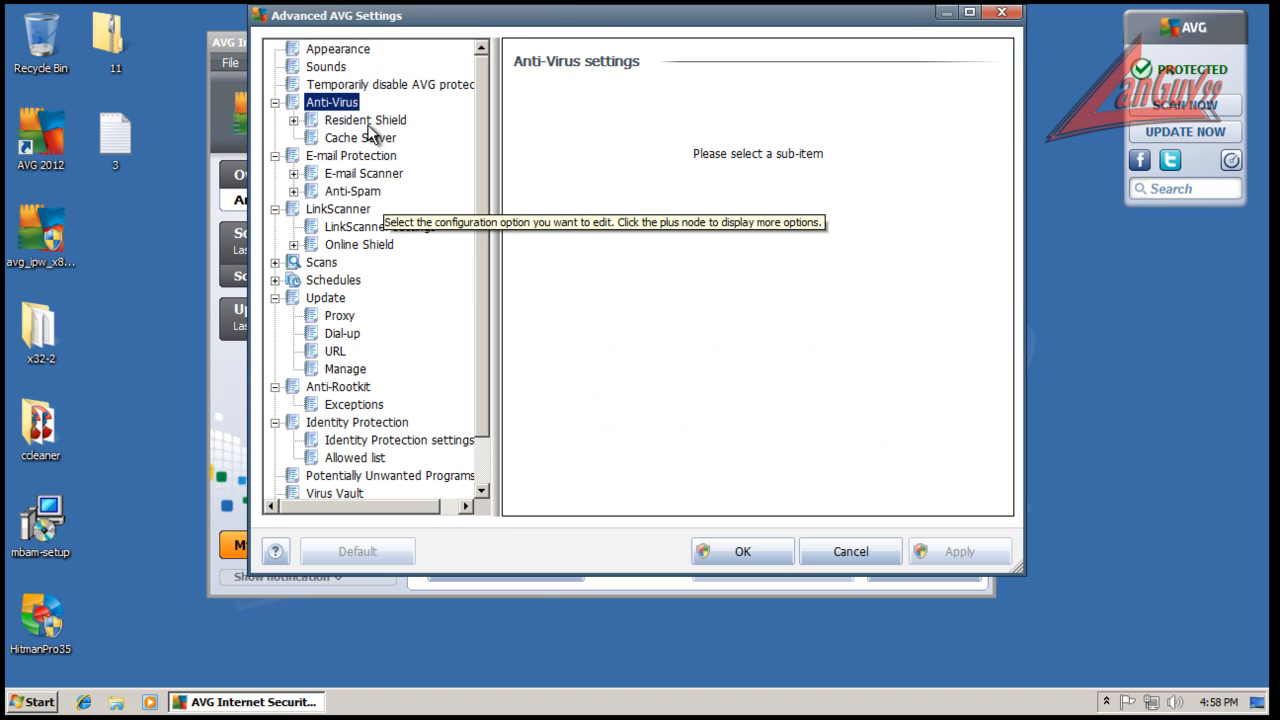
{"action": "left_click", "coordinate": [358, 122]}
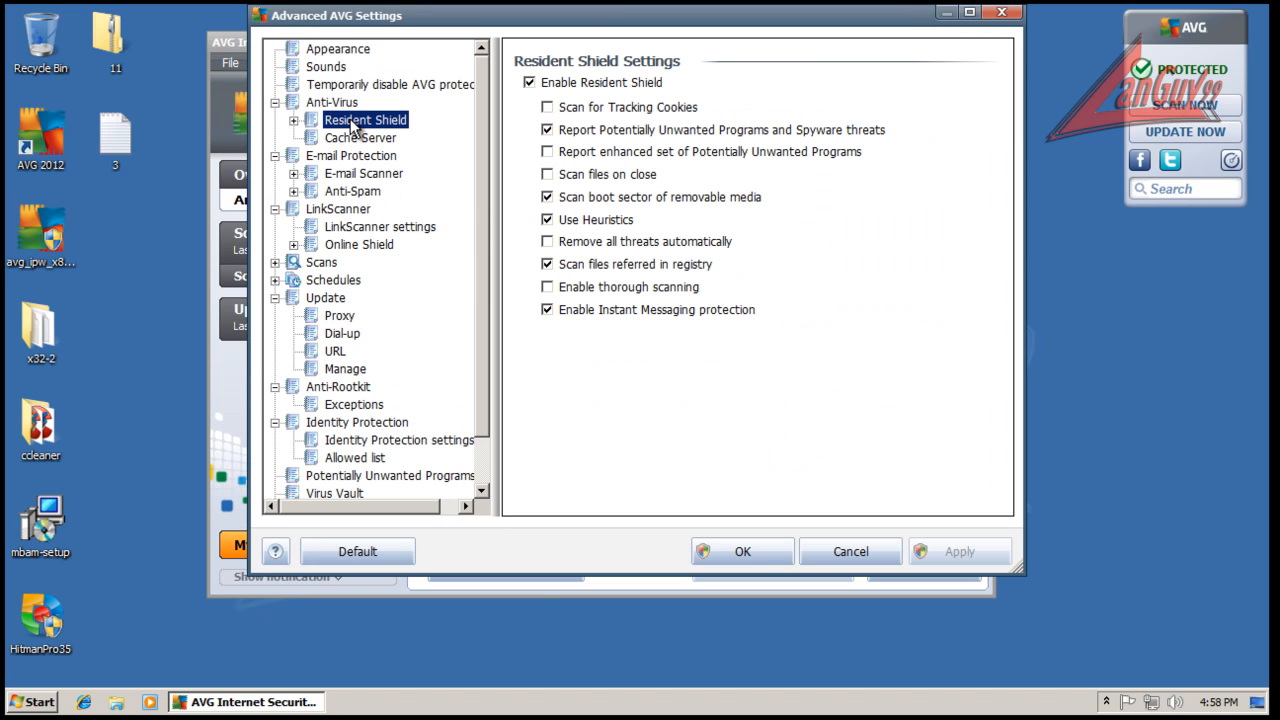
{"action": "left_click", "coordinate": [293, 121]}
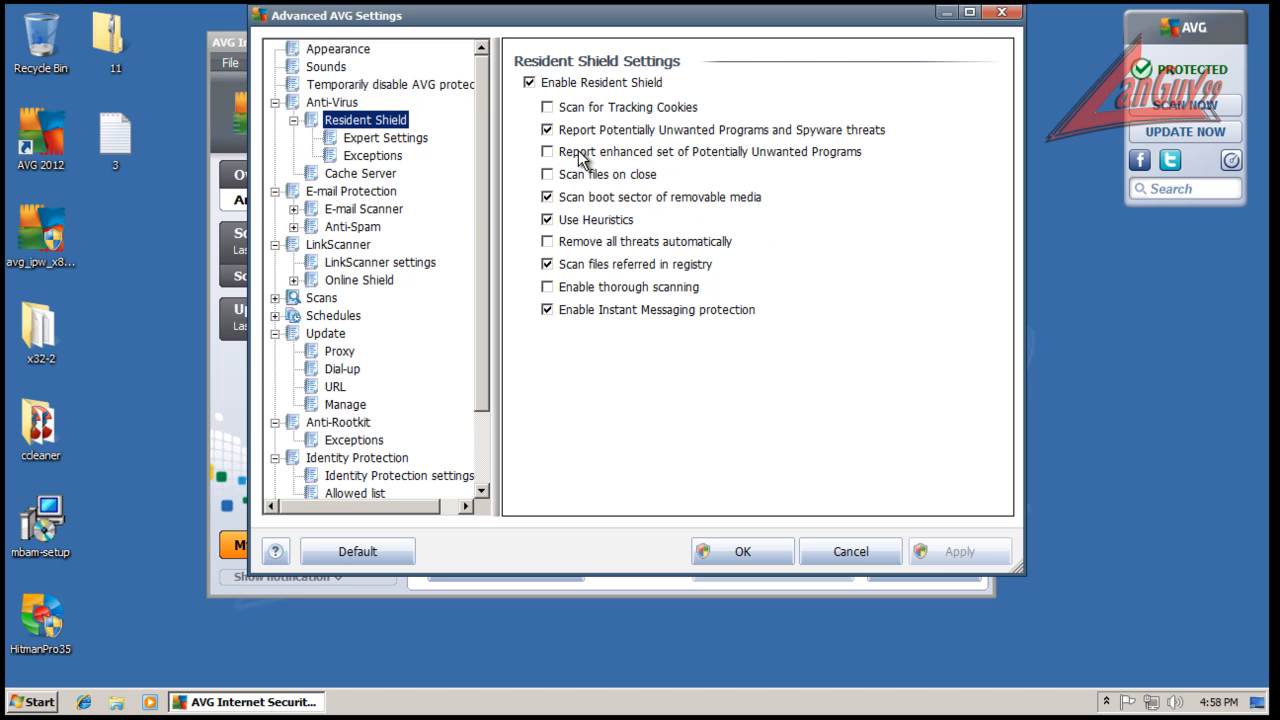
Switch "Report enhanced set of Potentially Unwanted Programs" on and back off, and read that option's description in the help.
{"action": "left_click", "coordinate": [548, 152]}
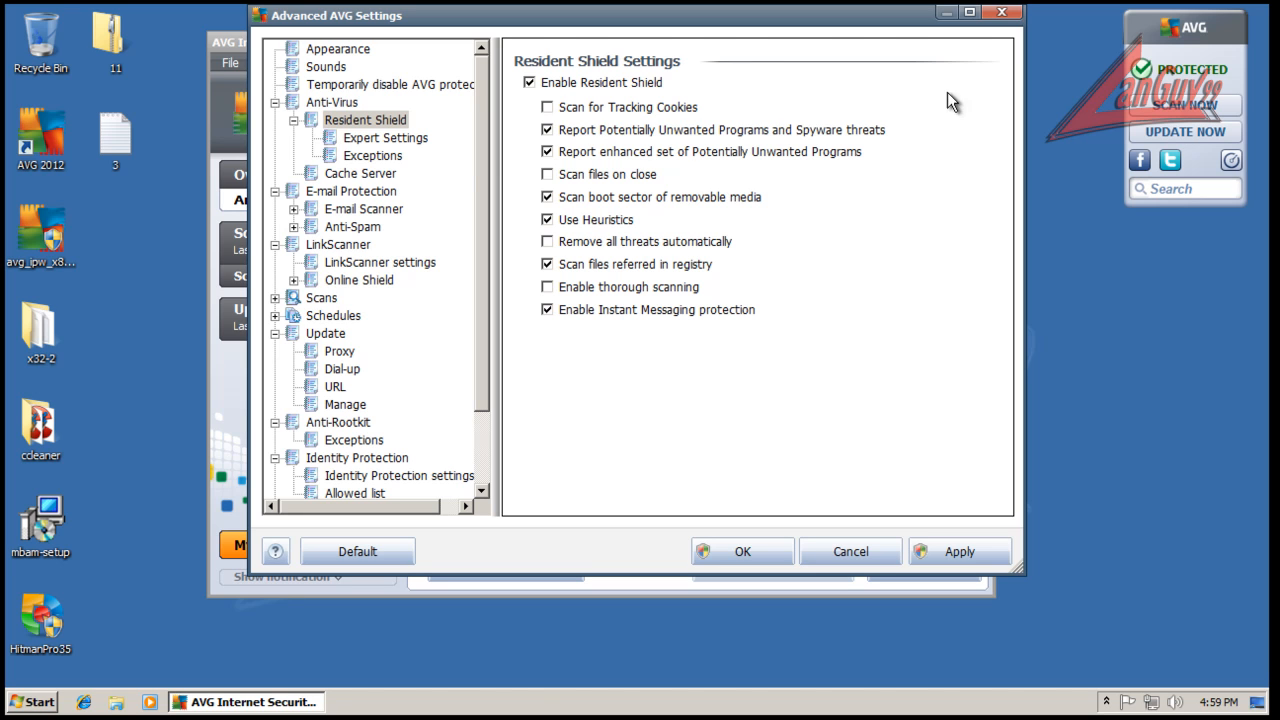
{"action": "left_click", "coordinate": [546, 151]}
{"action": "left_click", "coordinate": [275, 551]}
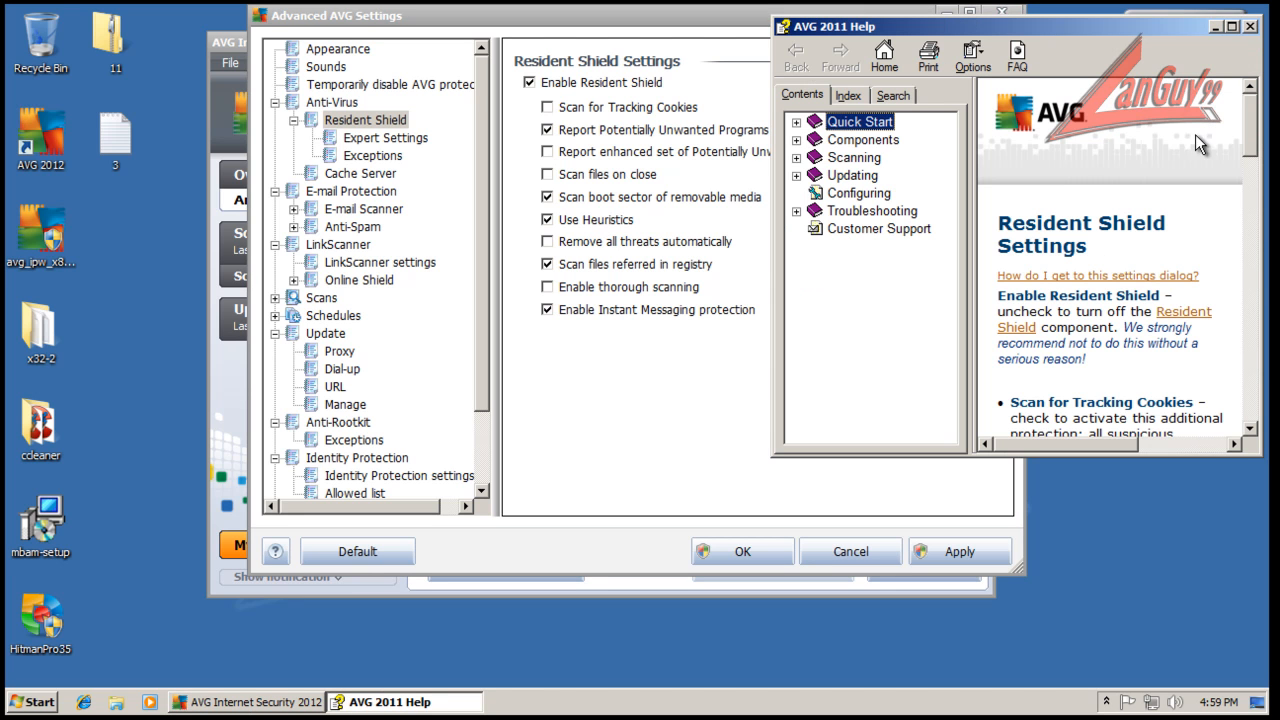
{"action": "left_click_drag", "start_coordinate": [1258, 135], "coordinate": [1261, 228]}
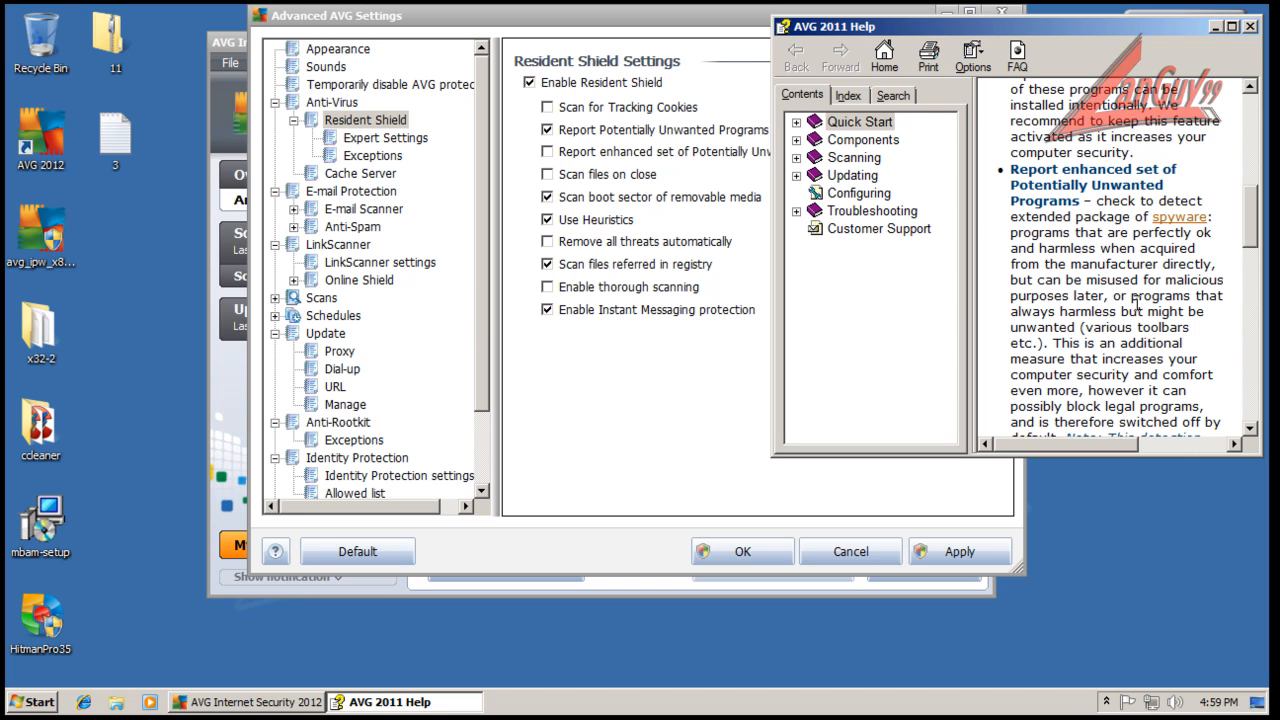
{"action": "left_click_drag", "start_coordinate": [1252, 240], "coordinate": [1254, 256]}
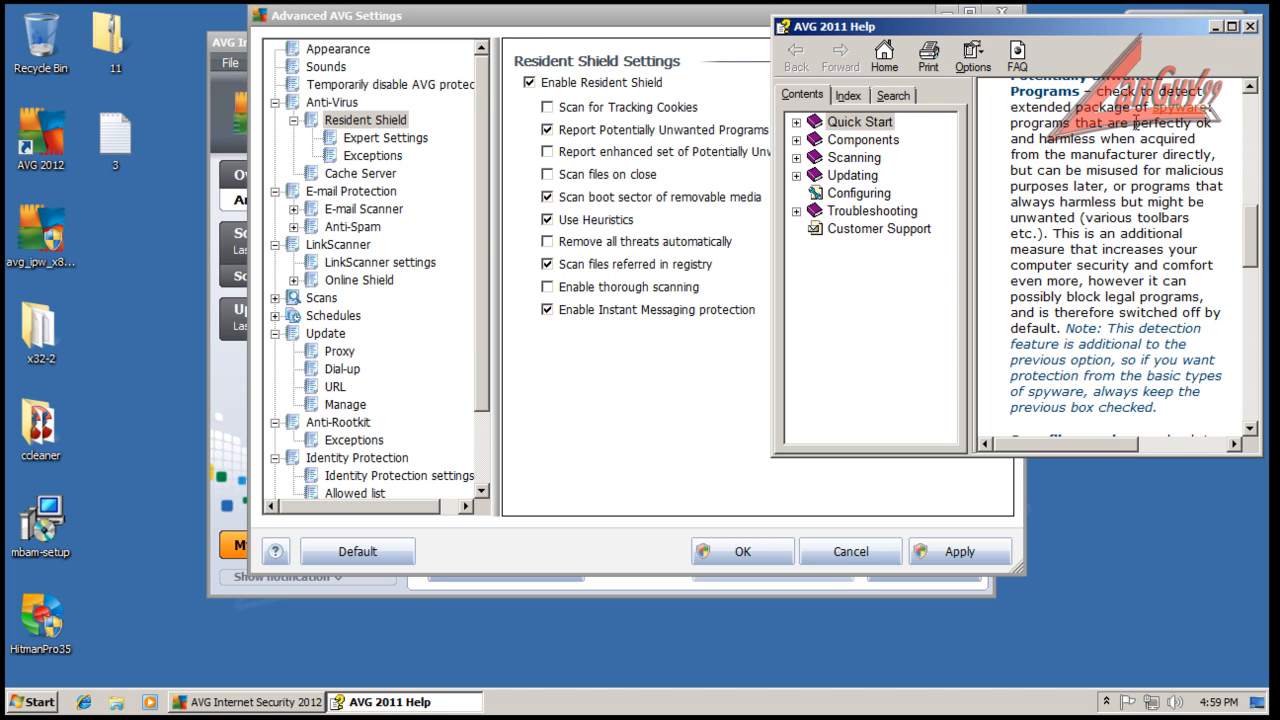
{"action": "left_click_drag", "start_coordinate": [1259, 245], "coordinate": [1271, 244]}
{"action": "left_click", "coordinate": [1260, 27]}
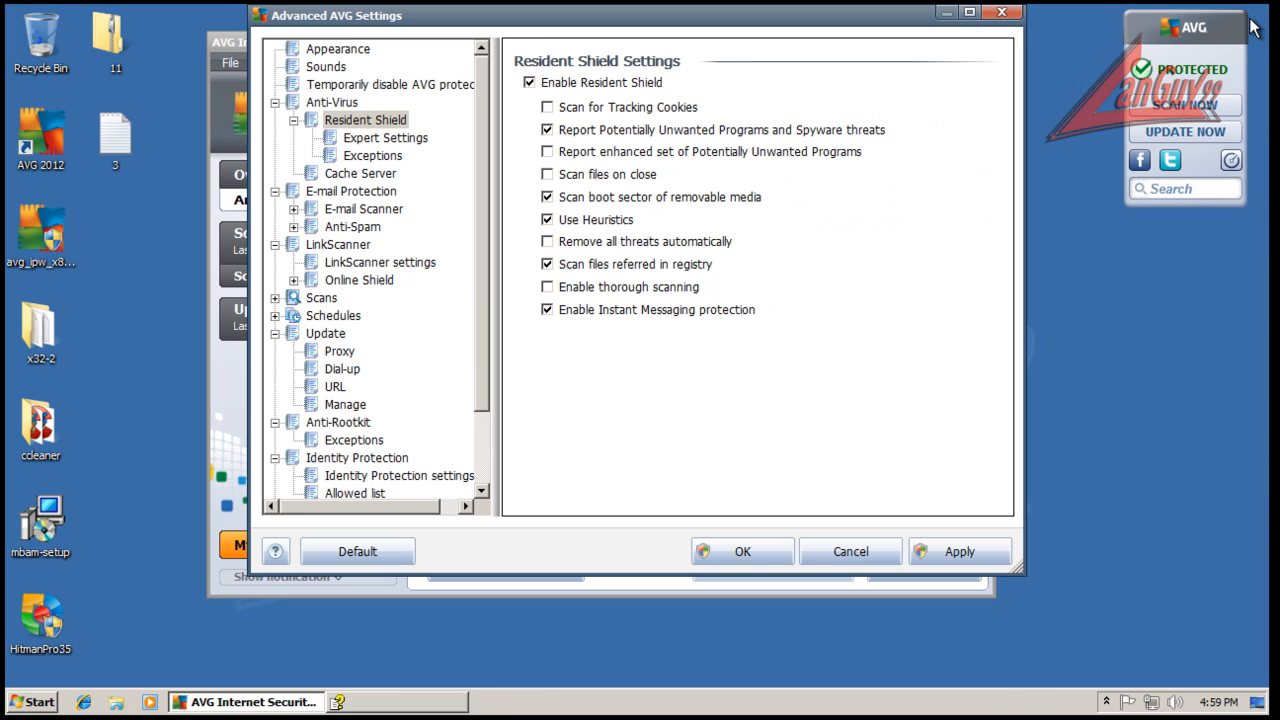
Restore the Resident Shield settings to their defaults, apply them, and return to the component overview.
{"action": "left_click", "coordinate": [360, 553]}
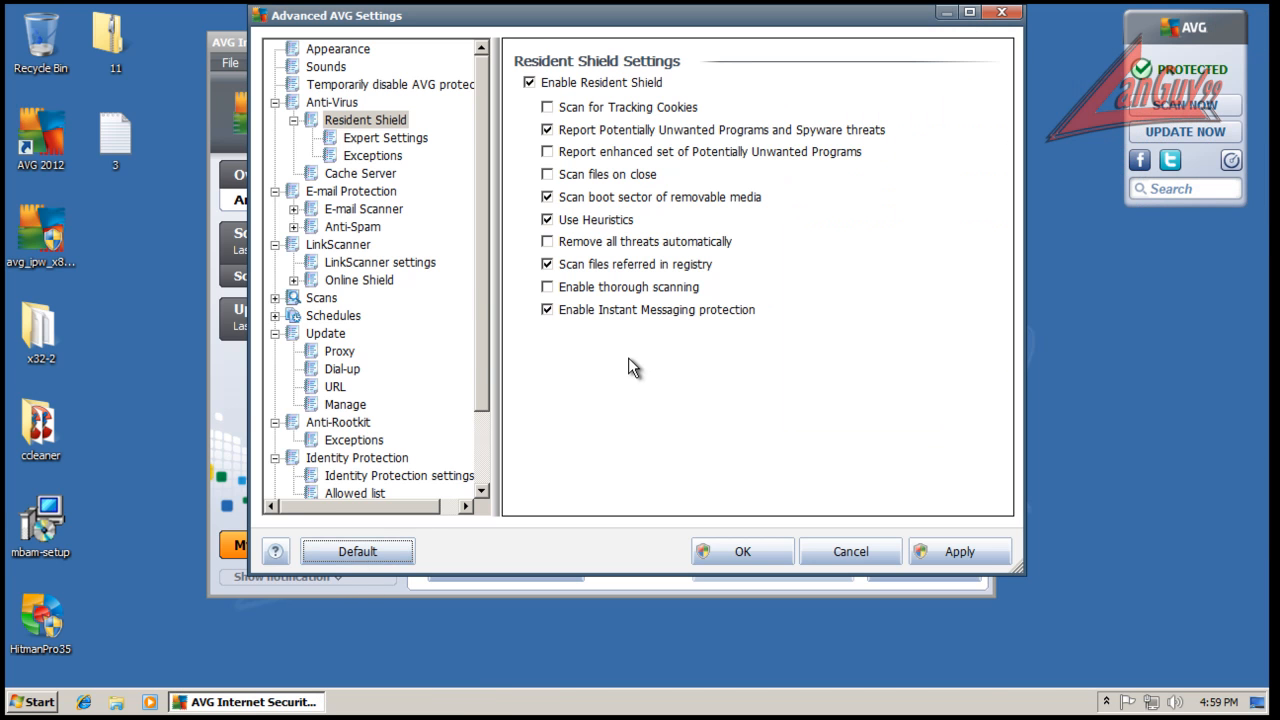
{"action": "left_click", "coordinate": [977, 553]}
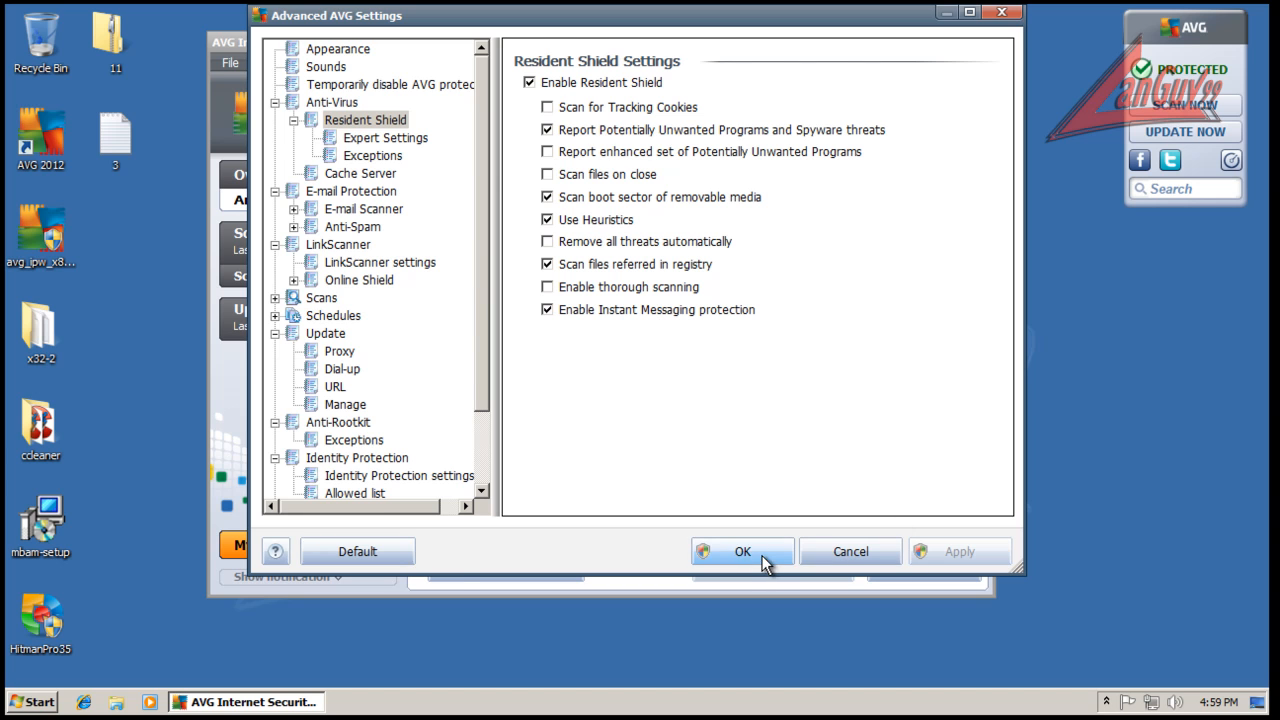
{"action": "left_click", "coordinate": [751, 557]}
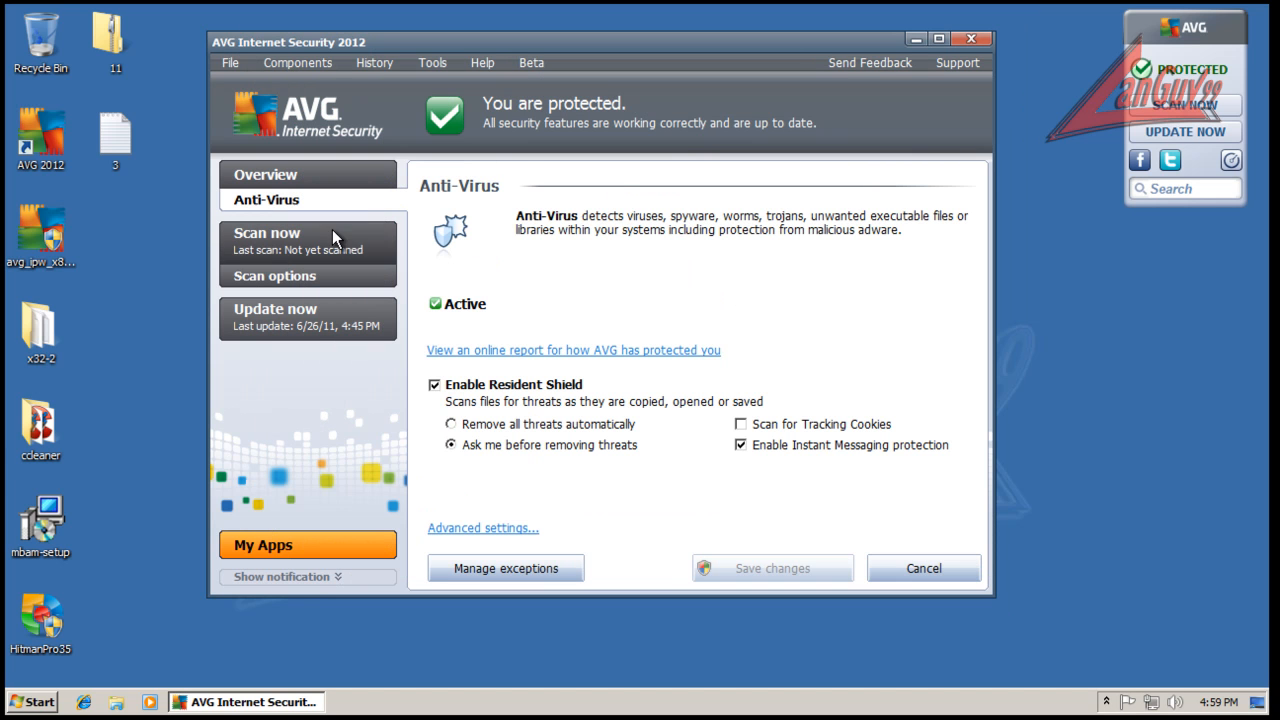
{"action": "left_click", "coordinate": [940, 572]}
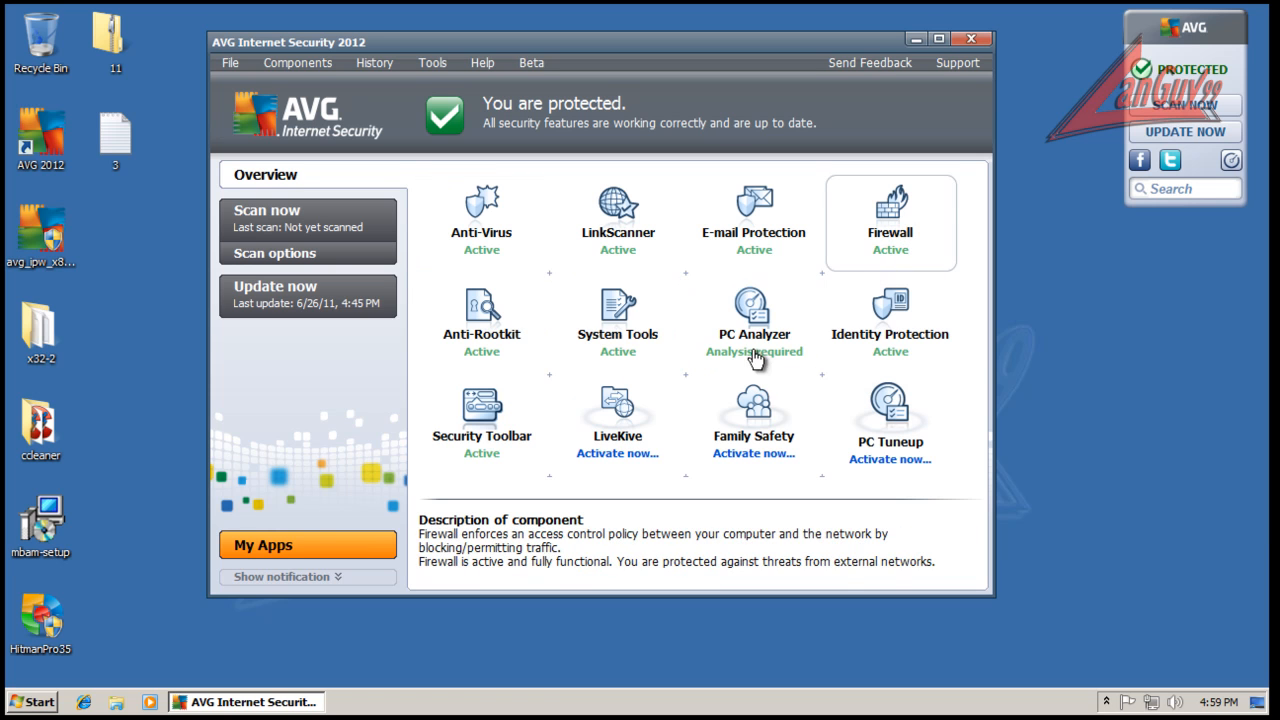
Review the Firewall component's status, profile and mode options without changing them, and close the AVG window.
{"action": "left_click", "coordinate": [902, 225]}
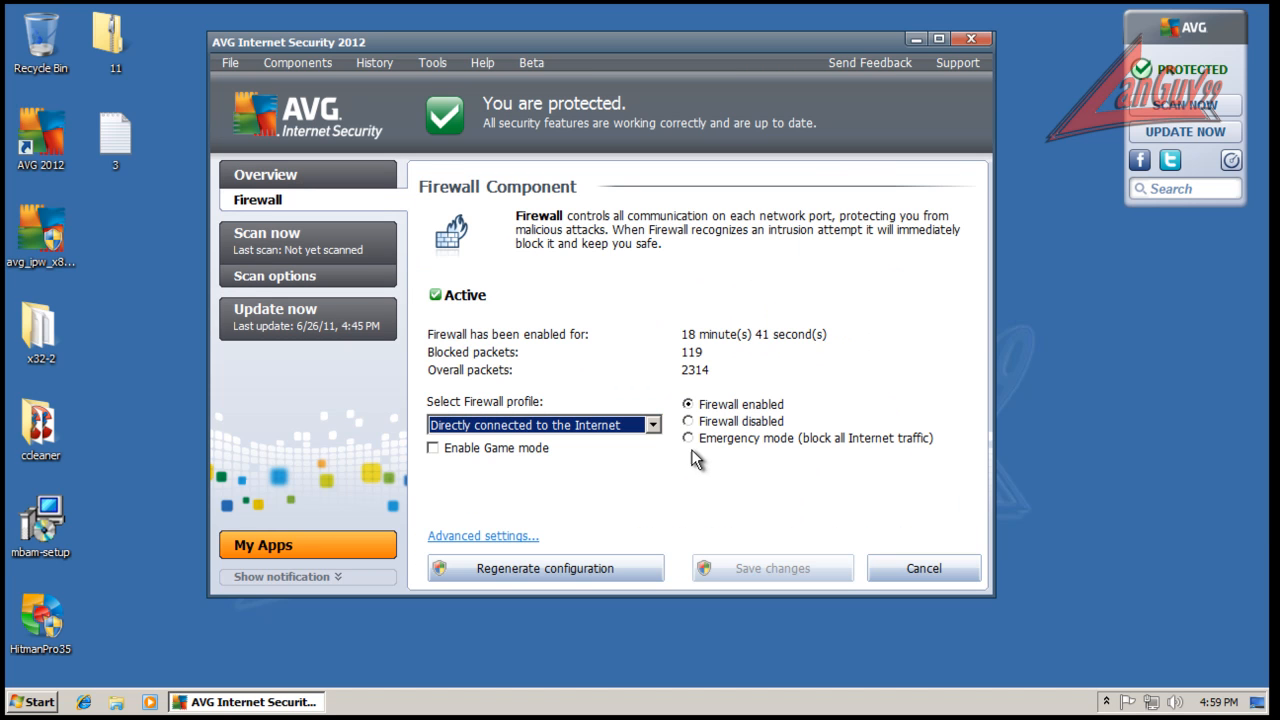
{"action": "left_click", "coordinate": [940, 569]}
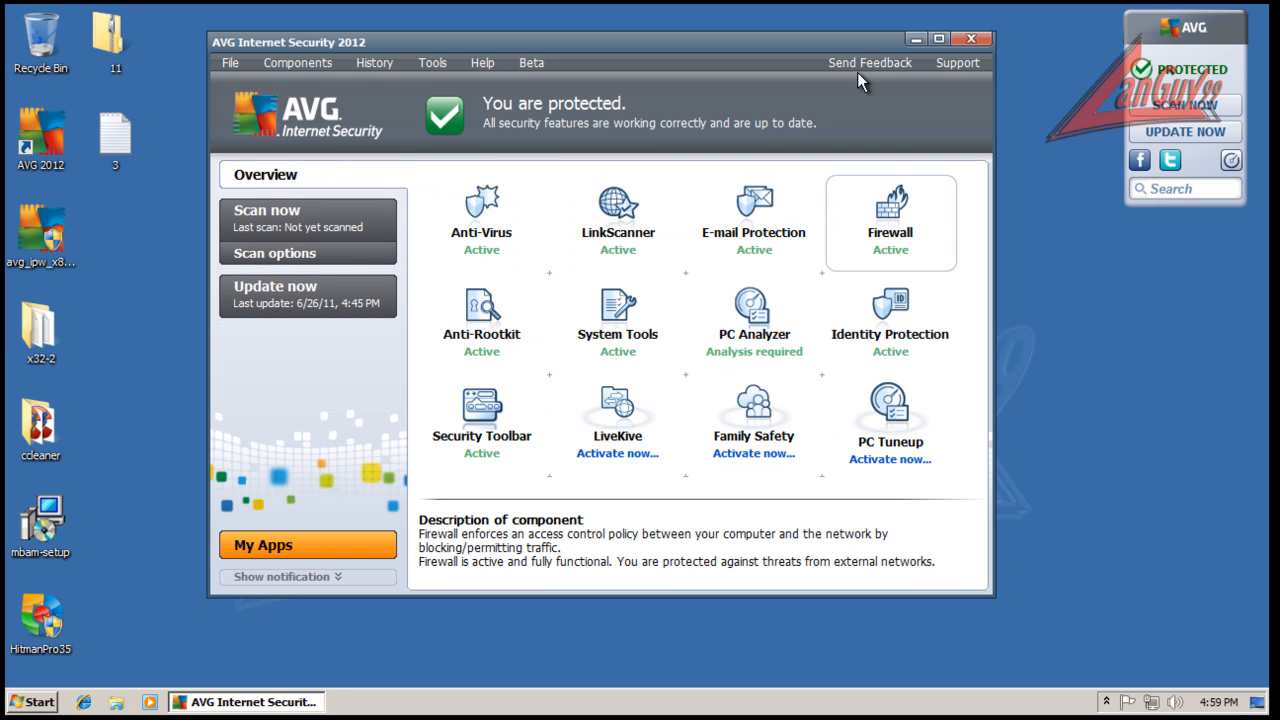
{"action": "left_click", "coordinate": [970, 38]}
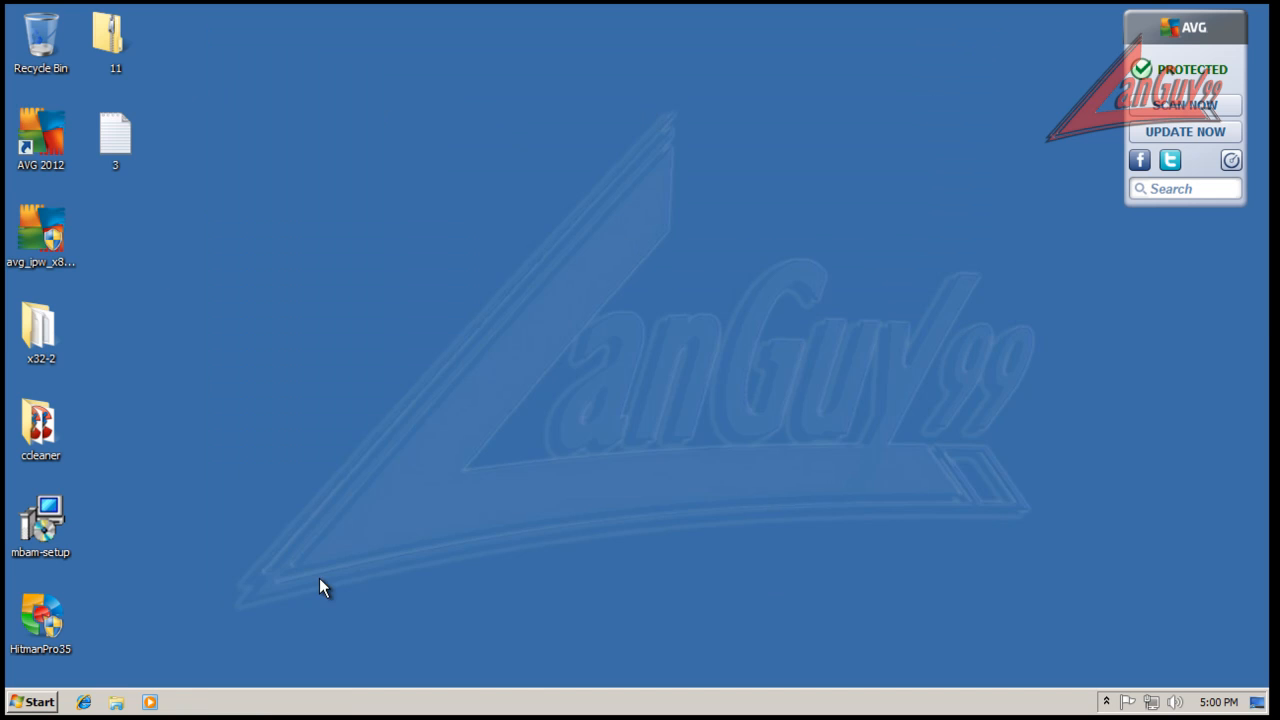
Launch Internet Explorer, open the text file 3 from the desktop, and copy the first URL in its list.
{"action": "left_click", "coordinate": [84, 700]}
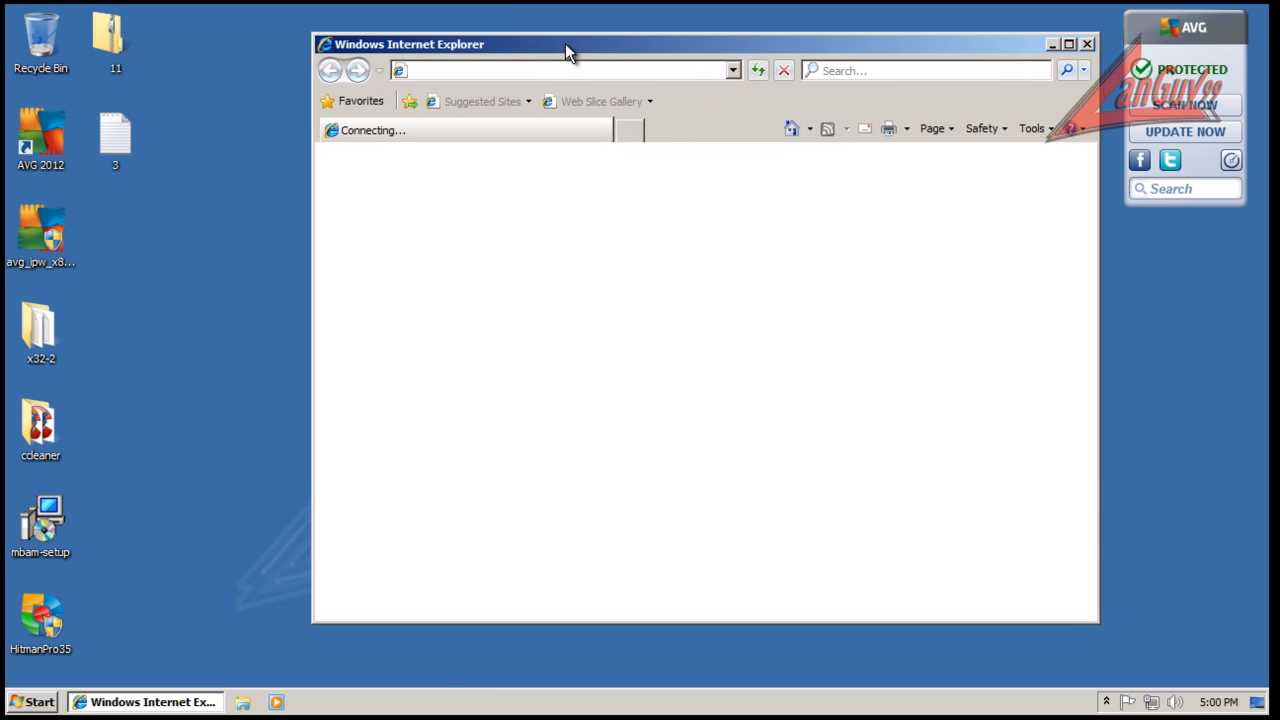
{"action": "double_click", "coordinate": [108, 117]}
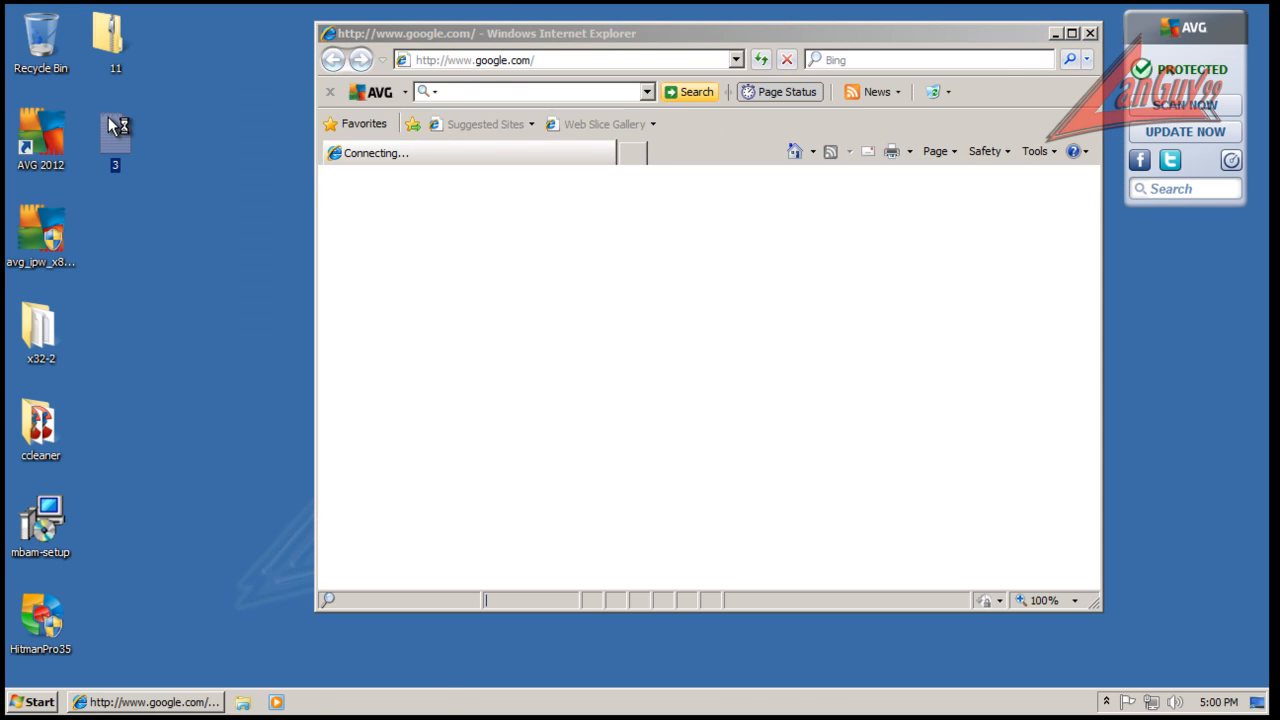
{"action": "double_click", "coordinate": [354, 122]}
{"action": "left_click", "coordinate": [354, 122]}
{"action": "left_click_drag", "start_coordinate": [394, 125], "coordinate": [10, 64]}
{"action": "key", "text": "ctrl+c"}
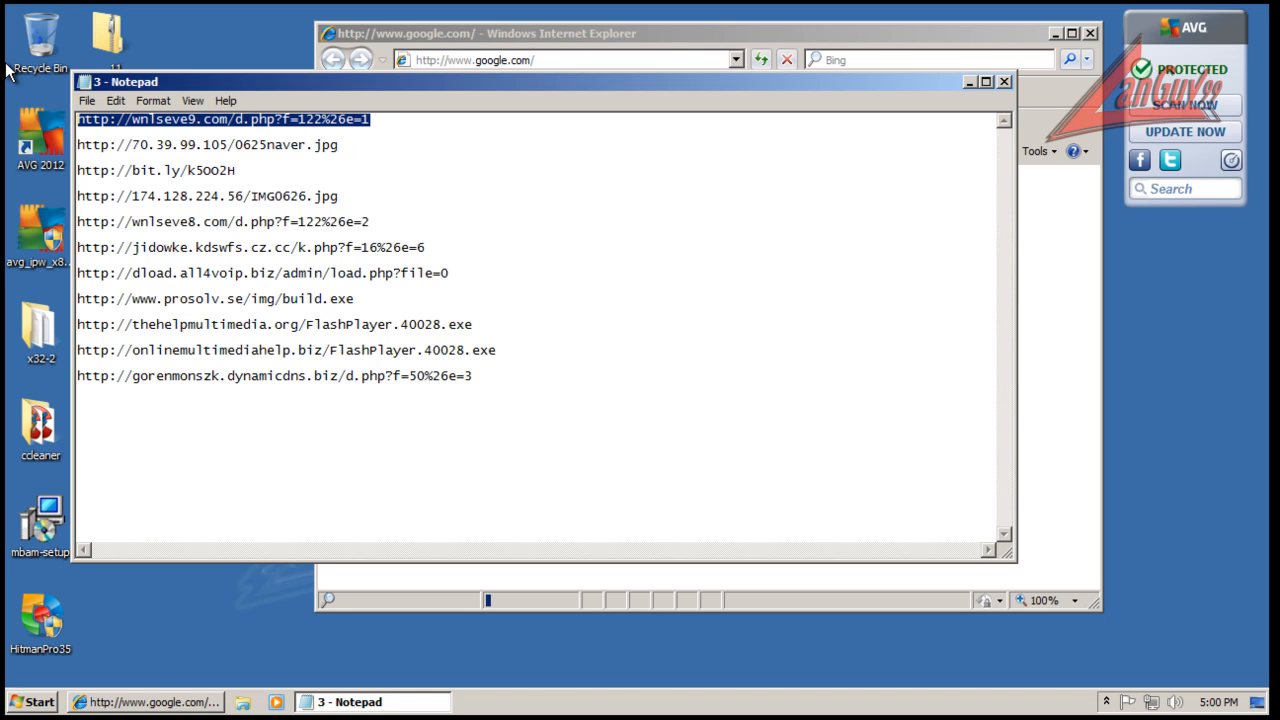
Switch to Internet Explorer, turn off Email Notifier, Facebook Widget and Weather Tracker in the AVG toolbar setup, and continue to its next page.
{"action": "left_click", "coordinate": [550, 64]}
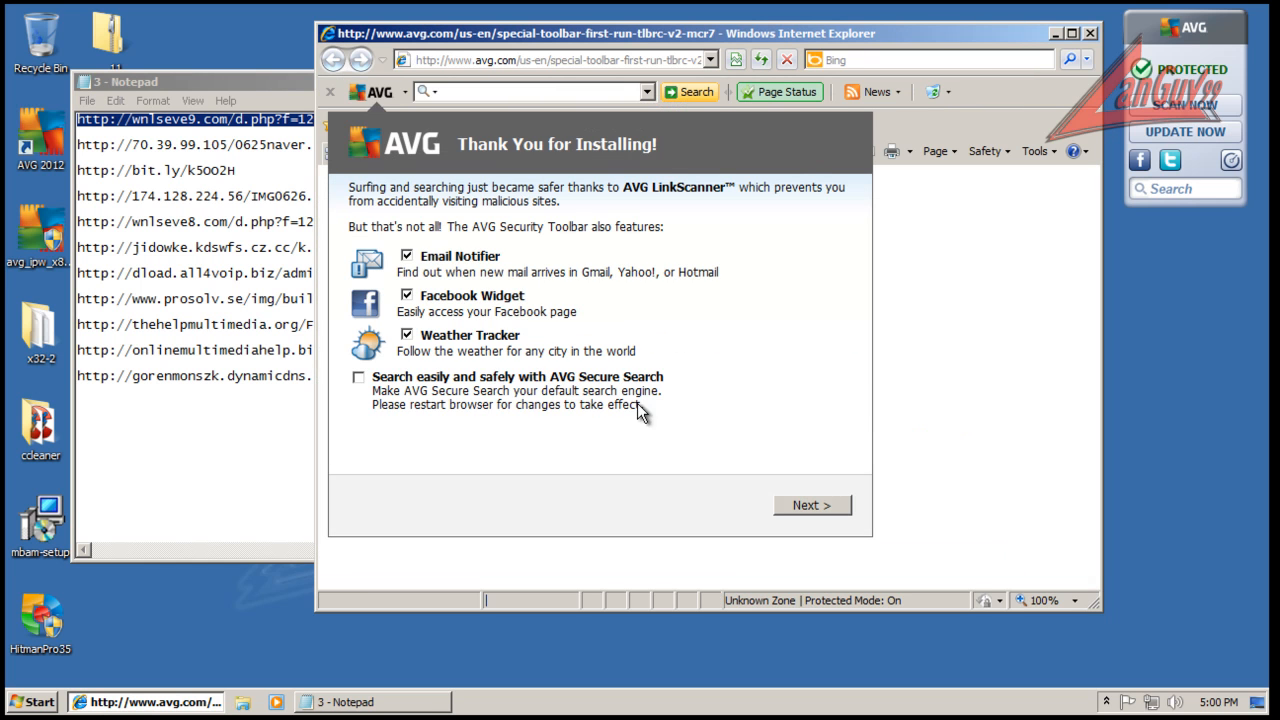
{"action": "left_click", "coordinate": [508, 347]}
{"action": "left_click", "coordinate": [415, 256]}
{"action": "left_click", "coordinate": [410, 296]}
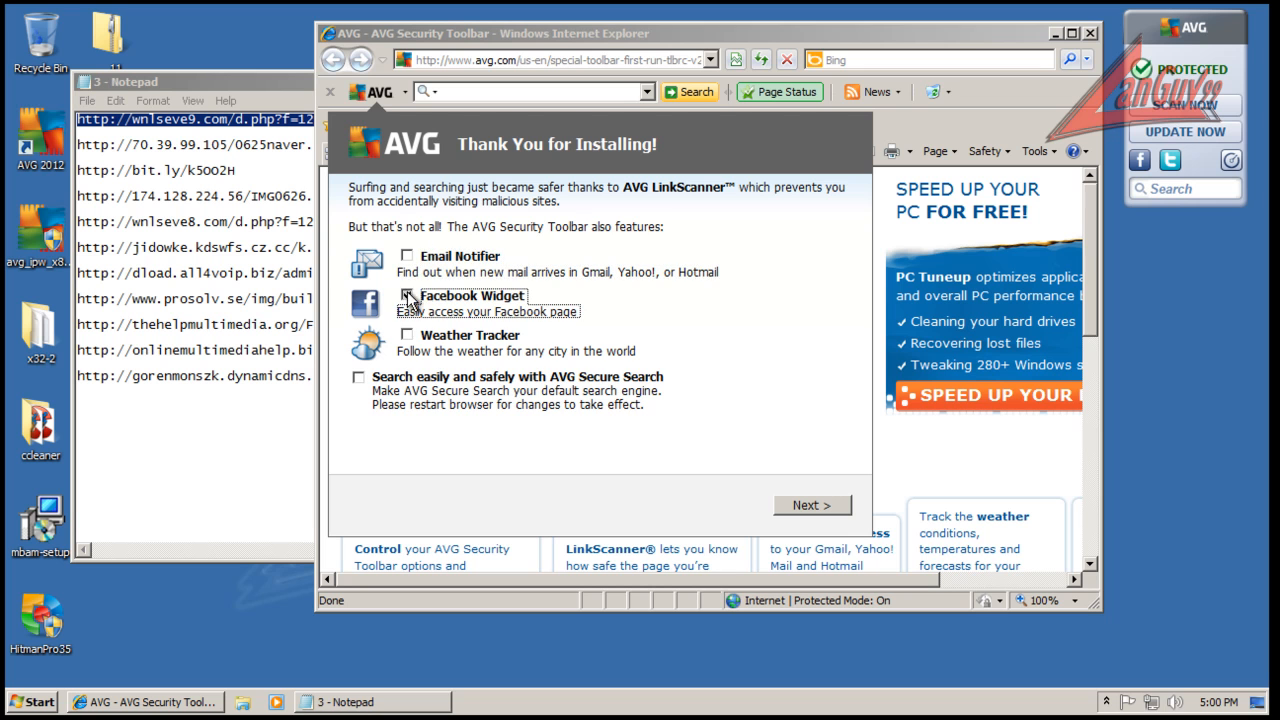
{"action": "left_click", "coordinate": [810, 505]}
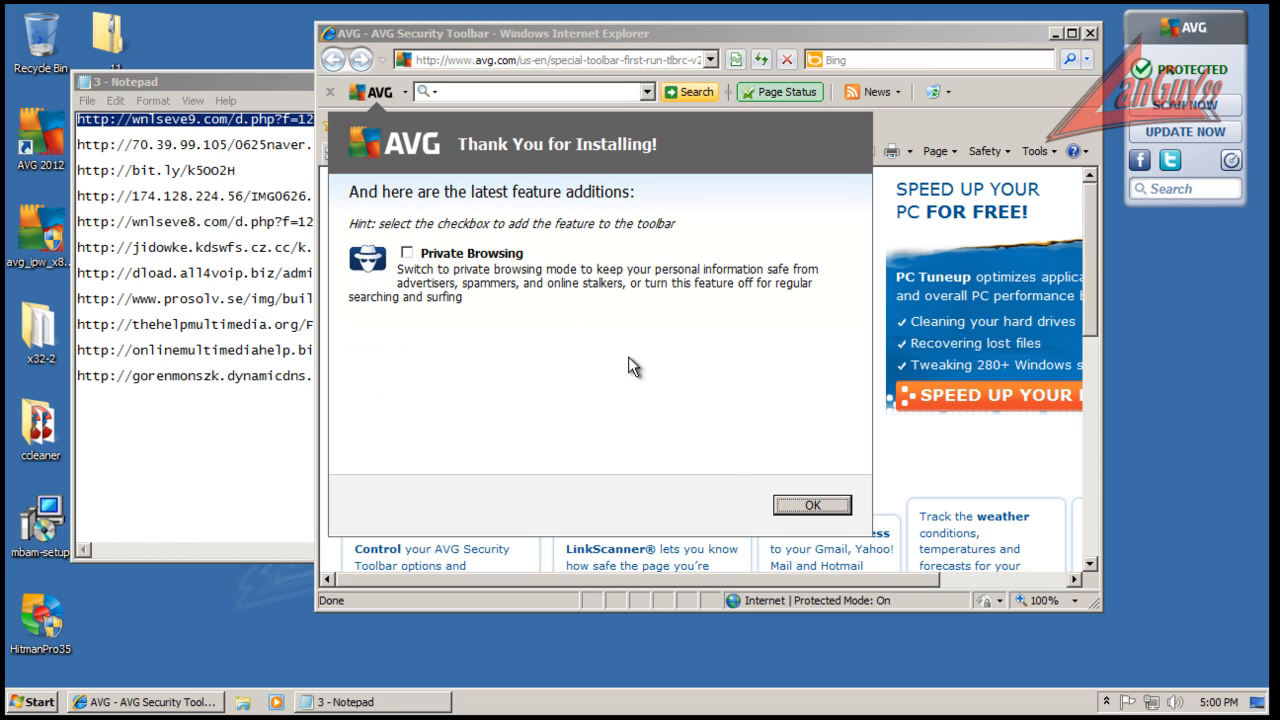
Finish the AVG toolbar setup, closing its welcome tab, and open the copied wnlseve9.com URL in the browser.
{"action": "left_click", "coordinate": [812, 505]}
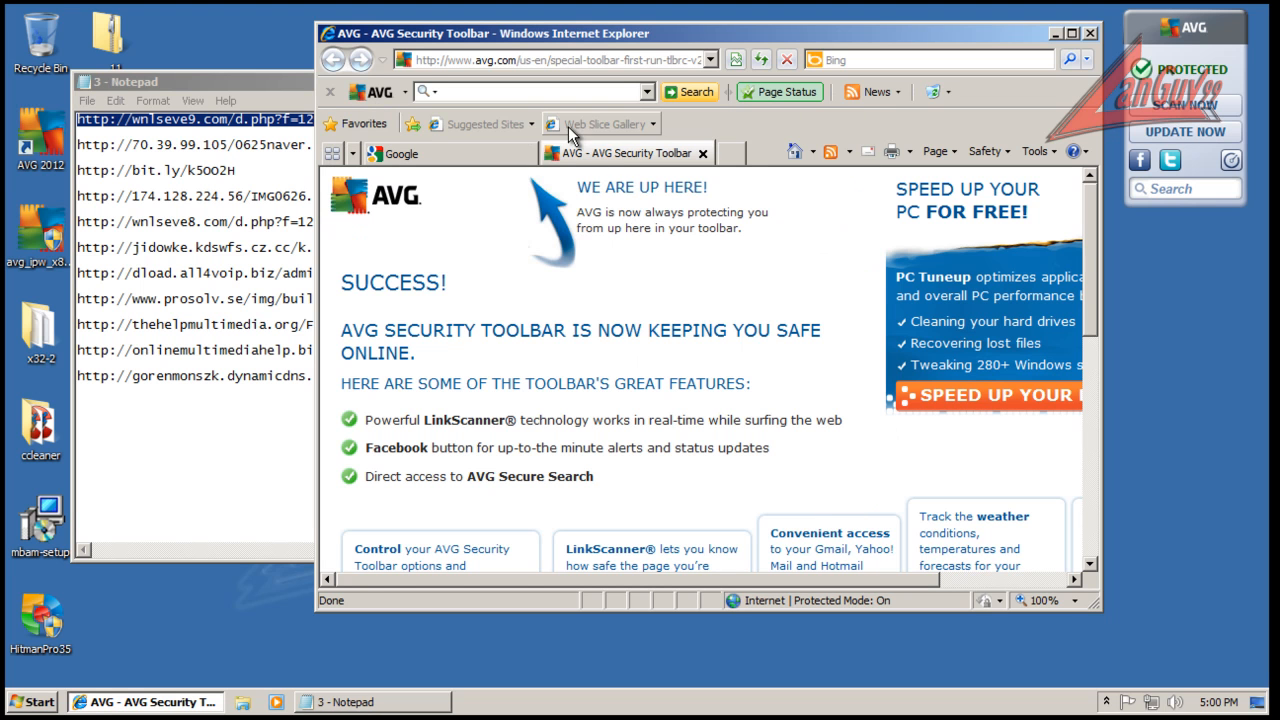
{"action": "left_click", "coordinate": [707, 153]}
{"action": "left_click", "coordinate": [566, 61]}
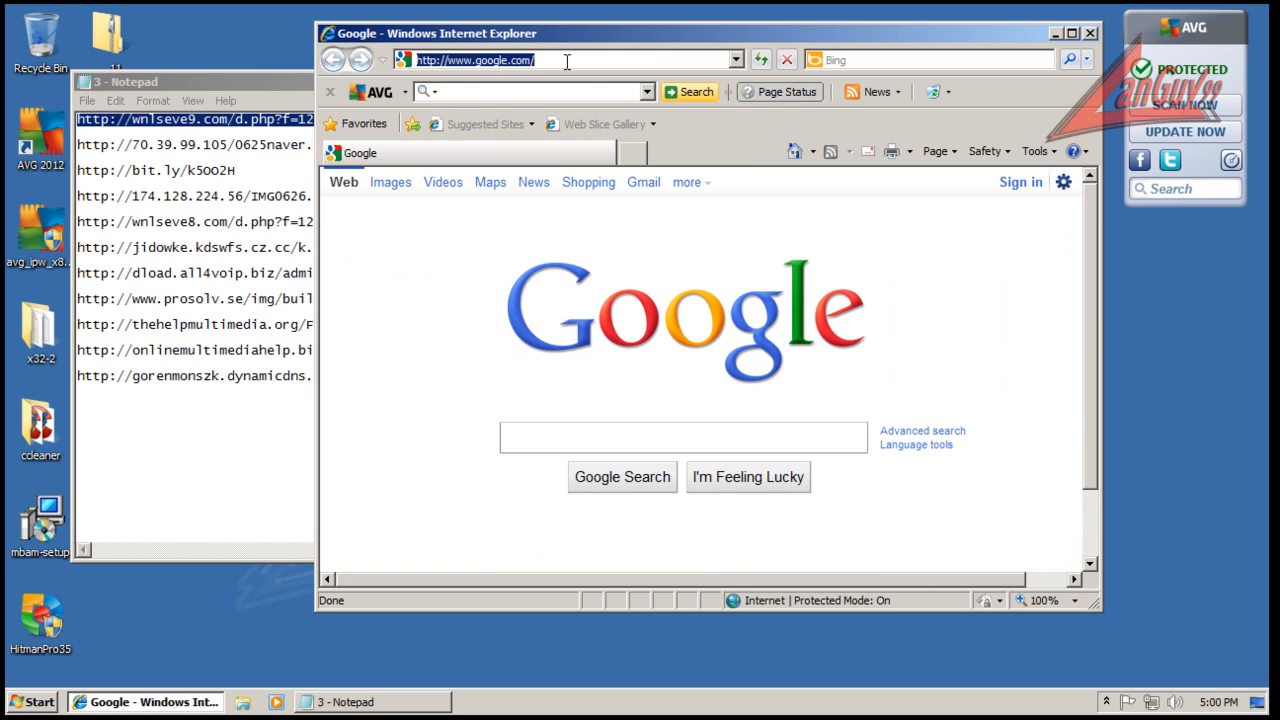
{"action": "key", "text": "ctrl+v"}
{"action": "key", "text": "Return"}
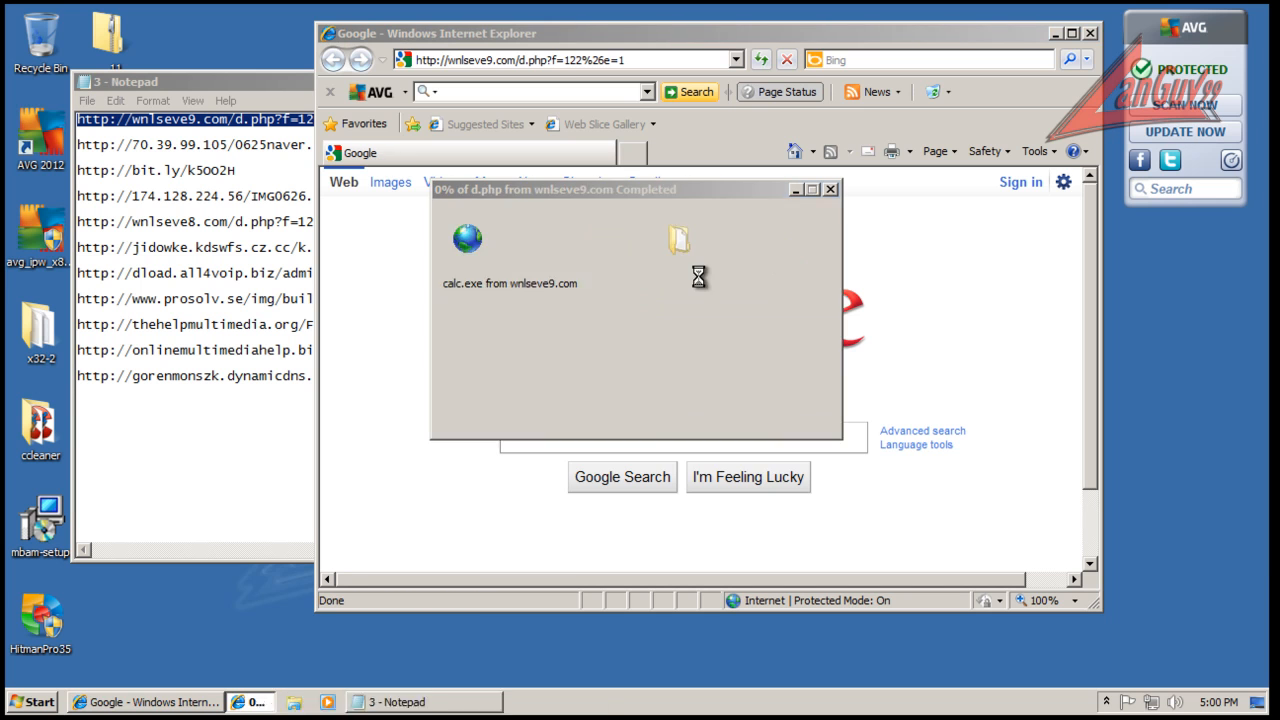
Download and run calc.exe from wnlseve9.com despite the security warnings.
{"action": "left_click", "coordinate": [607, 366]}
{"action": "left_click", "coordinate": [606, 342]}
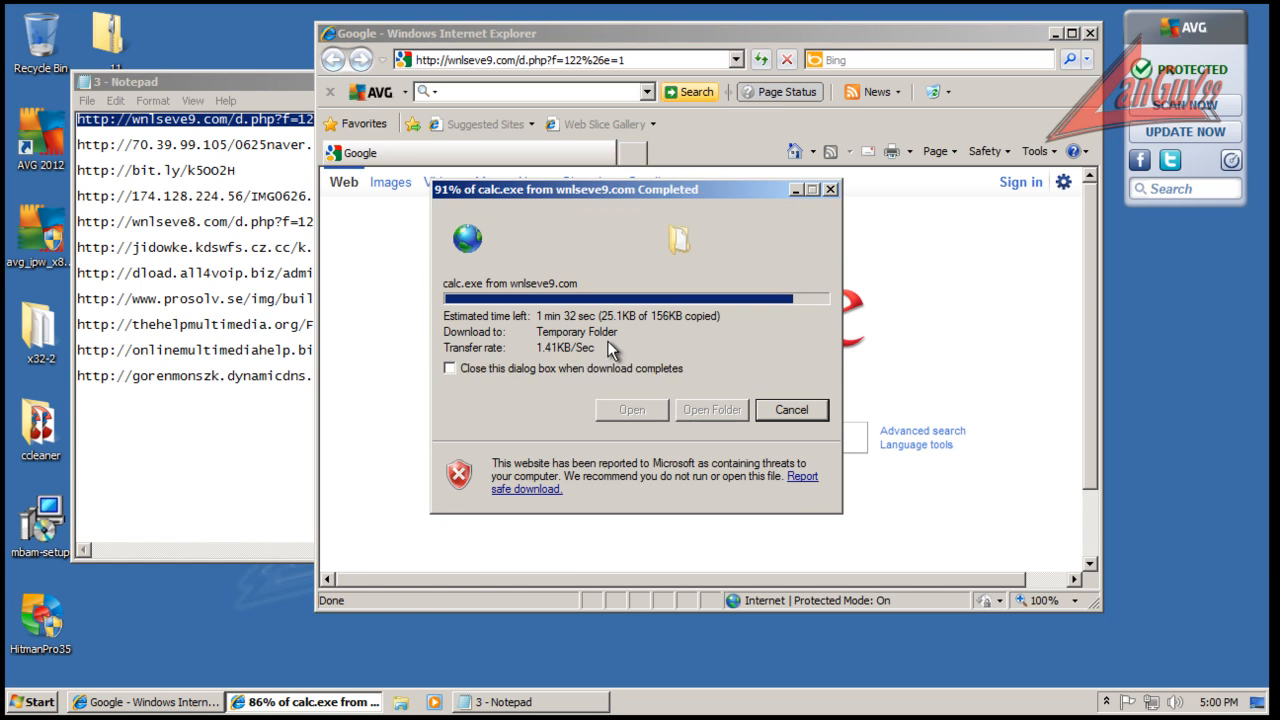
{"action": "left_click", "coordinate": [722, 383]}
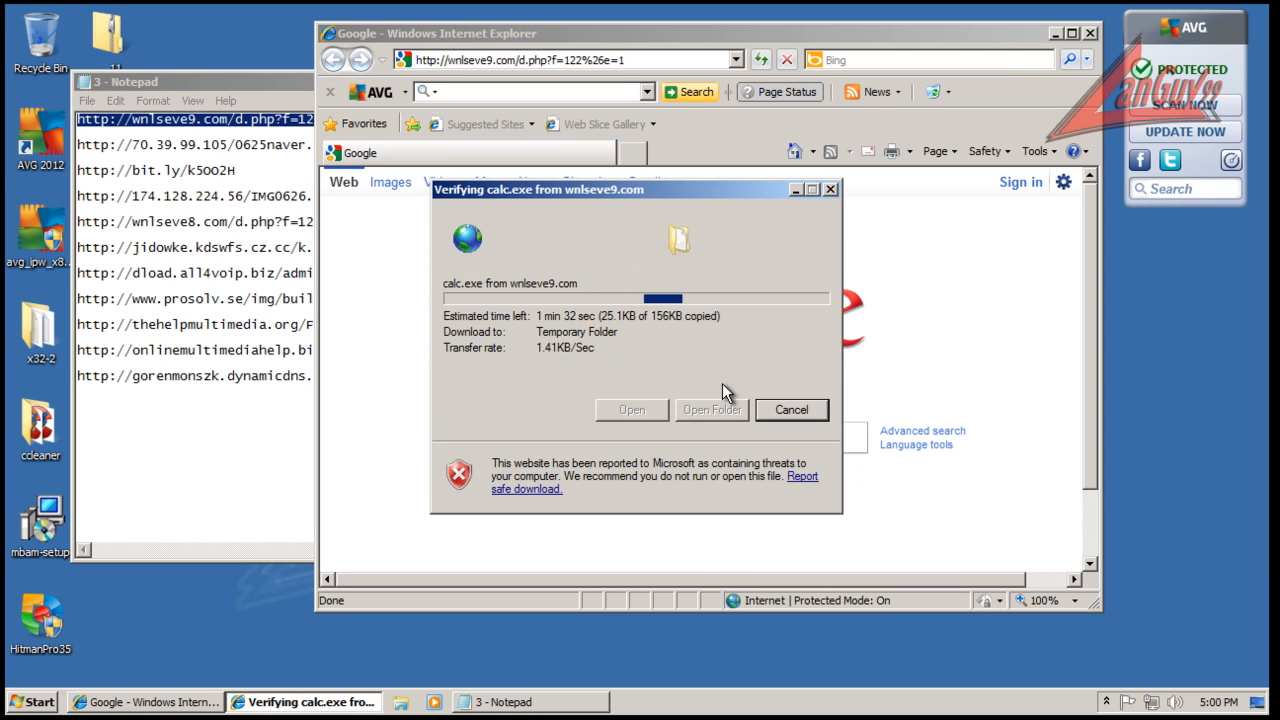
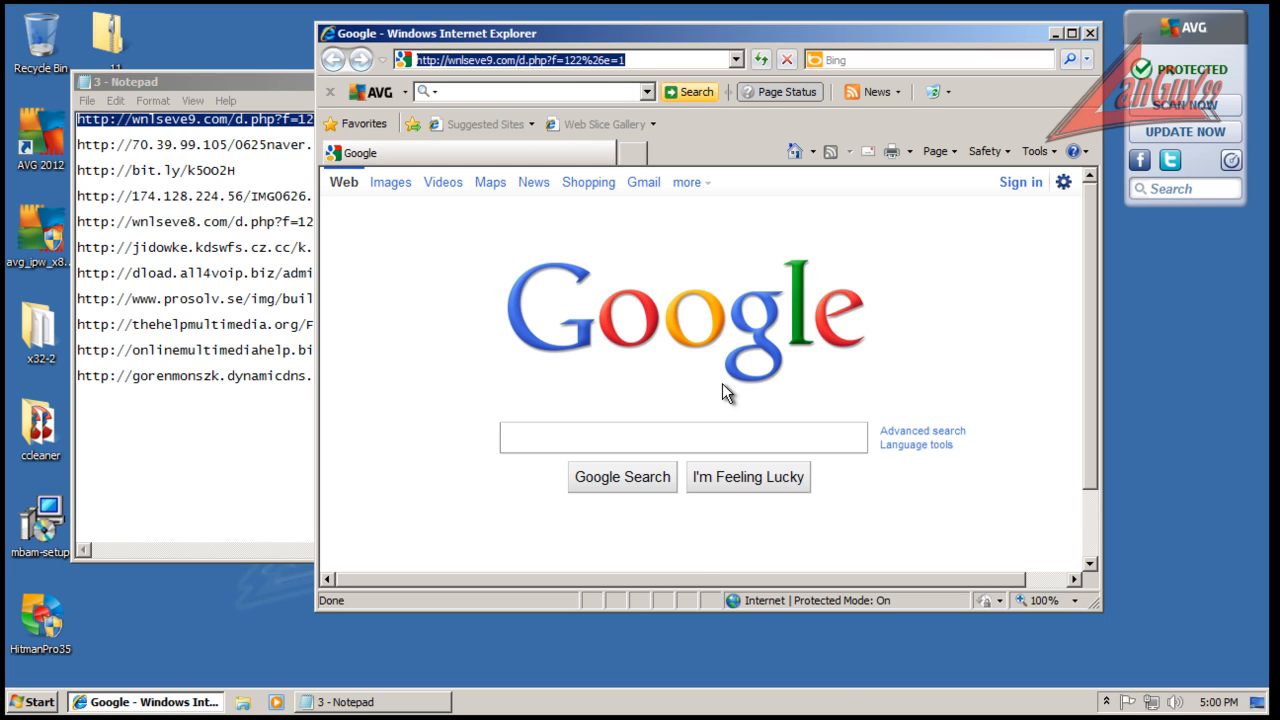
Check Task Manager's process list for the downloaded d[1].exe, and close Task Manager.
{"action": "right_click", "coordinate": [676, 712]}
{"action": "left_click", "coordinate": [720, 644]}
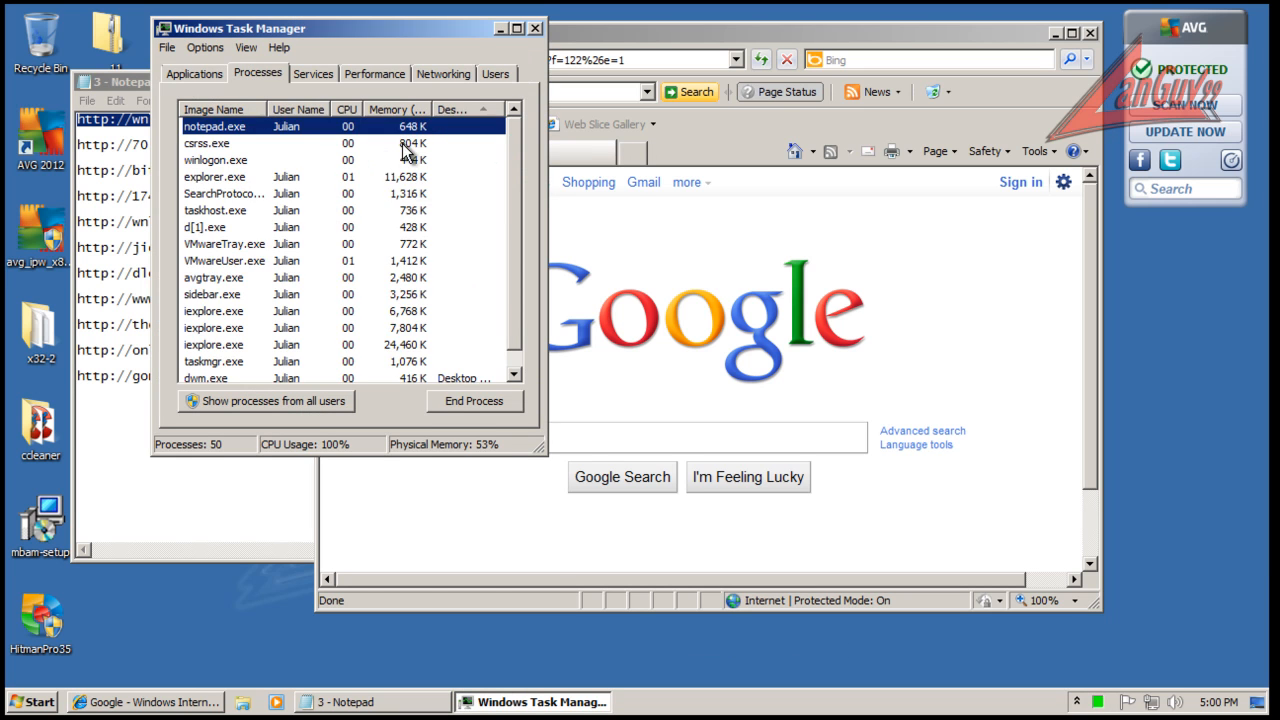
{"action": "left_click", "coordinate": [304, 176]}
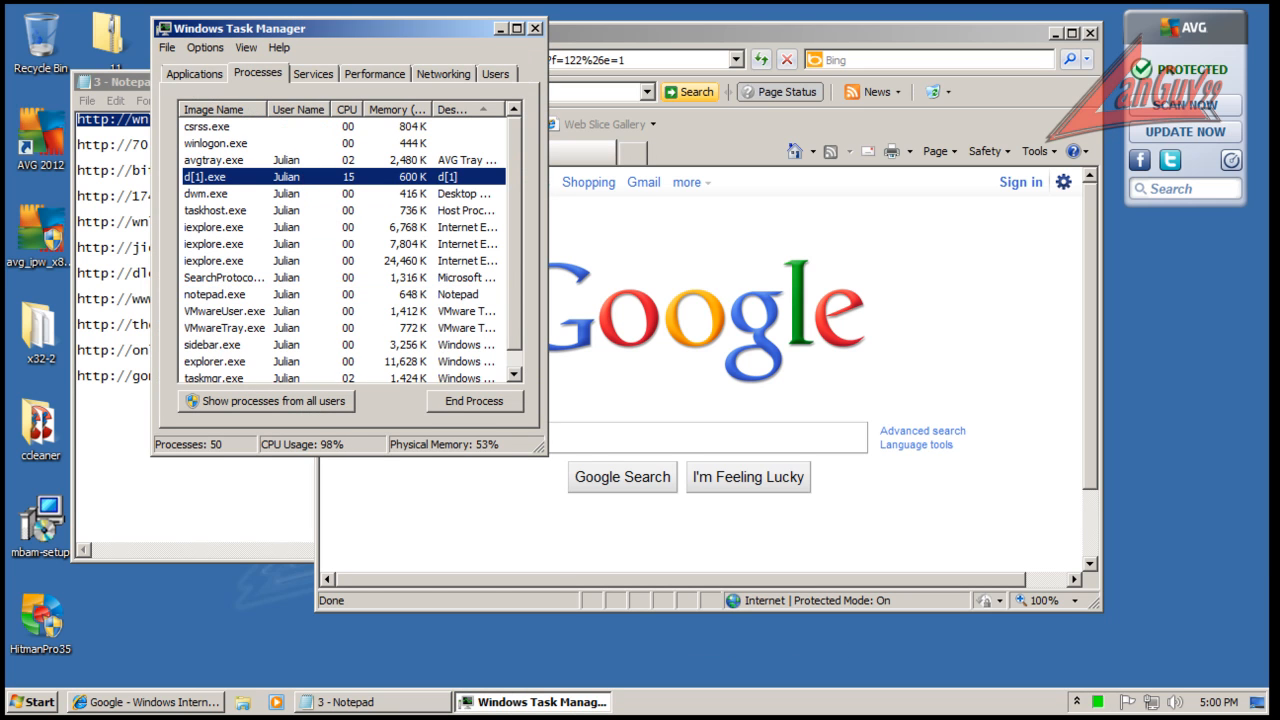
{"action": "left_click", "coordinate": [534, 28]}
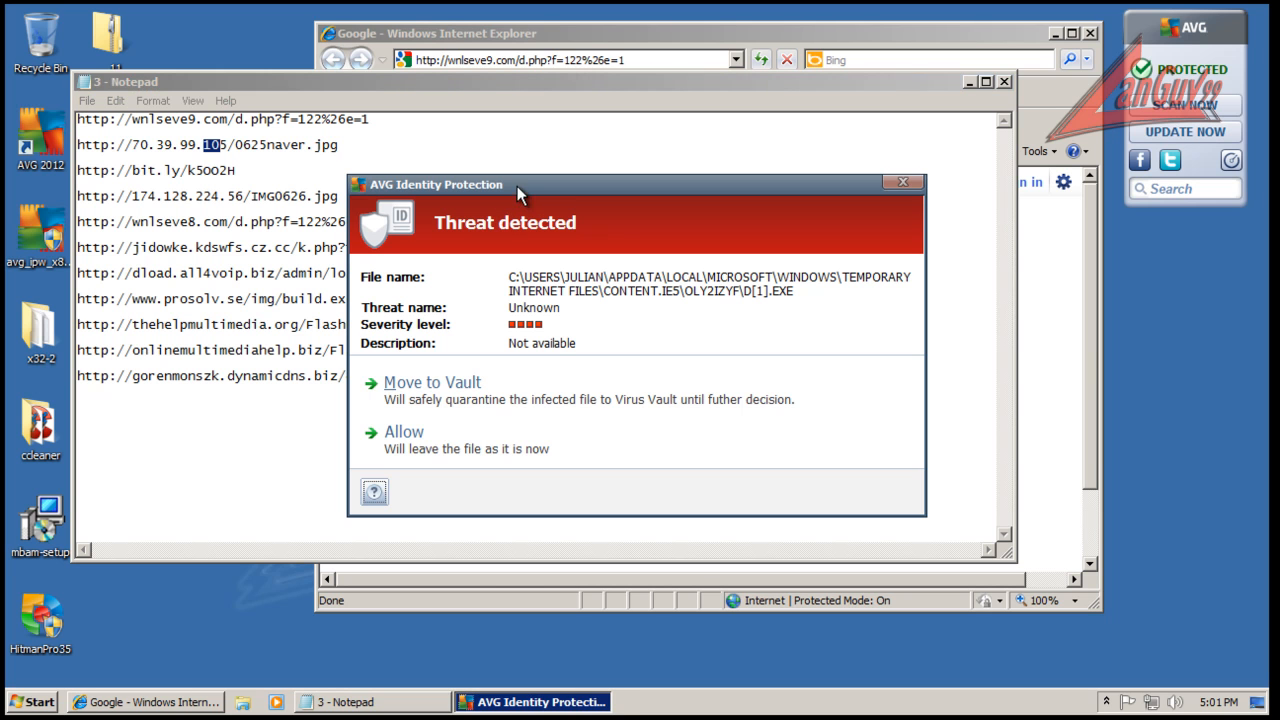
Move the detected D[1].EXE threat to the Vault and hide the removal progress dialog, refusing the AVG configuration change.
{"action": "left_click", "coordinate": [418, 384]}
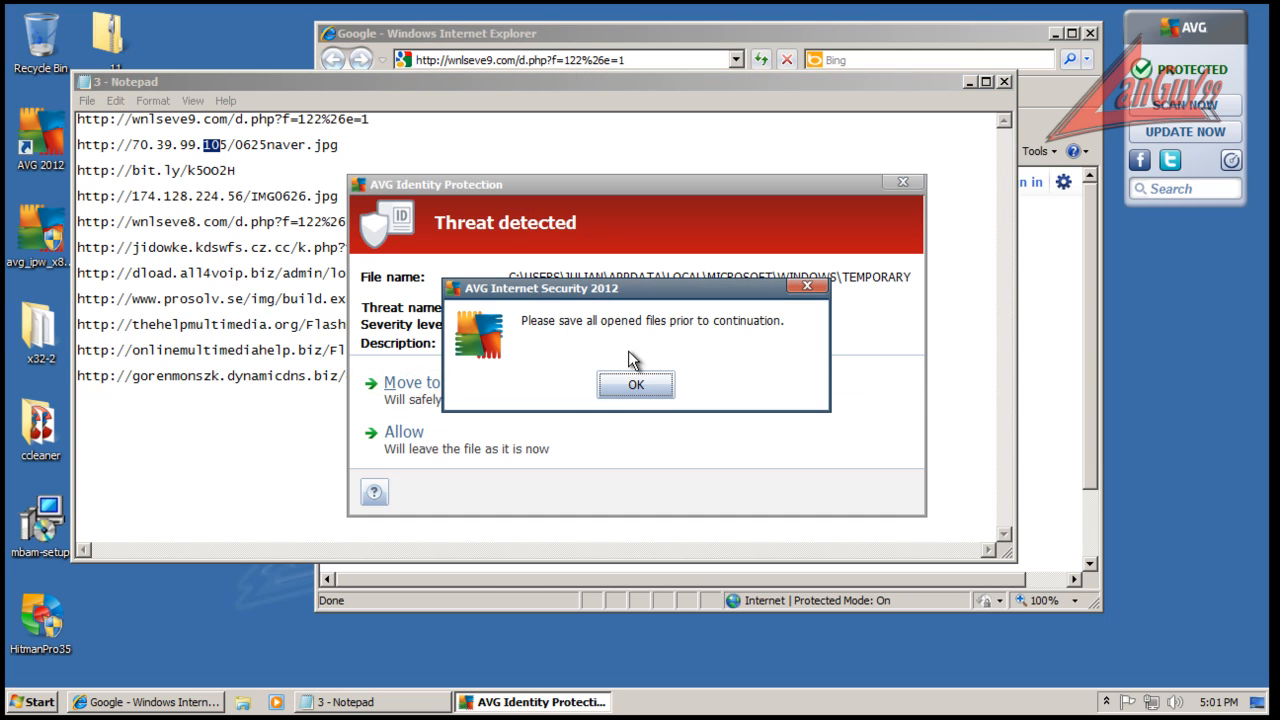
{"action": "left_click", "coordinate": [634, 386]}
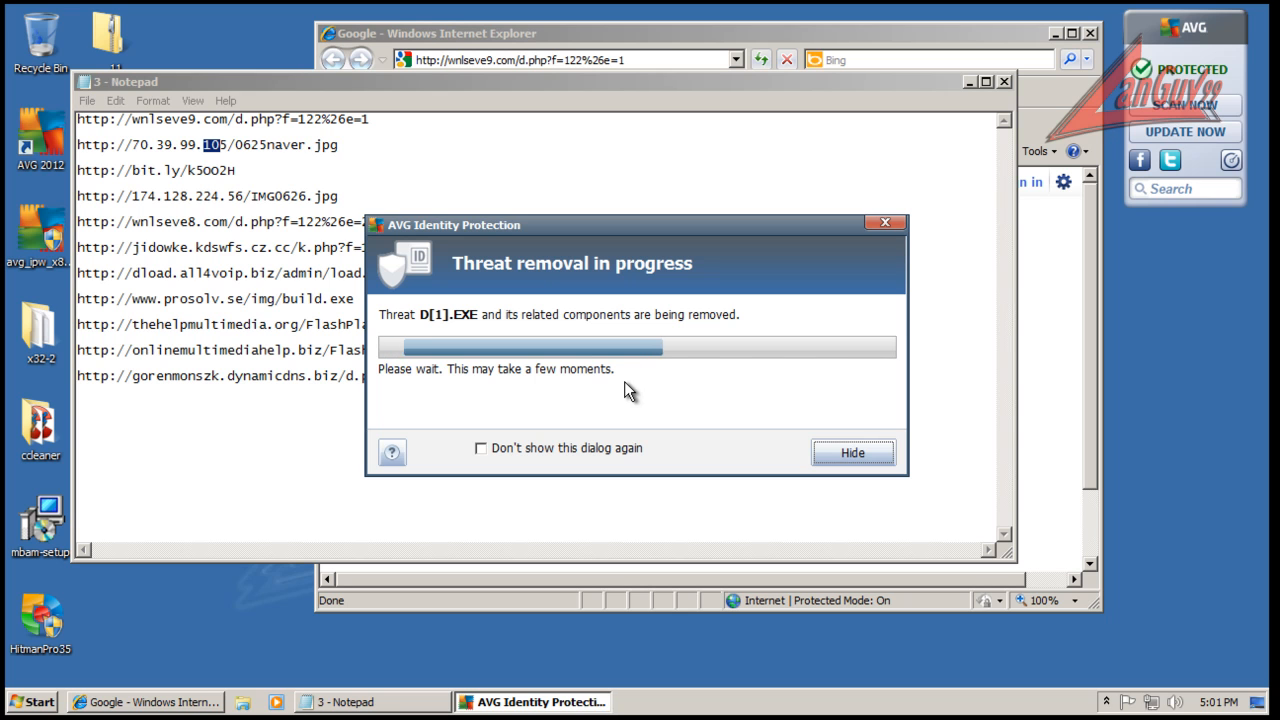
{"action": "left_click", "coordinate": [602, 452]}
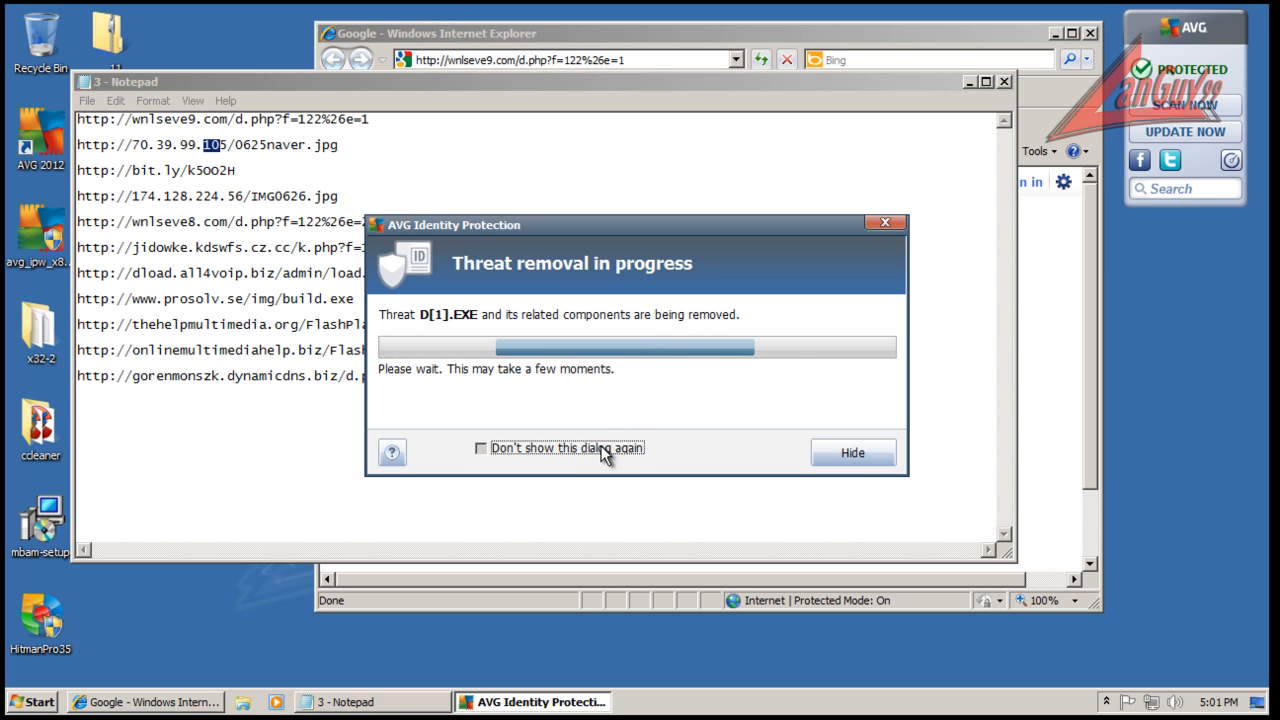
{"action": "left_click", "coordinate": [855, 455]}
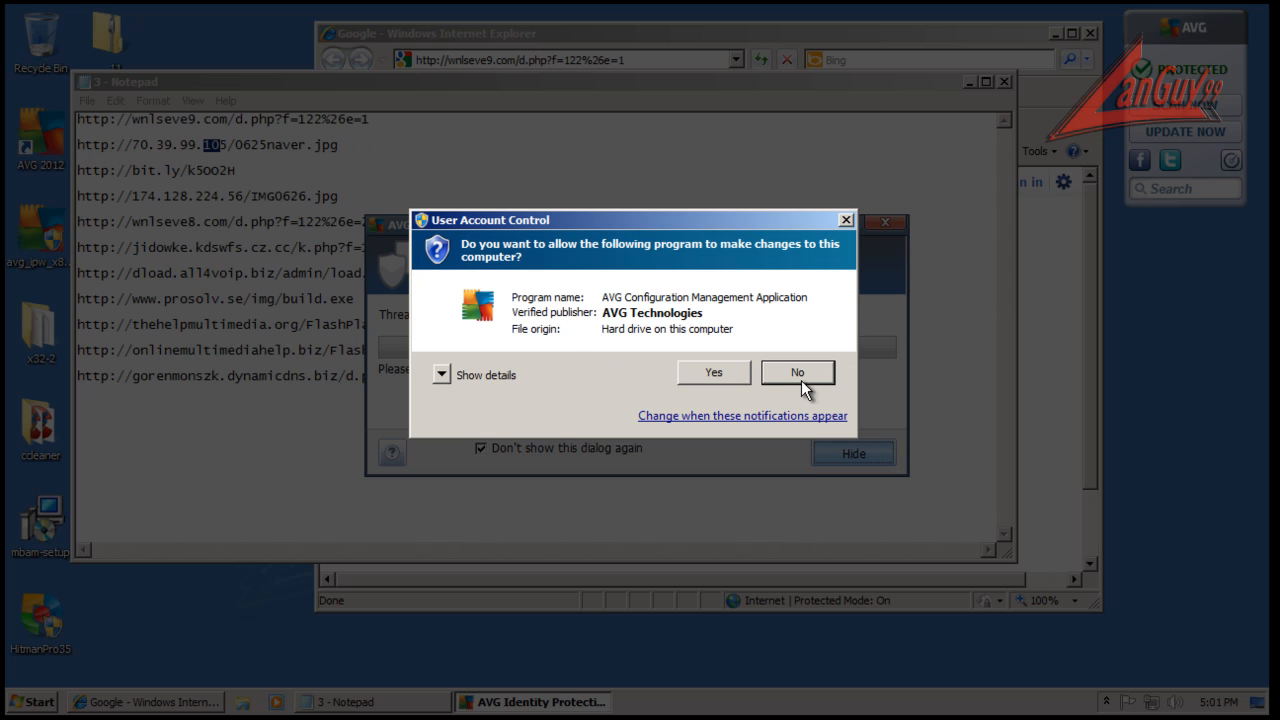
{"action": "left_click", "coordinate": [797, 372]}
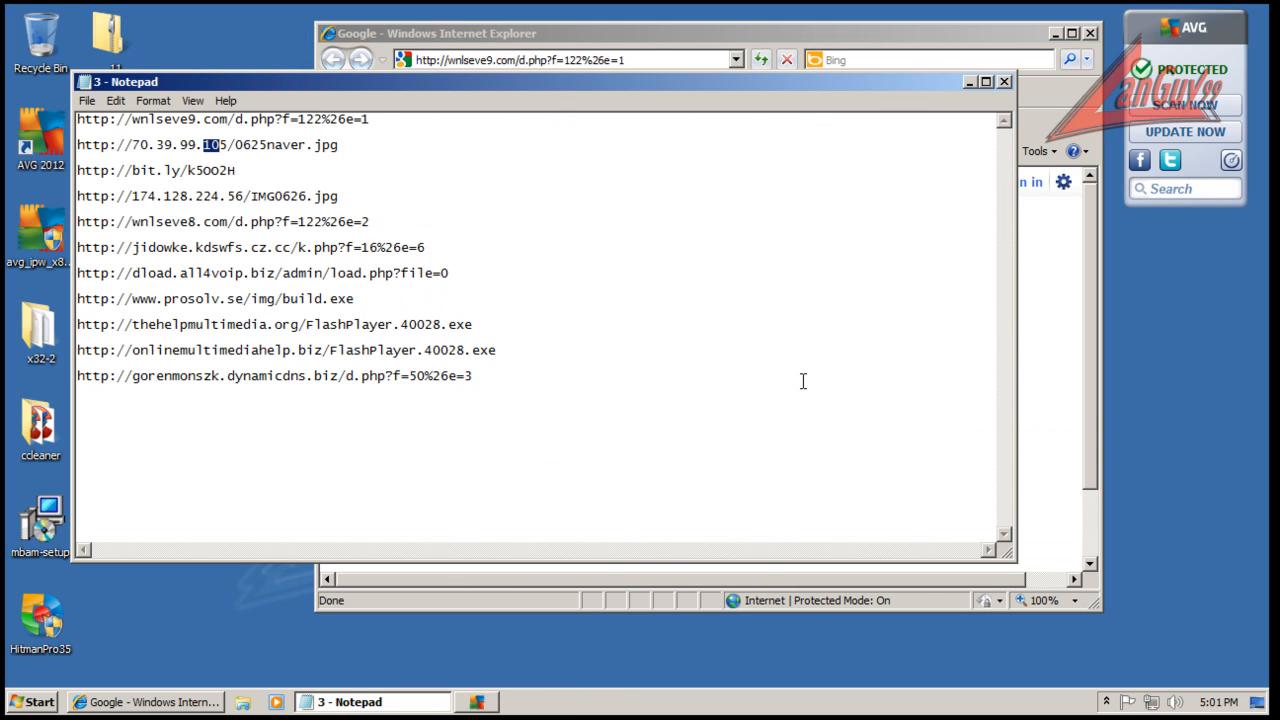
Copy the list's second URL, 70.39.99.105/0625naver.jpg, decline the computer restart, and open the URL in the browser.
{"action": "double_click", "coordinate": [340, 148]}
{"action": "key", "text": "ctrl+c"}
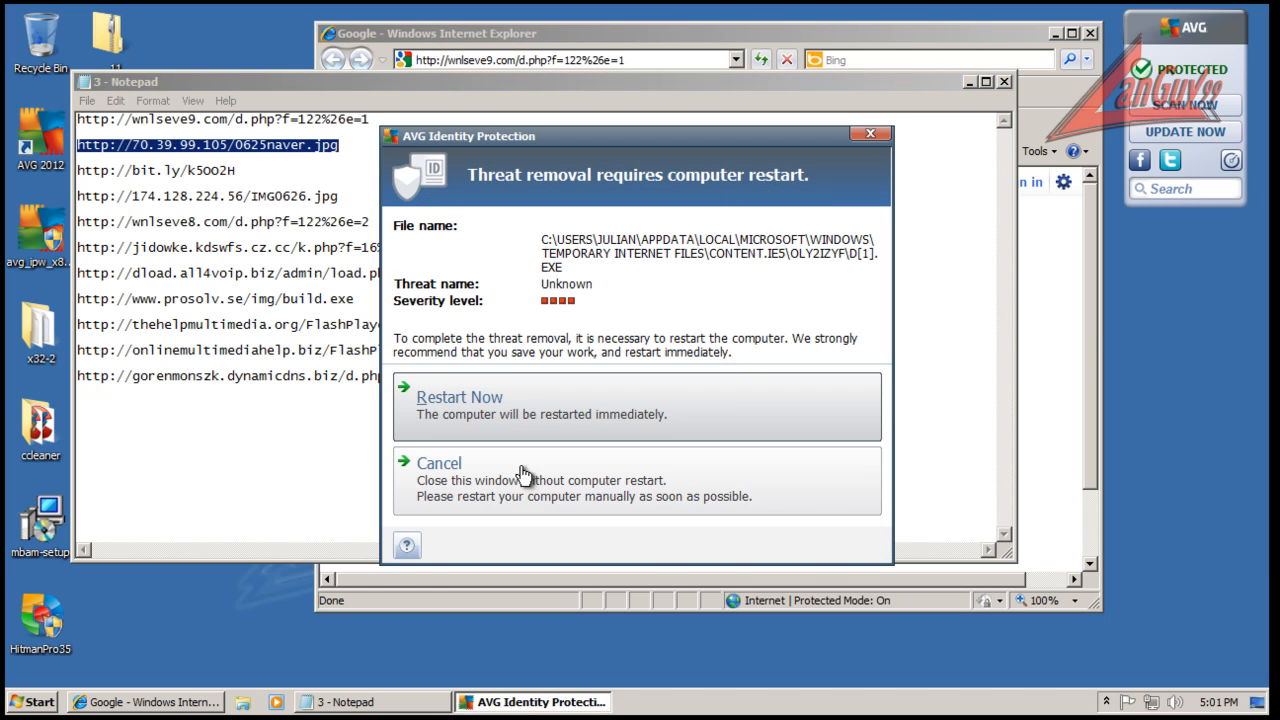
{"action": "left_click", "coordinate": [630, 488]}
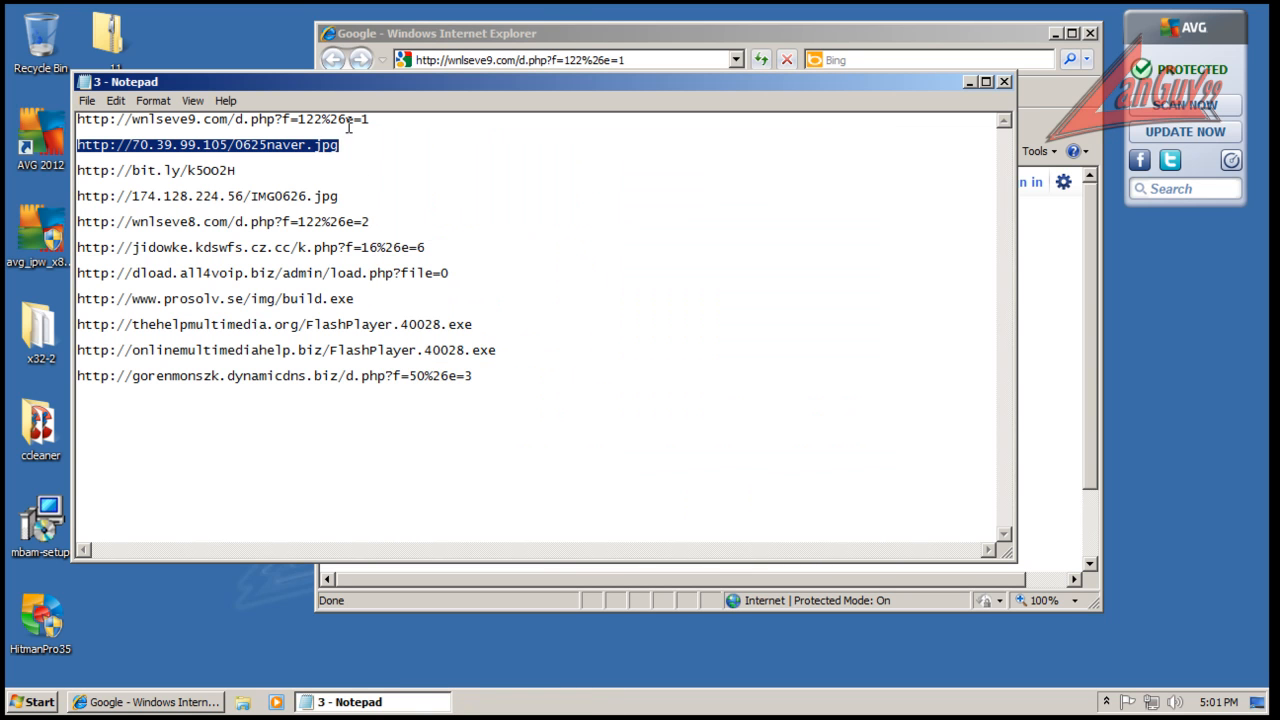
{"action": "left_click", "coordinate": [592, 65]}
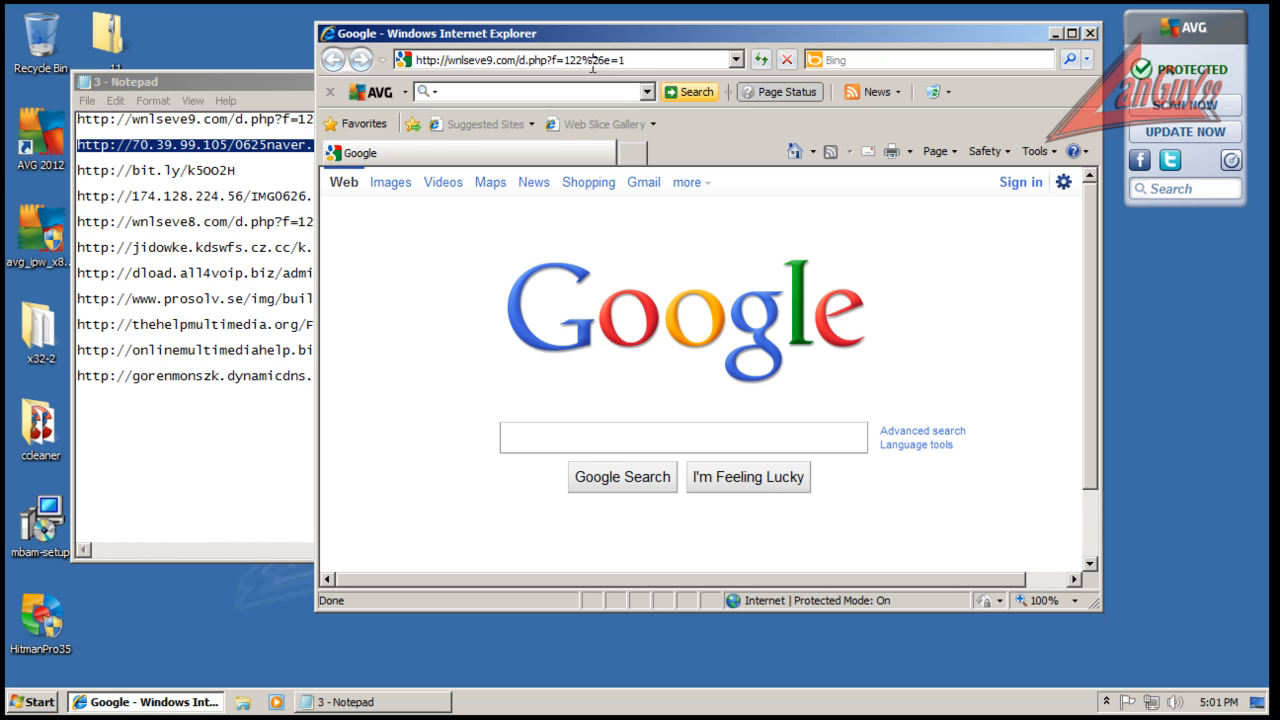
{"action": "left_click", "coordinate": [648, 60]}
{"action": "key", "text": "ctrl+v"}
{"action": "key", "text": "Return"}
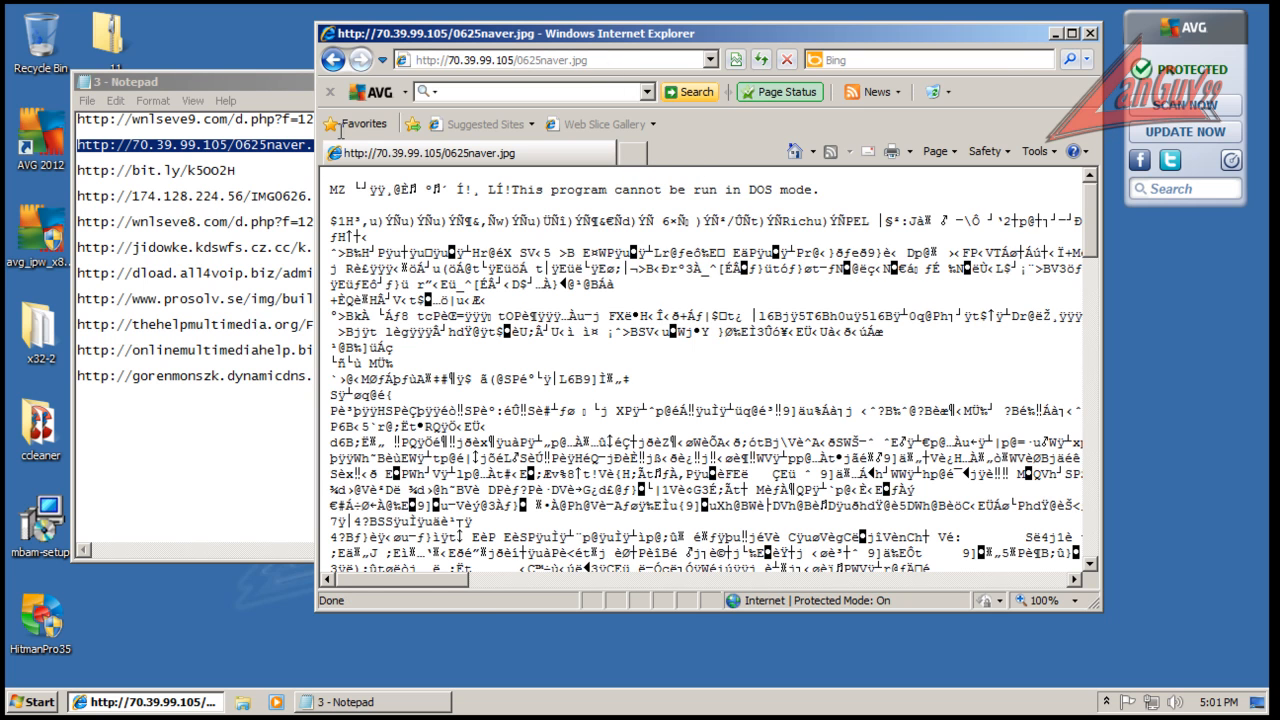
Copy the list's bit.ly URL, and view the blocked threat's online information, closing both the alert and the Virus Encyclopedia page.
{"action": "double_click", "coordinate": [203, 170]}
{"action": "key", "text": "ctrl+c"}
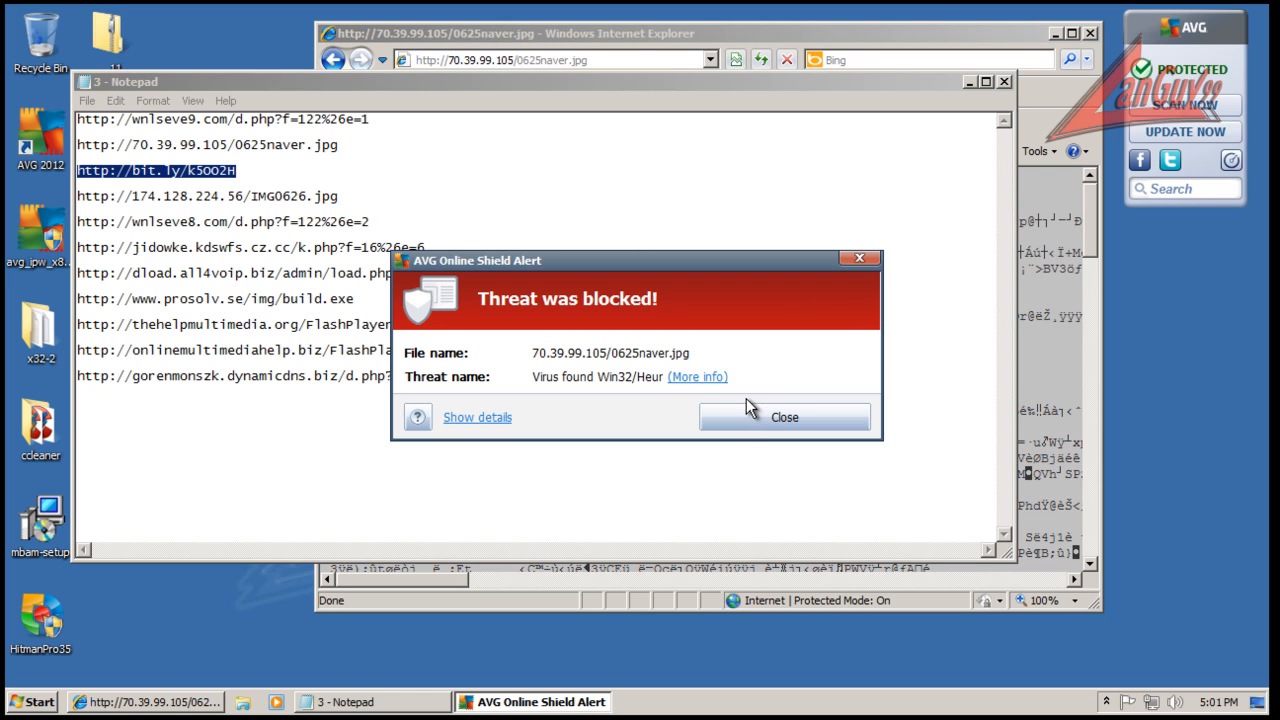
{"action": "left_click", "coordinate": [706, 377]}
{"action": "left_click", "coordinate": [781, 411]}
{"action": "left_click", "coordinate": [766, 44]}
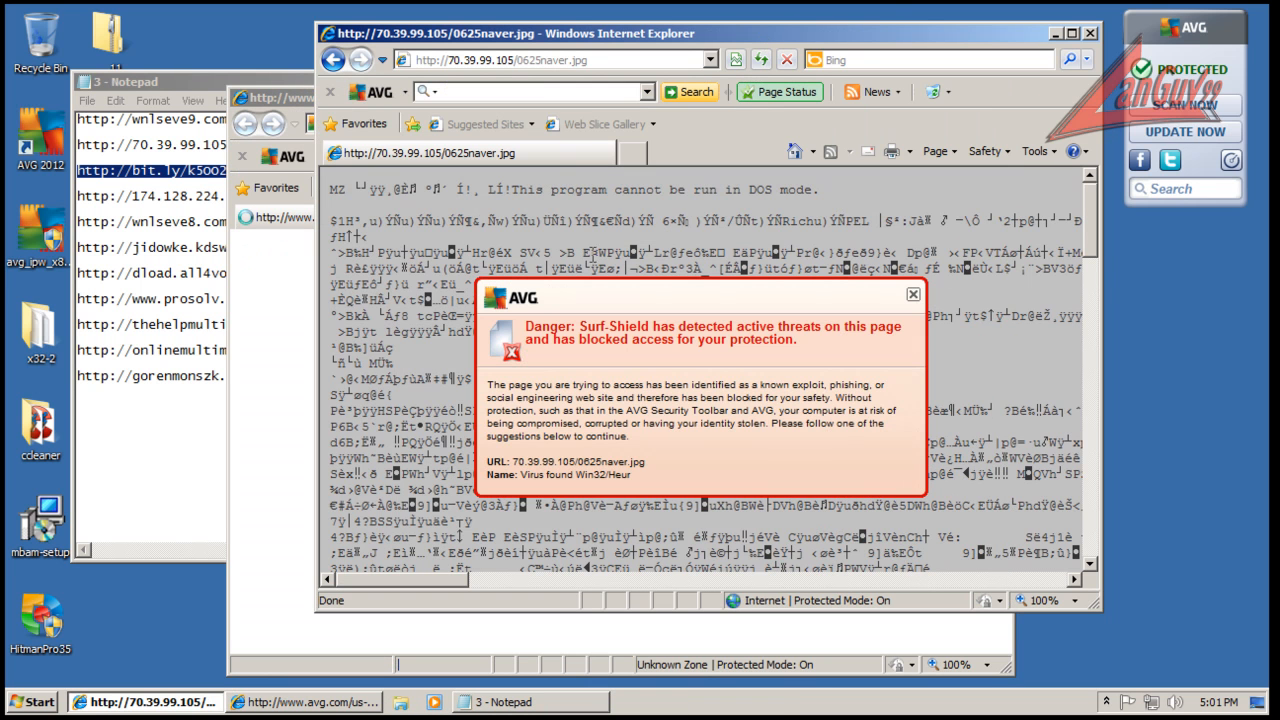
{"action": "left_click", "coordinate": [280, 97]}
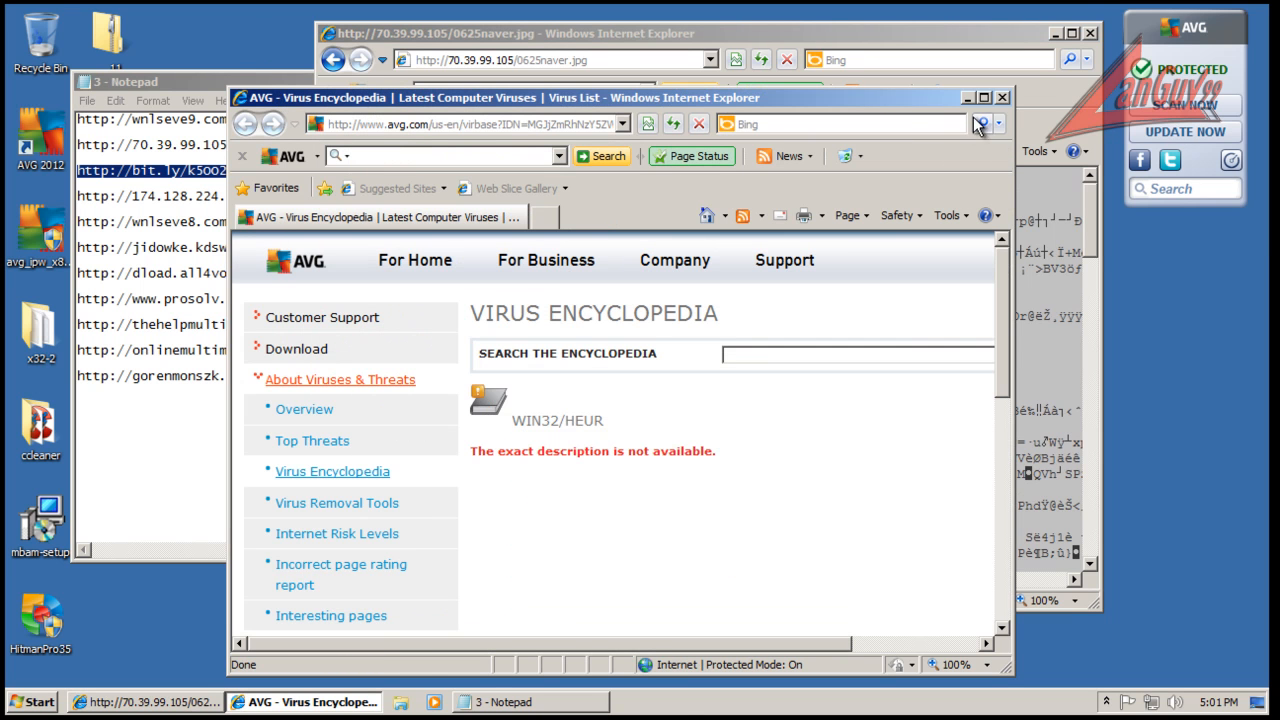
{"action": "left_click", "coordinate": [1002, 97]}
Open the list's third URL, the bit.ly link, in the browser.
{"action": "left_click", "coordinate": [213, 190]}
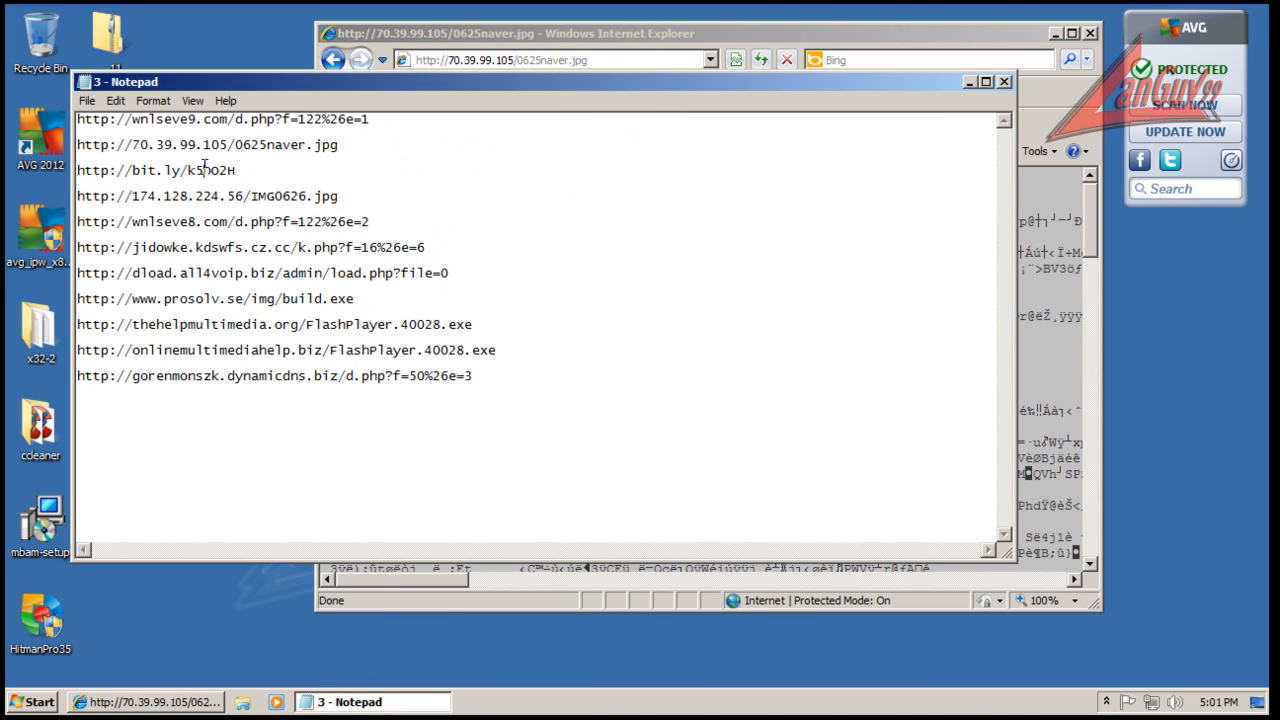
{"action": "double_click", "coordinate": [204, 168]}
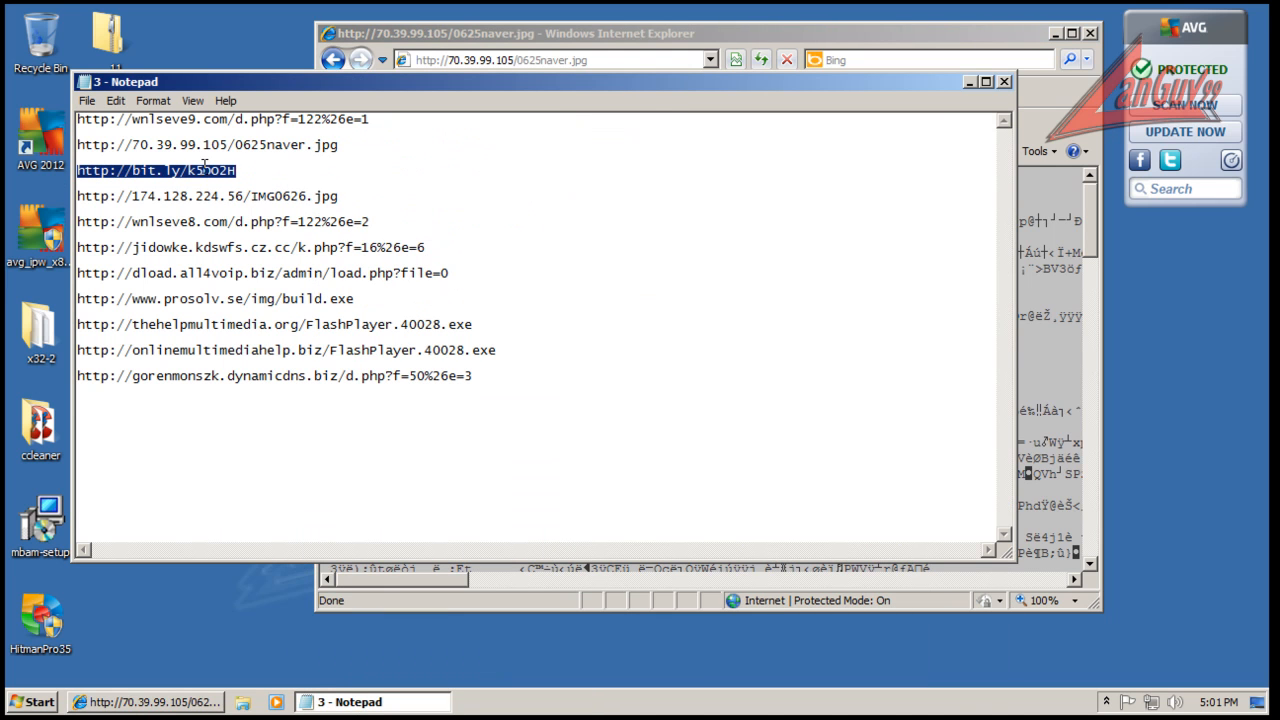
{"action": "left_click", "coordinate": [661, 41]}
{"action": "left_click", "coordinate": [646, 58]}
{"action": "key", "text": "ctrl+v"}
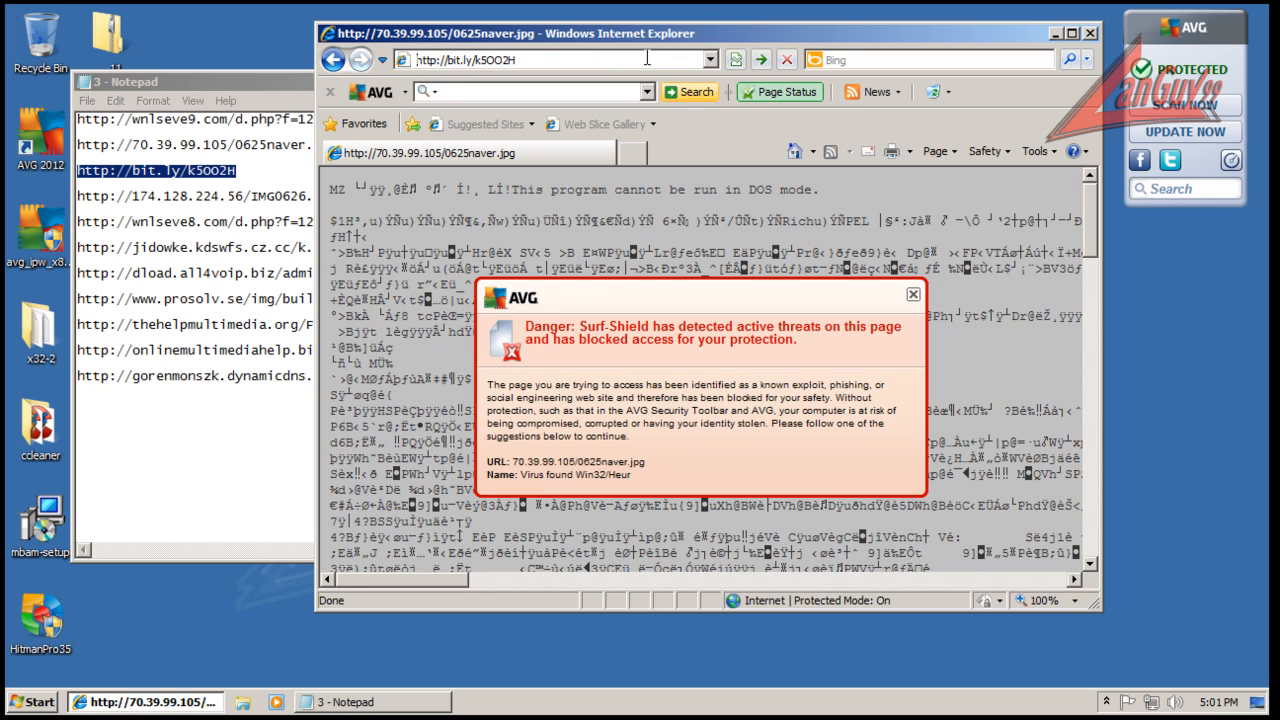
{"action": "key", "text": "Return"}
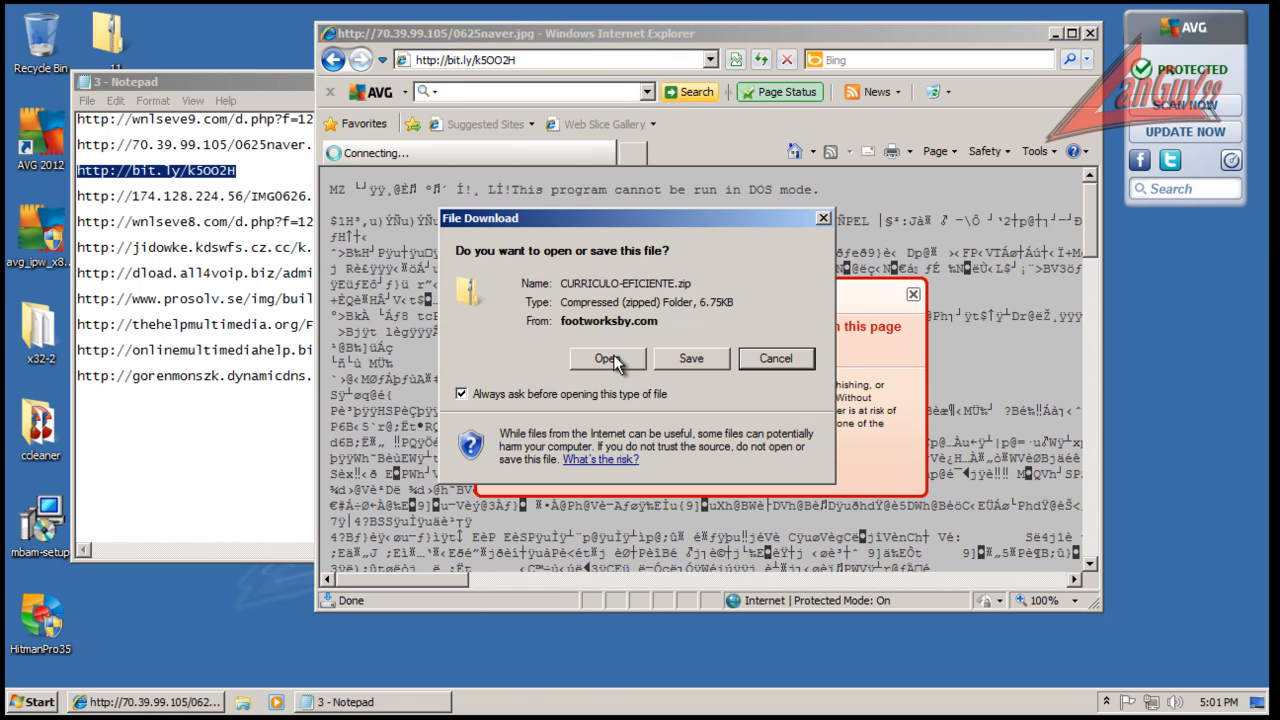
Run the CURRICULO-EFICIENTE application from the downloaded ZIP and allow Project1 to access the Internet without saving a permanent rule.
{"action": "left_click", "coordinate": [609, 357]}
{"action": "left_click", "coordinate": [739, 447]}
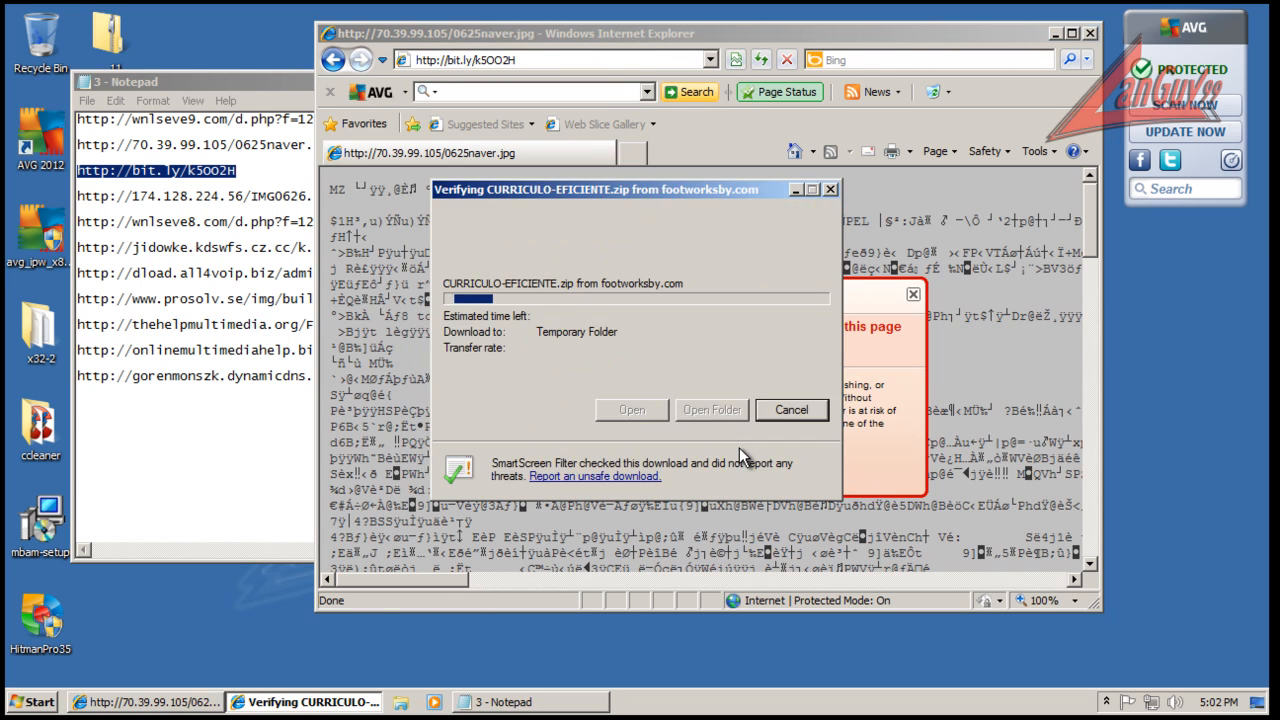
{"action": "double_click", "coordinate": [493, 188]}
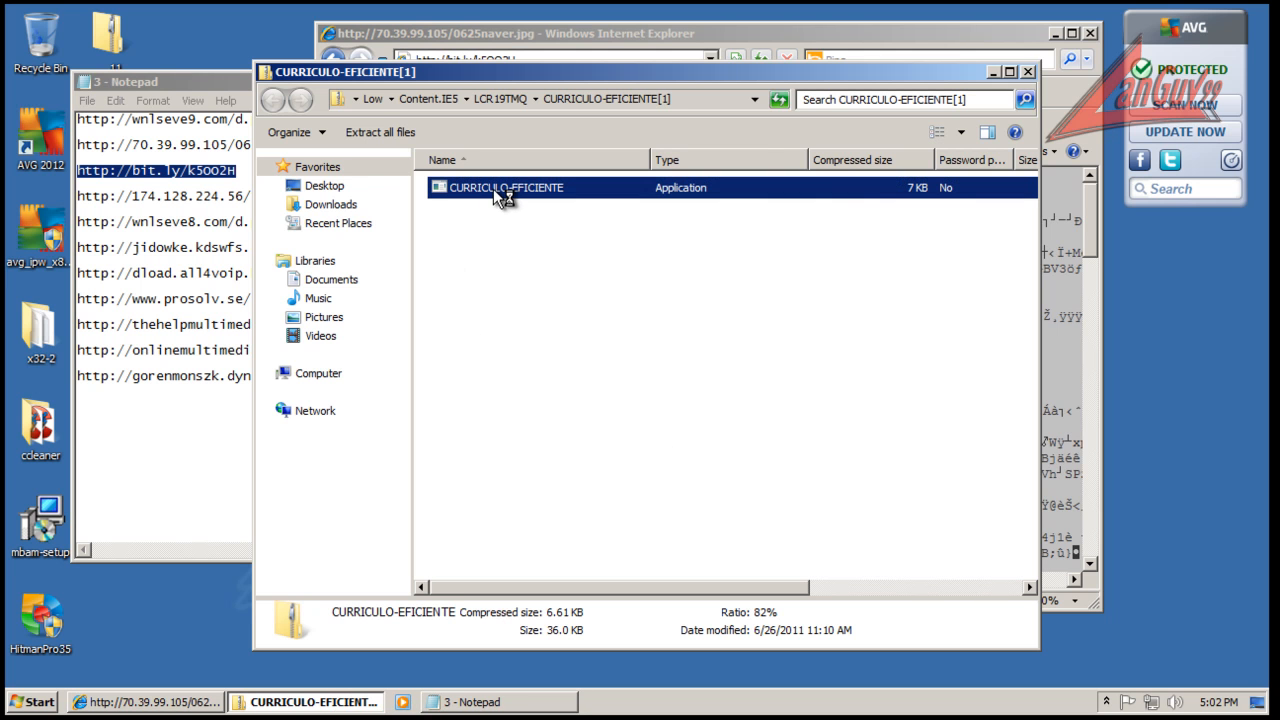
{"action": "left_click", "coordinate": [692, 376]}
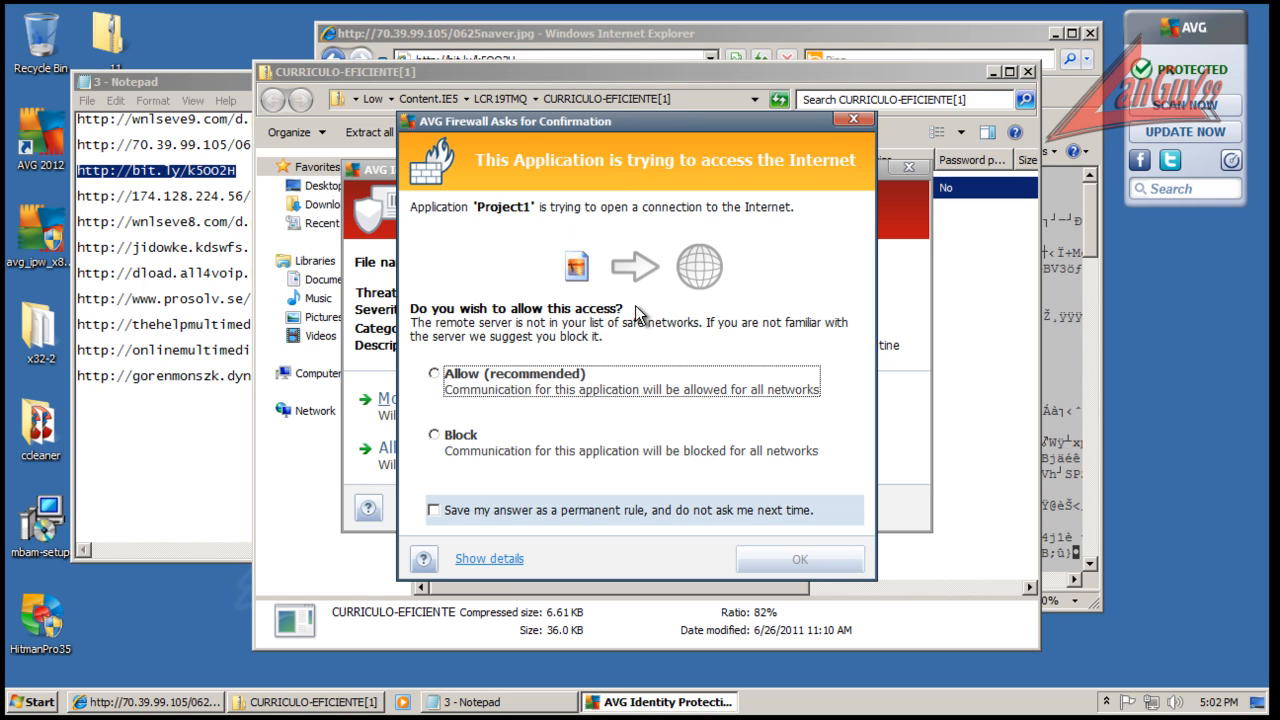
{"action": "left_click", "coordinate": [510, 378]}
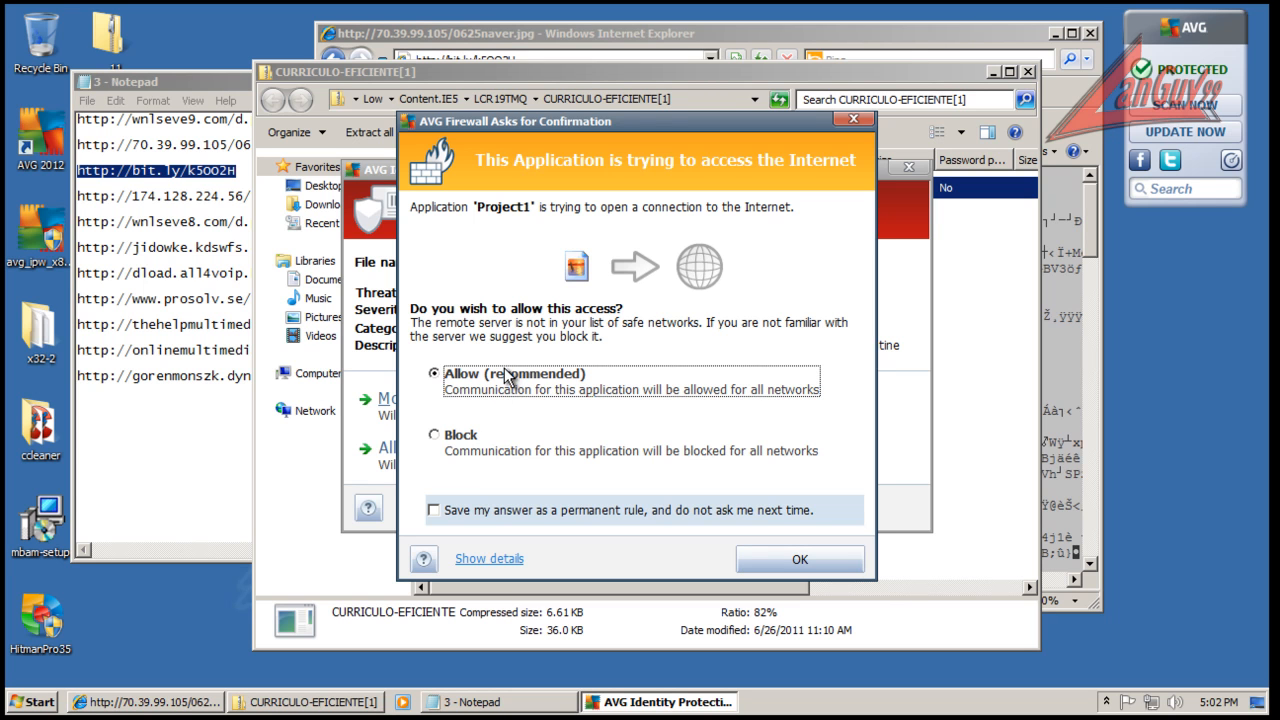
{"action": "left_click", "coordinate": [781, 558]}
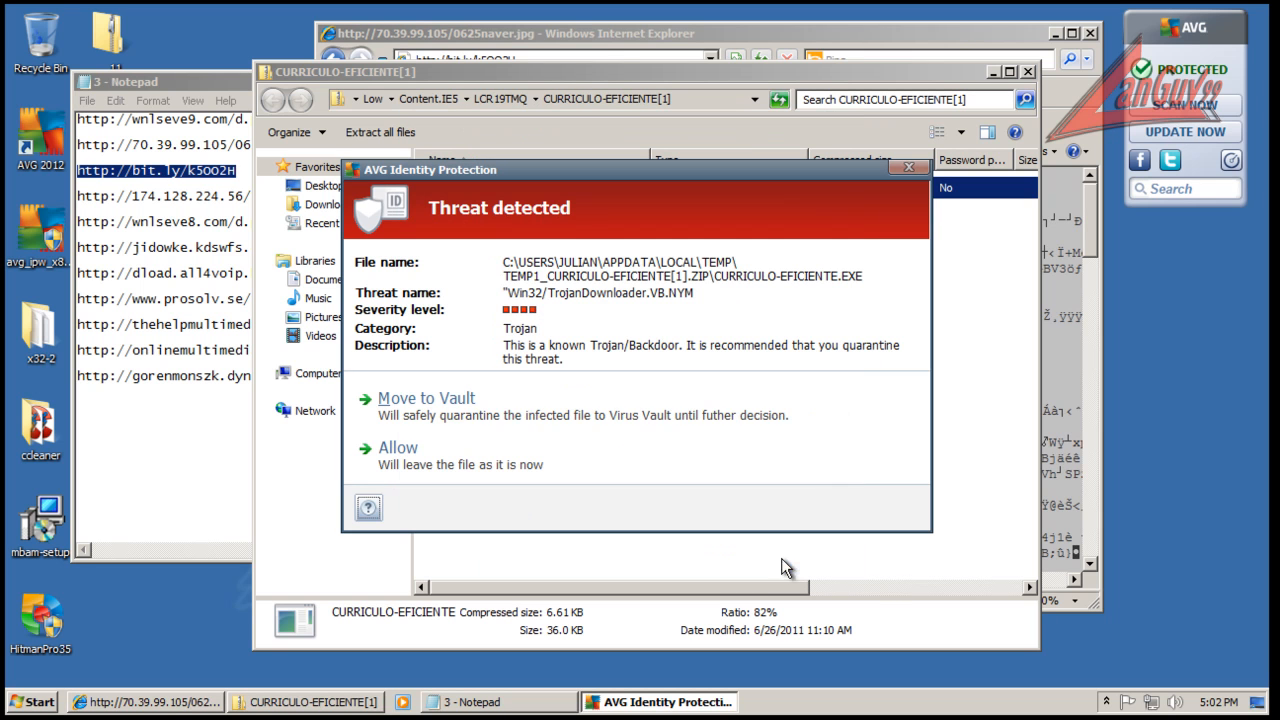
Move the detected CURRICULO-EFICIENTE.EXE threat to the Vault, hide the removal progress, and close the archive window.
{"action": "left_click", "coordinate": [415, 408]}
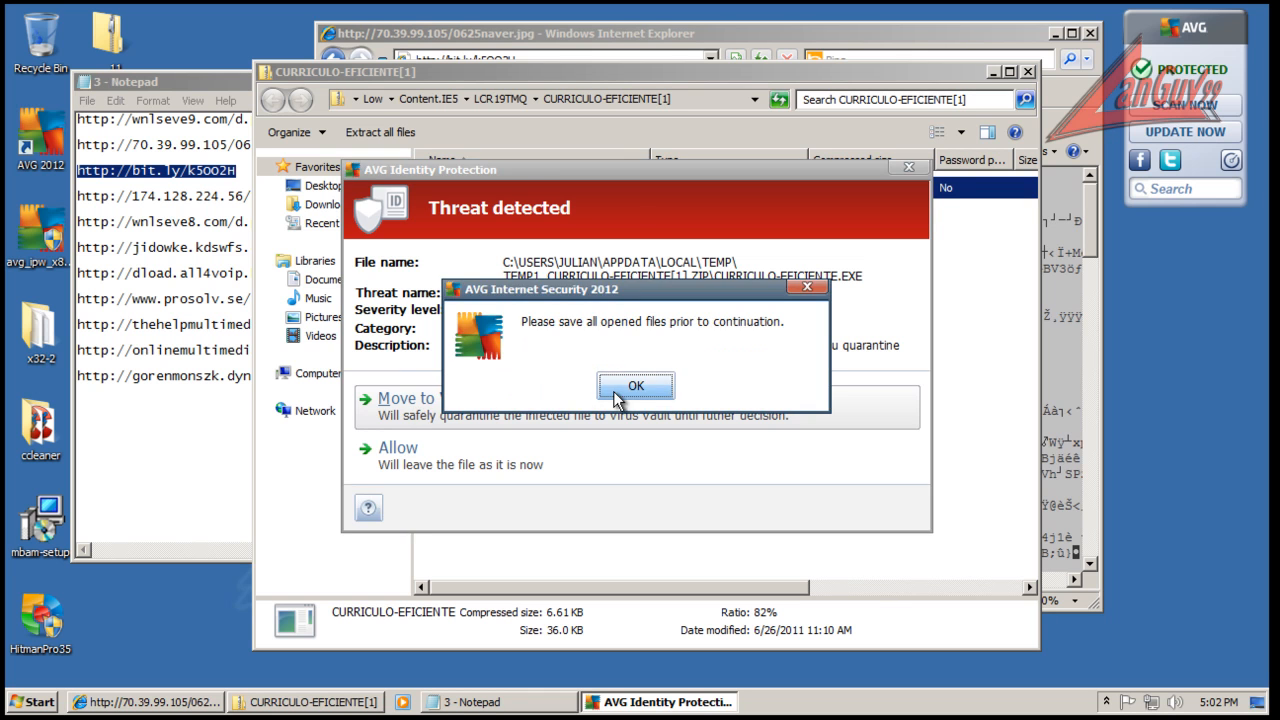
{"action": "left_click", "coordinate": [620, 390]}
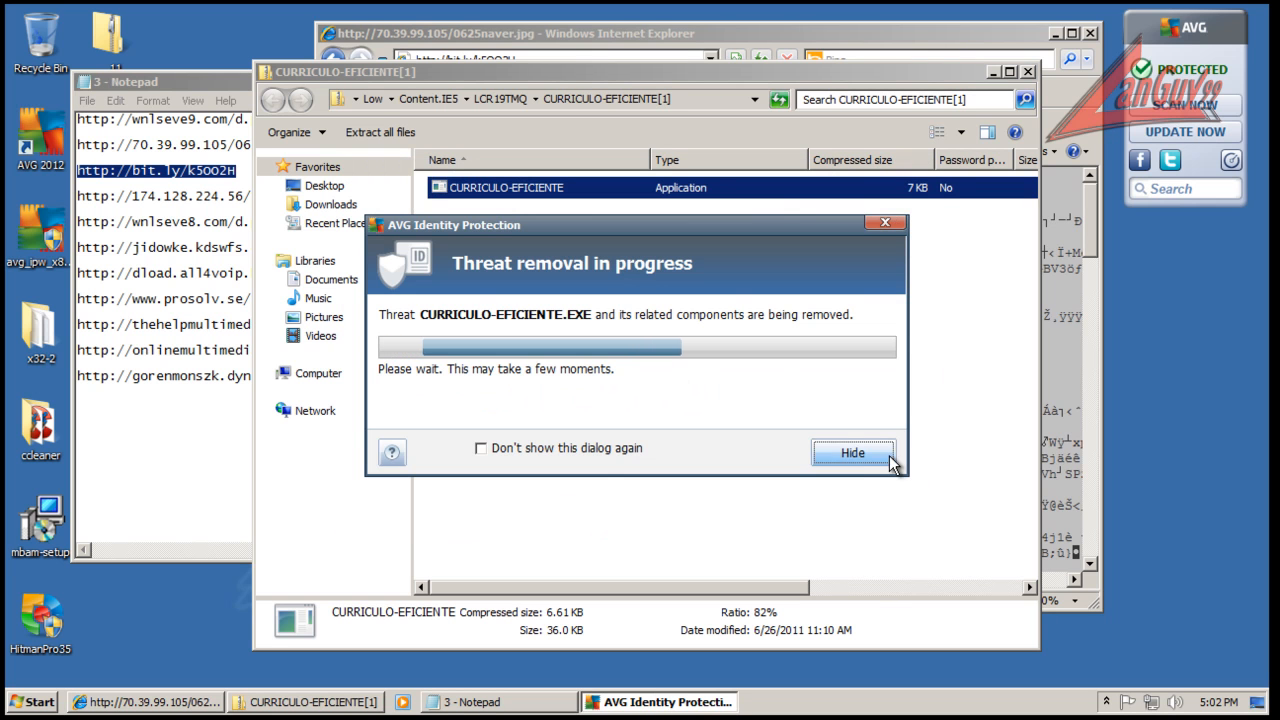
{"action": "left_click", "coordinate": [874, 456]}
{"action": "left_click", "coordinate": [1030, 74]}
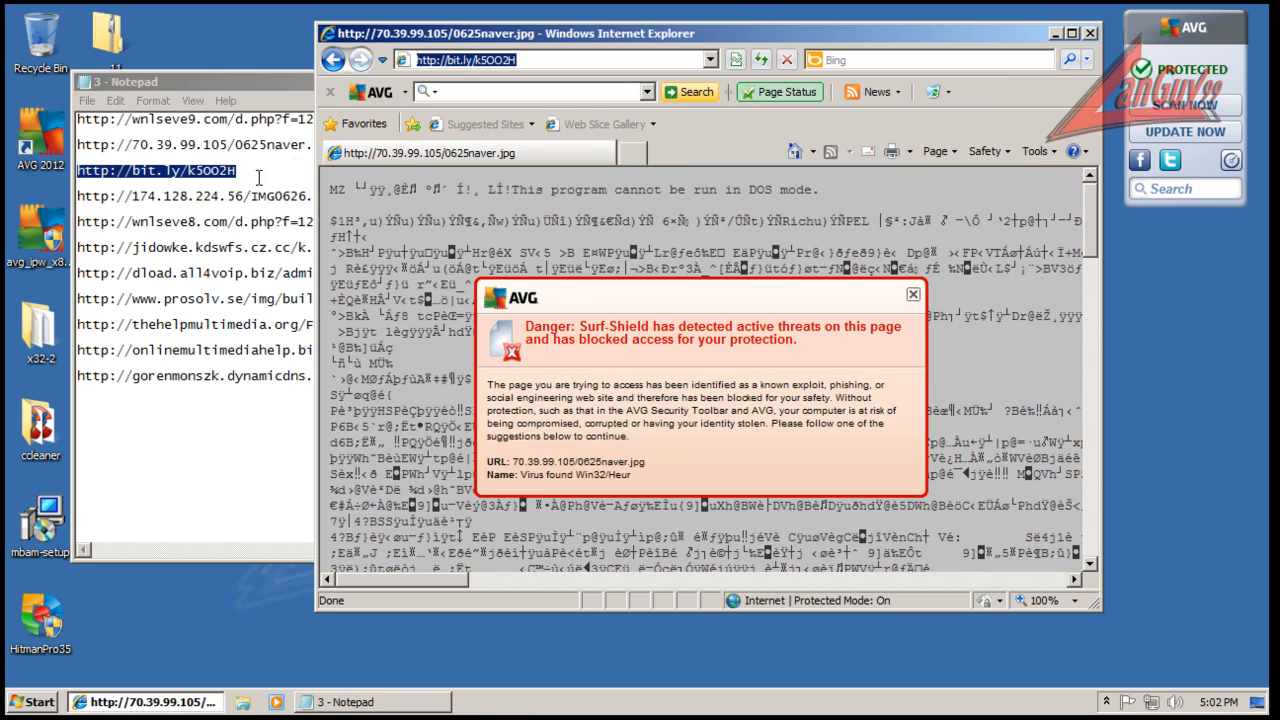
{"action": "left_click", "coordinate": [280, 193]}
{"action": "left_click_drag", "start_coordinate": [361, 197], "coordinate": [341, 183]}
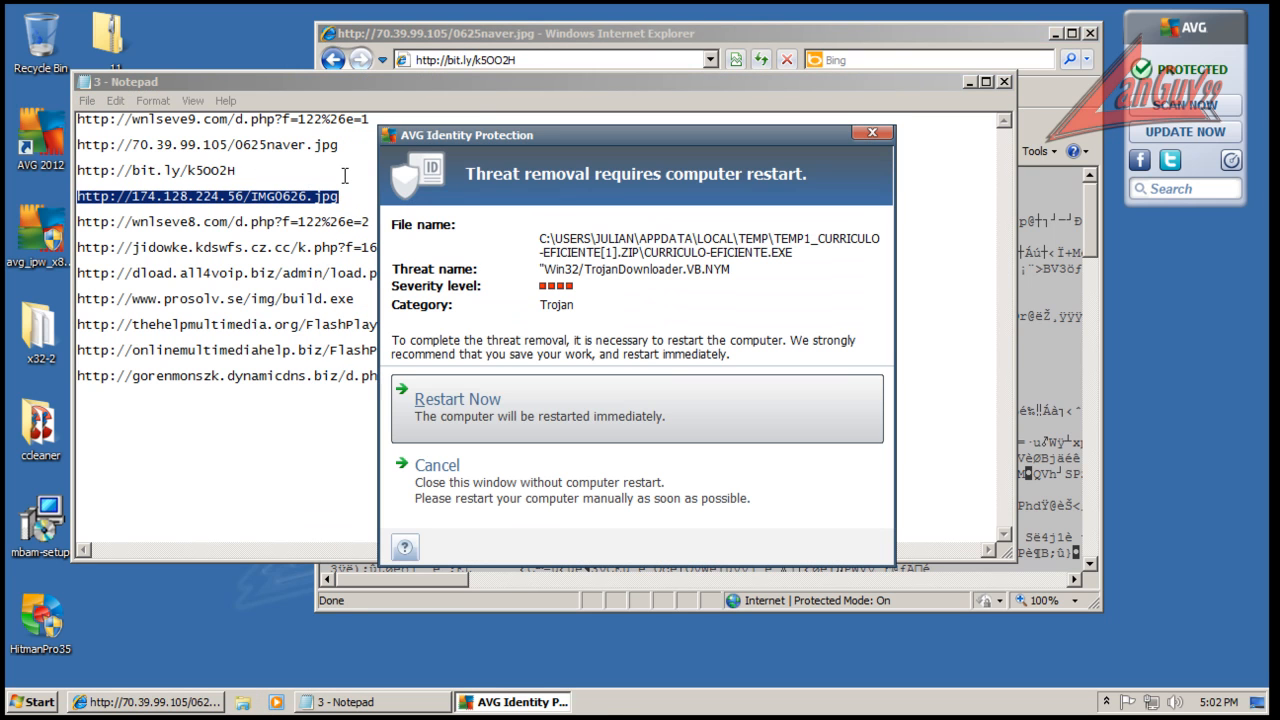
{"action": "left_click", "coordinate": [497, 478]}
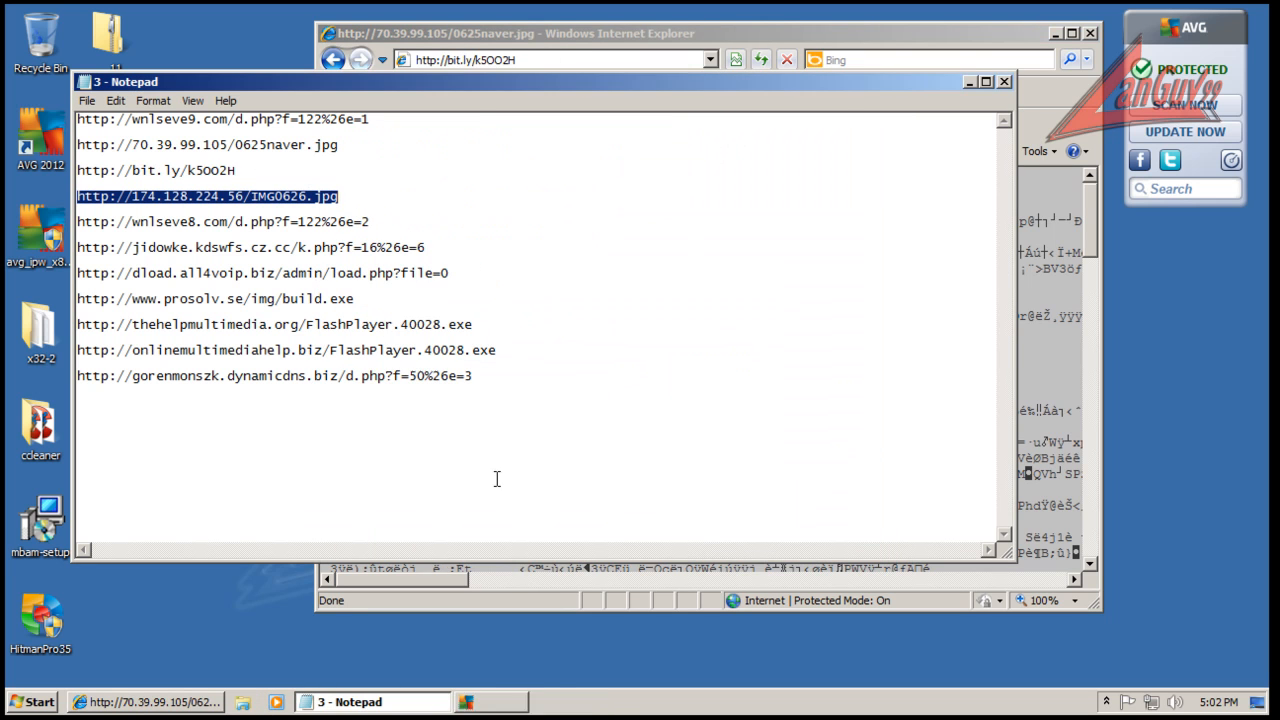
Load the bit.ly link again, open the downloaded CURRICULO-EFICIENTE.zip, and return to the browser without running its contents.
{"action": "left_click", "coordinate": [648, 61]}
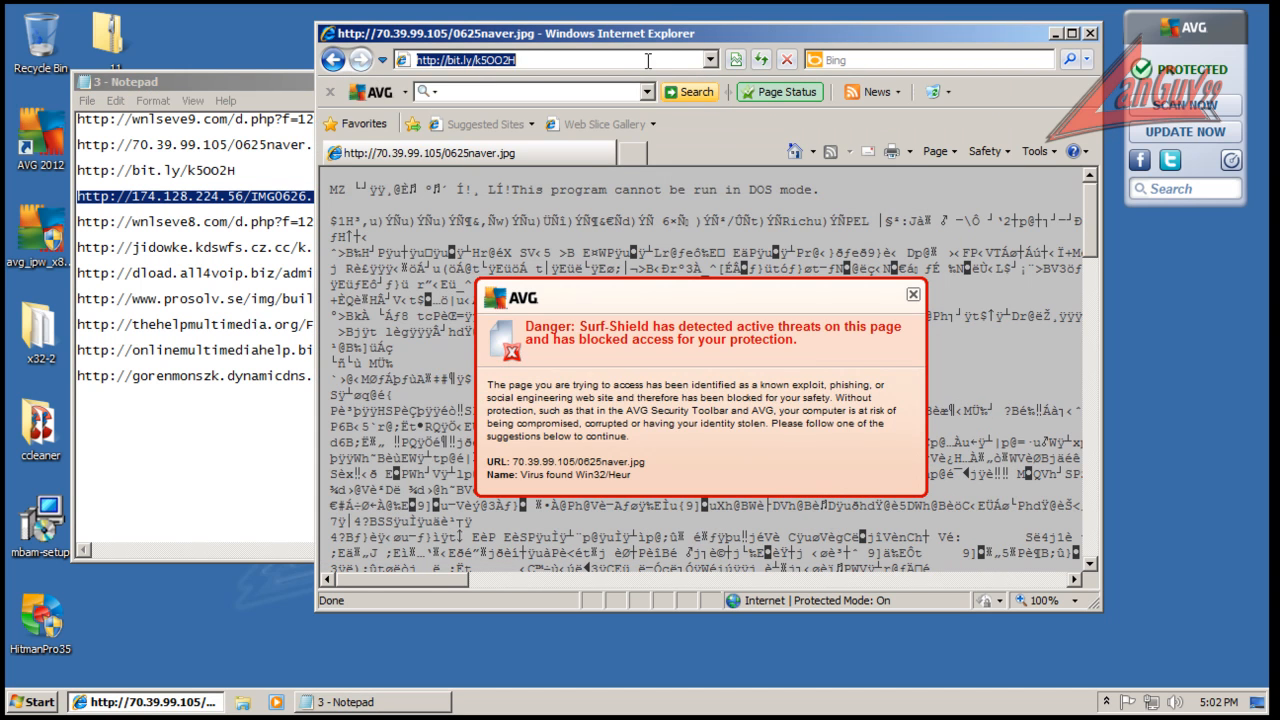
{"action": "key", "text": "Return"}
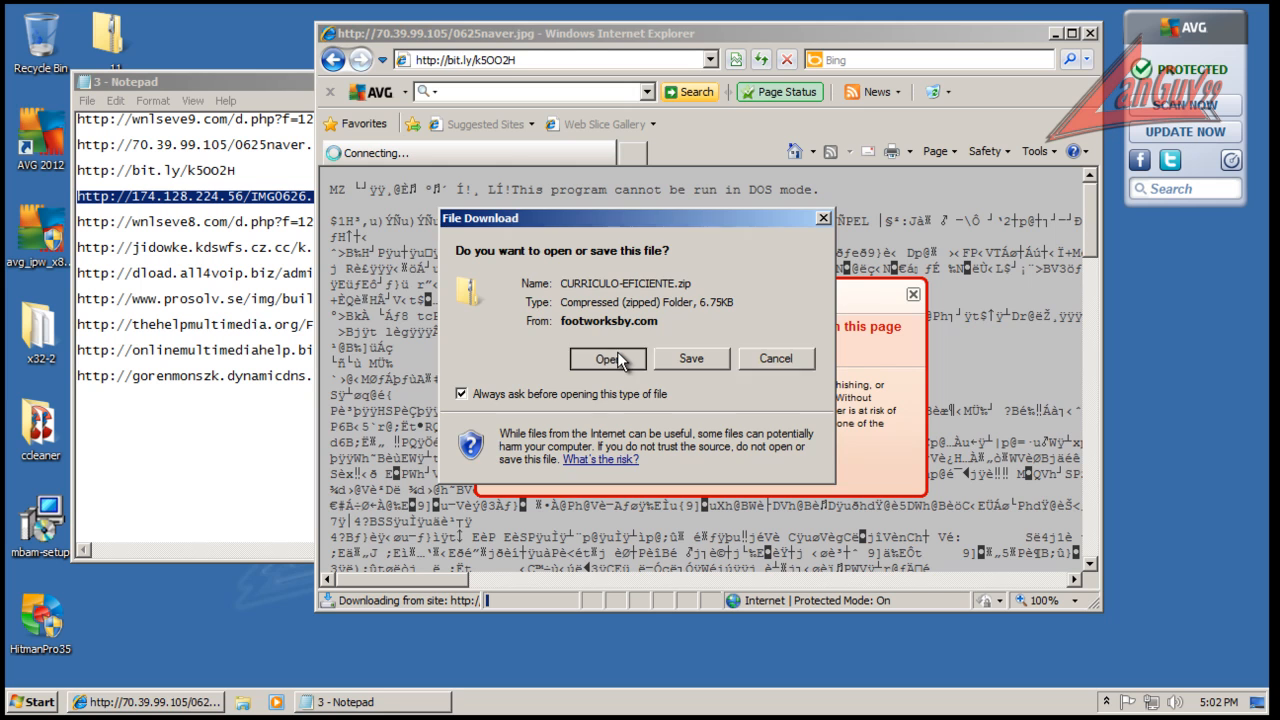
{"action": "left_click", "coordinate": [617, 351]}
{"action": "left_click", "coordinate": [749, 449]}
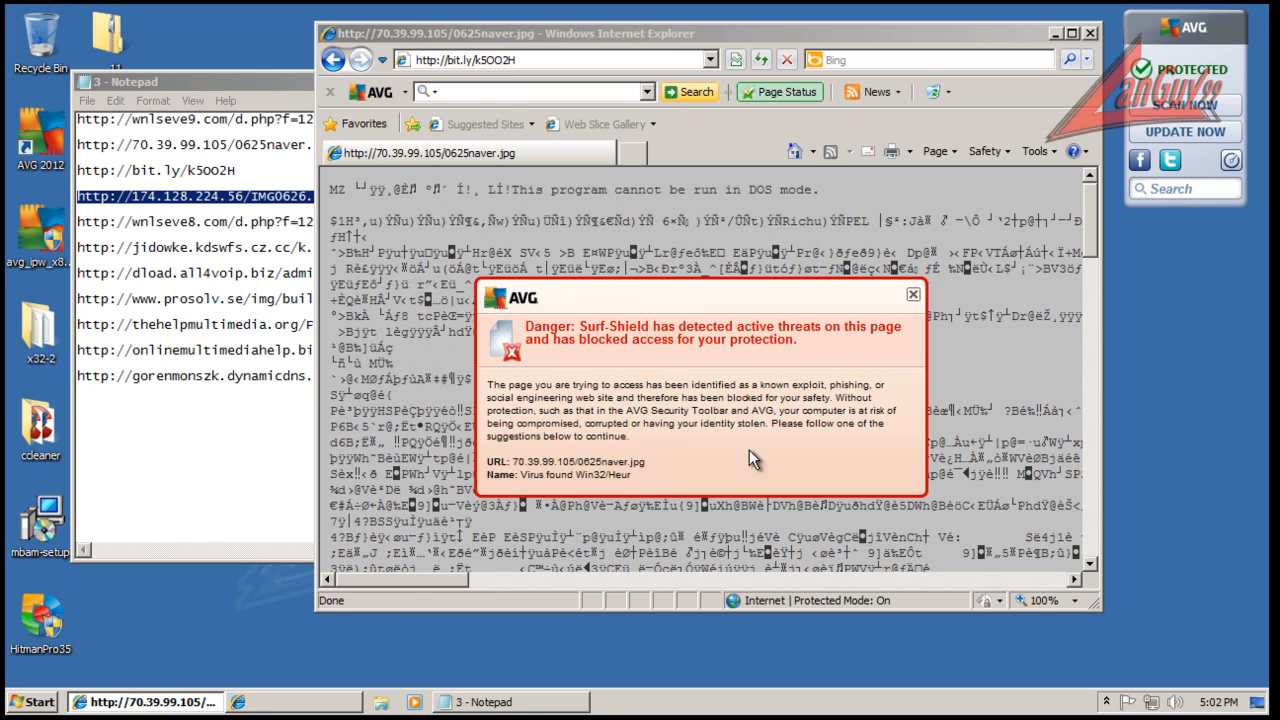
{"action": "left_click", "coordinate": [1027, 71]}
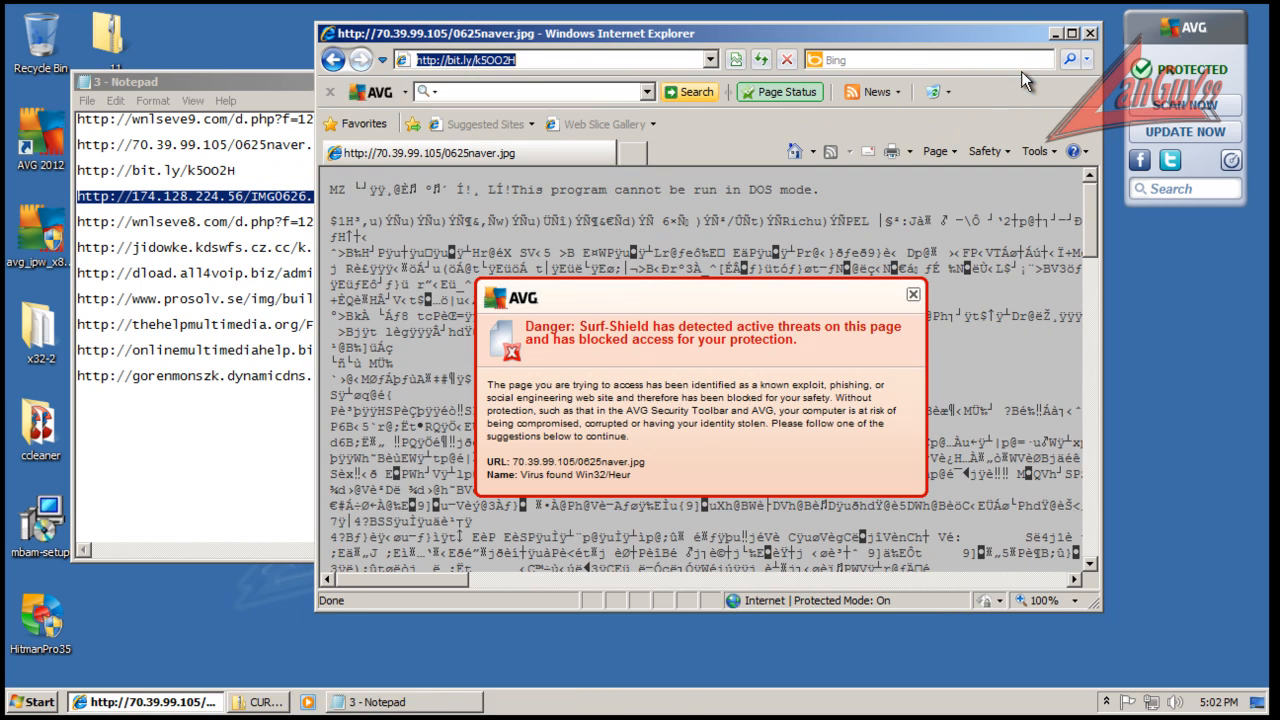
{"action": "left_click", "coordinate": [216, 221]}
{"action": "double_click", "coordinate": [390, 224]}
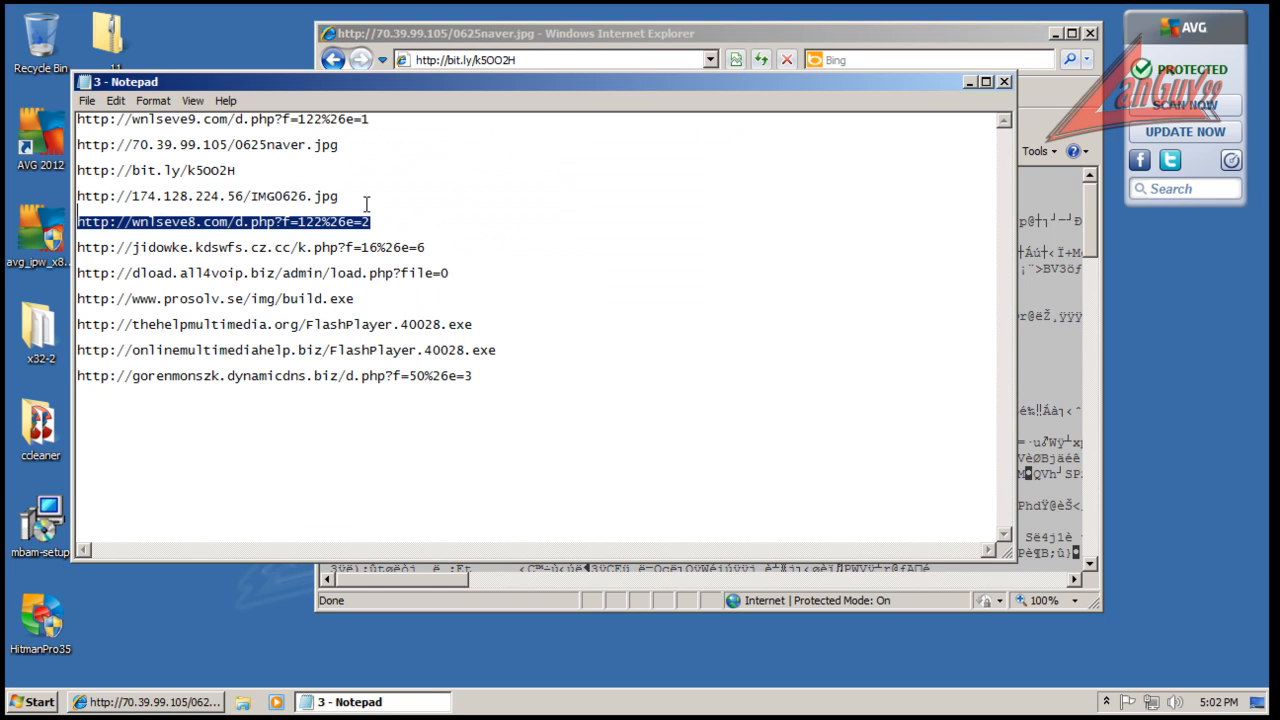
{"action": "left_click", "coordinate": [600, 60]}
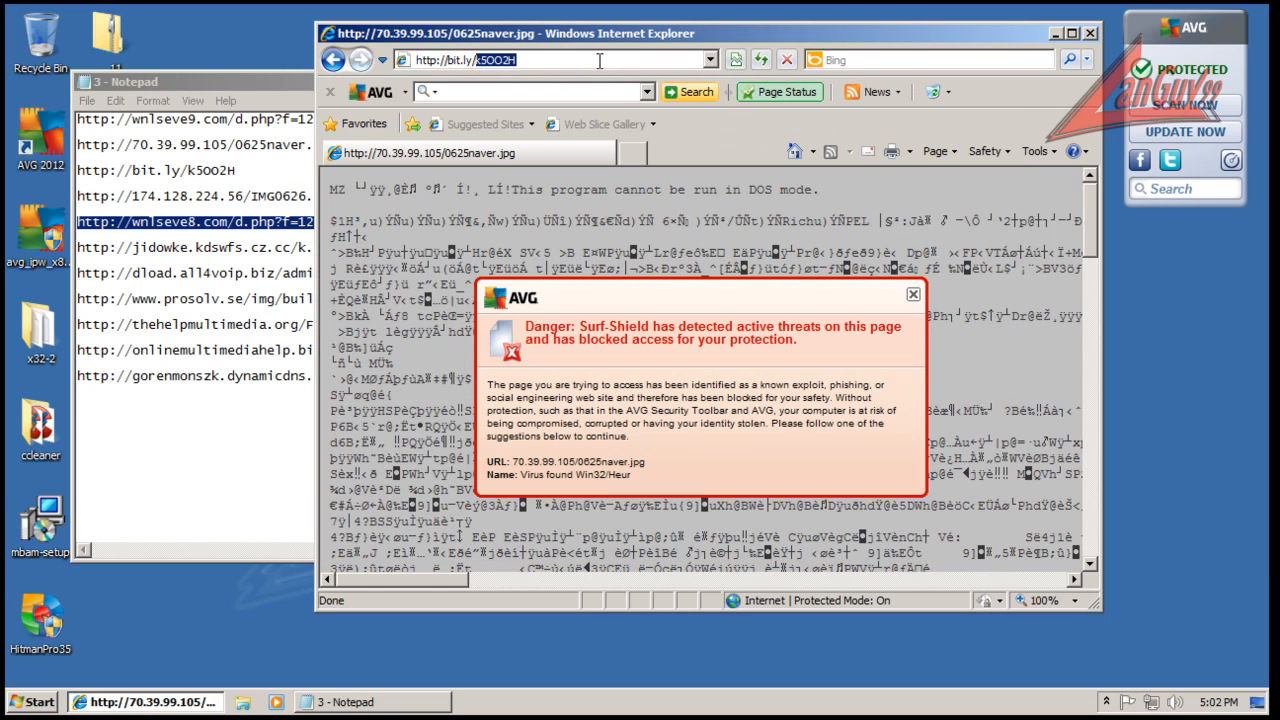
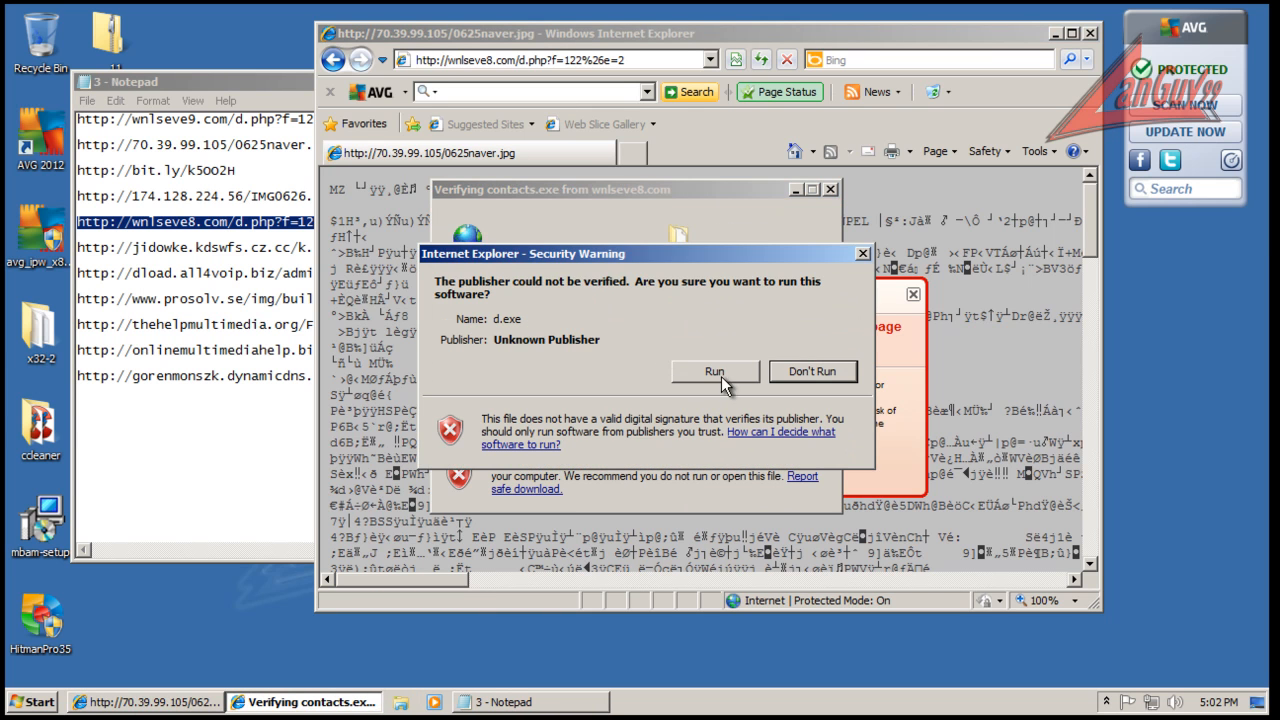
{"action": "left_click", "coordinate": [718, 368]}
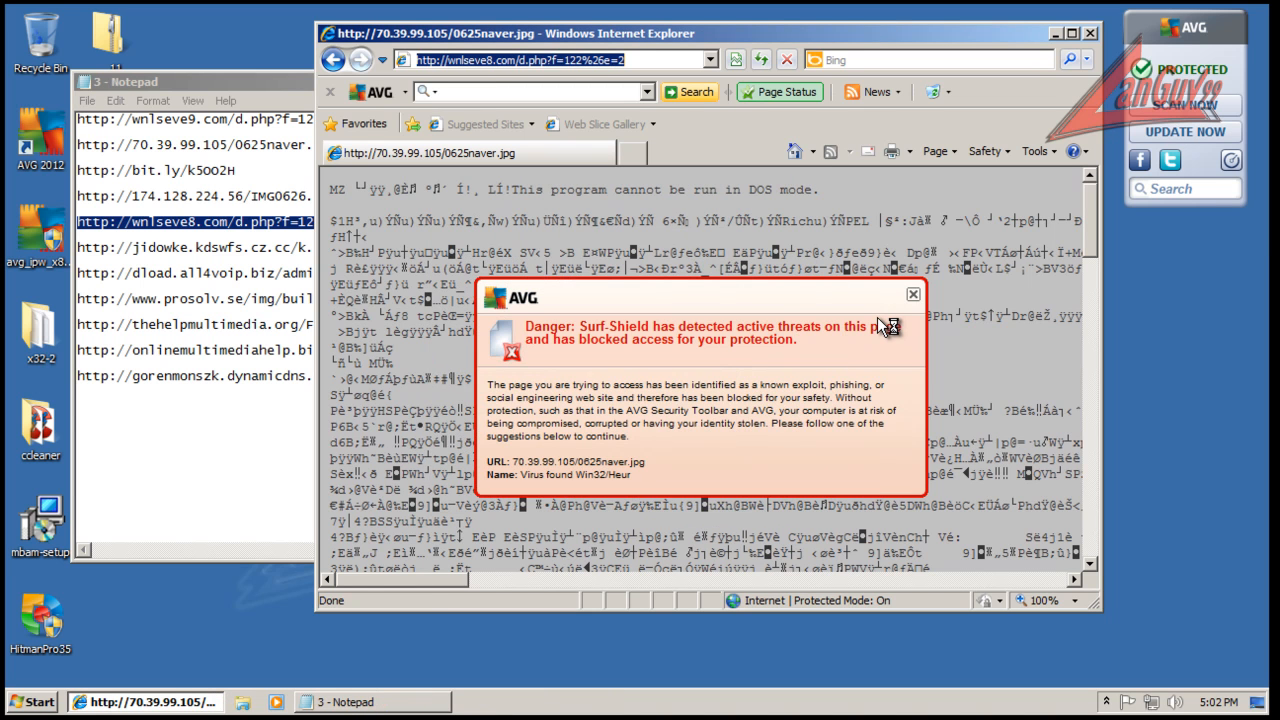
Select the list's sixth URL, the jidowke.kdswfs.cz.cc link, and return to the browser.
{"action": "left_click", "coordinate": [287, 248]}
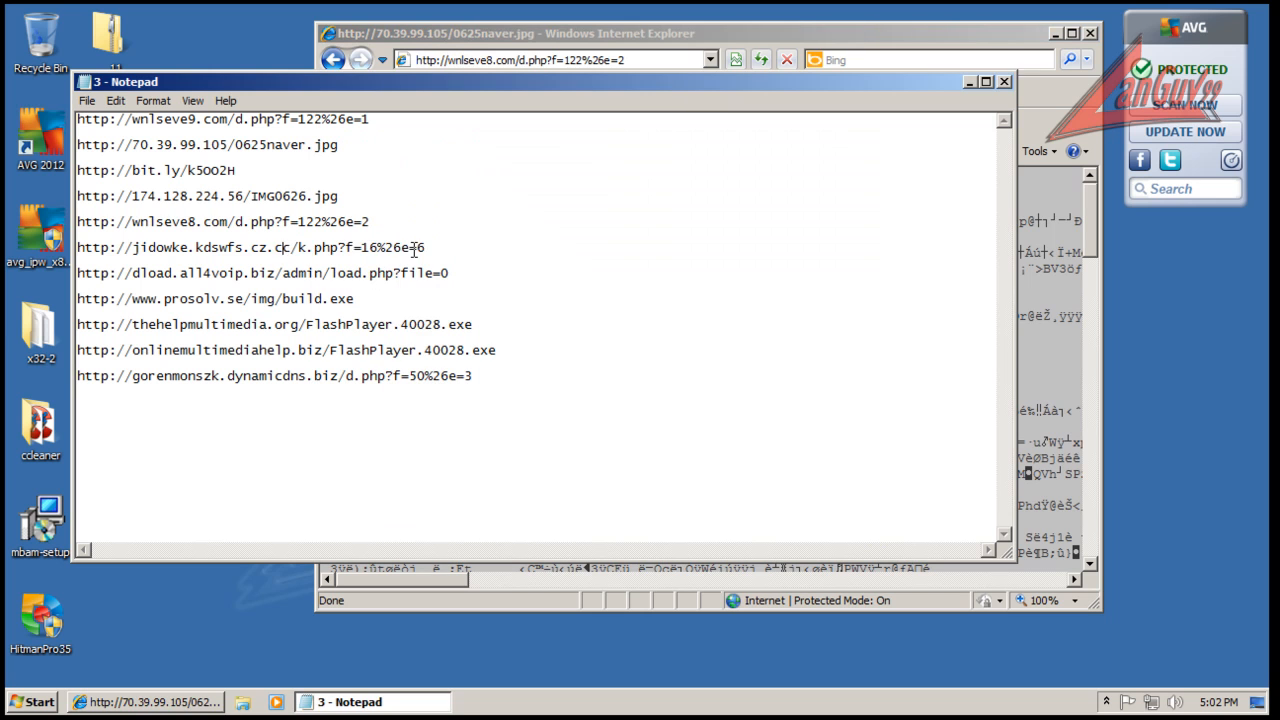
{"action": "left_click_drag", "start_coordinate": [433, 250], "coordinate": [432, 239]}
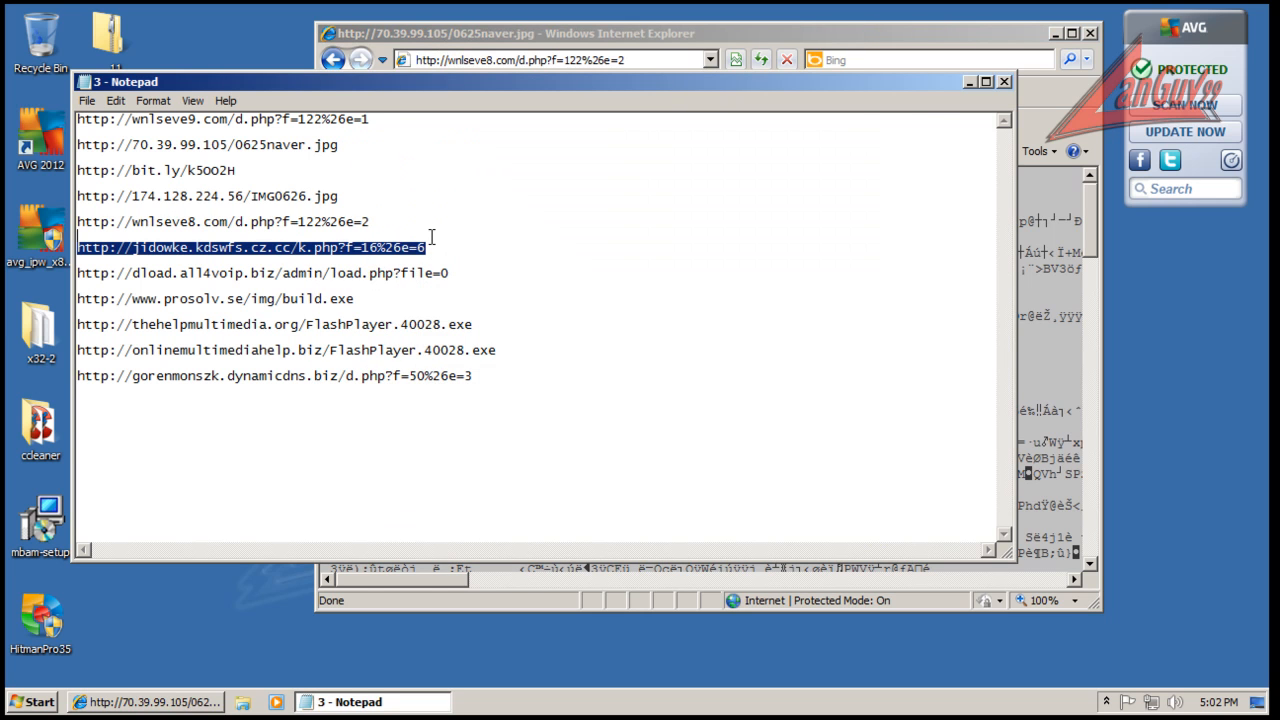
{"action": "left_click", "coordinate": [673, 34]}
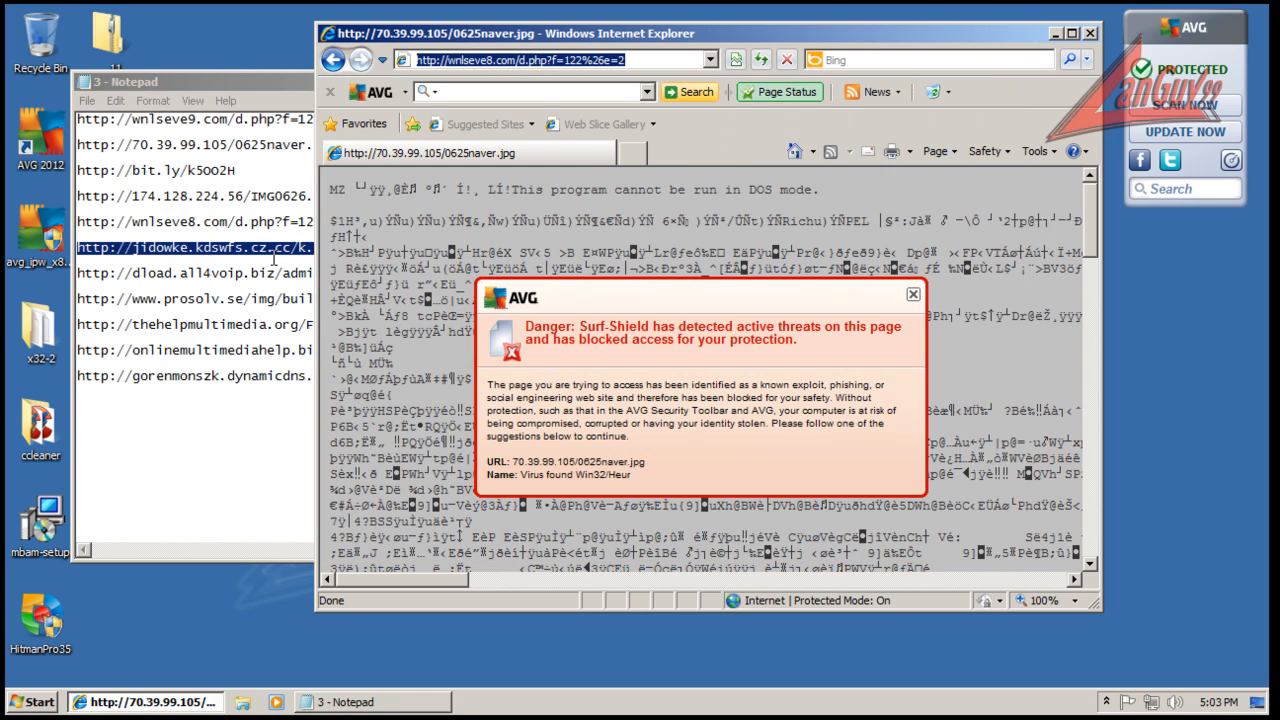
Examine the running processes in Task Manager and close it.
{"action": "right_click", "coordinate": [752, 700]}
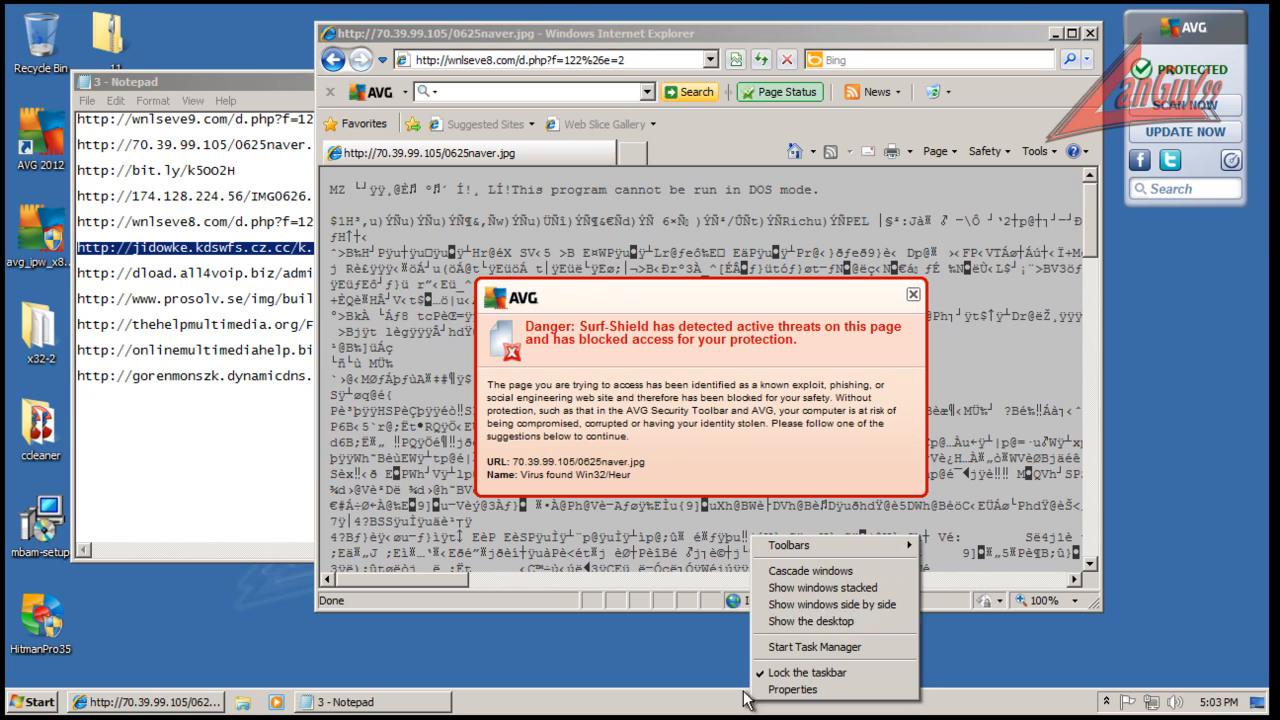
{"action": "left_click", "coordinate": [787, 648]}
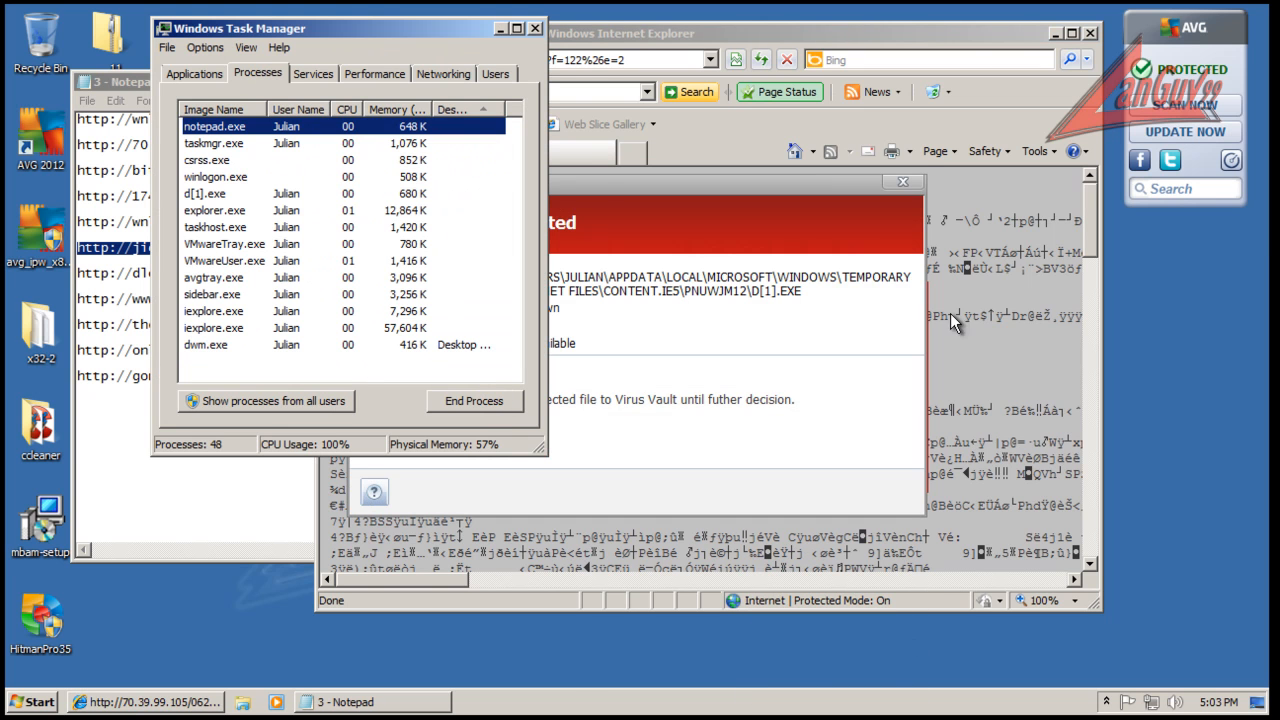
{"action": "left_click", "coordinate": [481, 106]}
{"action": "left_click", "coordinate": [535, 28]}
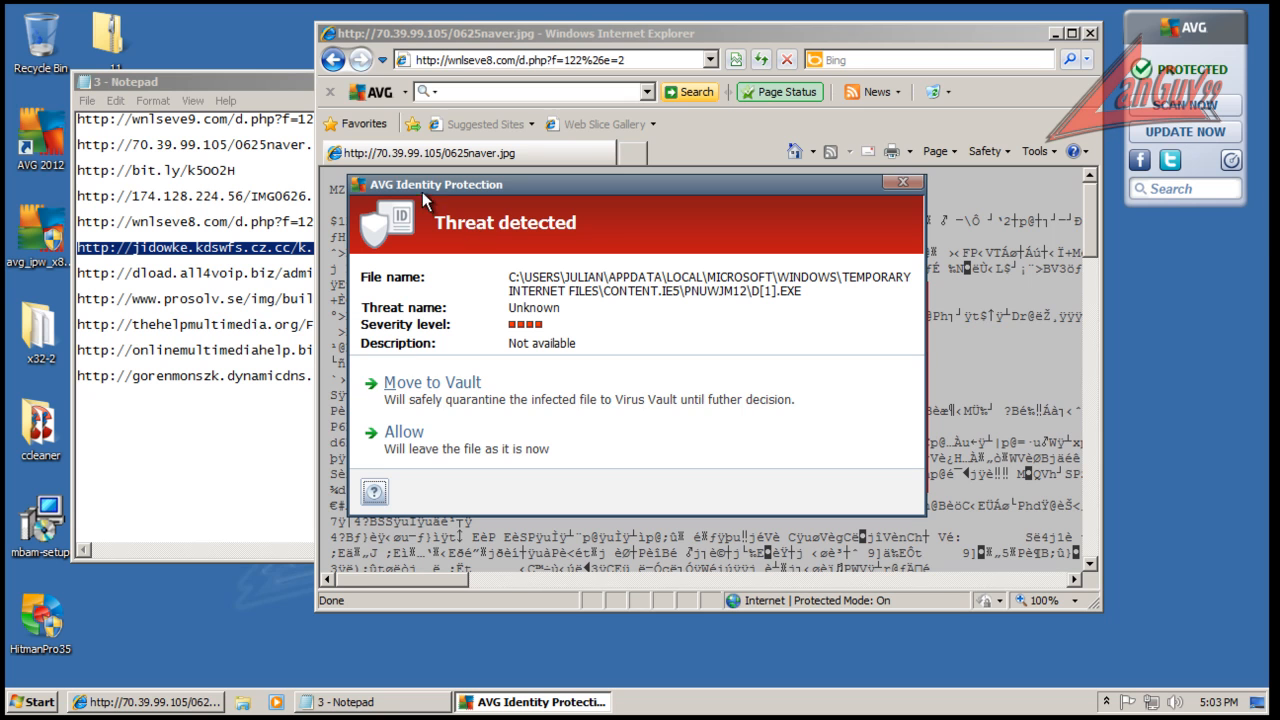
Move the detected D[1].EXE threat to the Vault, hide the removal progress, and decline the computer restart.
{"action": "left_click", "coordinate": [421, 389]}
{"action": "left_click", "coordinate": [632, 384]}
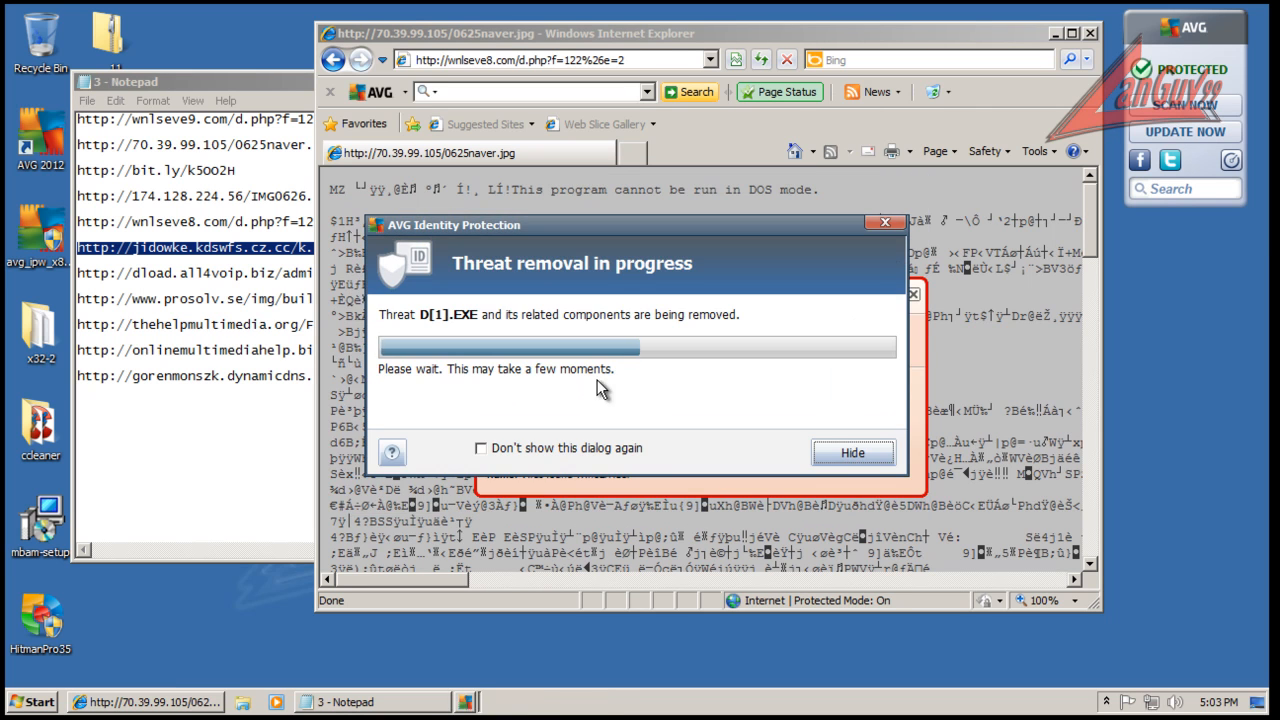
{"action": "left_click", "coordinate": [833, 454]}
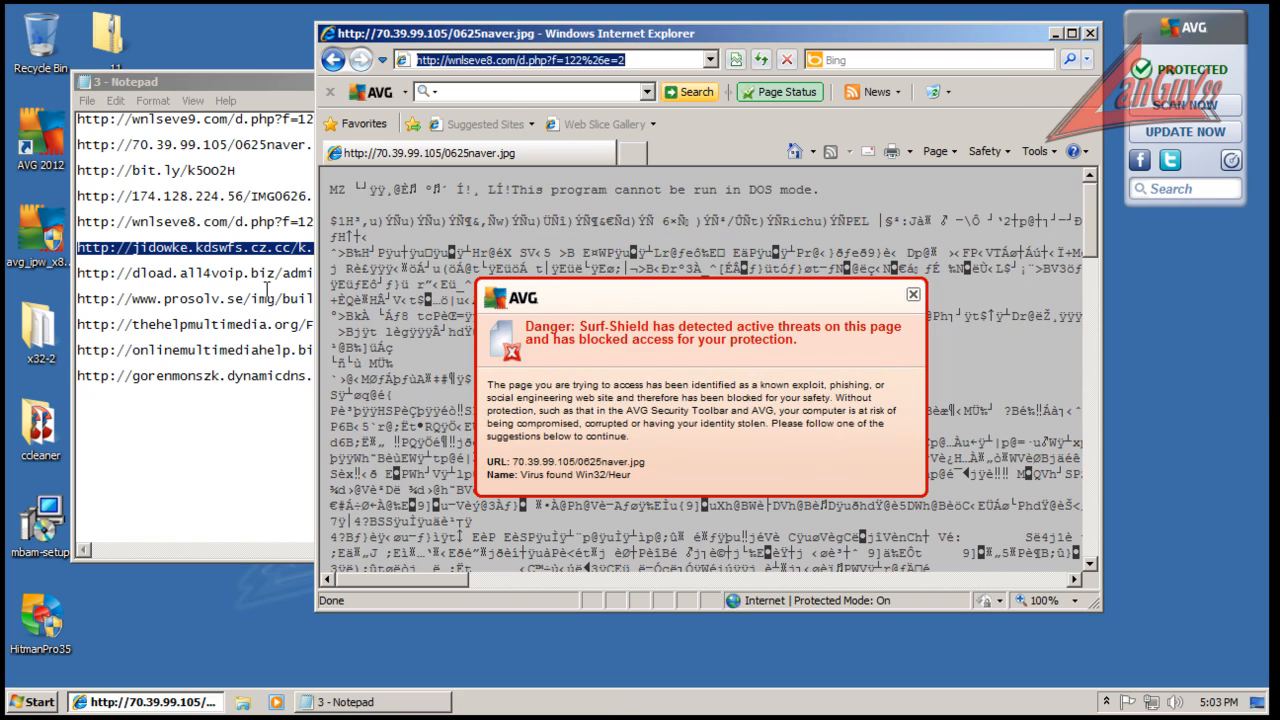
{"action": "left_click", "coordinate": [266, 289]}
{"action": "double_click", "coordinate": [447, 266]}
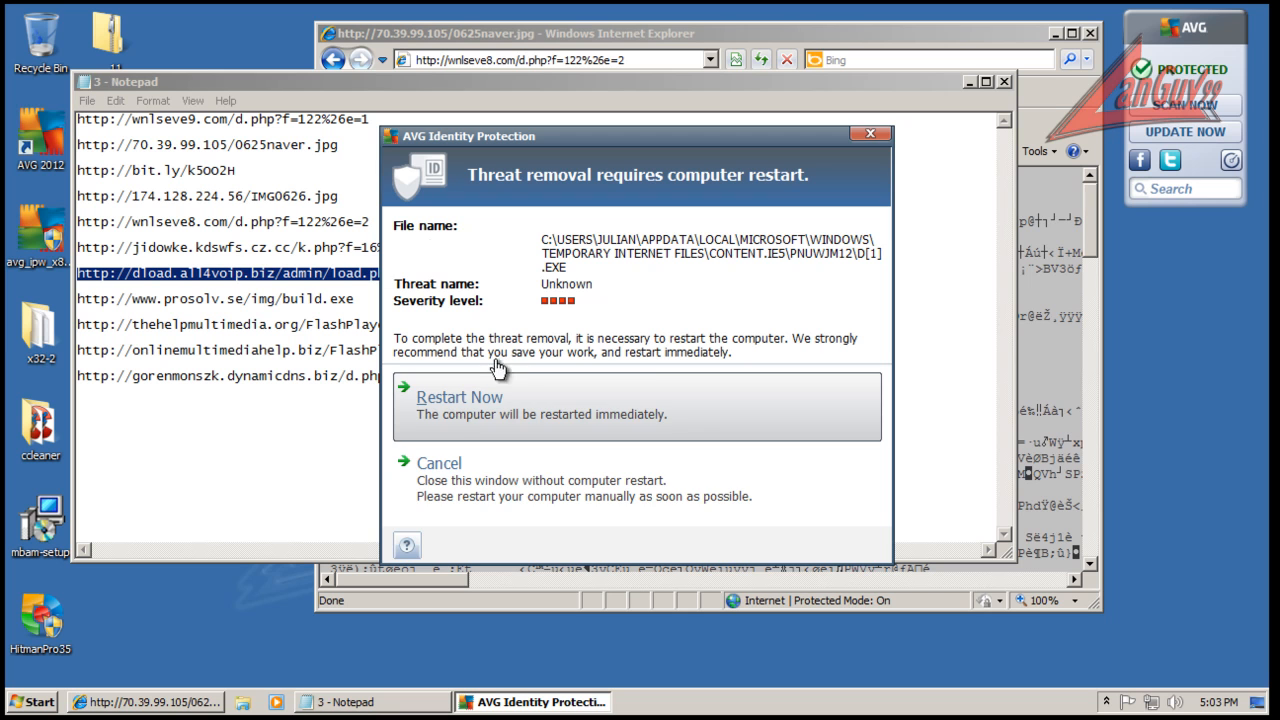
{"action": "left_click", "coordinate": [453, 463]}
{"action": "left_click", "coordinate": [425, 247]}
{"action": "key", "text": "shift+Home"}
{"action": "key", "text": "ctrl+c"}
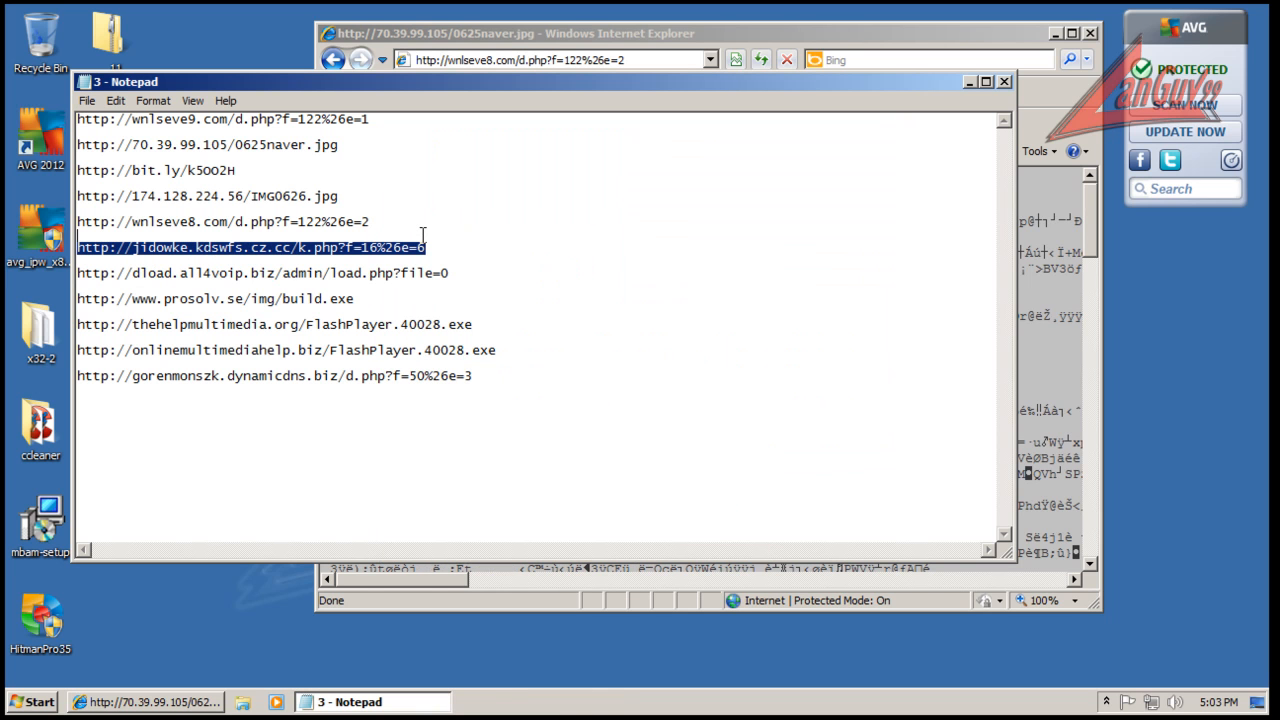
{"action": "left_click", "coordinate": [676, 58]}
{"action": "key", "text": "ctrl+v"}
{"action": "key", "text": "Return"}
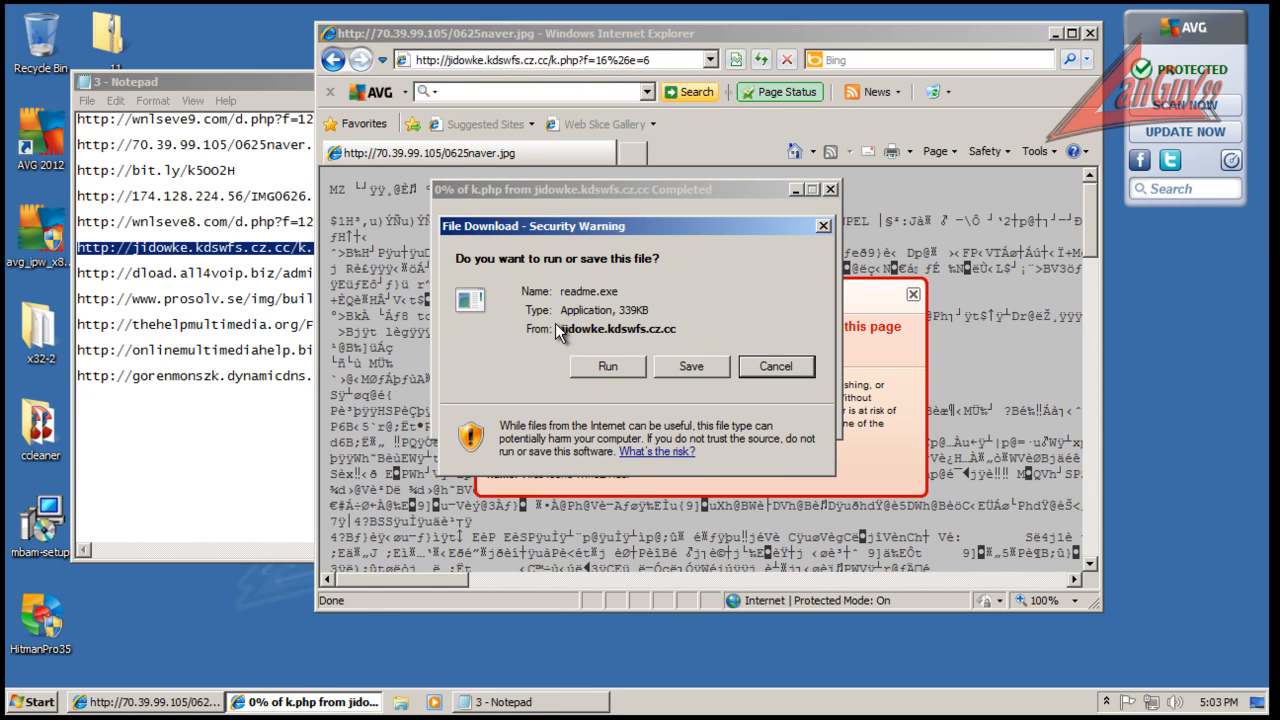
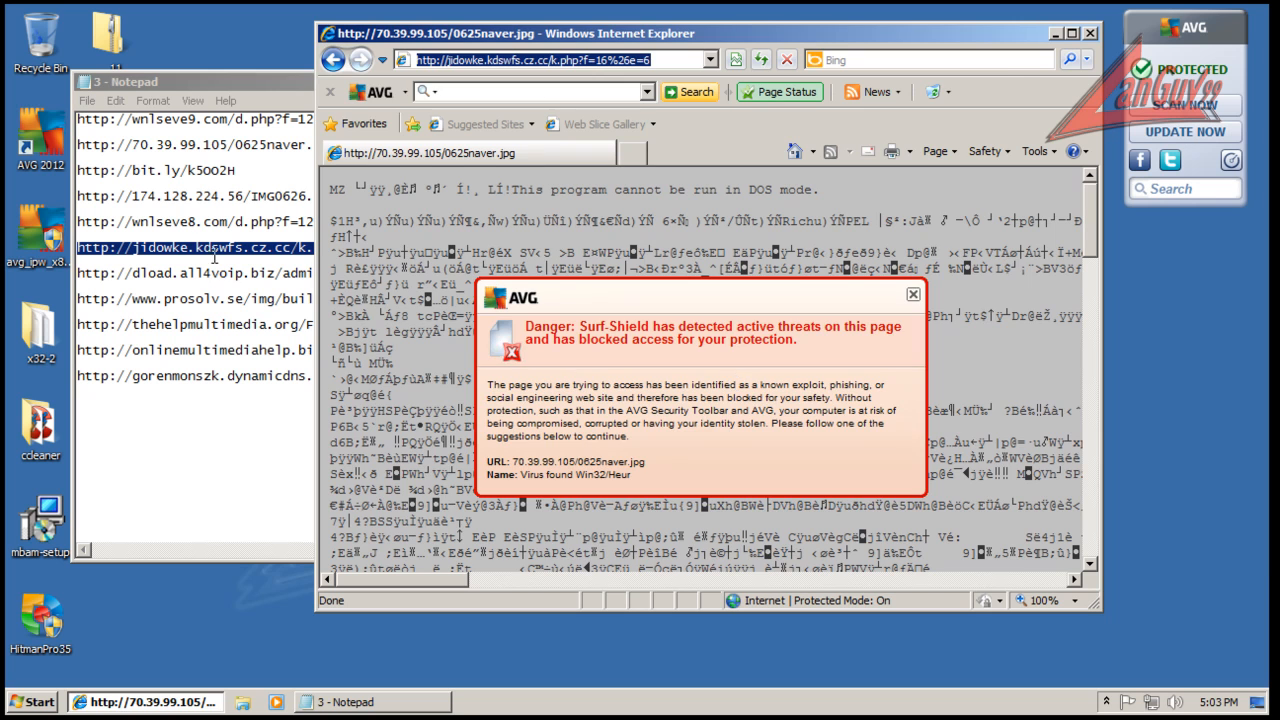
{"action": "left_click", "coordinate": [228, 281]}
{"action": "double_click", "coordinate": [449, 276]}
{"action": "key", "text": "ctrl+c"}
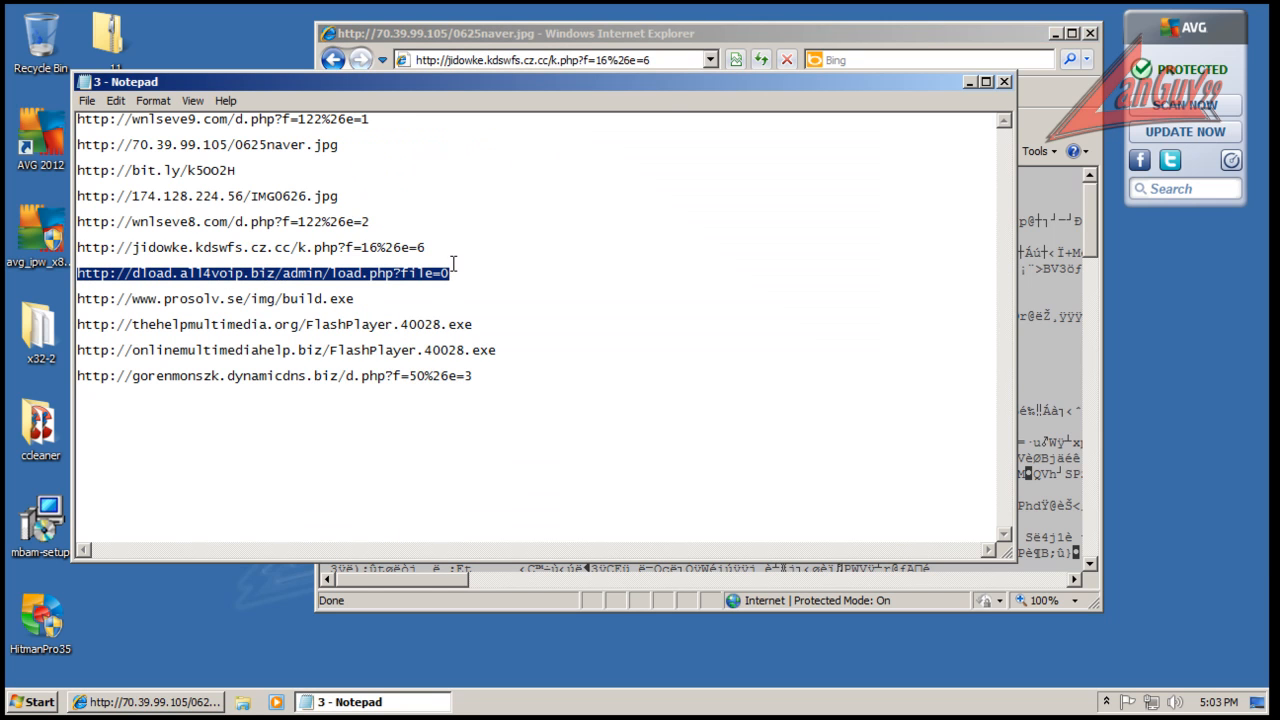
{"action": "left_click", "coordinate": [625, 59]}
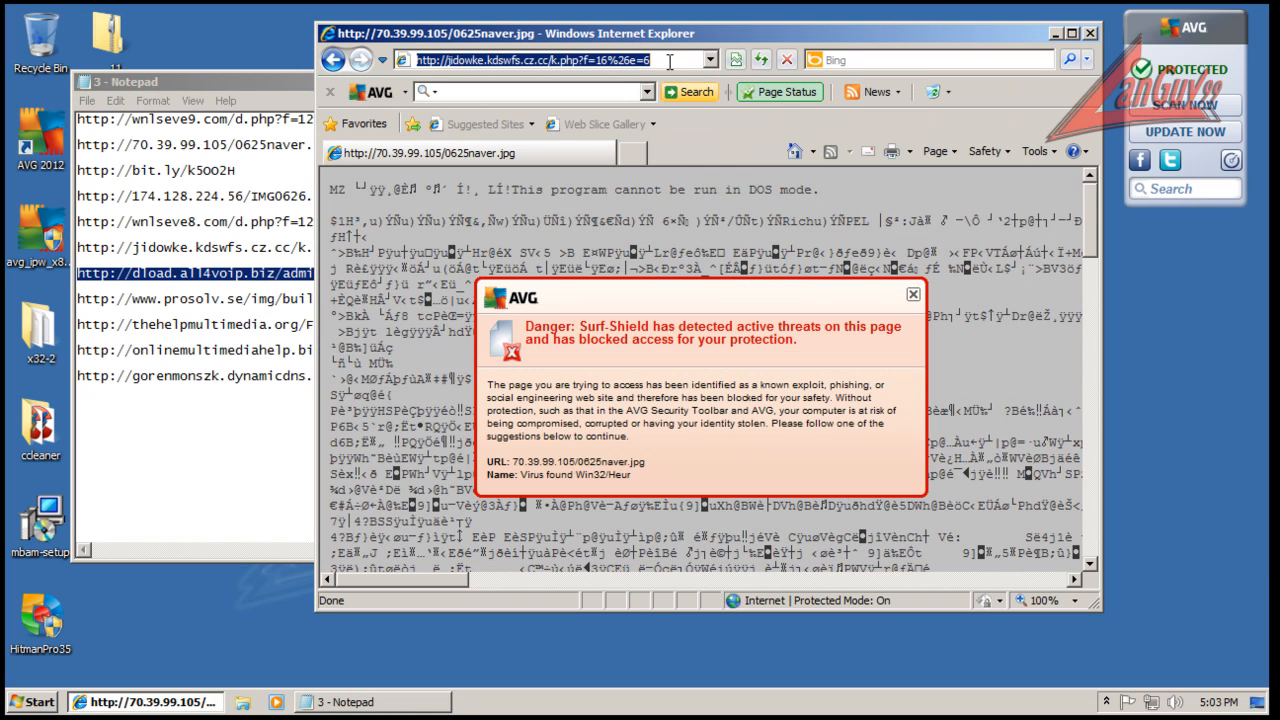
{"action": "key", "text": "ctrl+v"}
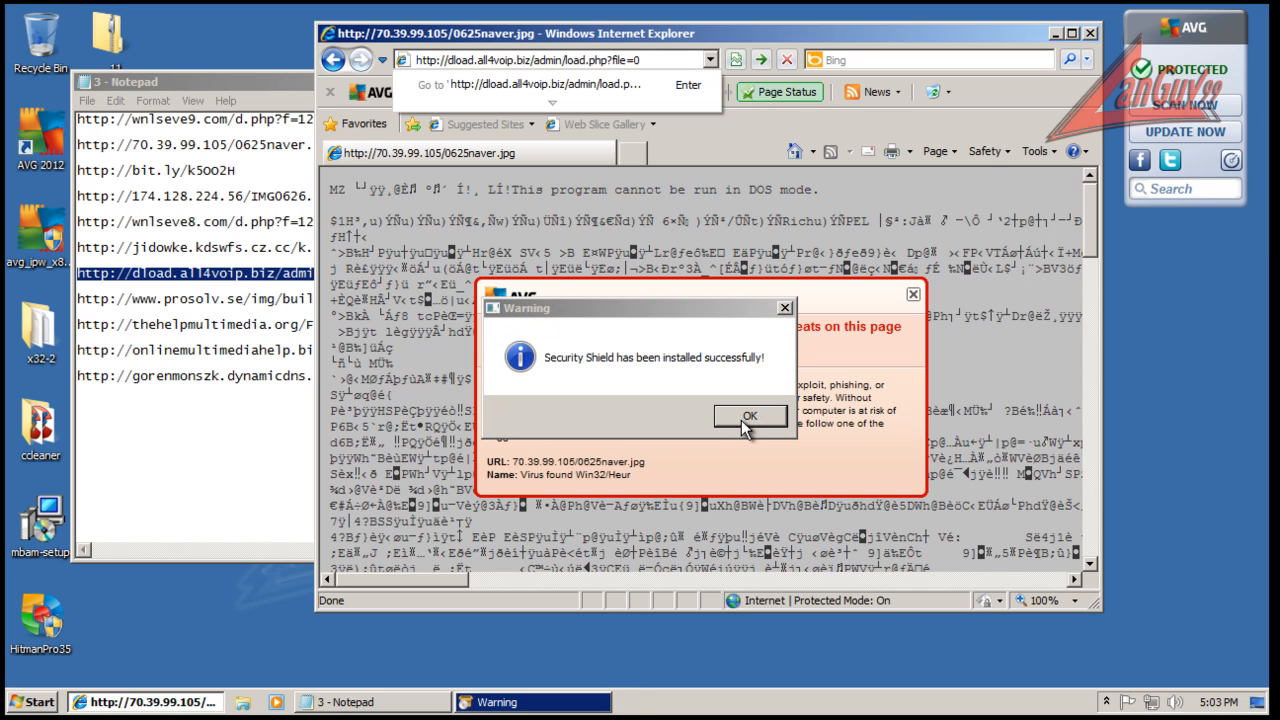
Dismiss the Security Shield installation message and load the dload.all4voip.biz URL in the browser.
{"action": "left_click", "coordinate": [748, 416]}
{"action": "left_click", "coordinate": [975, 92]}
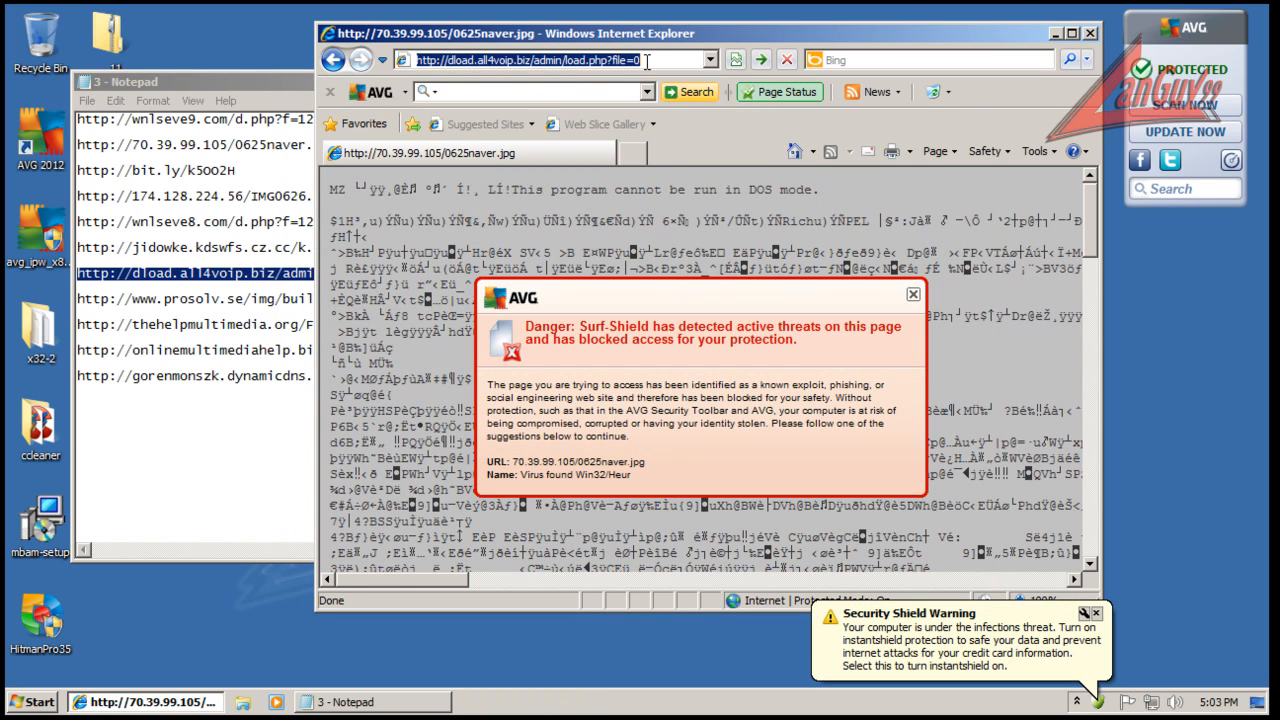
{"action": "key", "text": "ctrl+v"}
{"action": "key", "text": "Return"}
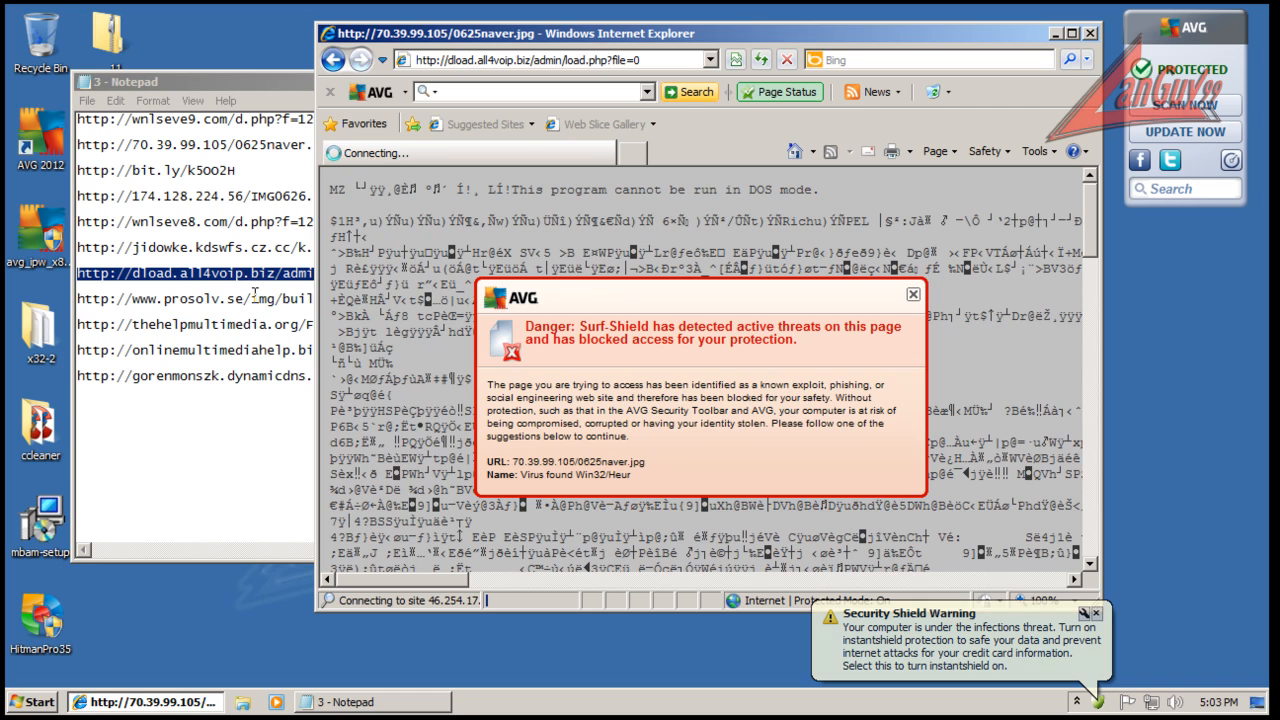
{"action": "left_click", "coordinate": [290, 296]}
{"action": "left_click", "coordinate": [362, 298]}
{"action": "key", "text": "shift+Home"}
{"action": "key", "text": "ctrl+c"}
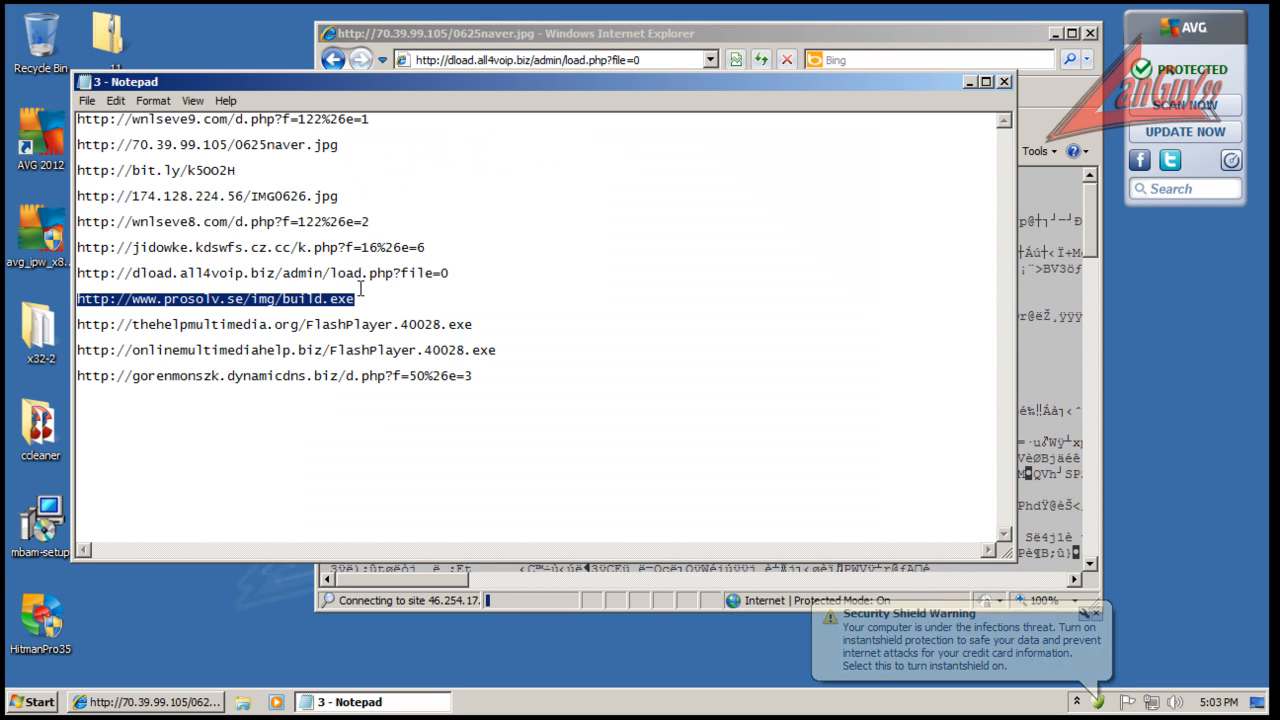
{"action": "left_click", "coordinate": [681, 24]}
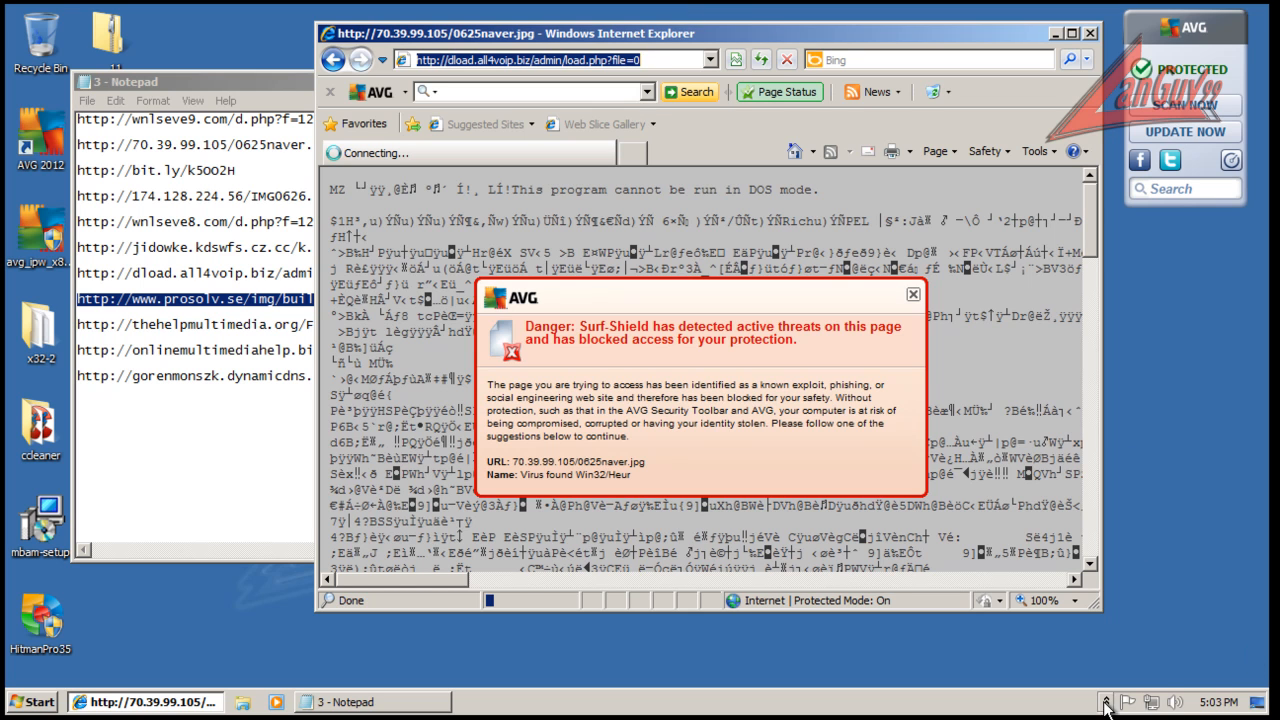
{"action": "left_click", "coordinate": [1105, 704]}
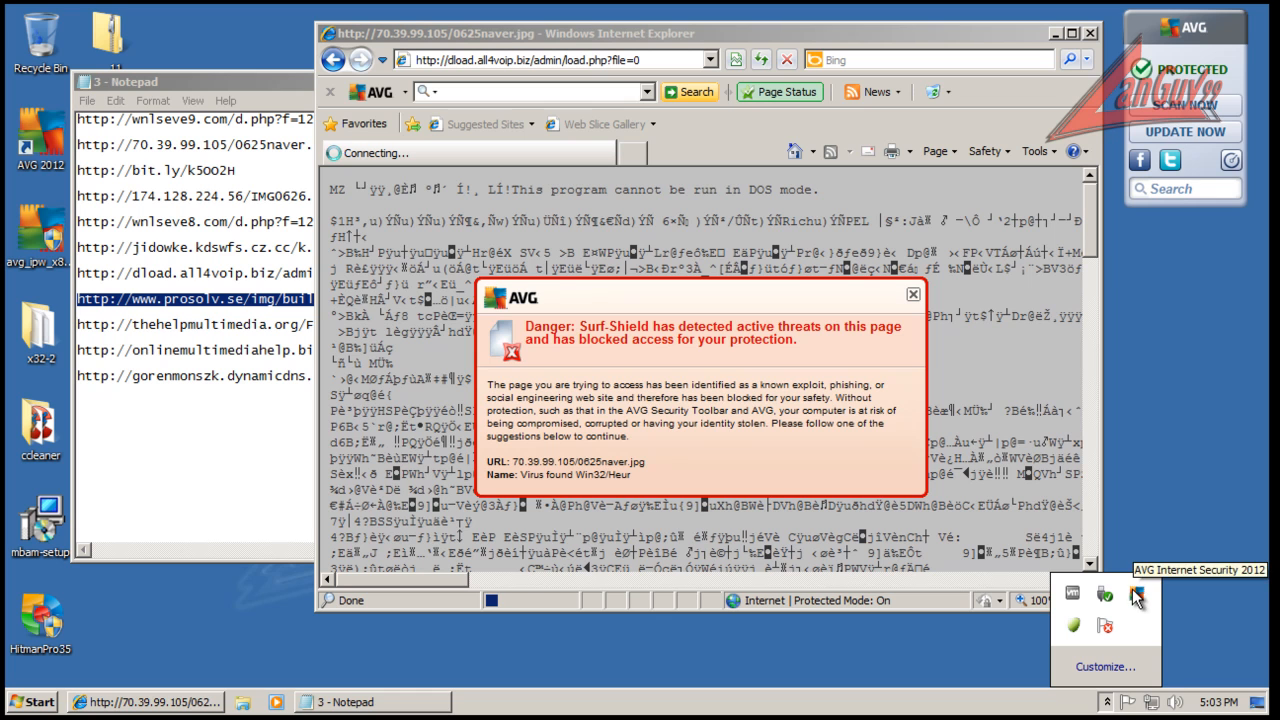
{"action": "left_click", "coordinate": [758, 30]}
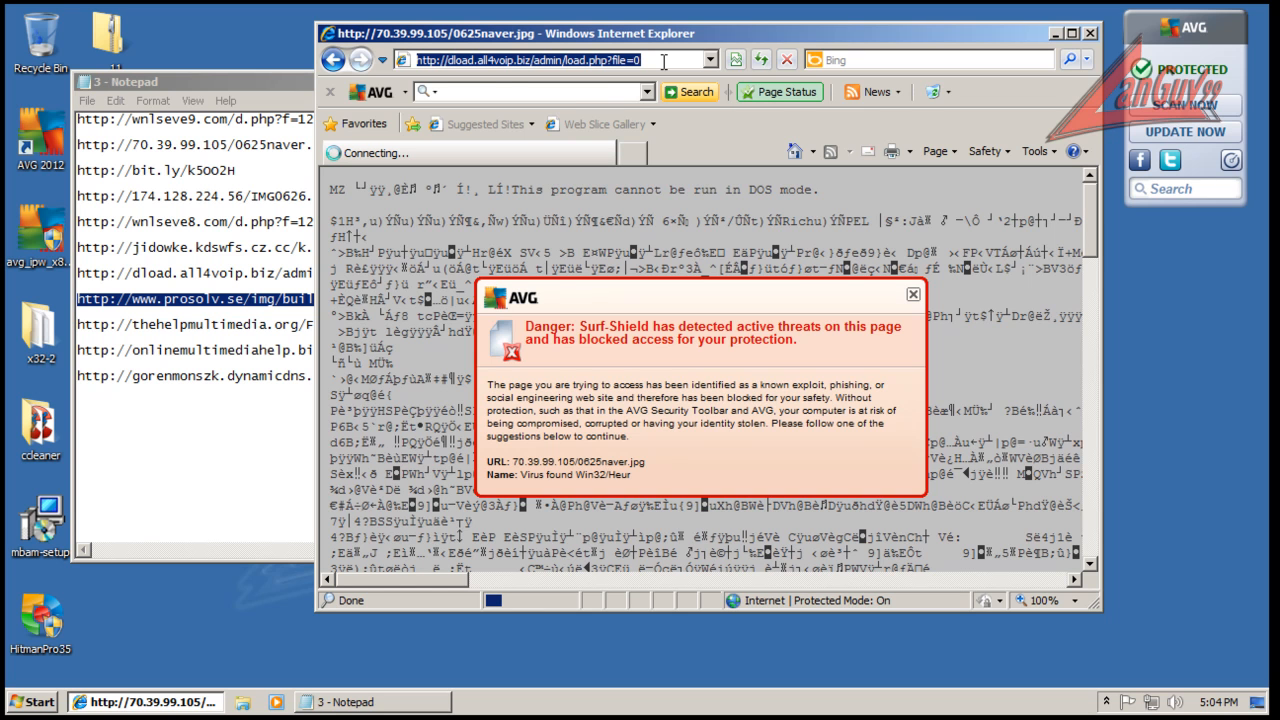
Open the copied prosolv.se URL, download and run build.exe despite the unsafe-download warning, and close the resulting alert and error.
{"action": "key", "text": "ctrl+v"}
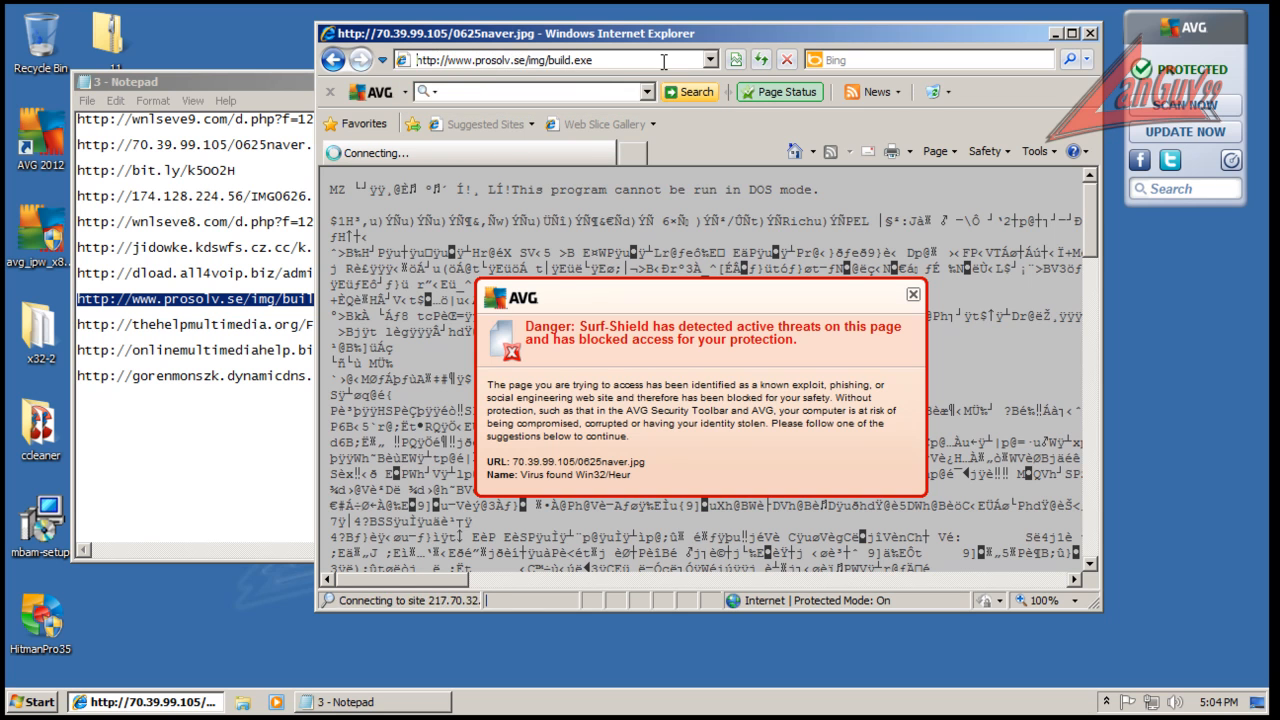
{"action": "left_click", "coordinate": [622, 363]}
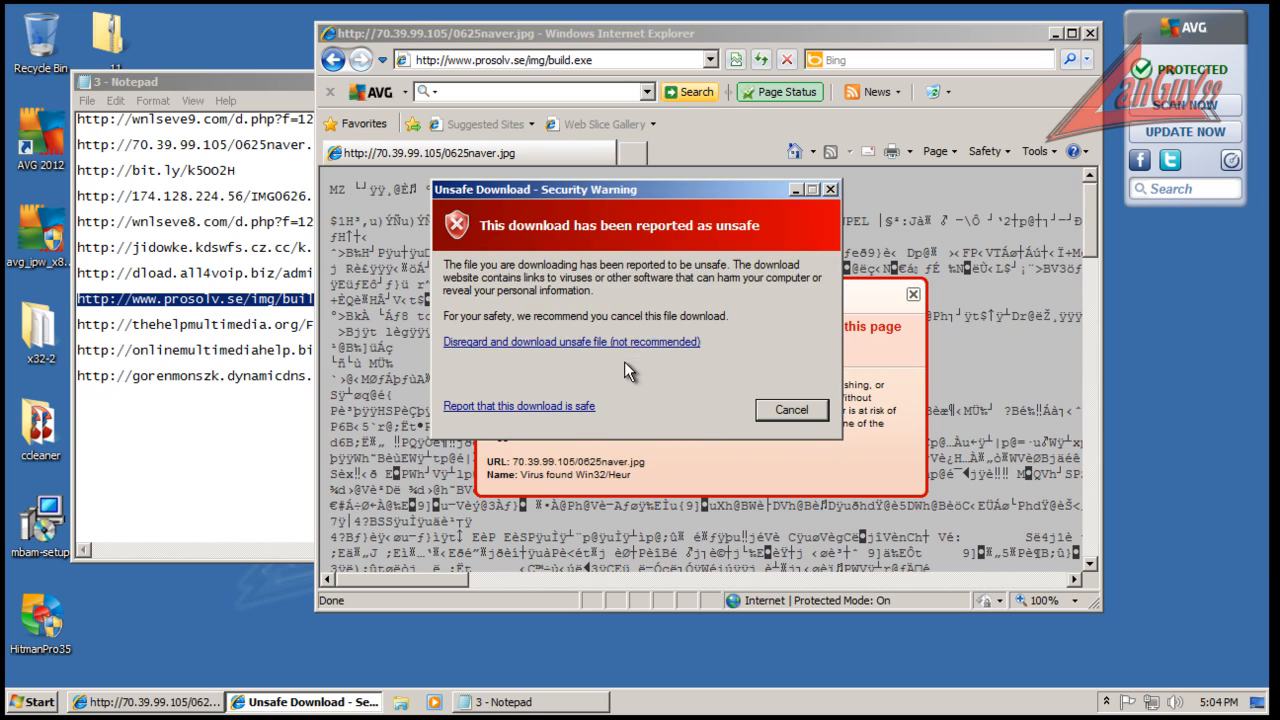
{"action": "left_click", "coordinate": [592, 344]}
{"action": "left_click", "coordinate": [725, 356]}
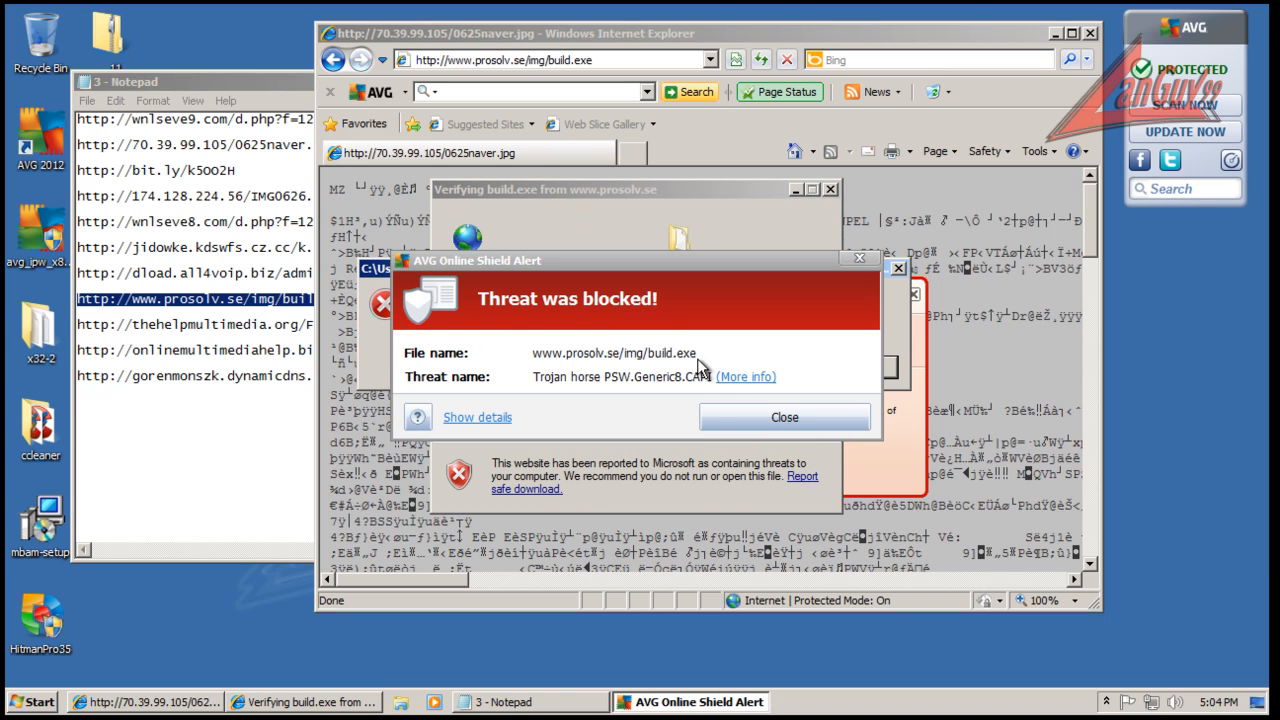
{"action": "left_click", "coordinate": [736, 415]}
{"action": "left_click", "coordinate": [882, 364]}
{"action": "left_click", "coordinate": [226, 324]}
{"action": "key", "text": "shift+Home"}
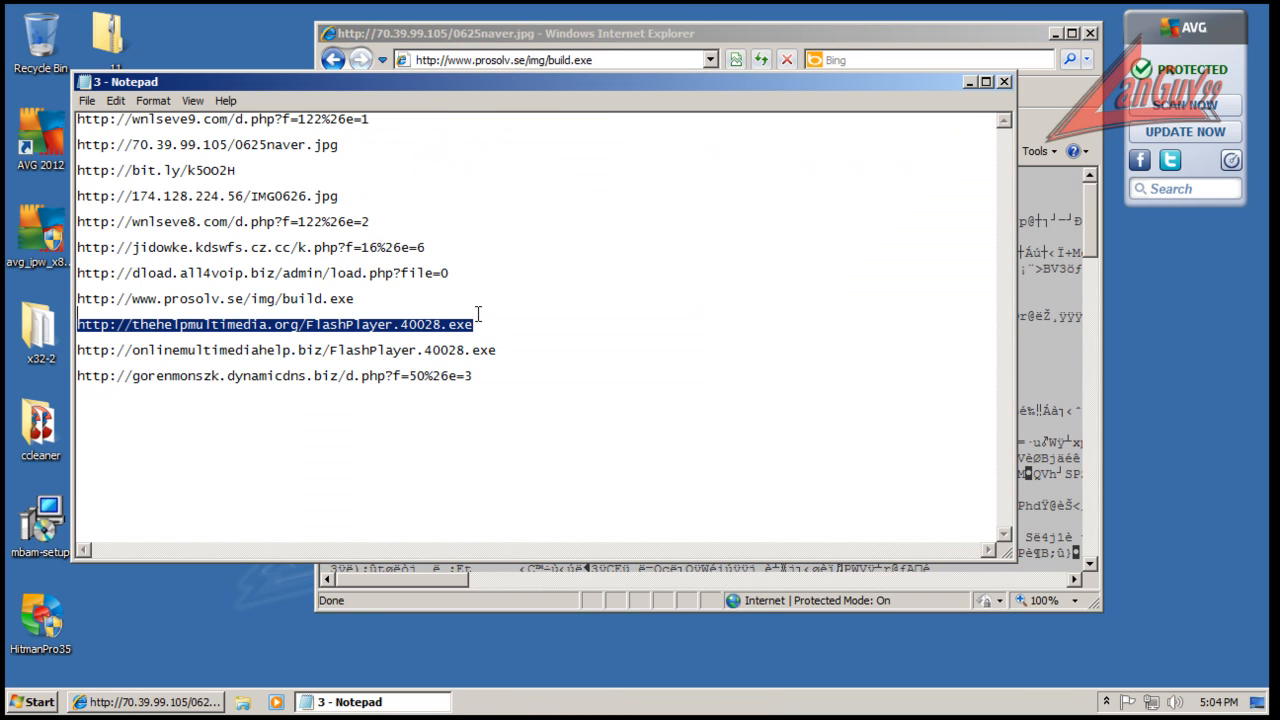
{"action": "key", "text": "ctrl+c"}
{"action": "key", "text": "alt+Tab"}
{"action": "key", "text": "alt+d"}
{"action": "key", "text": "ctrl+v"}
{"action": "key", "text": "Return"}
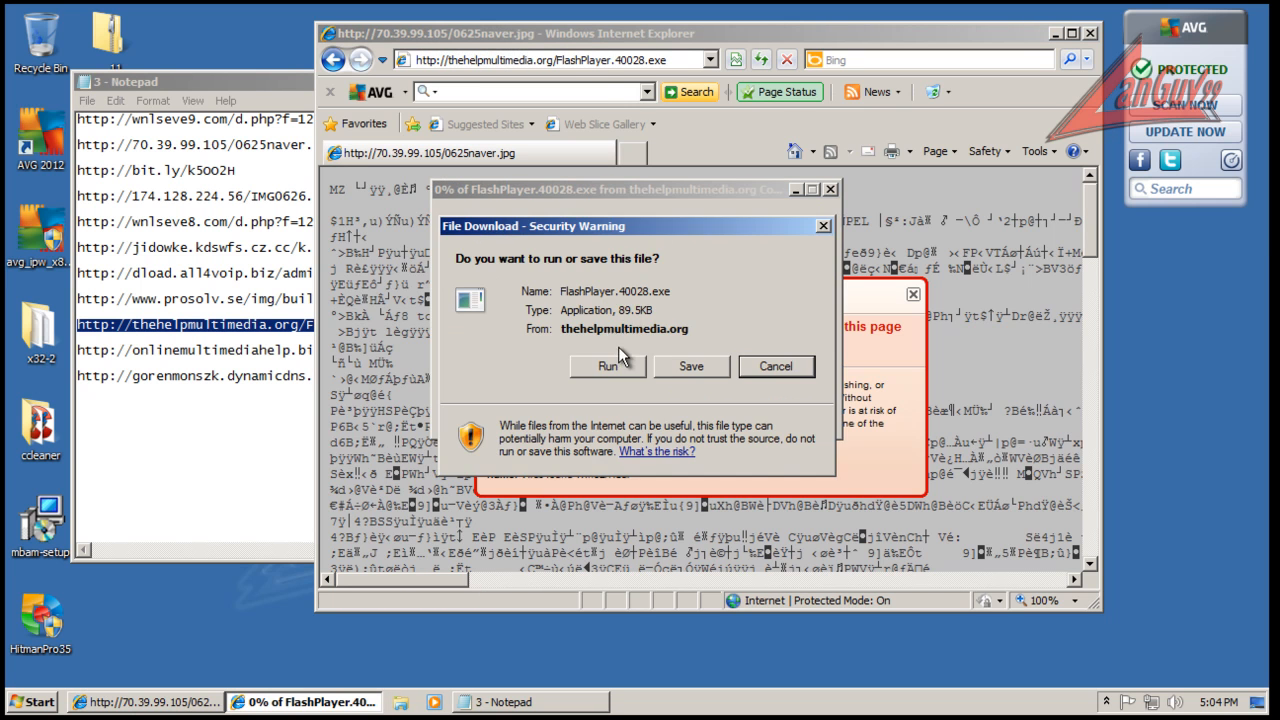
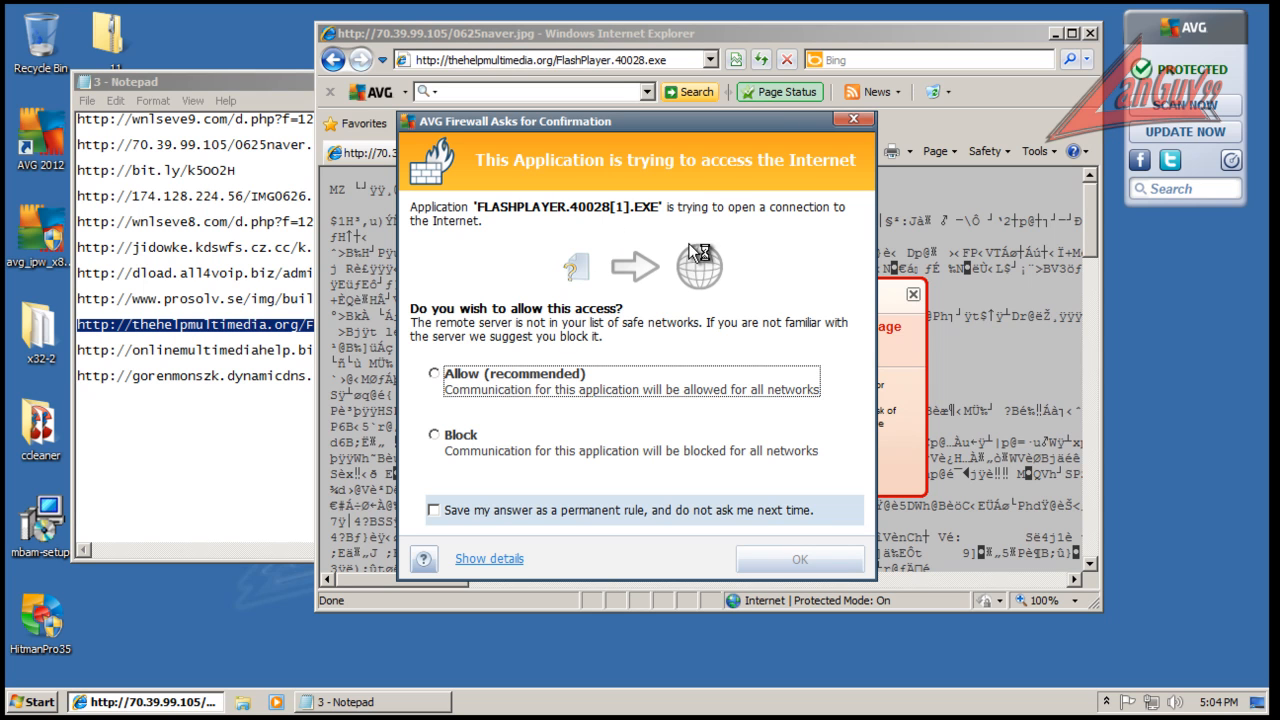
Allow FLASHPLAYER.40028[1].EXE through the AVG firewall and choose to continue unprotected in the Security Shield infections warning.
{"action": "left_click", "coordinate": [505, 394]}
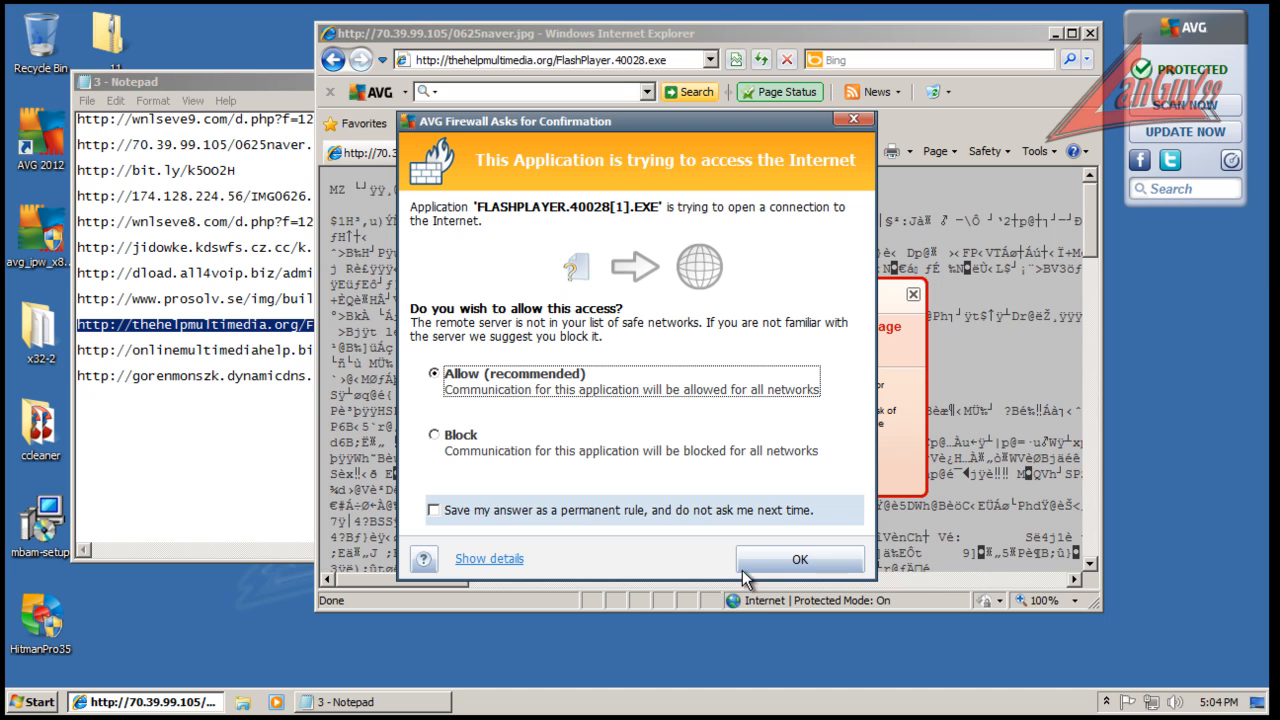
{"action": "left_click", "coordinate": [785, 566]}
{"action": "left_click", "coordinate": [737, 518]}
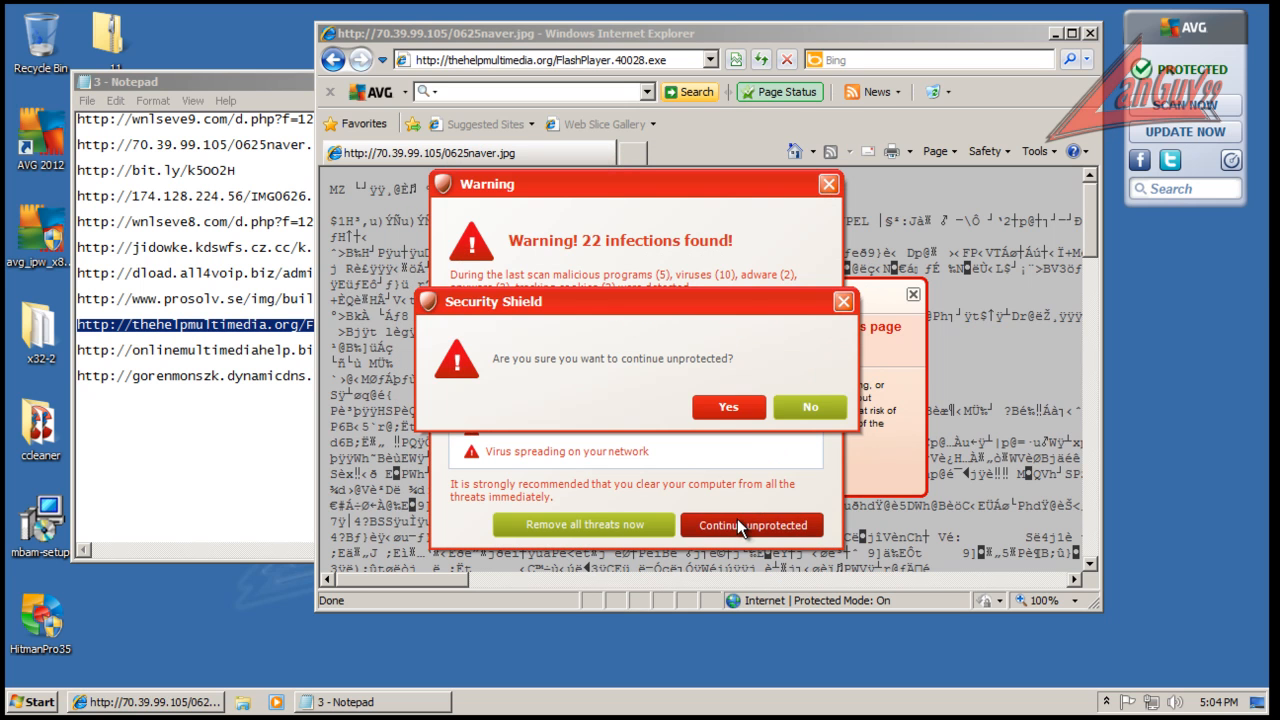
{"action": "left_click", "coordinate": [738, 405]}
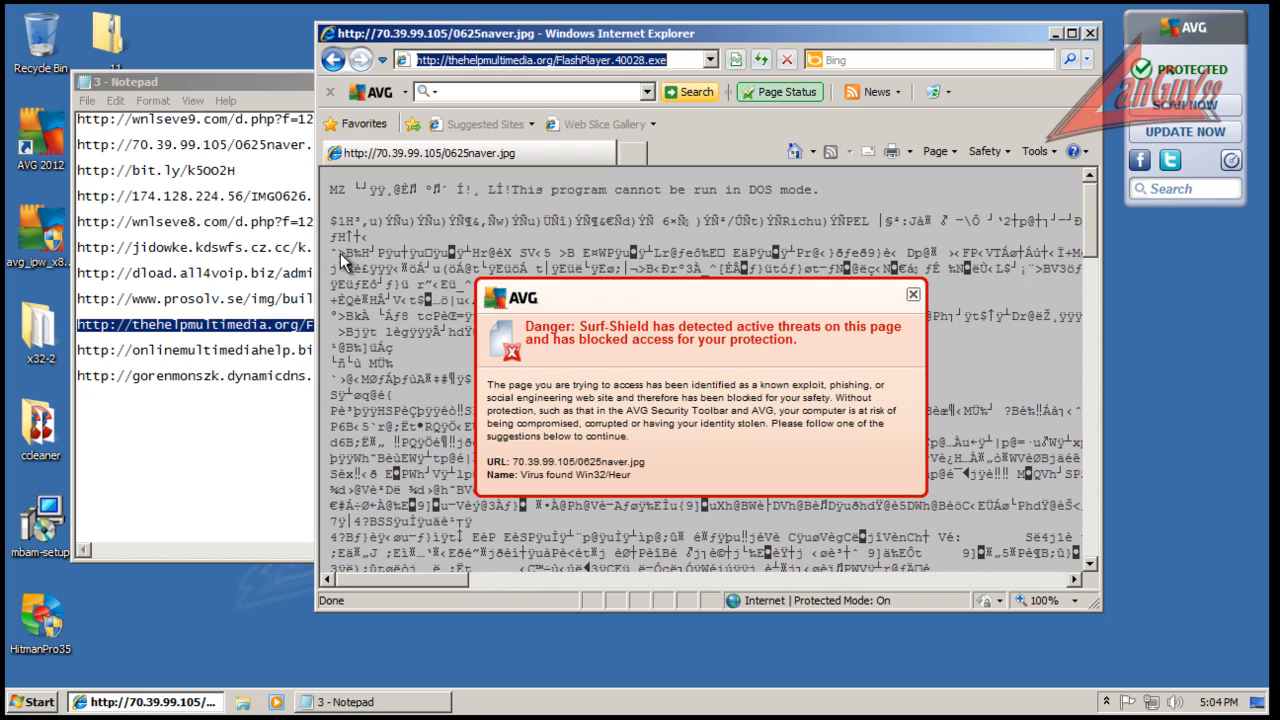
{"action": "left_click", "coordinate": [251, 350]}
{"action": "double_click", "coordinate": [496, 350]}
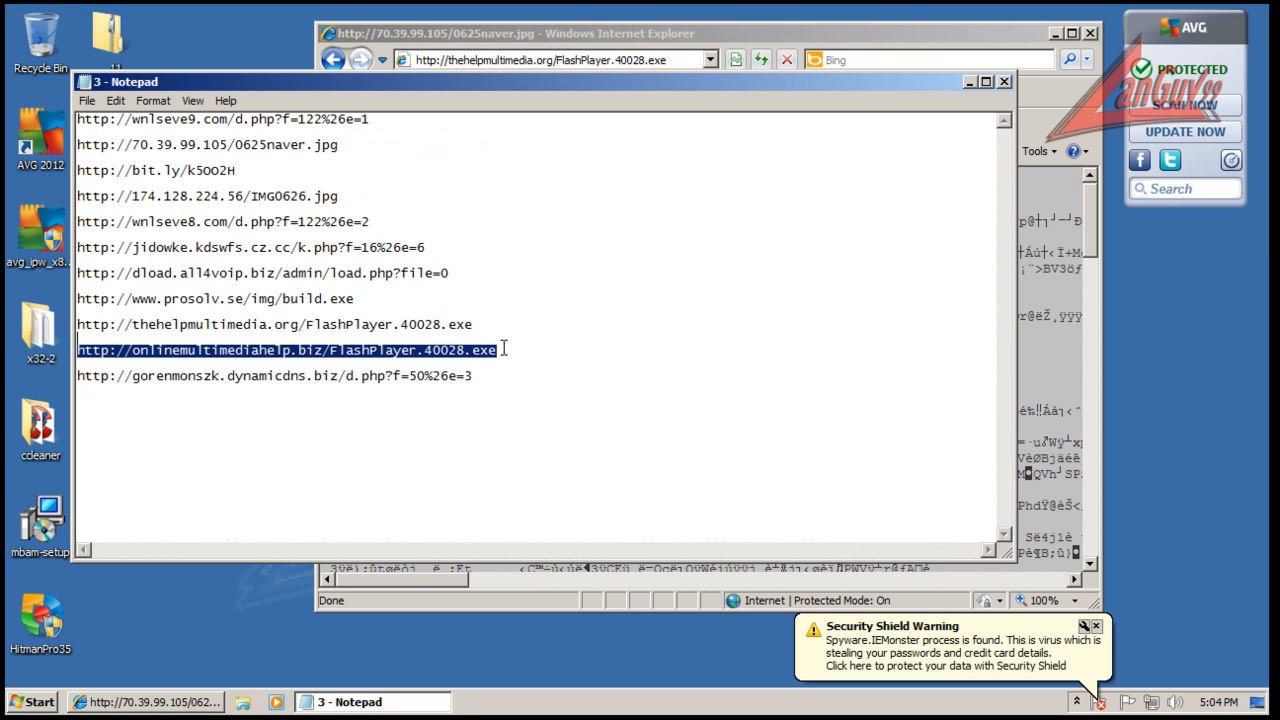
{"action": "left_click", "coordinate": [490, 372]}
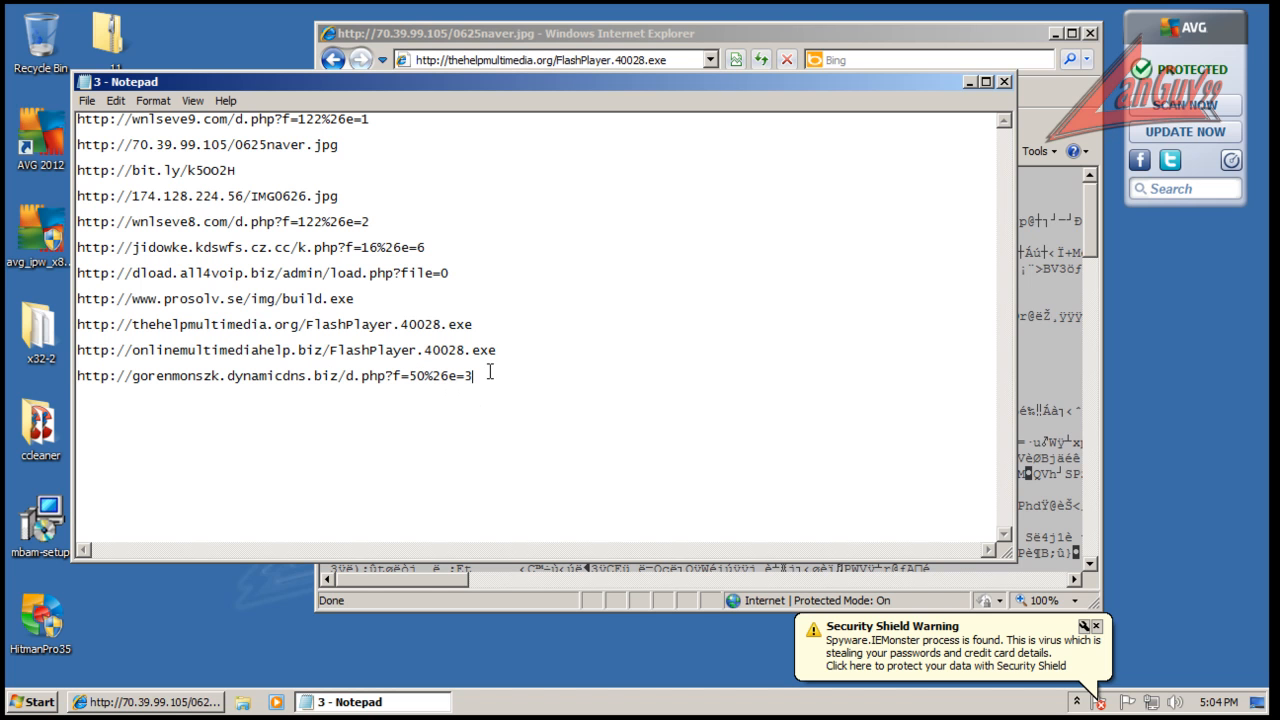
{"action": "double_click", "coordinate": [490, 374]}
{"action": "key", "text": "ctrl+c"}
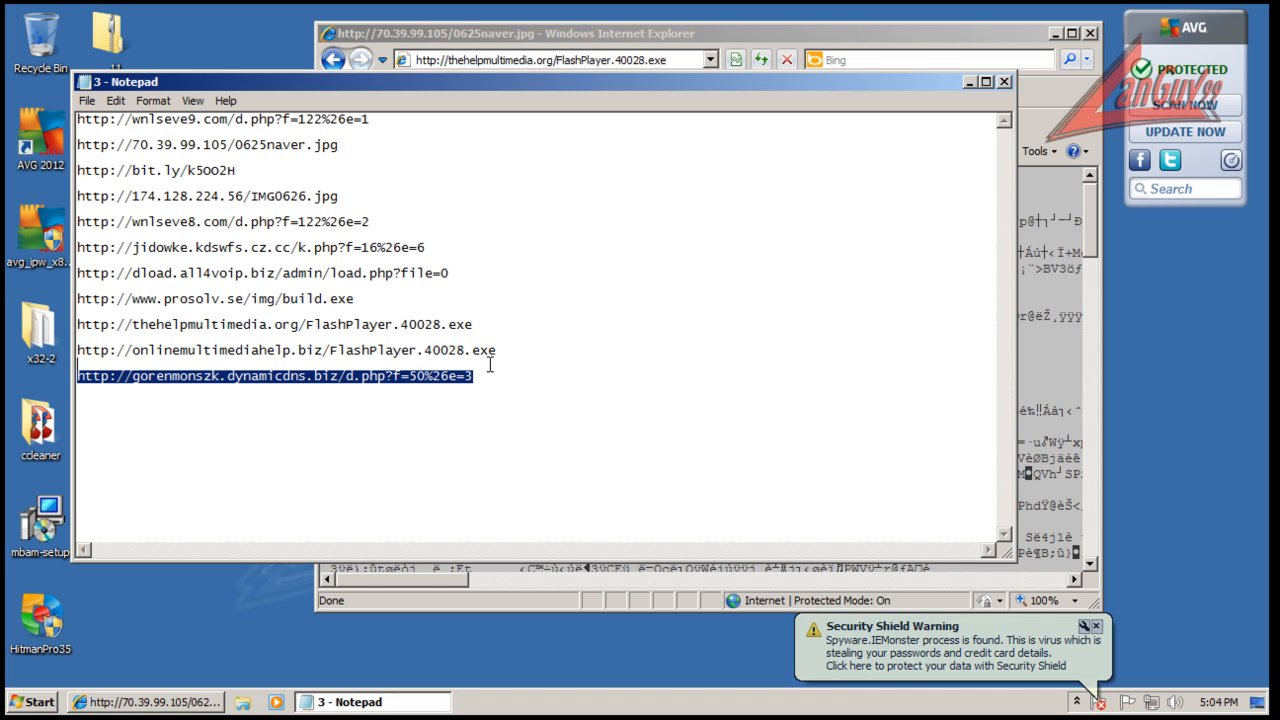
{"action": "left_click", "coordinate": [714, 31]}
{"action": "left_click", "coordinate": [676, 70]}
{"action": "key", "text": "ctrl+v"}
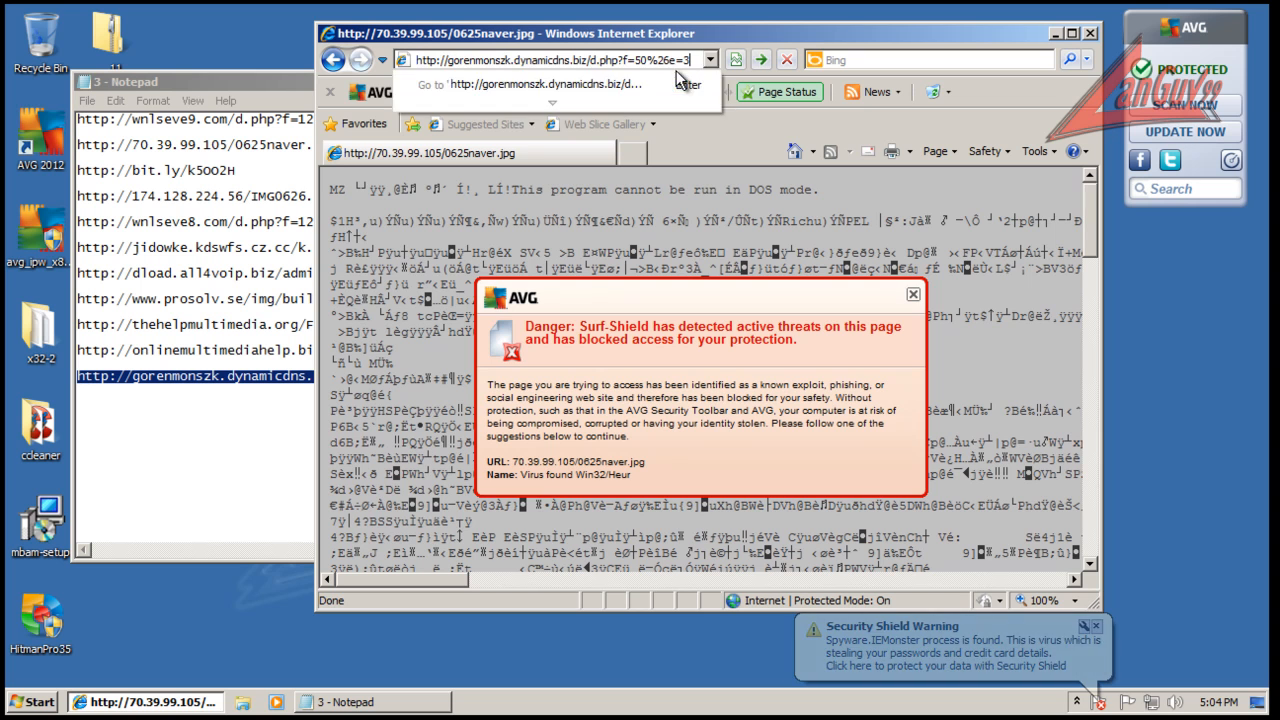
{"action": "key", "text": "Return"}
Close the URL list, run the downloaded contacts.exe despite the unsafe-download warning, and dismiss the resulting error.
{"action": "key", "text": "alt+Tab"}
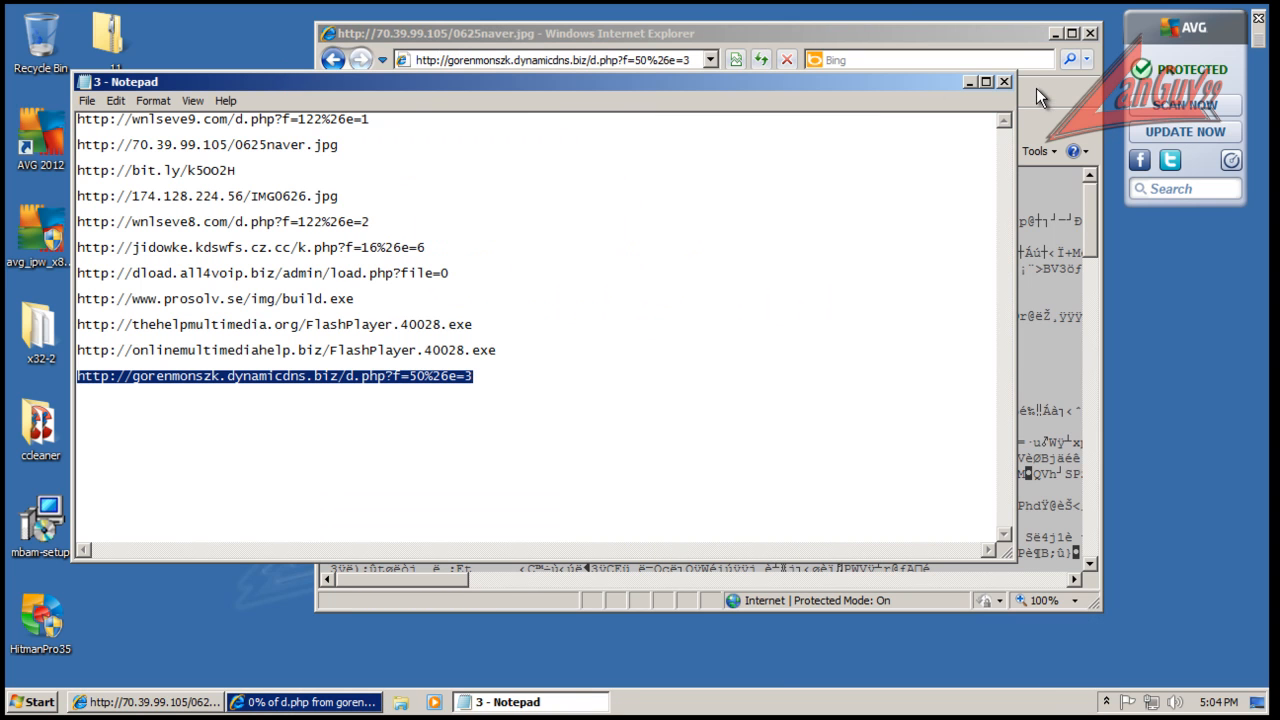
{"action": "left_click", "coordinate": [1004, 83]}
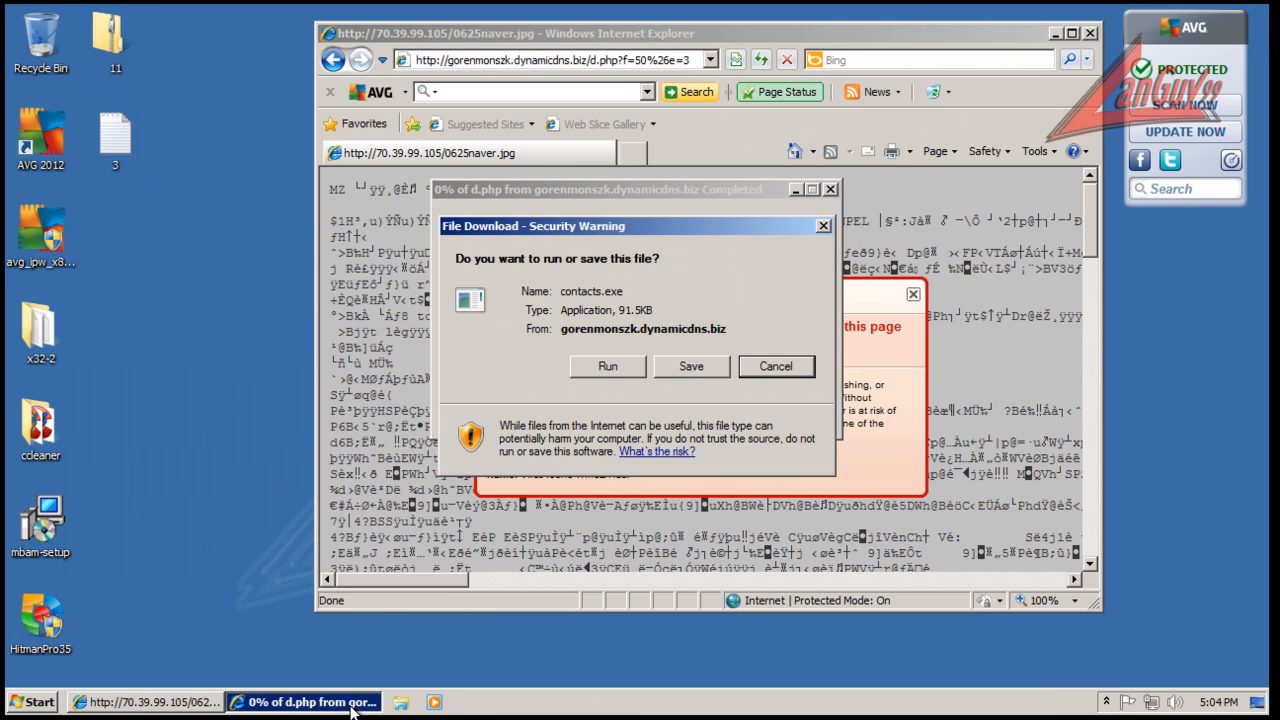
{"action": "left_click", "coordinate": [622, 370]}
{"action": "left_click", "coordinate": [661, 338]}
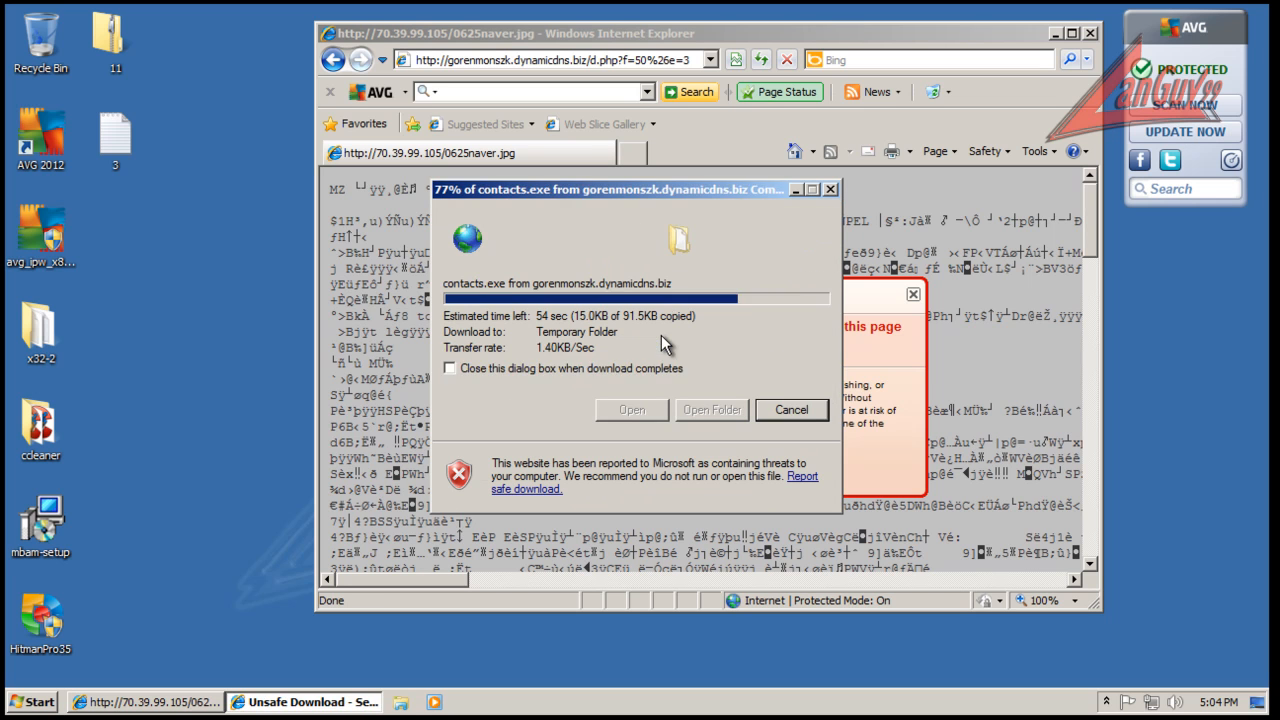
{"action": "left_click", "coordinate": [680, 333]}
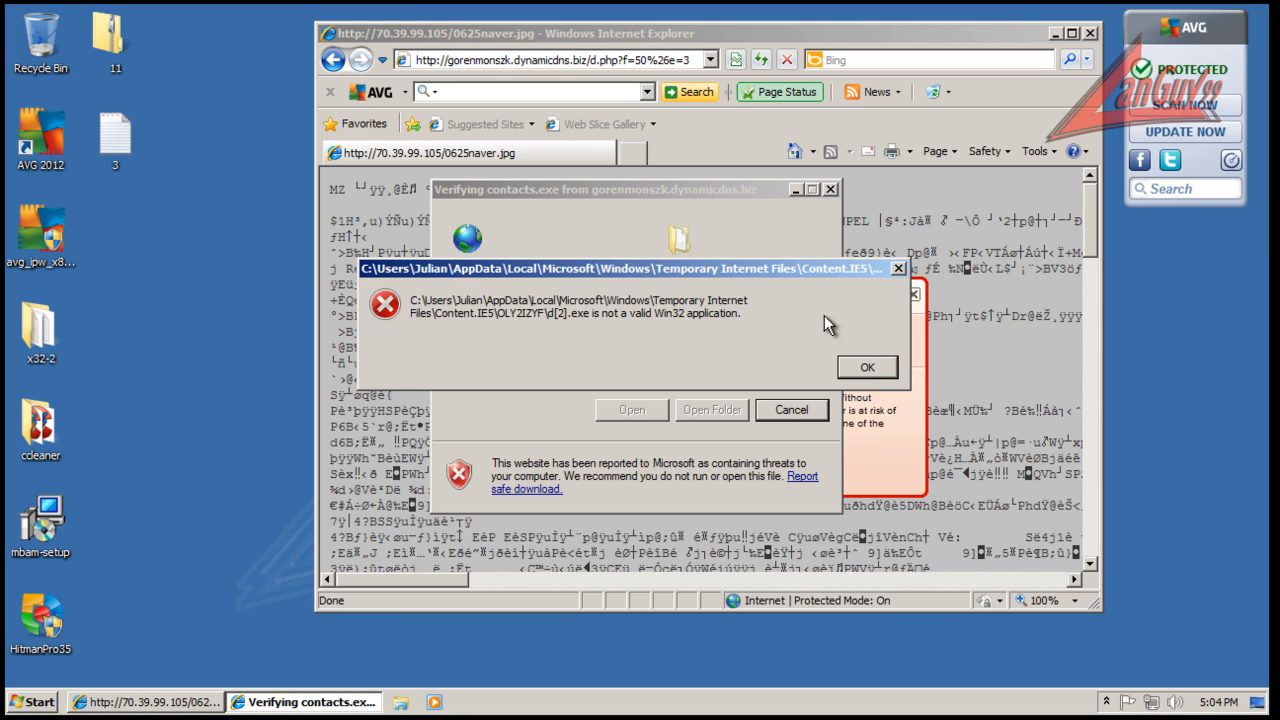
{"action": "left_click", "coordinate": [867, 367]}
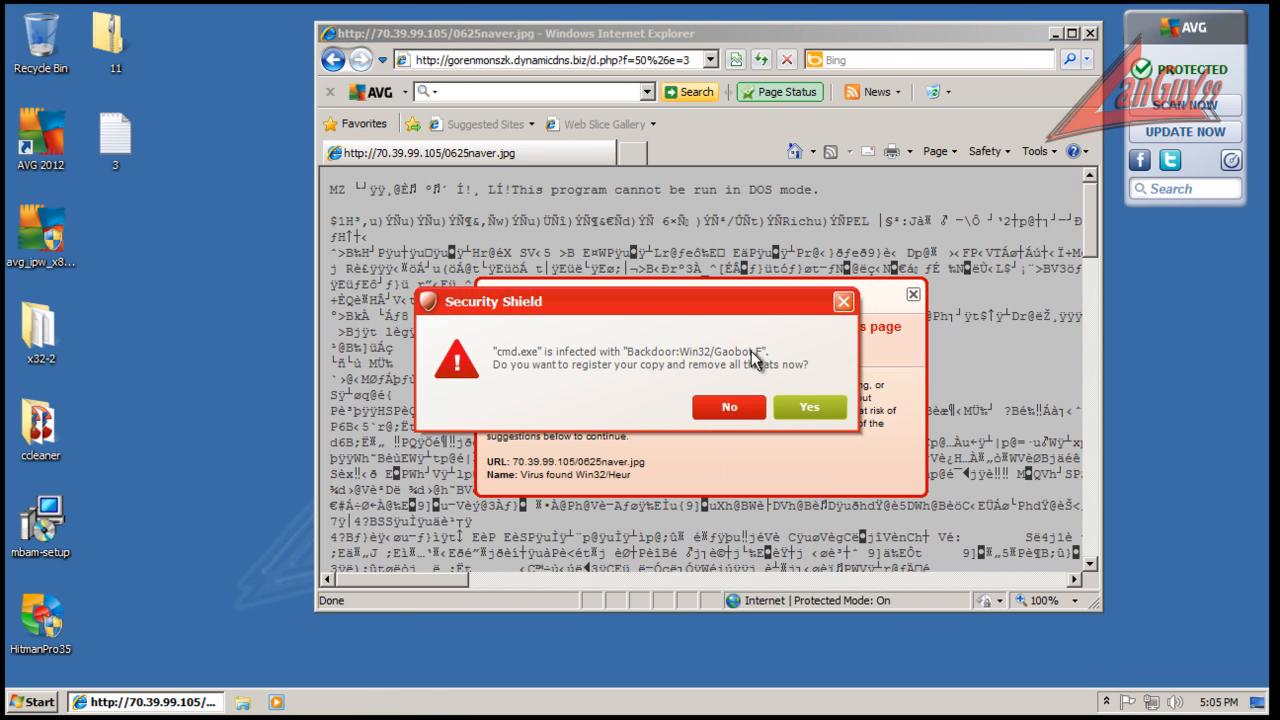
Accept Security Shield's registration offer, allow AIqXVlEdV8F through the AVG firewall, and leave the order page by continuing unprotected.
{"action": "left_click", "coordinate": [816, 408]}
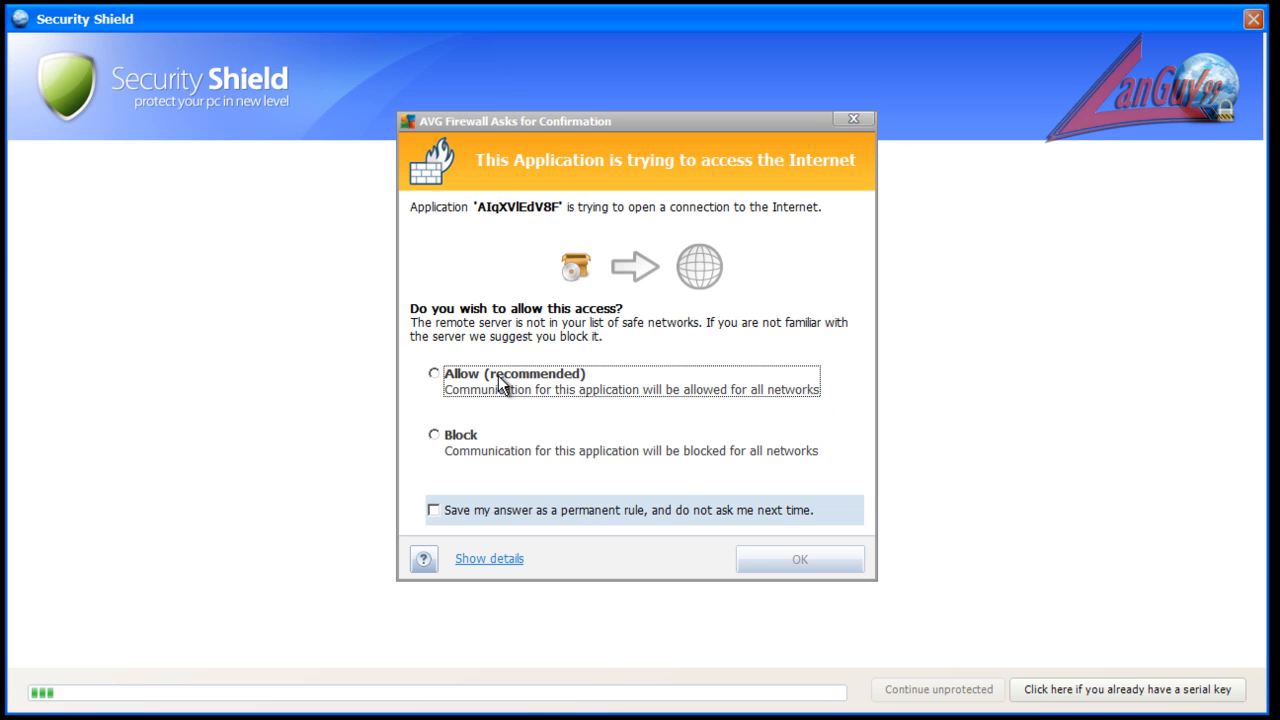
{"action": "left_click", "coordinate": [500, 389]}
{"action": "left_click", "coordinate": [825, 567]}
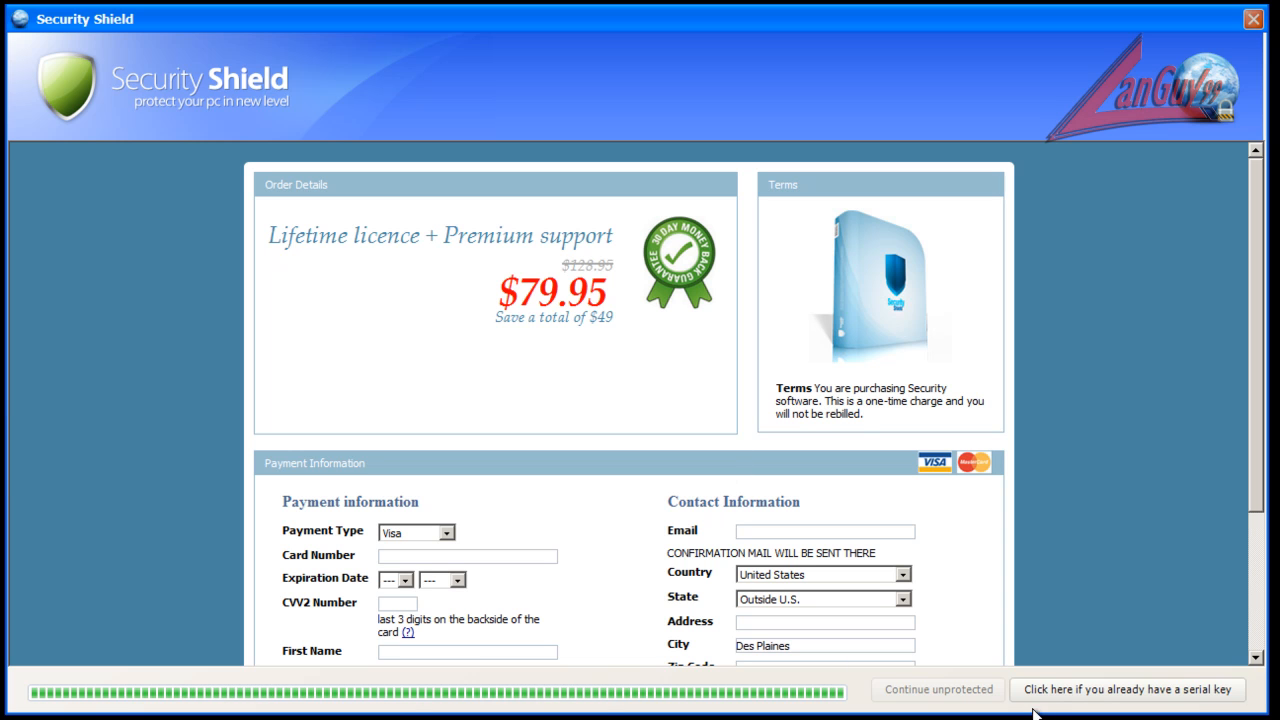
{"action": "left_click", "coordinate": [968, 689]}
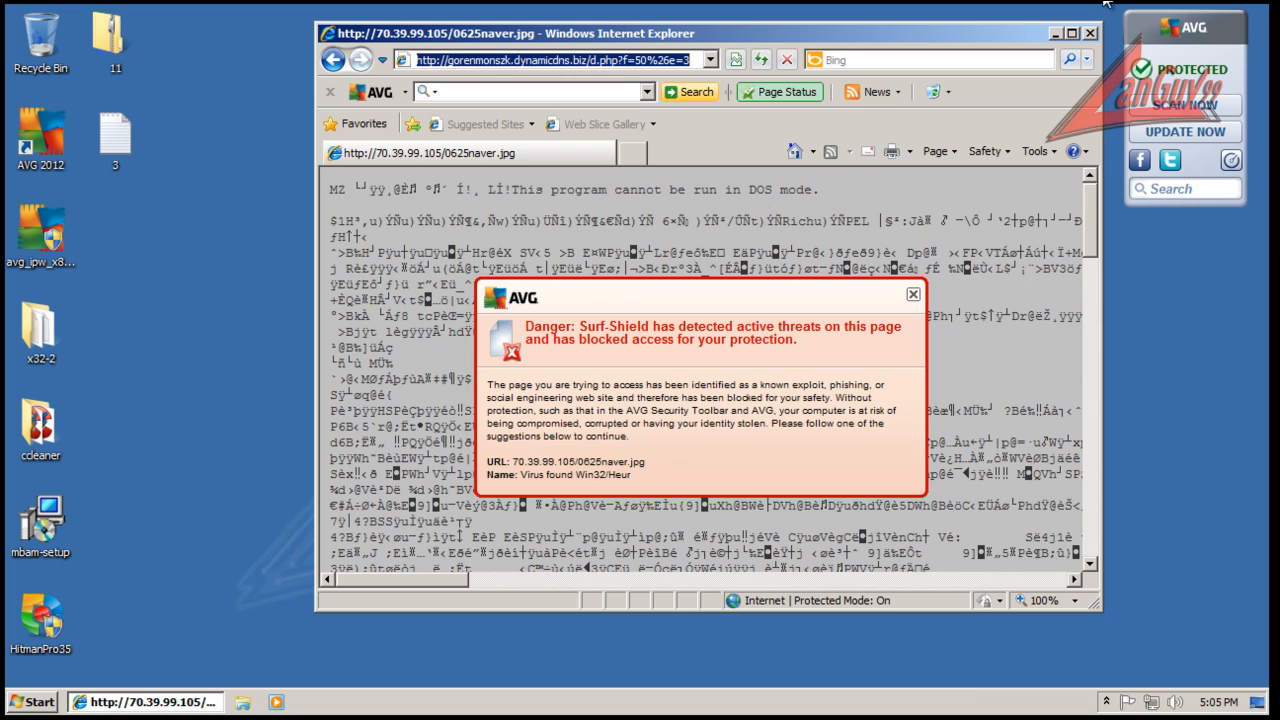
Close the browser and restart the computer.
{"action": "left_click", "coordinate": [1089, 32]}
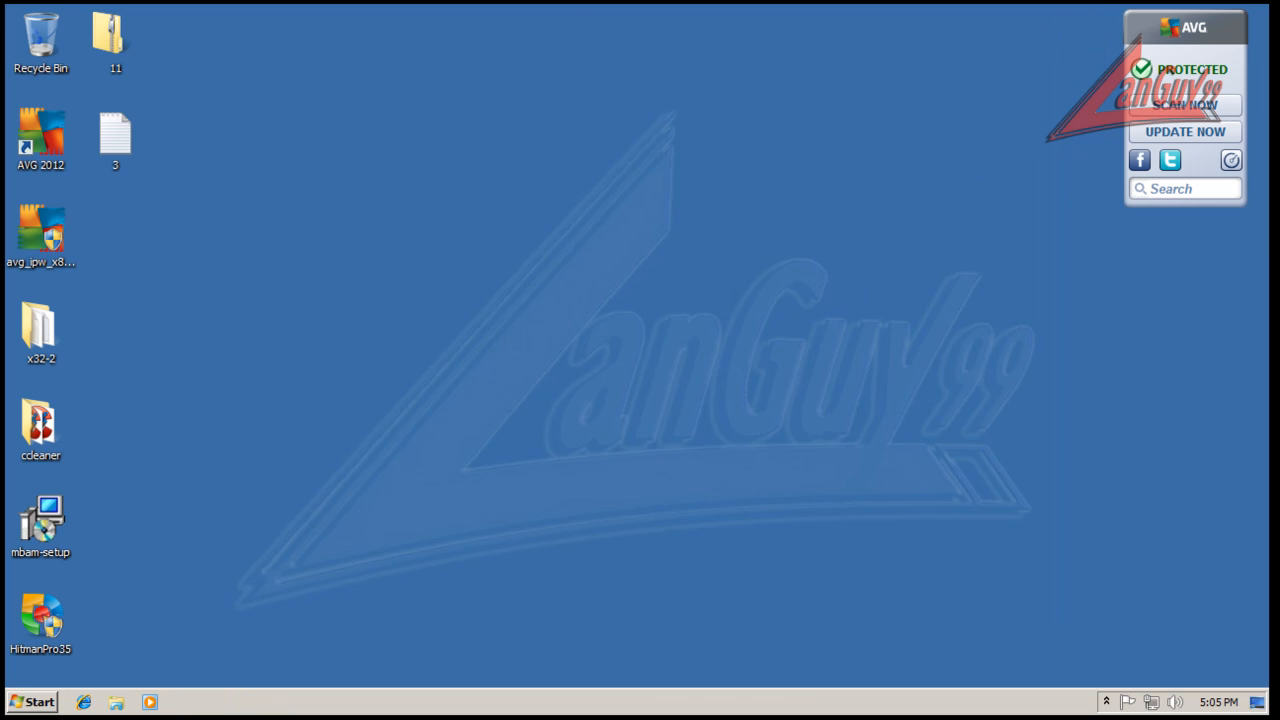
{"action": "left_click", "coordinate": [30, 701]}
{"action": "mouse_move", "coordinate": [337, 674]}
{"action": "left_click", "coordinate": [390, 634]}
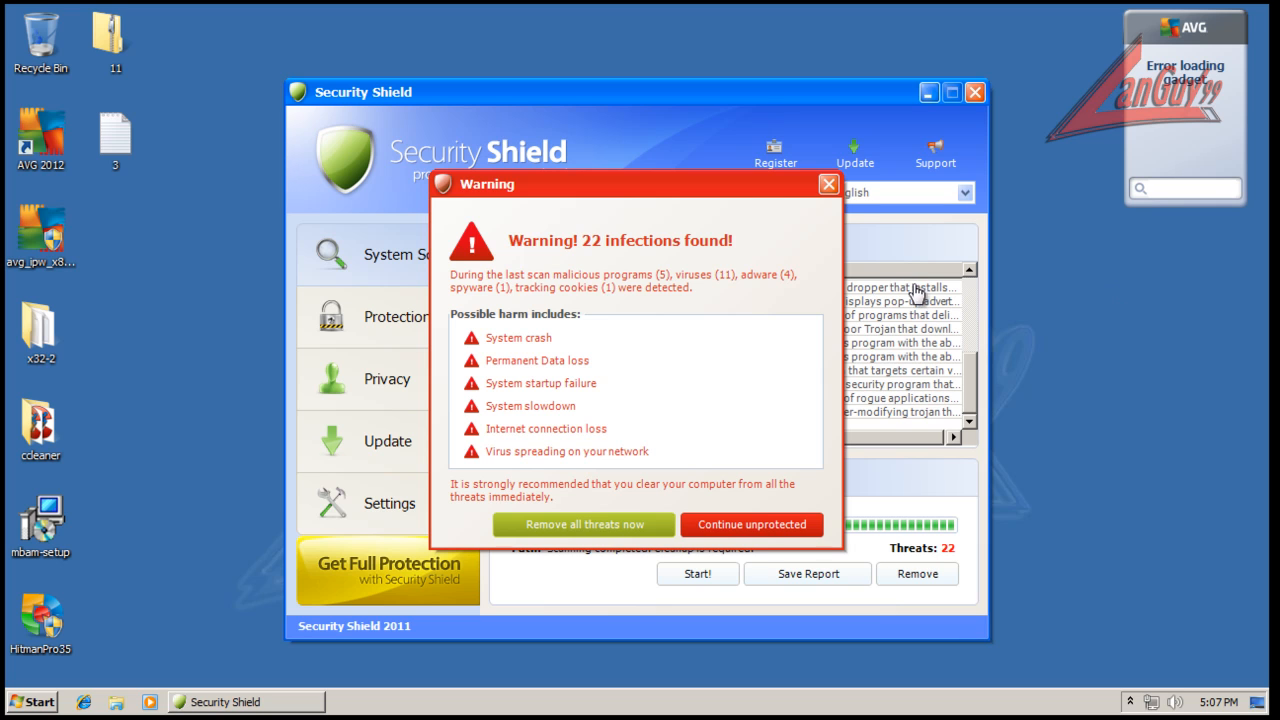
Choose to continue unprotected in the Security Shield infections warning, confirm it, and close the Security Shield window.
{"action": "left_click", "coordinate": [774, 537]}
{"action": "left_click", "coordinate": [741, 522]}
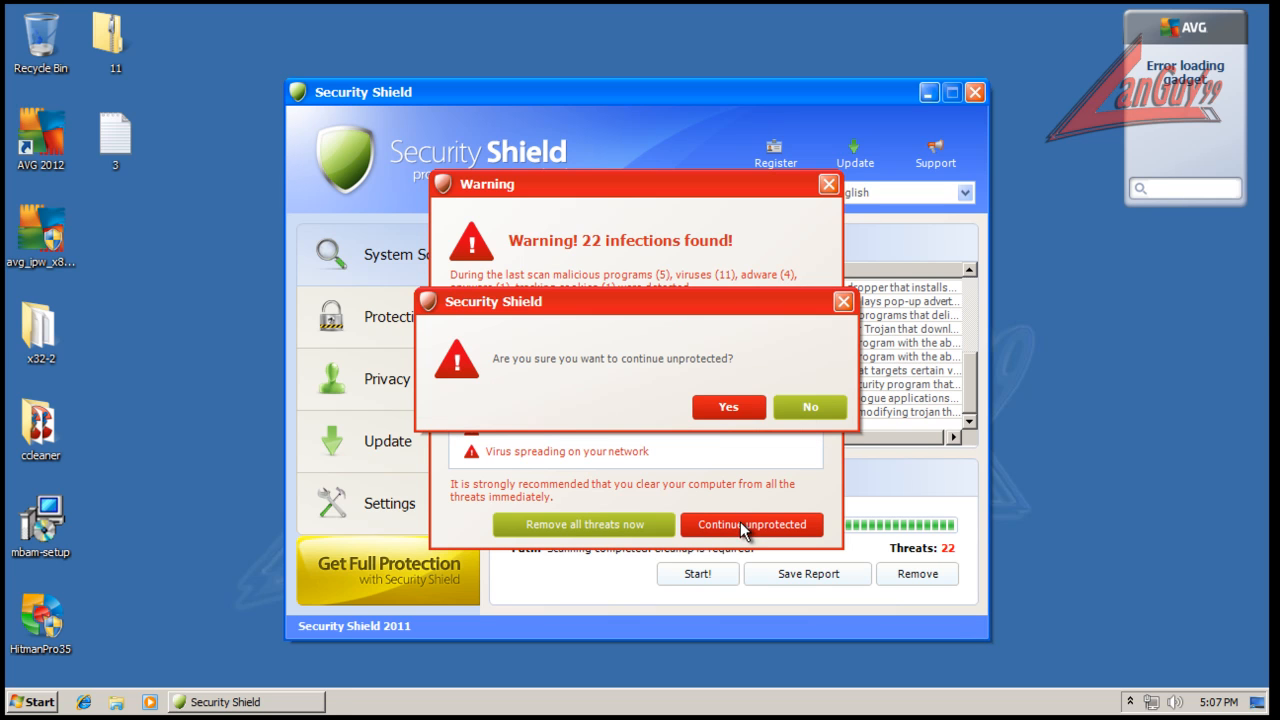
{"action": "left_click", "coordinate": [727, 403]}
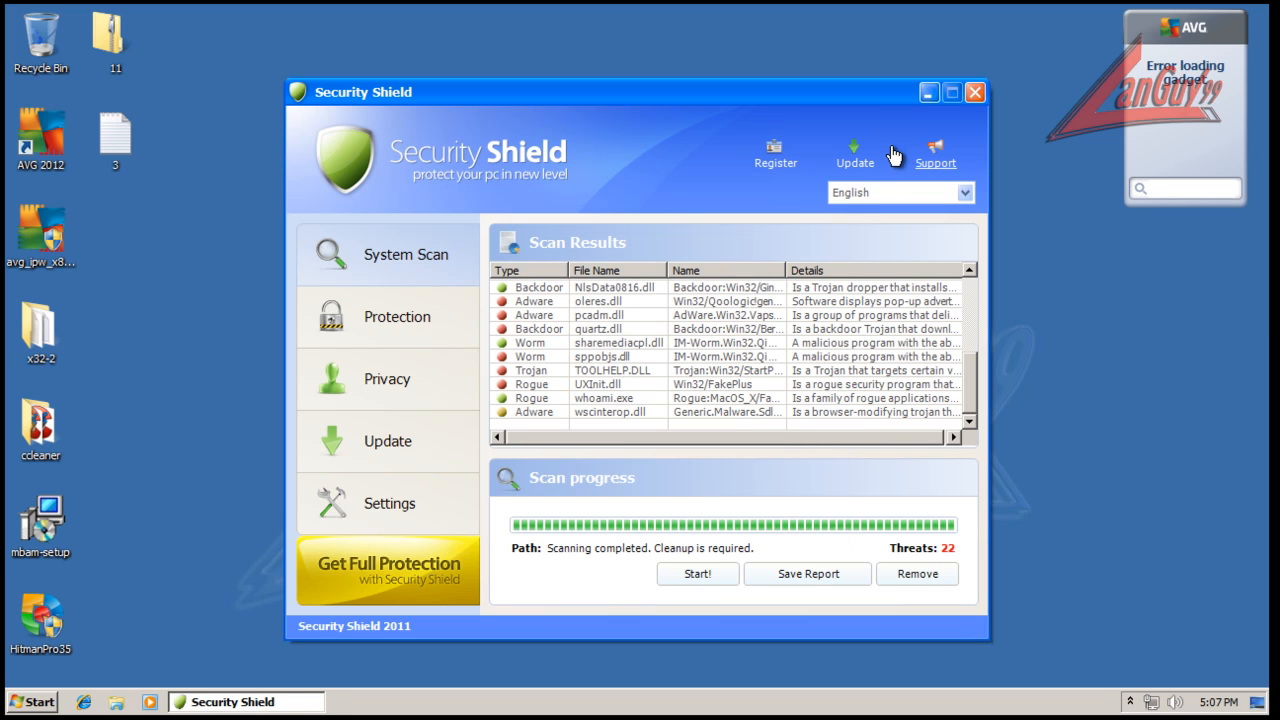
{"action": "left_click", "coordinate": [975, 92]}
Try to open AVG from the hidden notification-area icons and decline Security Shield's offer to register.
{"action": "left_click", "coordinate": [1120, 626]}
{"action": "left_click", "coordinate": [1132, 702]}
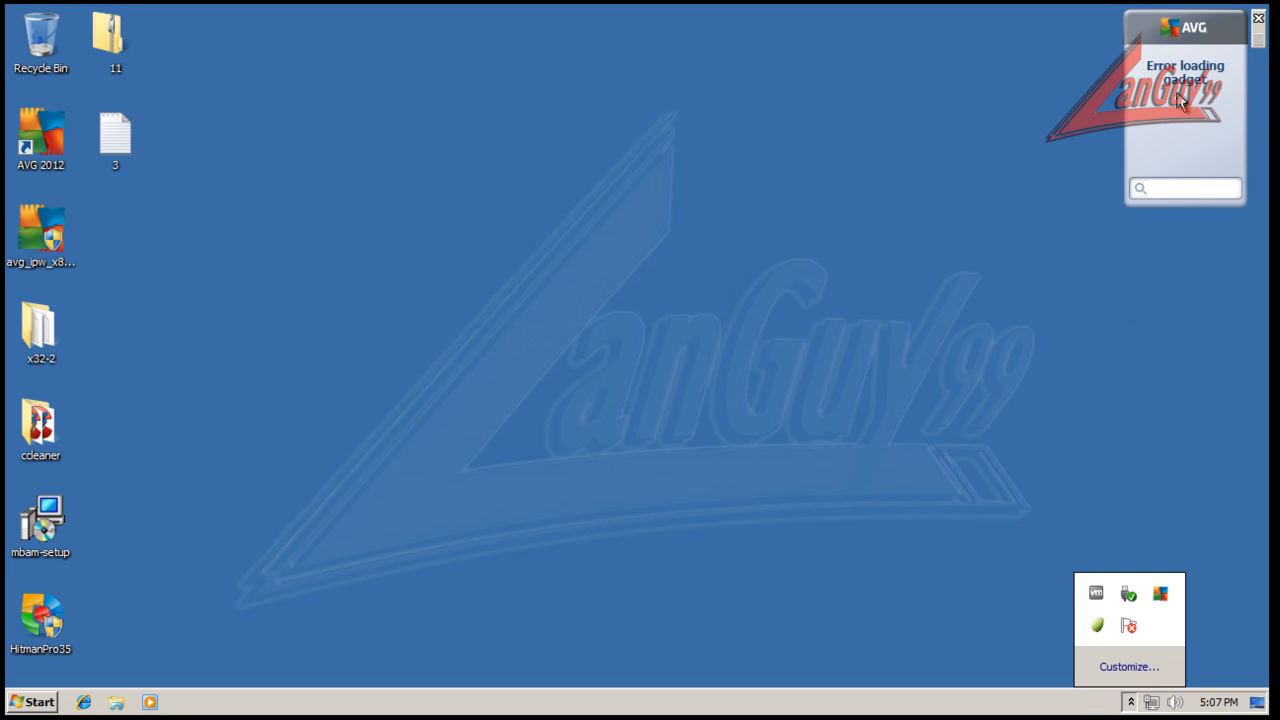
{"action": "double_click", "coordinate": [1164, 594]}
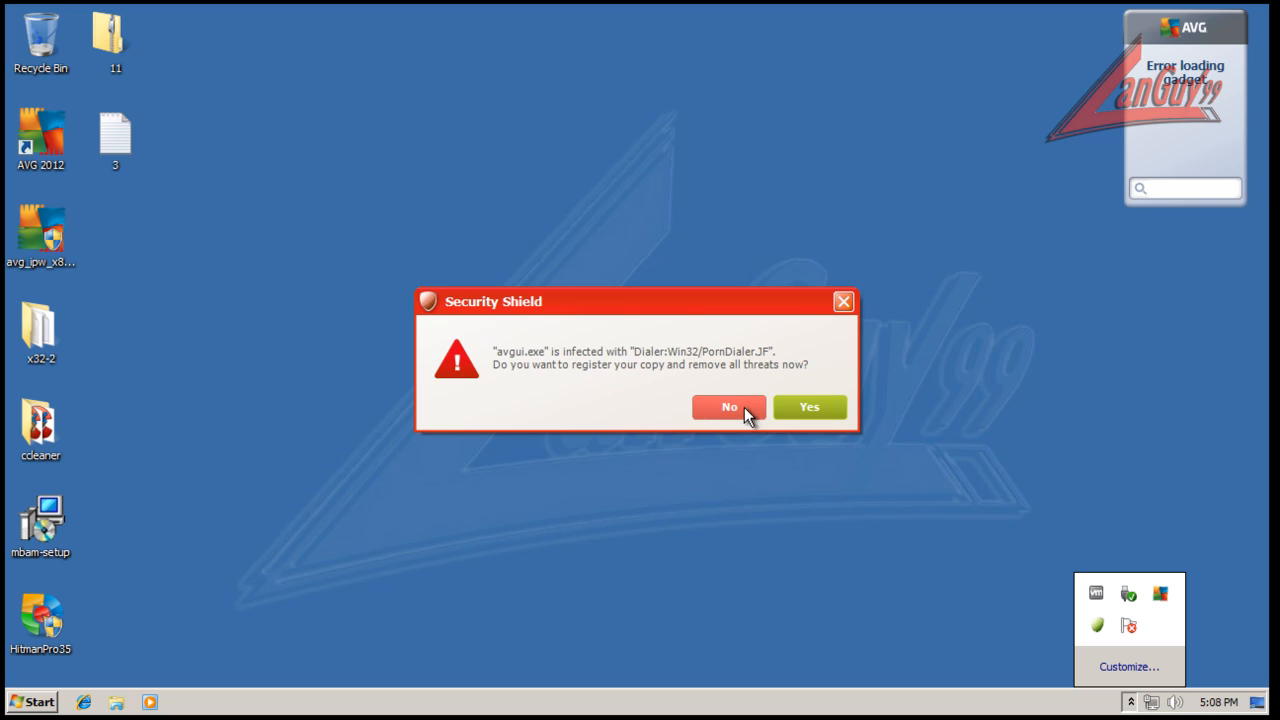
{"action": "left_click", "coordinate": [744, 407]}
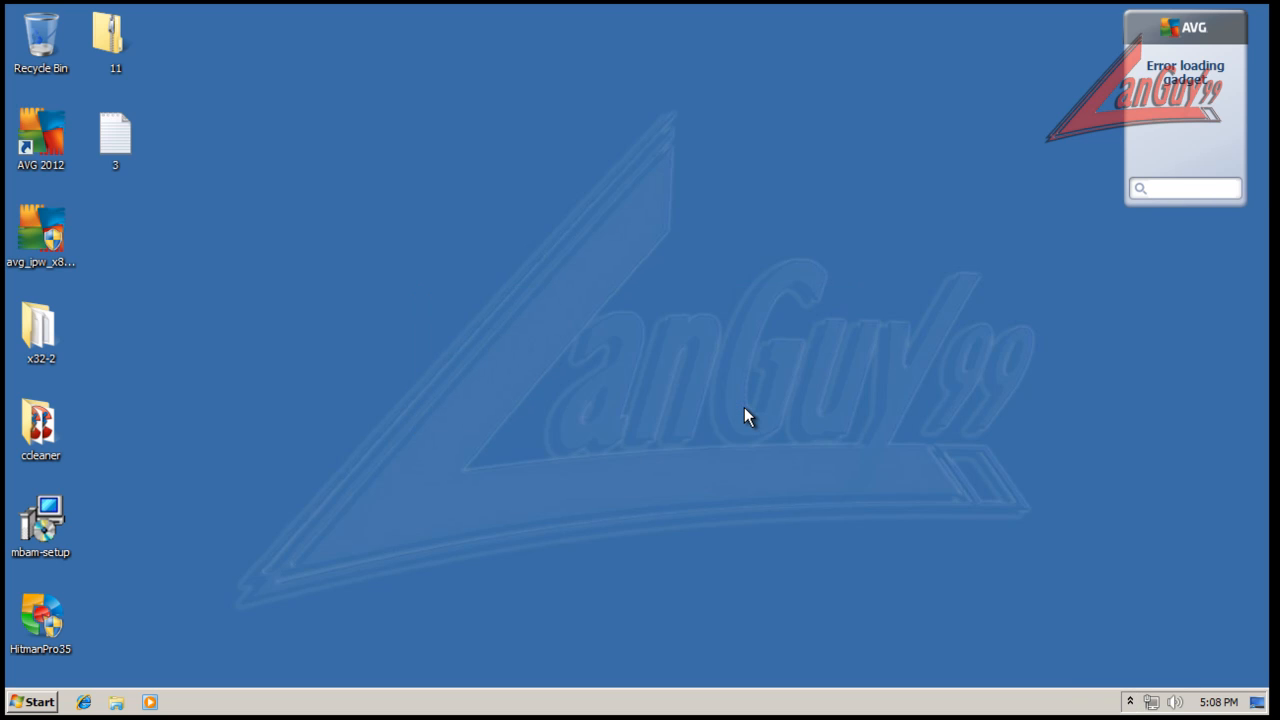
Check the hidden notification-area icons, try to start Task Manager, and decline the Security Shield registration prompt.
{"action": "left_click", "coordinate": [1130, 703]}
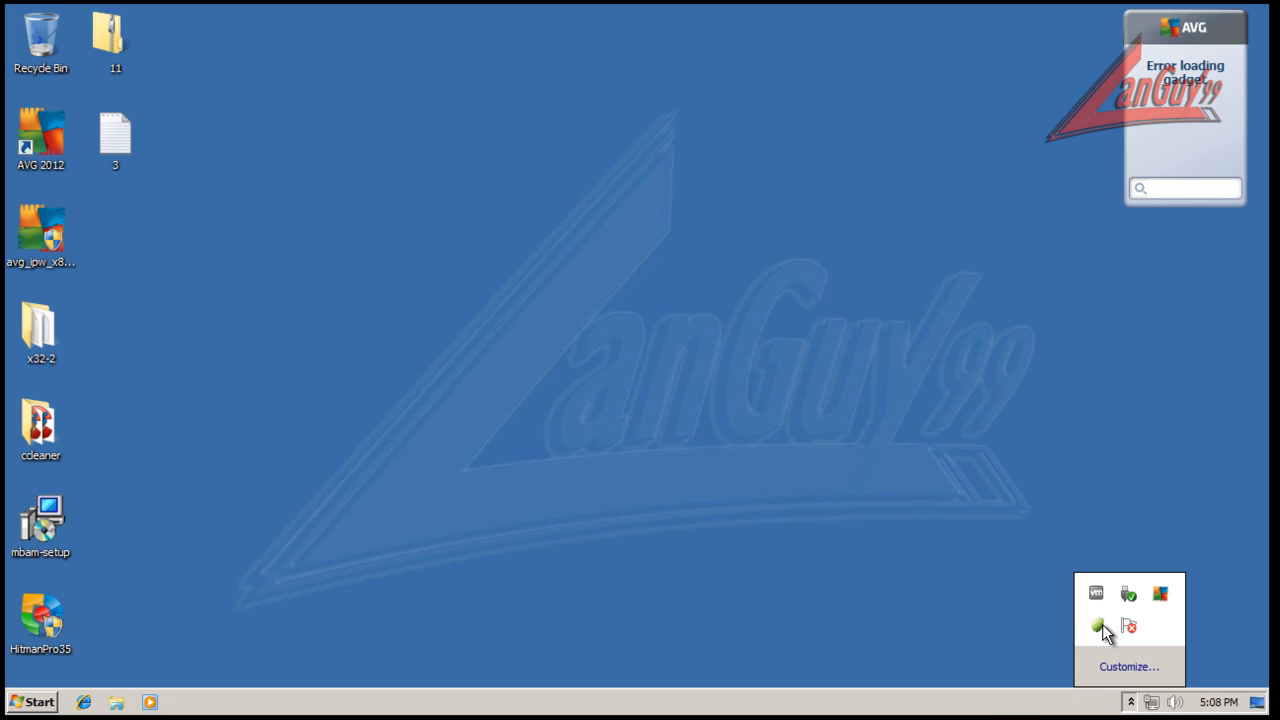
{"action": "right_click", "coordinate": [1020, 703]}
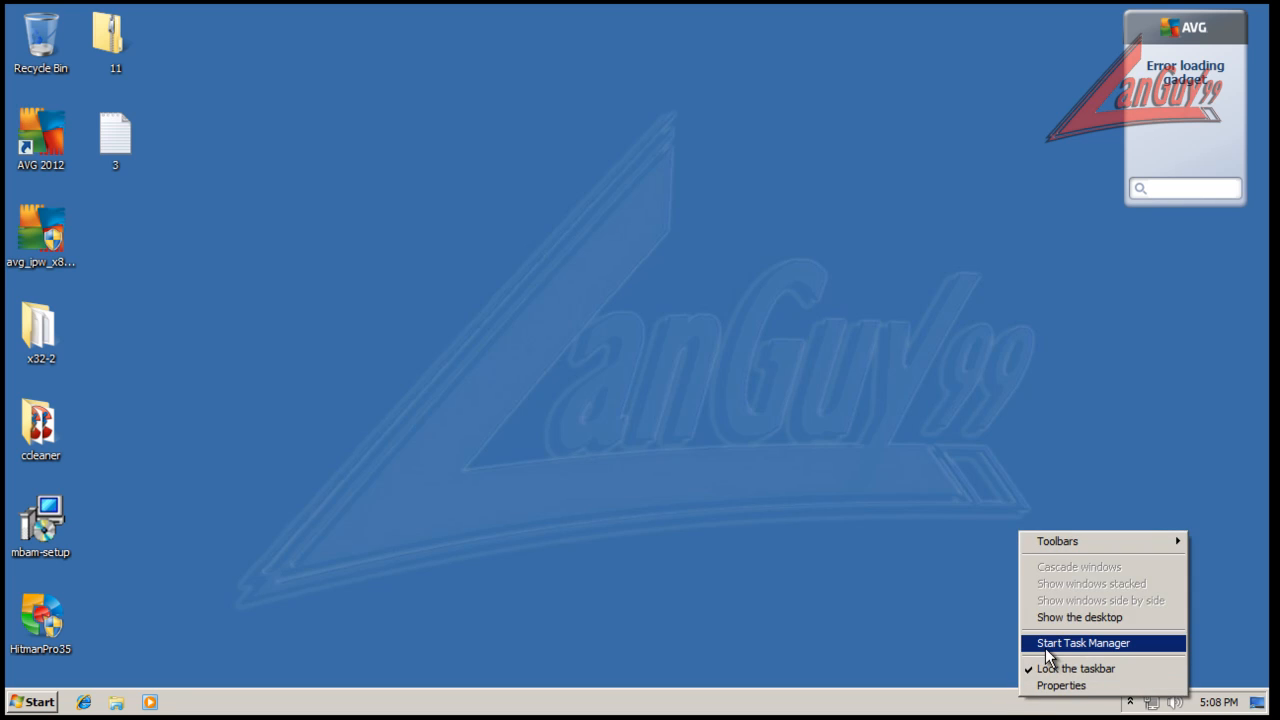
{"action": "left_click", "coordinate": [1048, 643]}
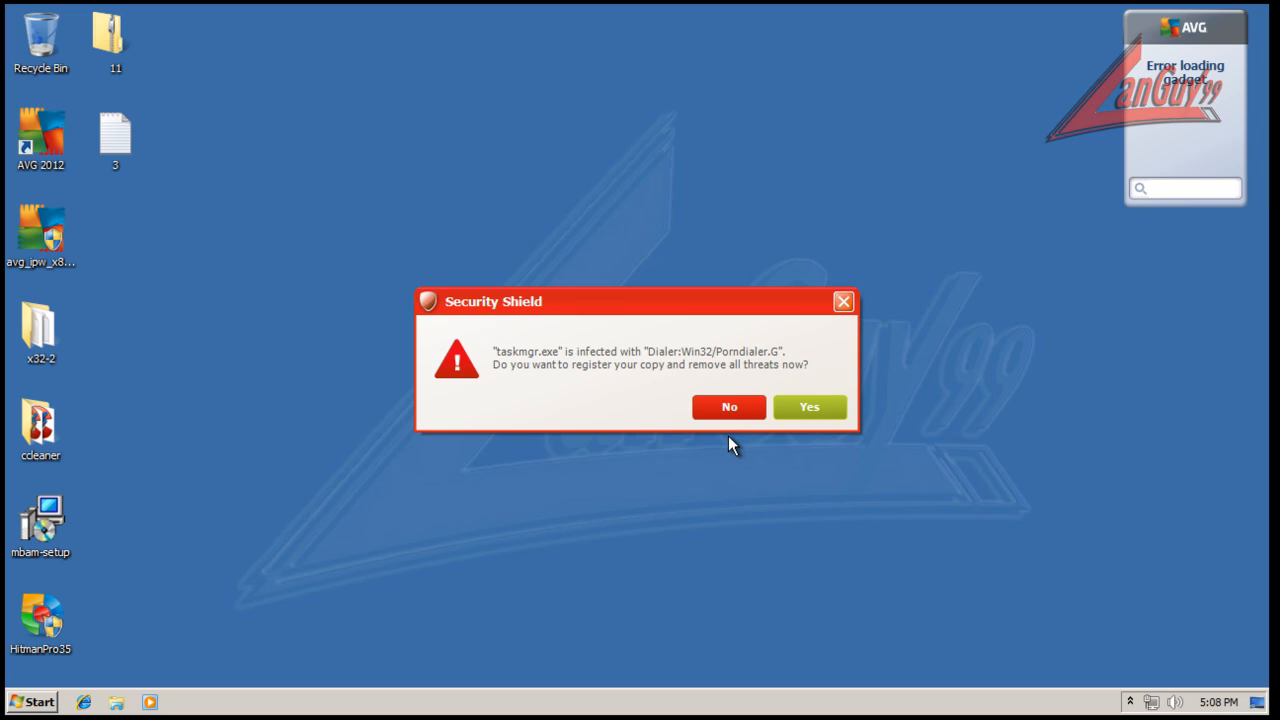
{"action": "left_click", "coordinate": [729, 400]}
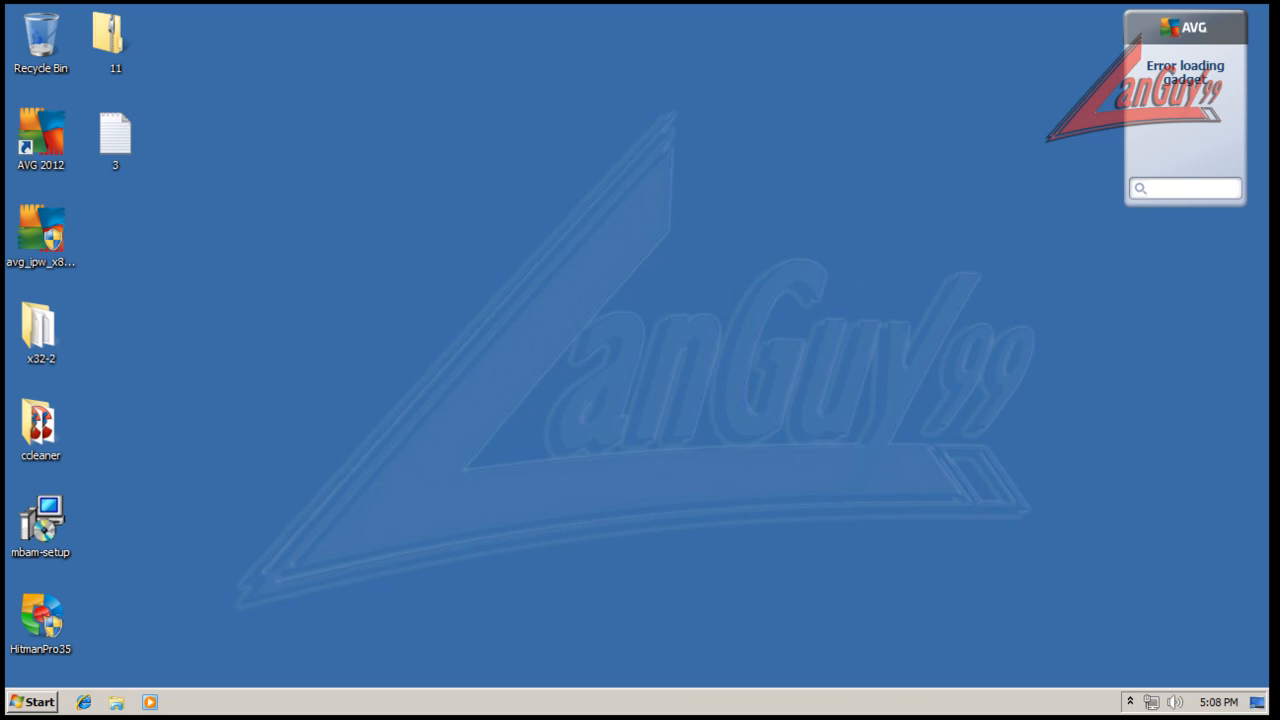
Open the x32-2 desktop folder, try to launch KillSwitch, and decline the Security Shield prompt.
{"action": "double_click", "coordinate": [40, 330]}
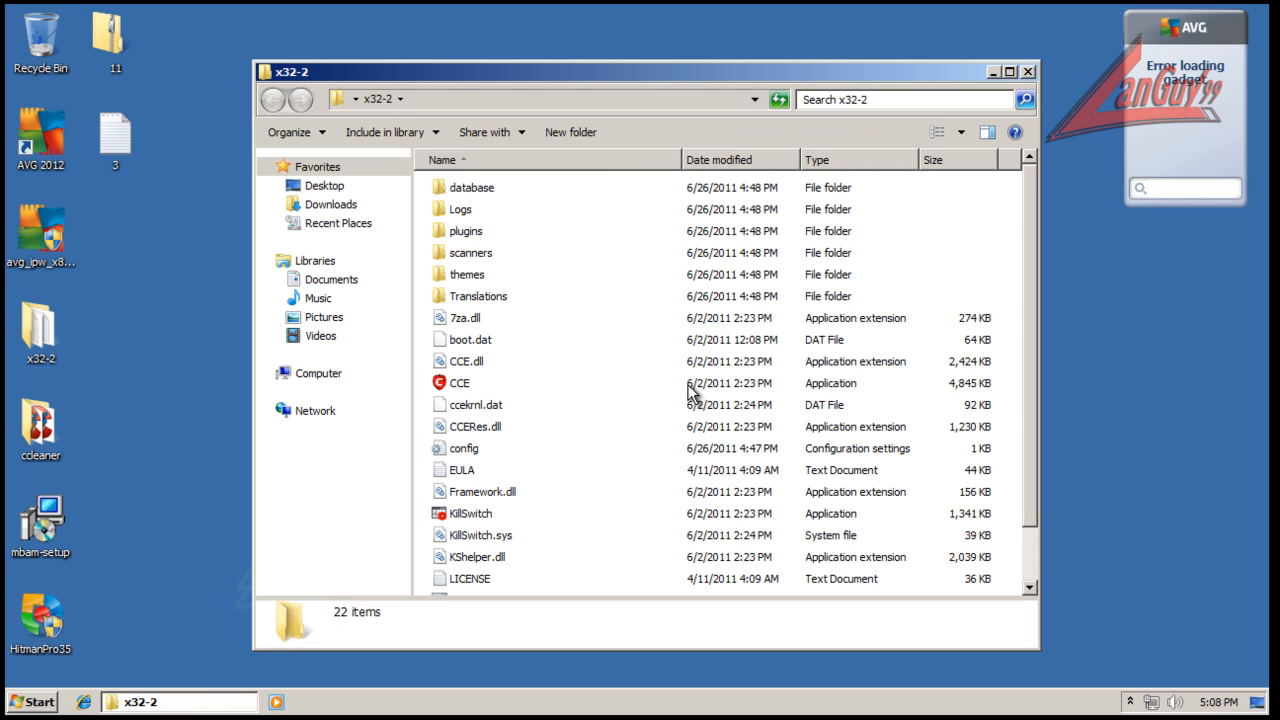
{"action": "double_click", "coordinate": [500, 513]}
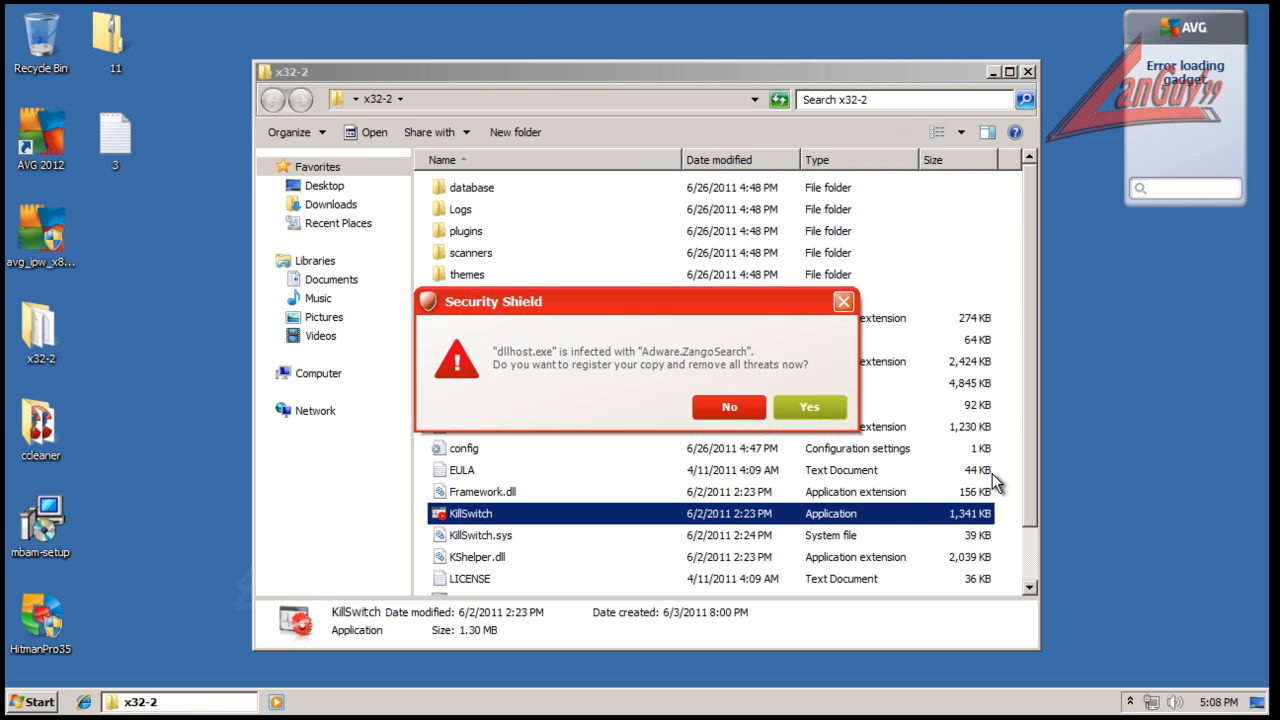
{"action": "left_click", "coordinate": [745, 411]}
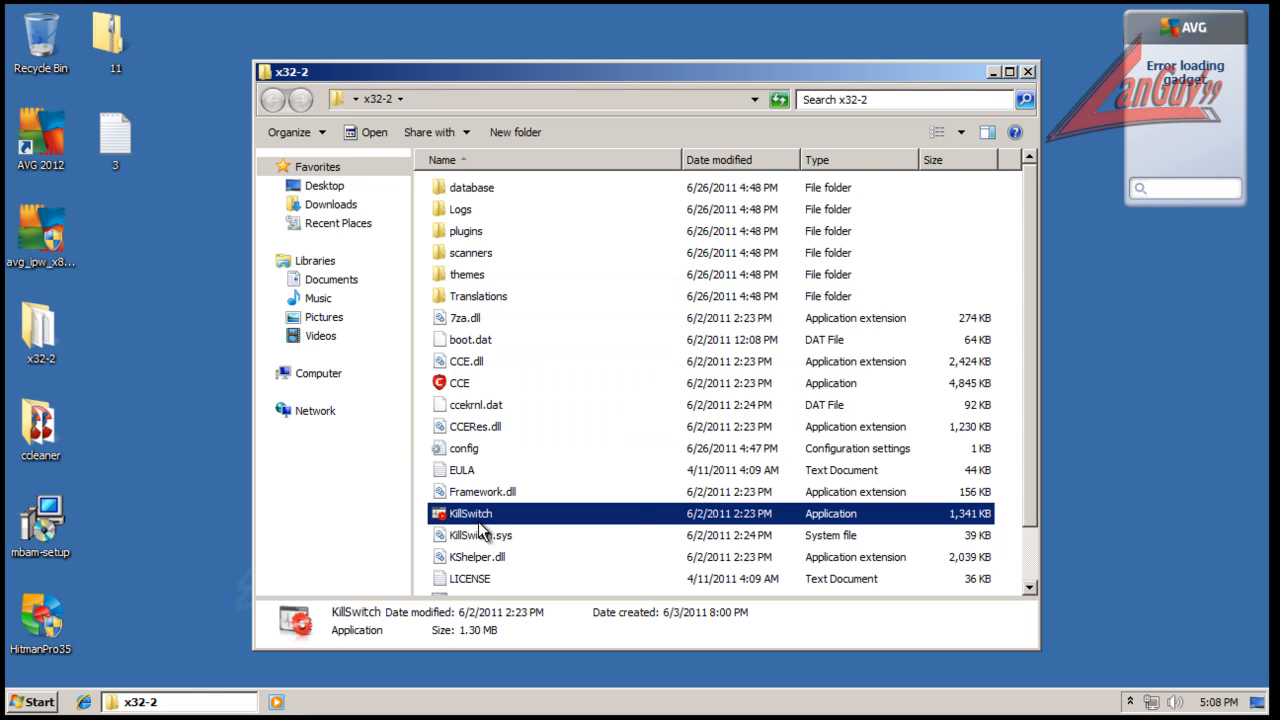
Try to run KillSwitch as administrator, approving the User Account Control request, and check the hidden notification-area icons.
{"action": "right_click", "coordinate": [474, 521]}
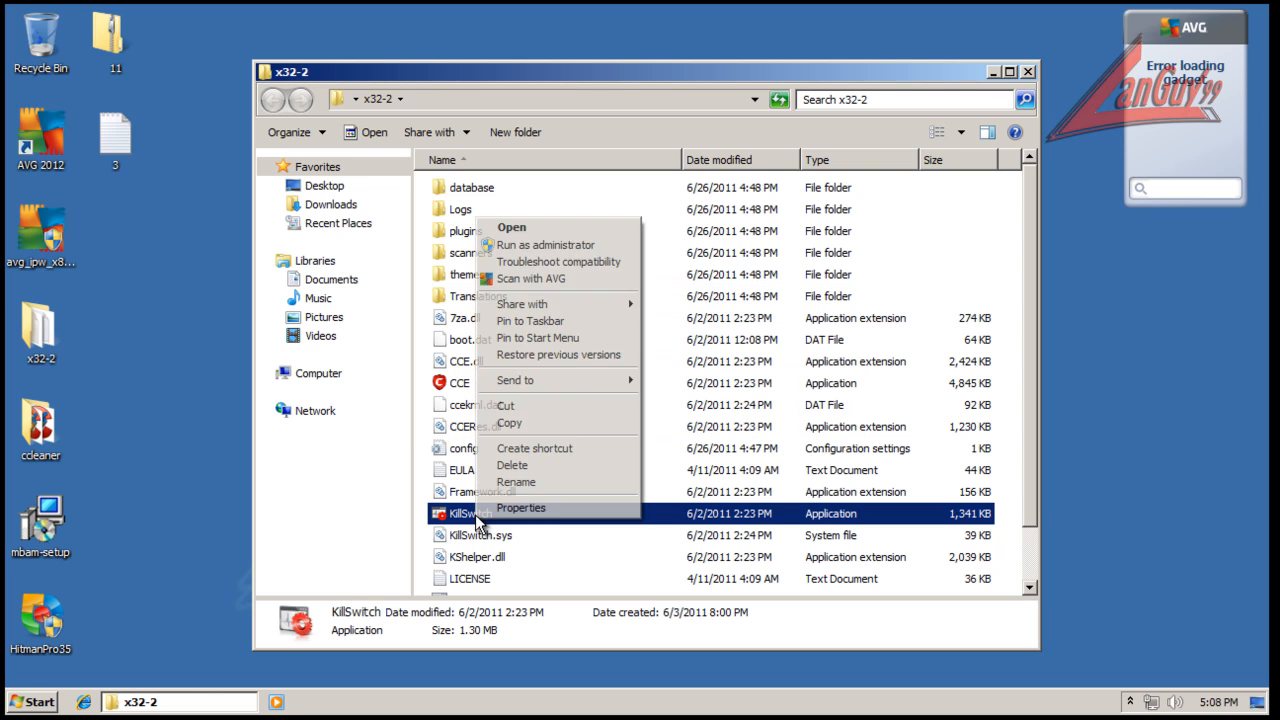
{"action": "left_click", "coordinate": [545, 248]}
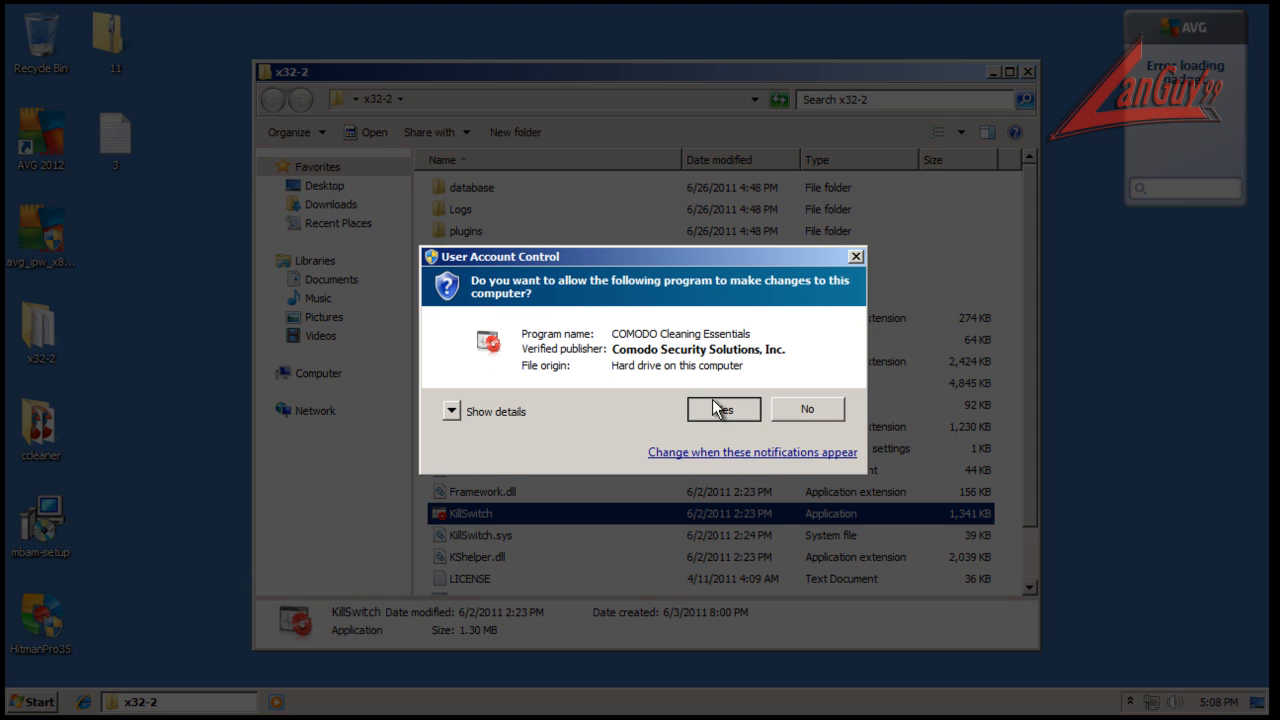
{"action": "left_click", "coordinate": [713, 401]}
{"action": "left_click", "coordinate": [1130, 701]}
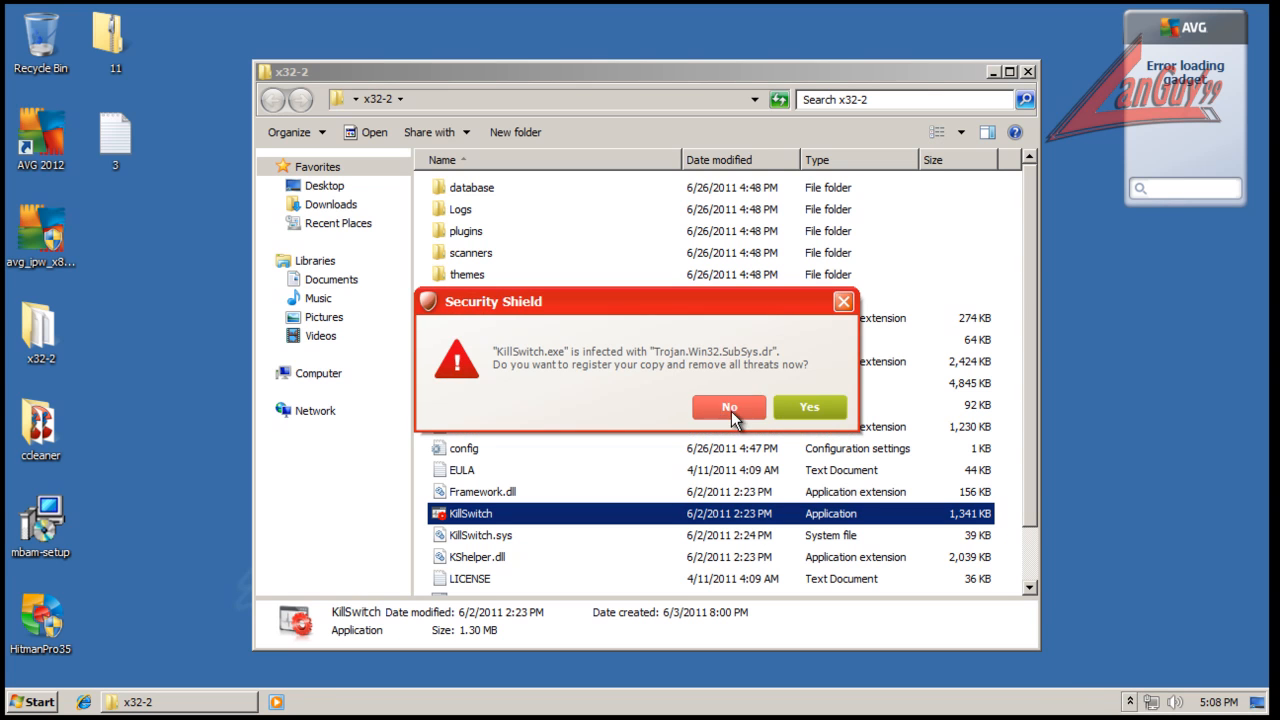
Decline Security Shield's offer to register and close the x32-2 folder.
{"action": "left_click", "coordinate": [724, 408]}
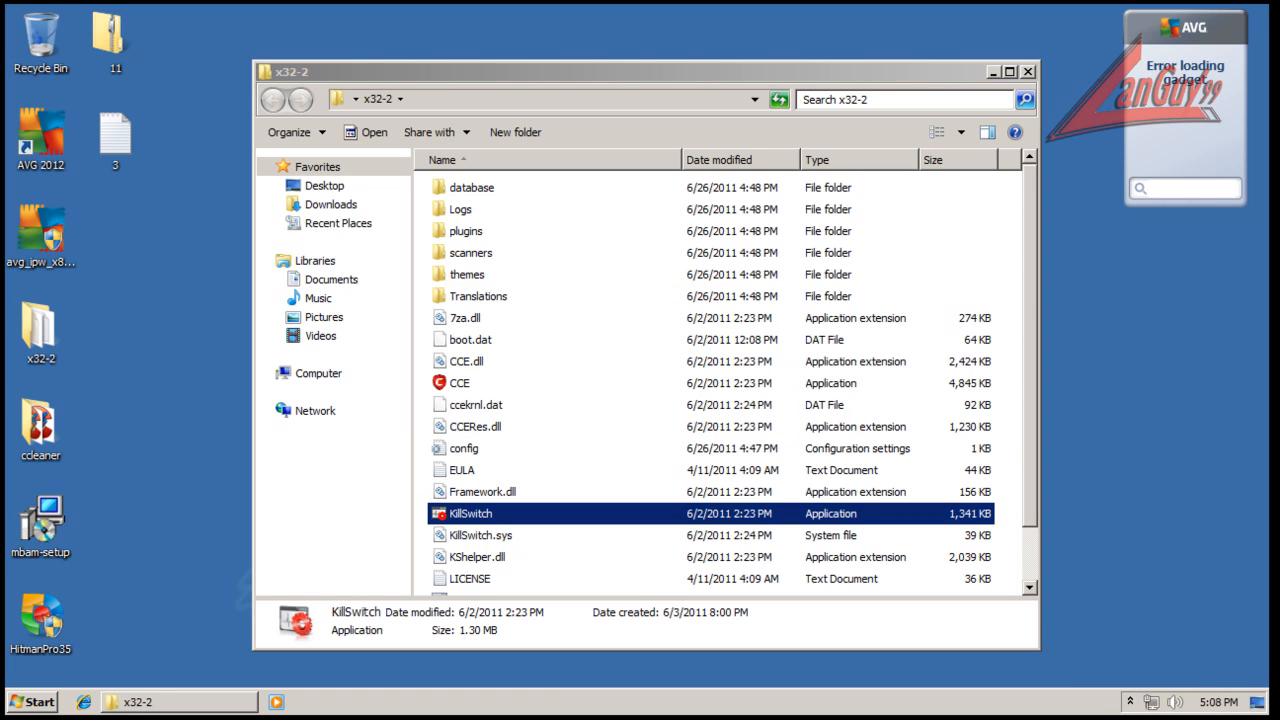
{"action": "left_click", "coordinate": [1027, 72]}
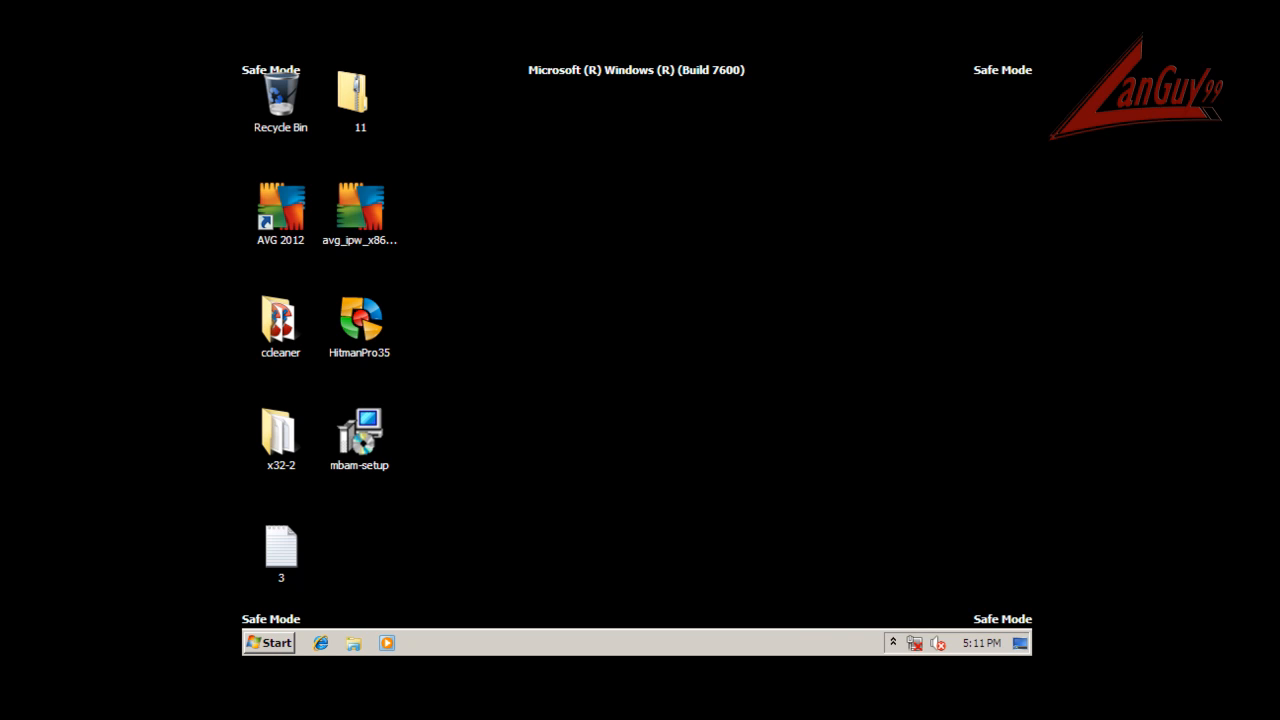
Open AVG 2012 in Safe Mode and start a whole computer scan with automatic cleaning and a report to avgrep.txt.
{"action": "left_click", "coordinate": [893, 642]}
{"action": "left_click", "coordinate": [893, 642]}
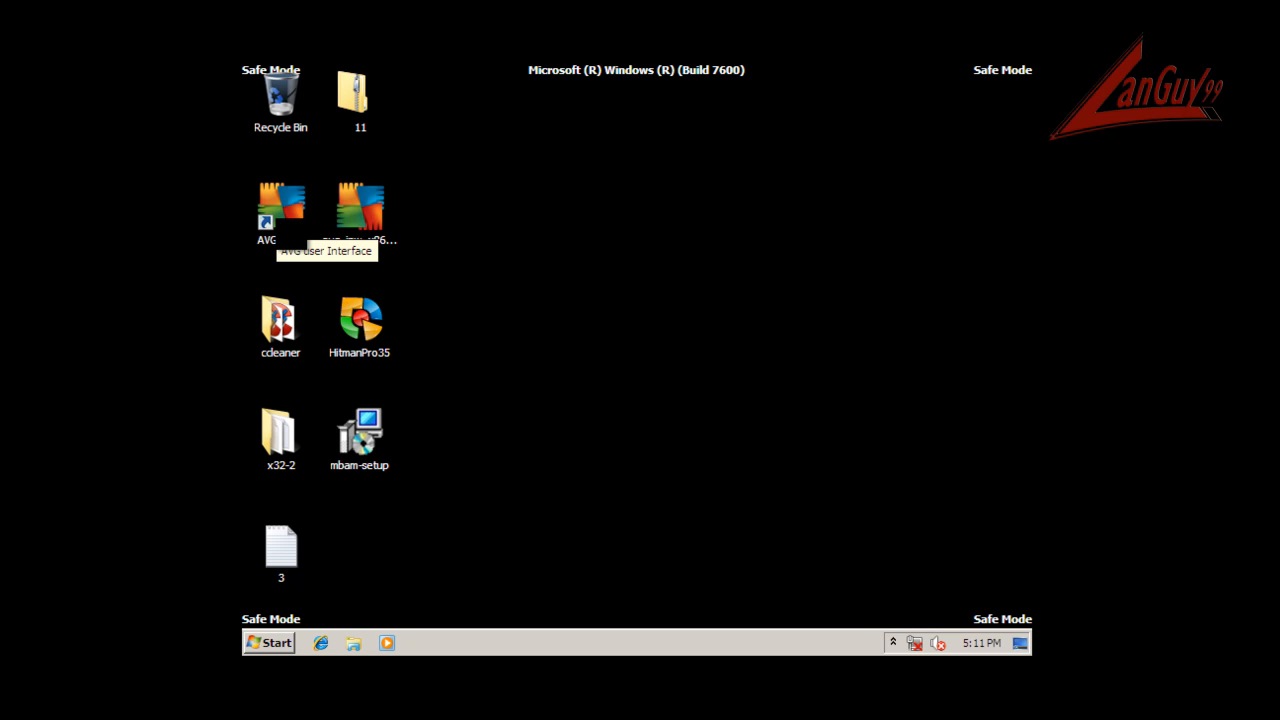
{"action": "left_click", "coordinate": [281, 210]}
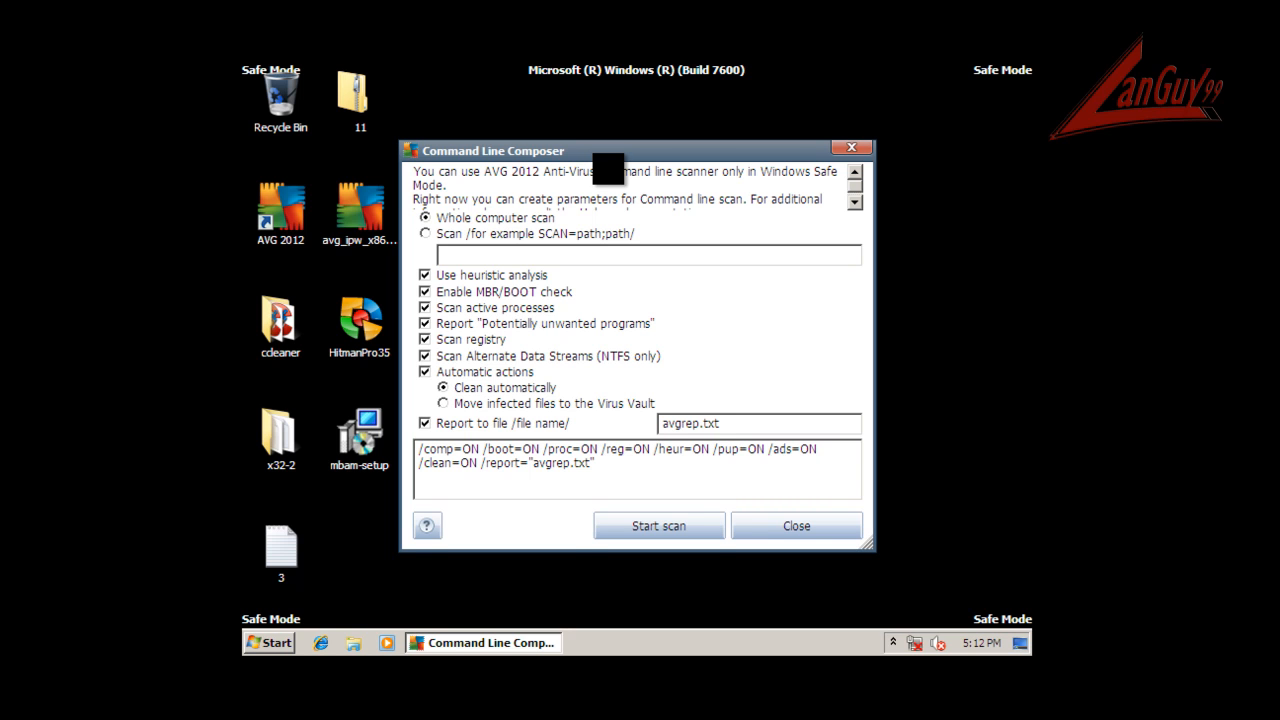
{"action": "left_click_drag", "start_coordinate": [593, 153], "coordinate": [594, 142]}
{"action": "left_click", "coordinate": [853, 190]}
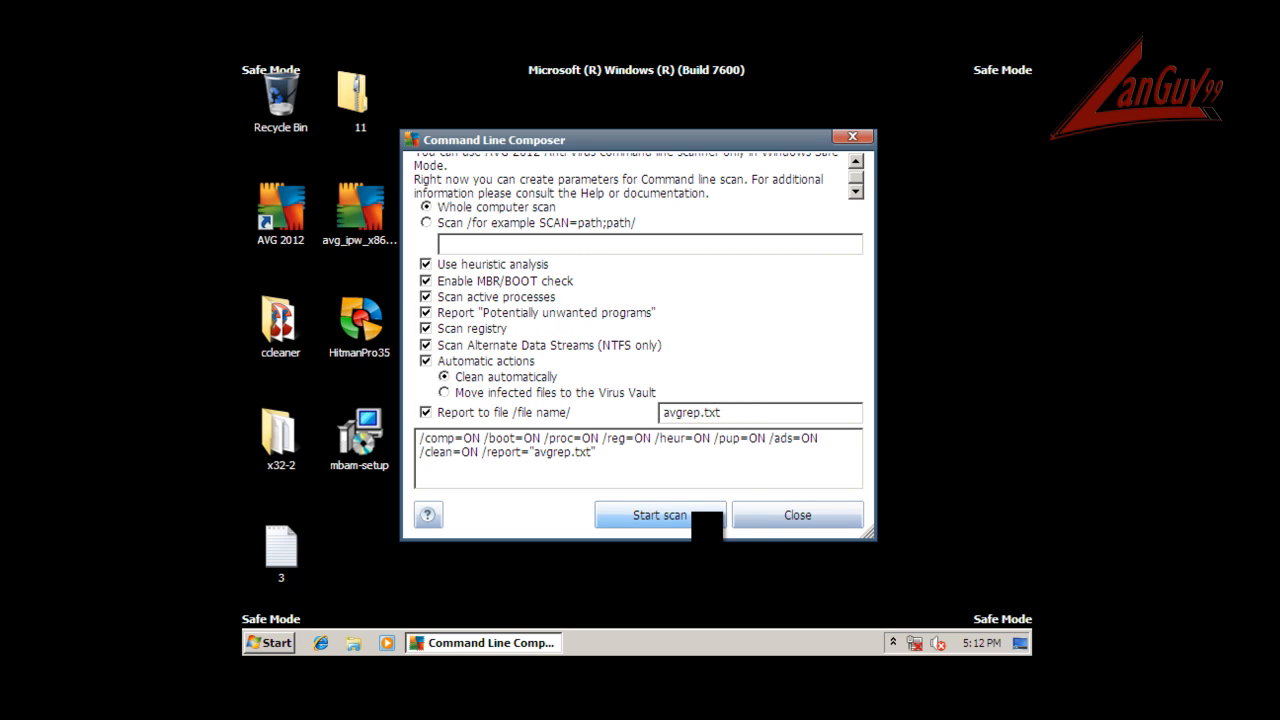
{"action": "left_click", "coordinate": [688, 515]}
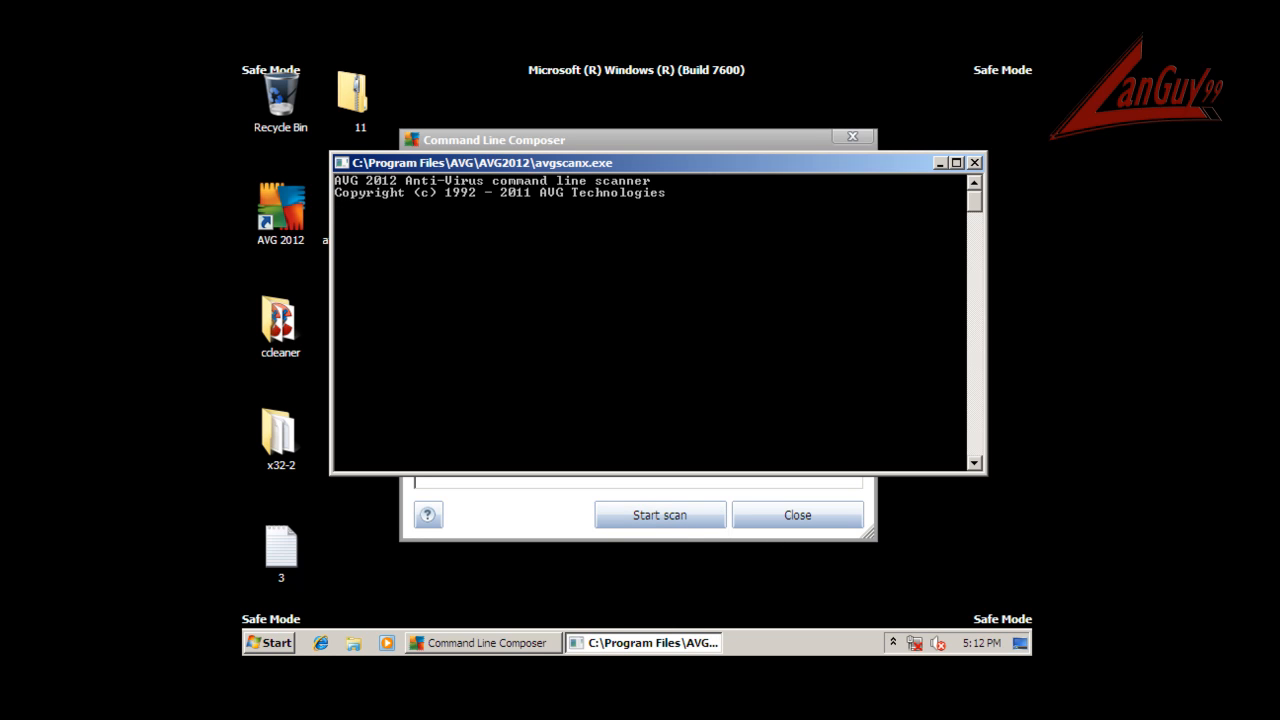
{"action": "left_click", "coordinate": [648, 538]}
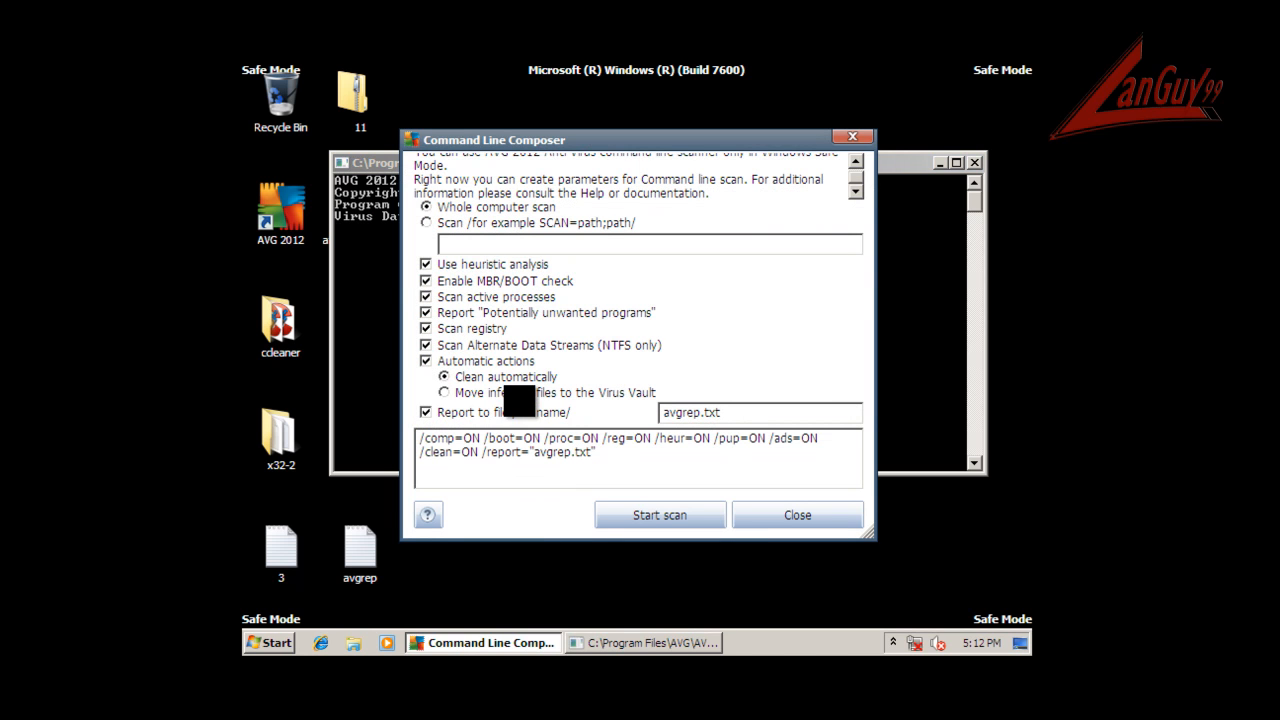
{"action": "left_click", "coordinate": [930, 162]}
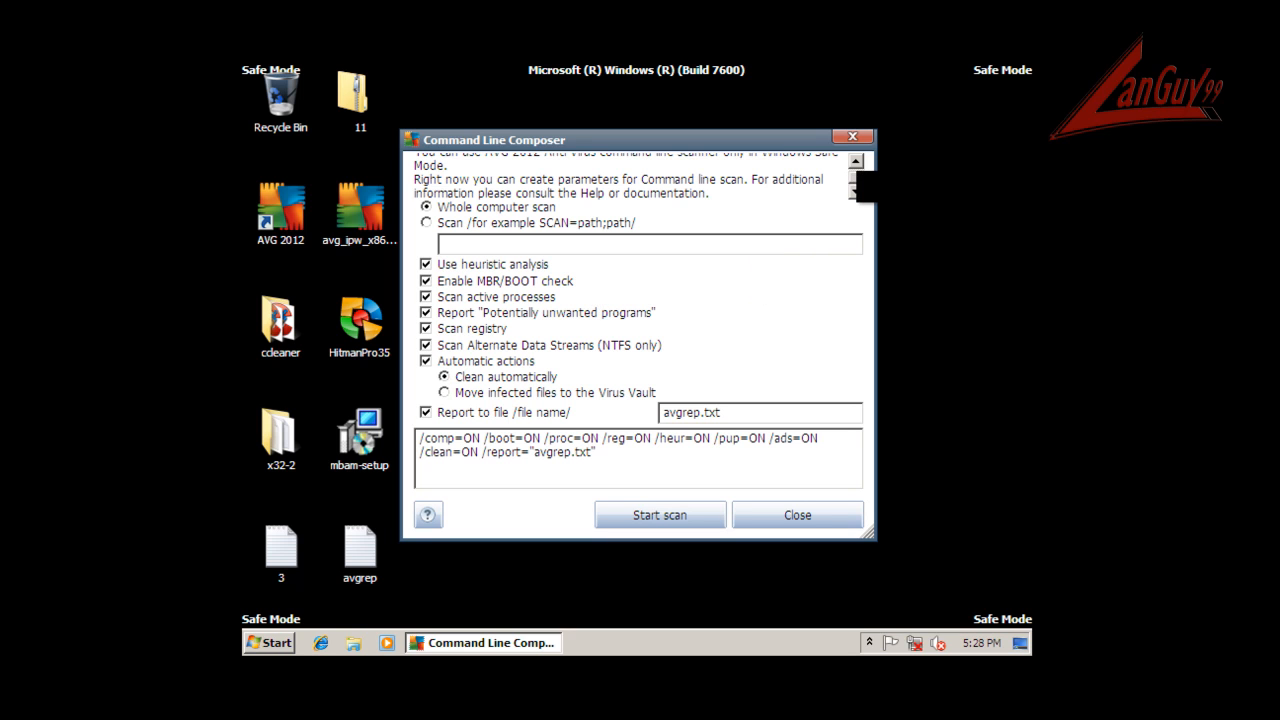
Read the Command Line Composer's introductory text and check its help window.
{"action": "left_click", "coordinate": [858, 163]}
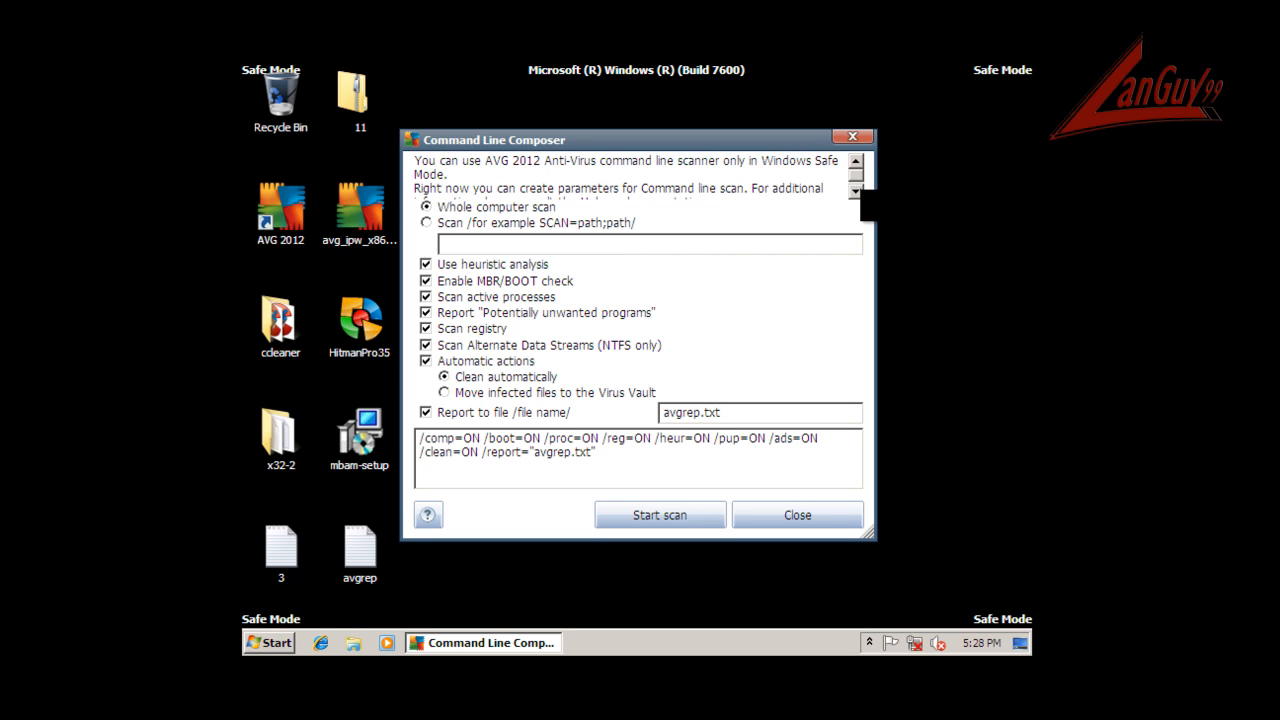
{"action": "left_click", "coordinate": [860, 191]}
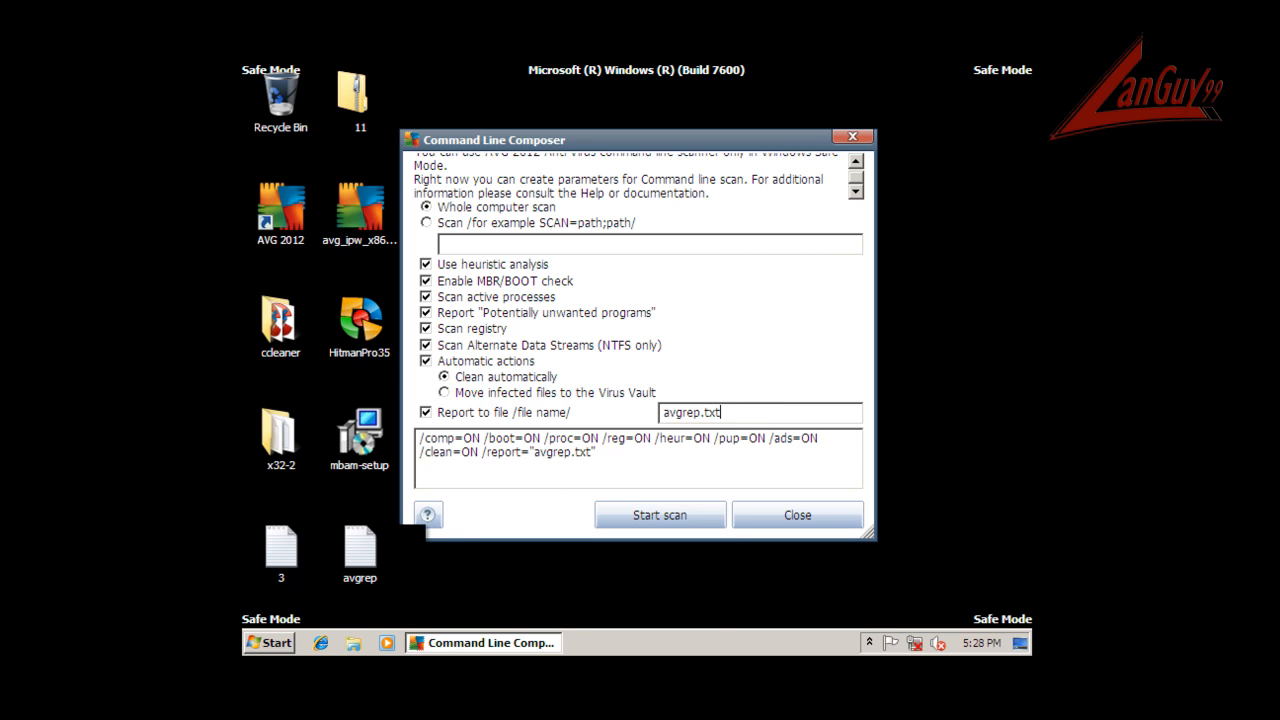
{"action": "left_click", "coordinate": [427, 515]}
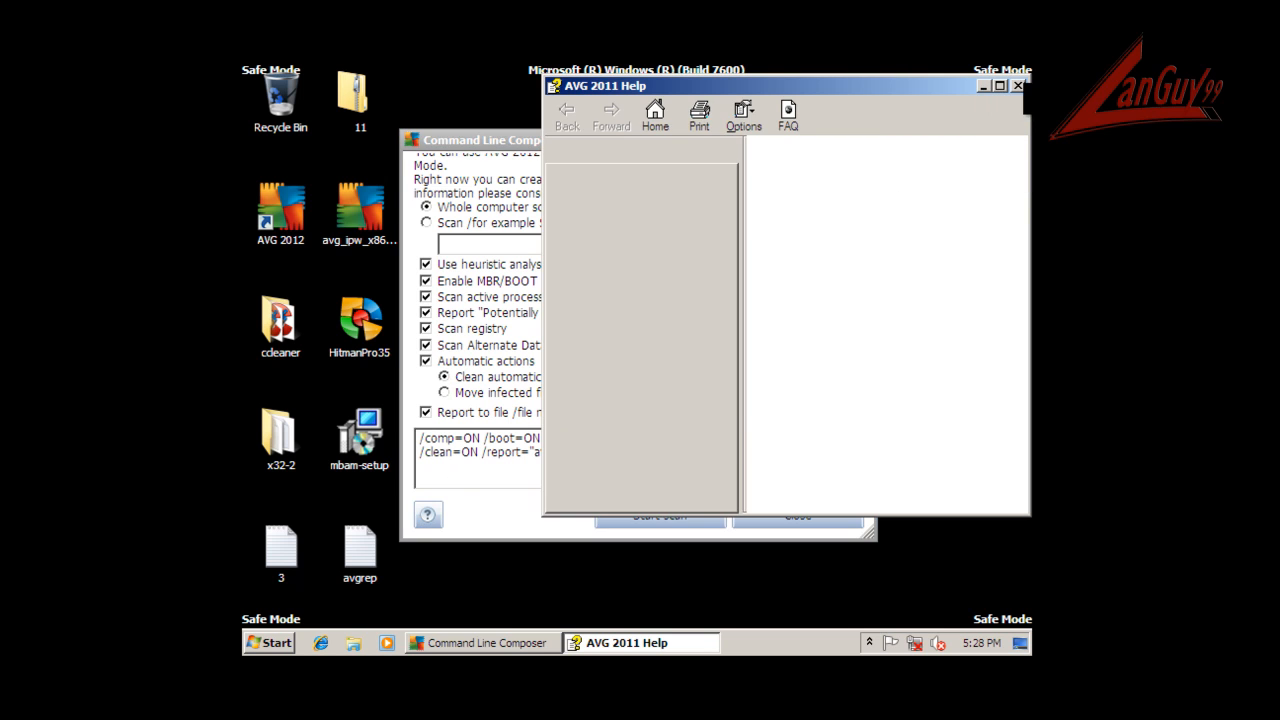
{"action": "left_click", "coordinate": [1018, 86]}
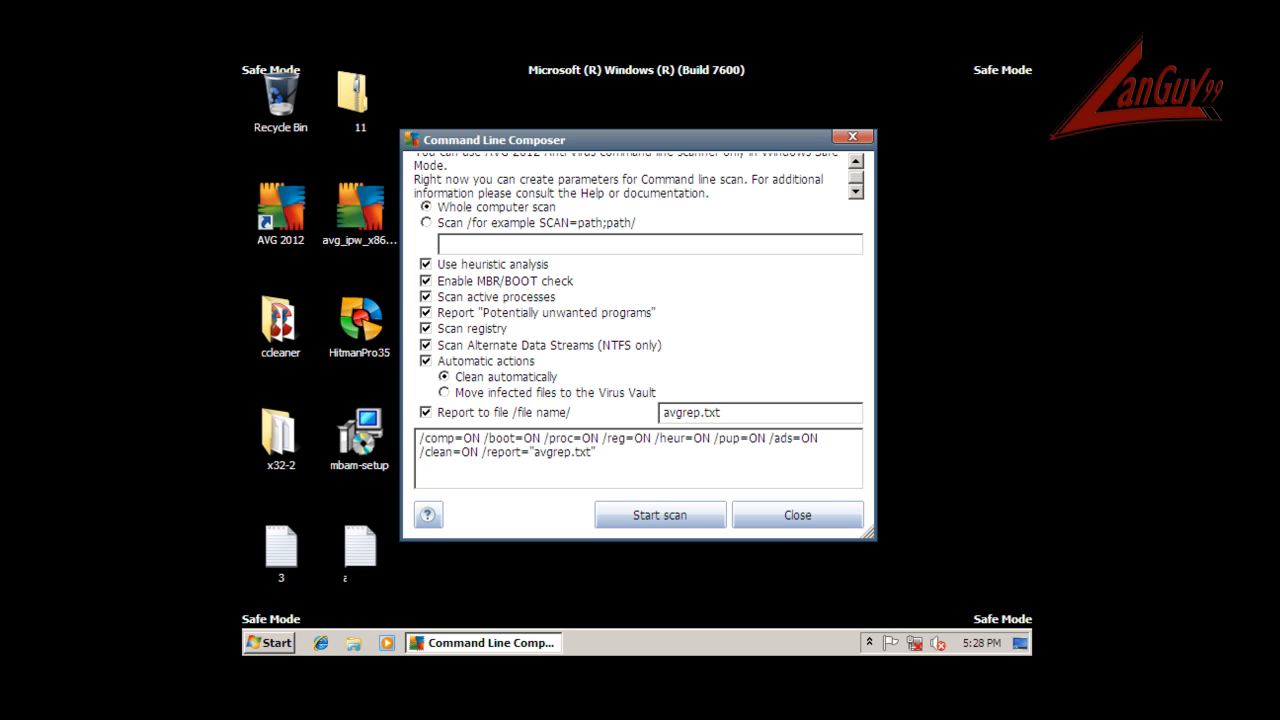
Read the avgrep scan report through to its summary, and close both the report and the Command Line Composer.
{"action": "double_click", "coordinate": [360, 555]}
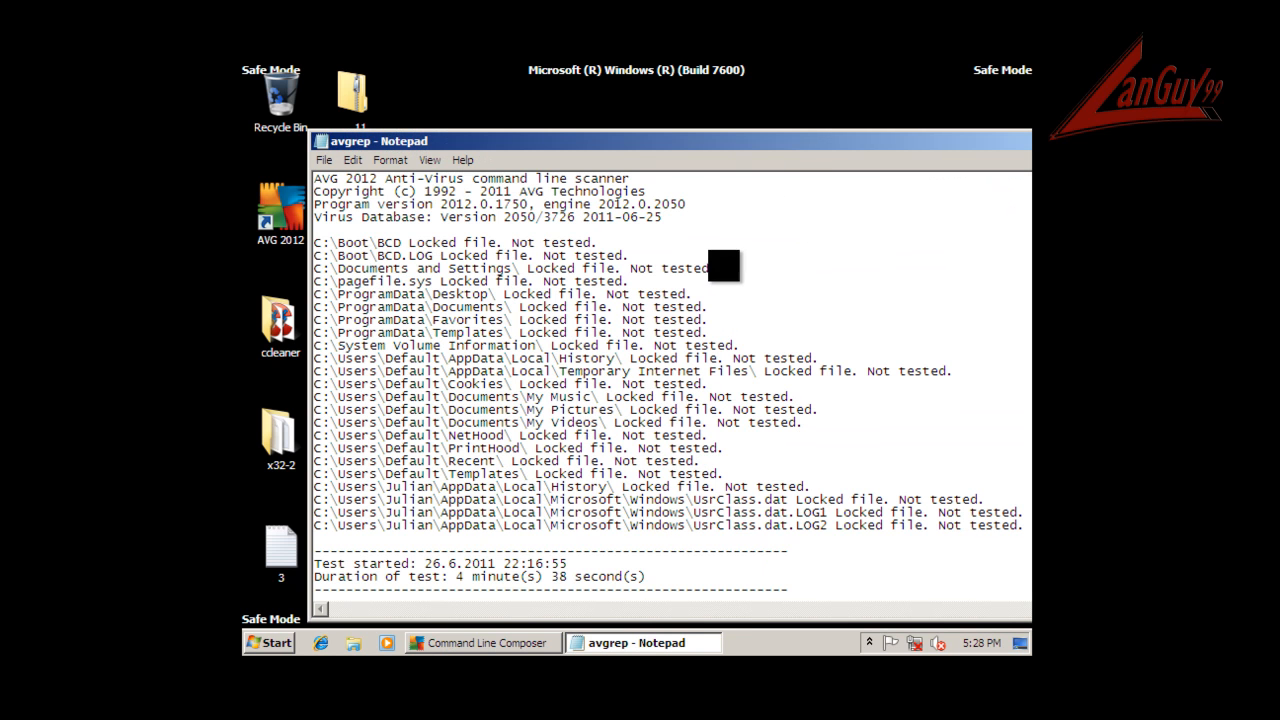
{"action": "left_click_drag", "start_coordinate": [784, 137], "coordinate": [678, 128]}
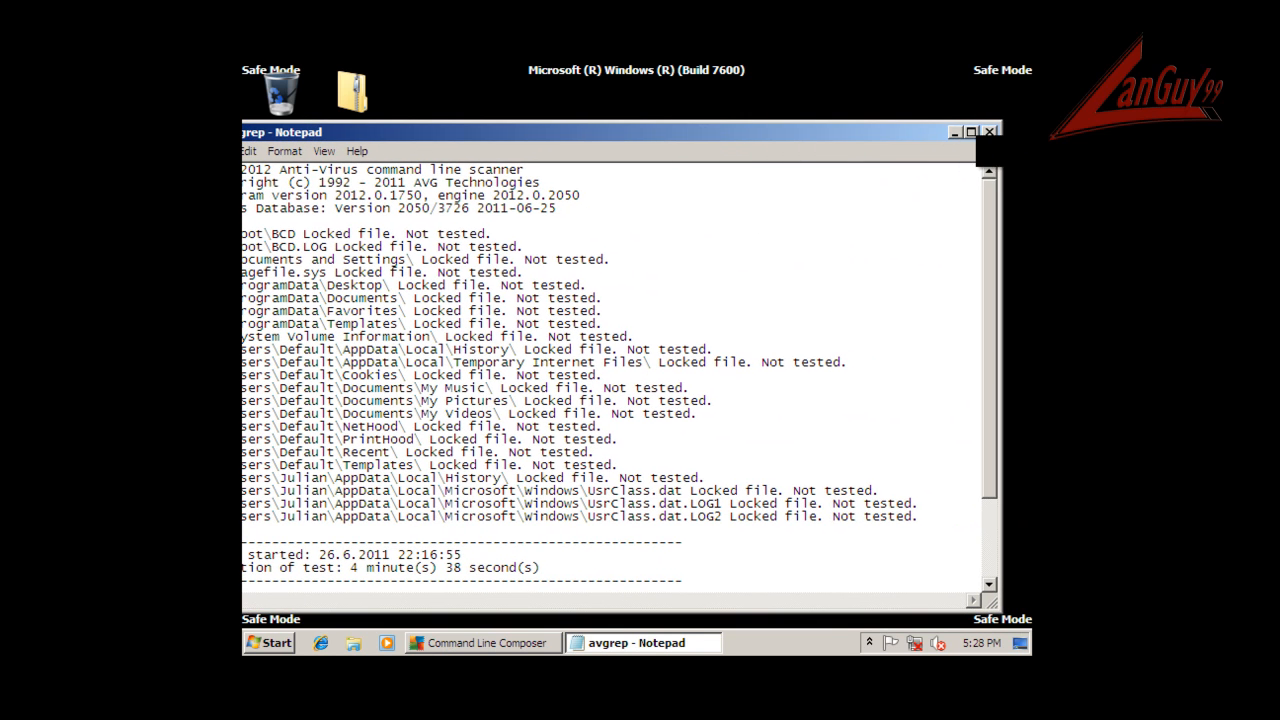
{"action": "left_click", "coordinate": [970, 132]}
{"action": "scroll", "coordinate": [1025, 163], "scroll_direction": "down", "scroll_amount": 1}
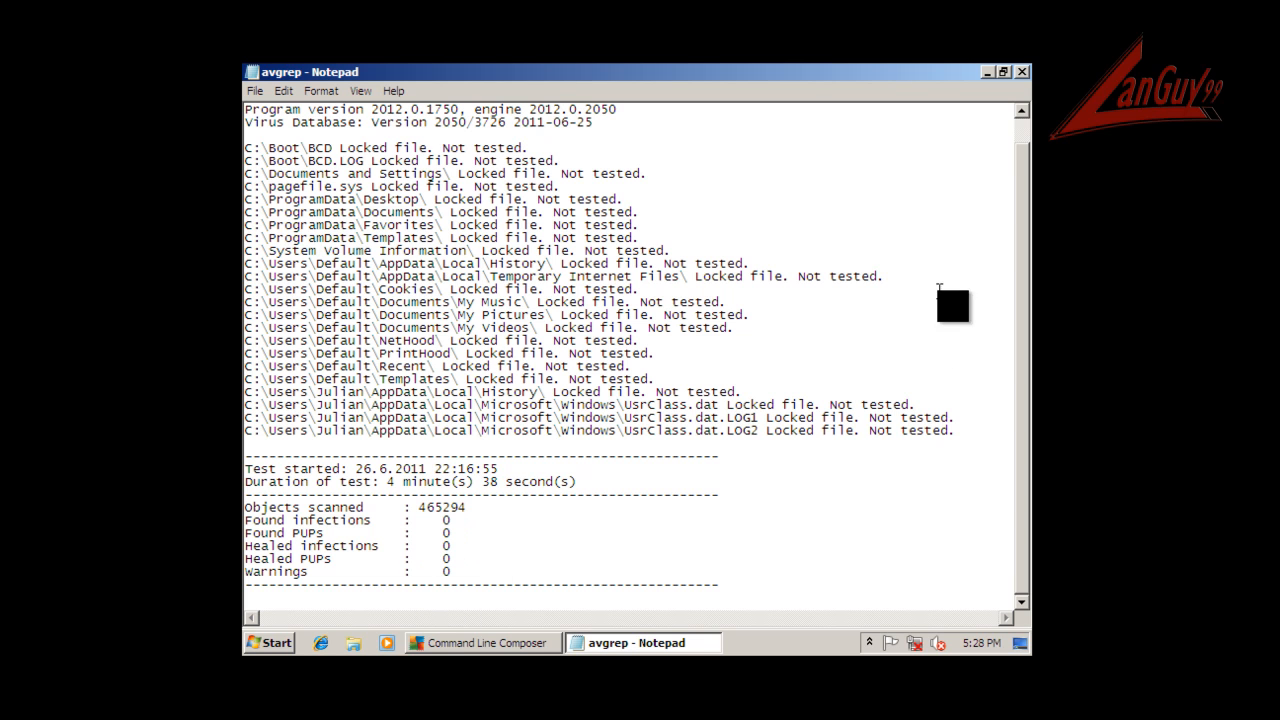
{"action": "left_click", "coordinate": [1022, 72]}
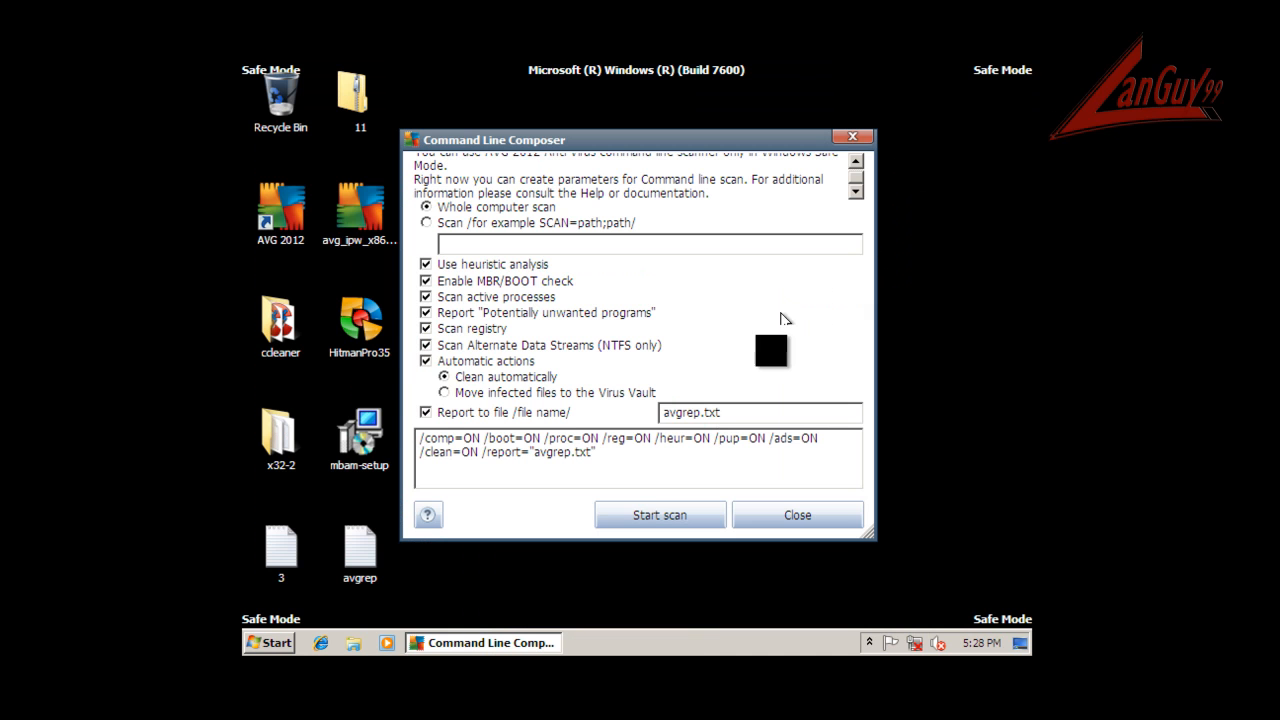
{"action": "left_click", "coordinate": [812, 514]}
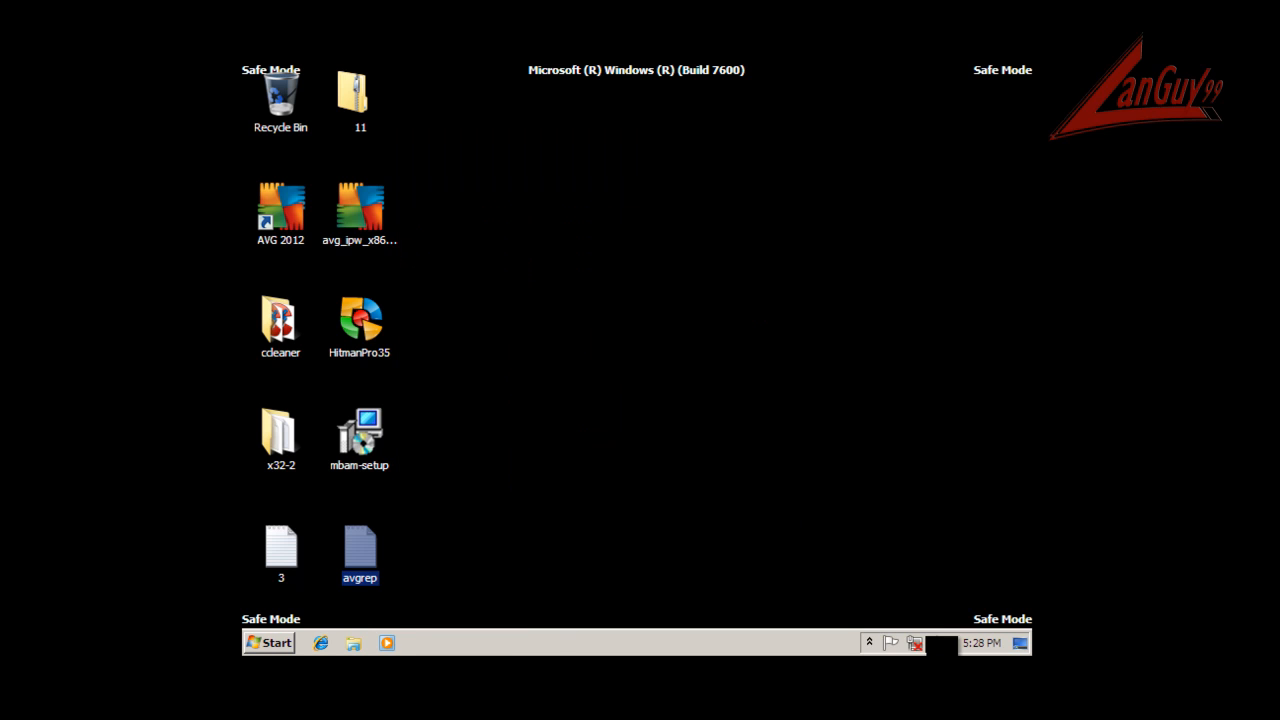
Open the x32-2 desktop folder, launch CCE, and close the folder.
{"action": "left_click", "coordinate": [270, 441]}
{"action": "double_click", "coordinate": [280, 440]}
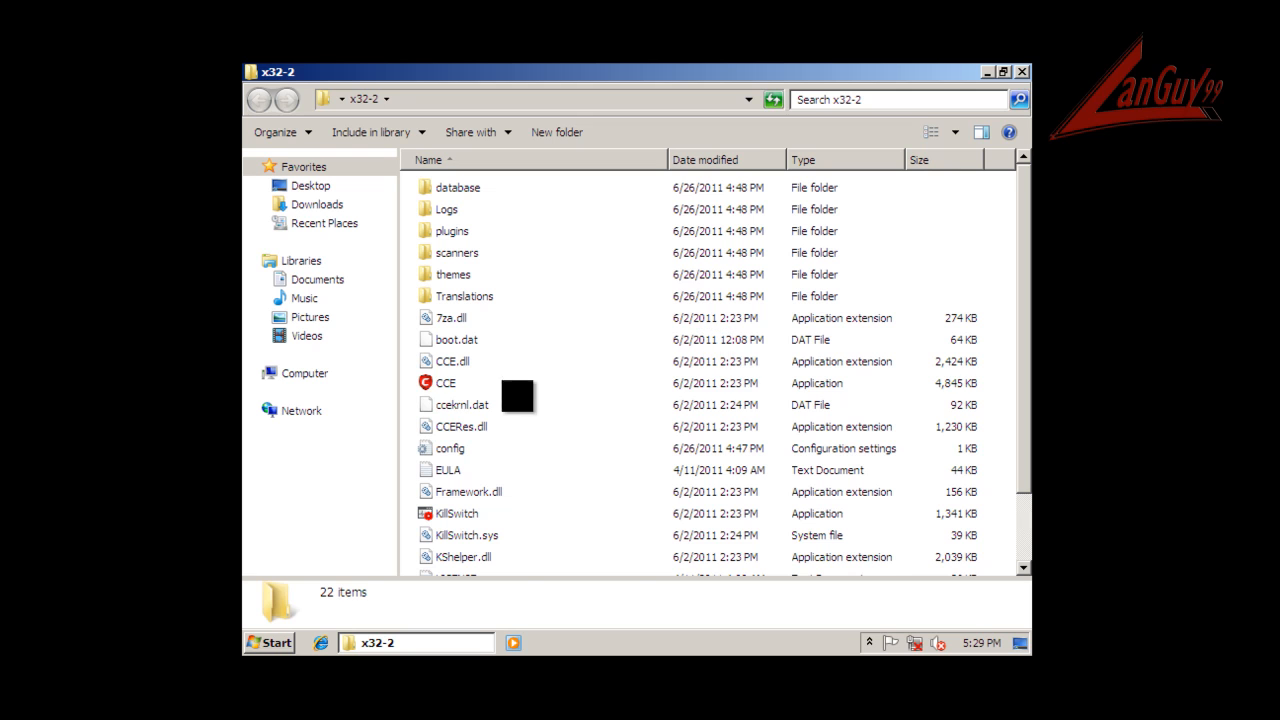
{"action": "left_click", "coordinate": [440, 386]}
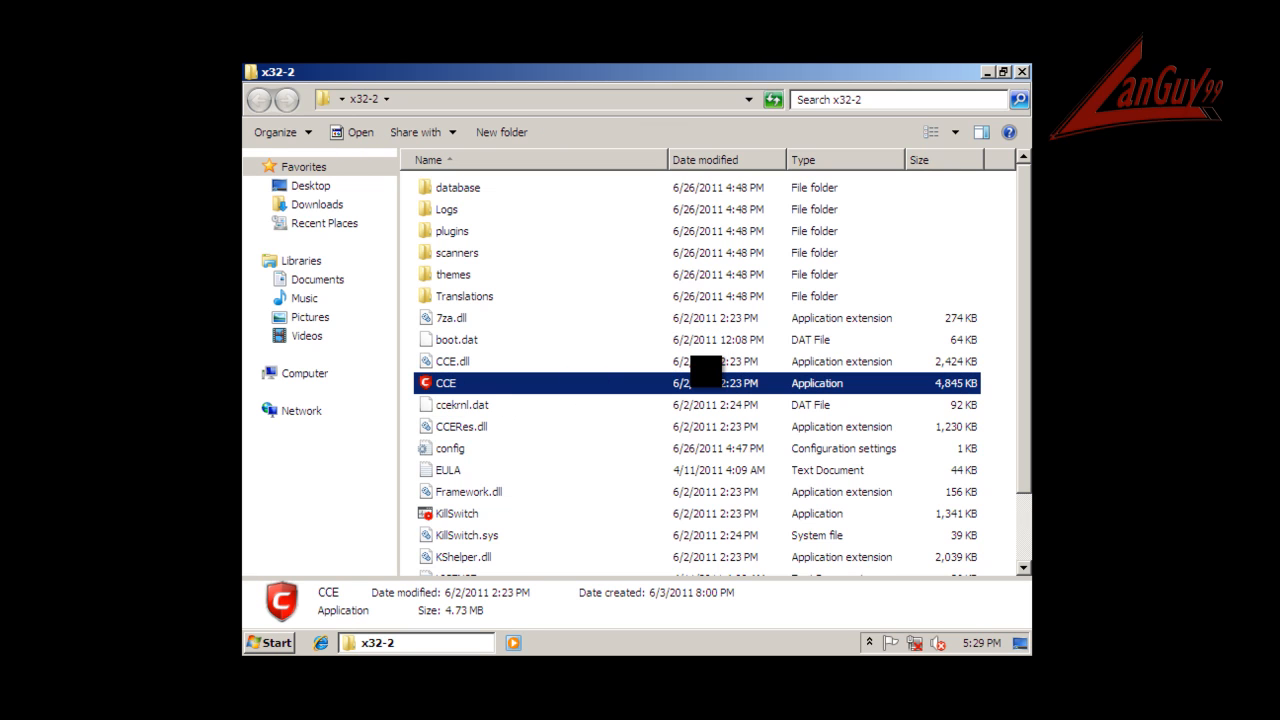
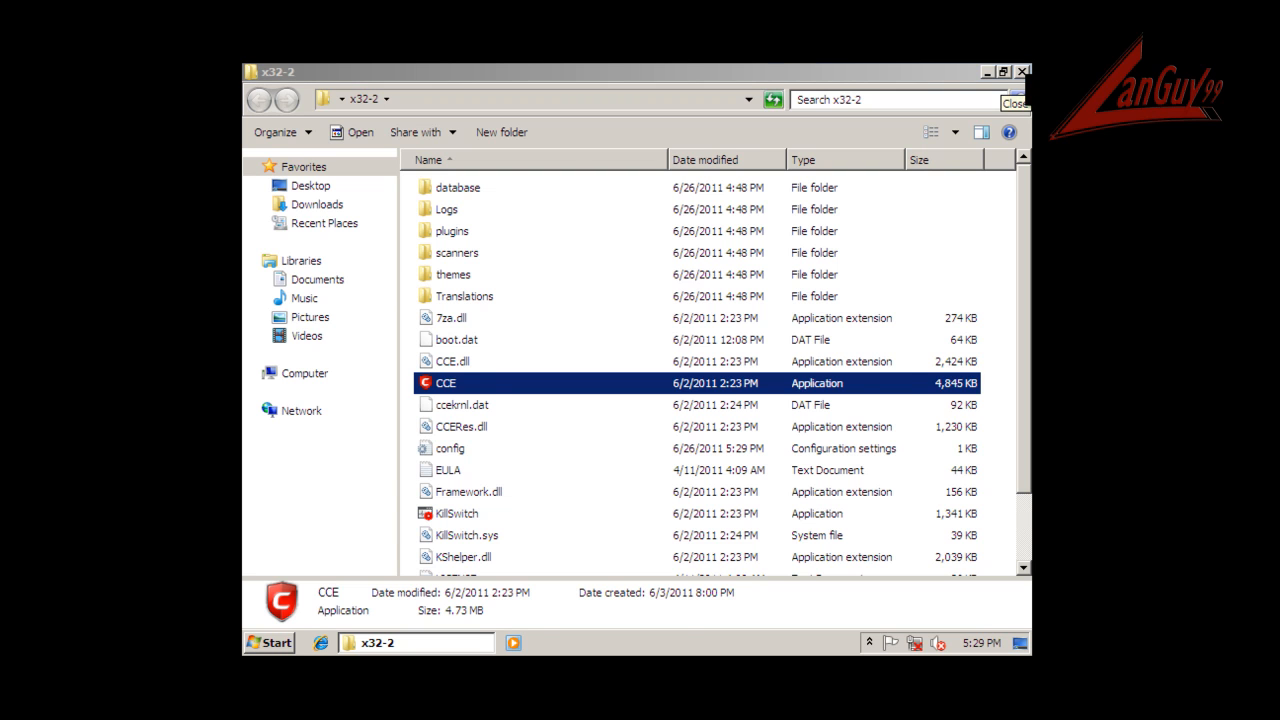
{"action": "left_click", "coordinate": [1022, 72]}
{"action": "left_click", "coordinate": [785, 518]}
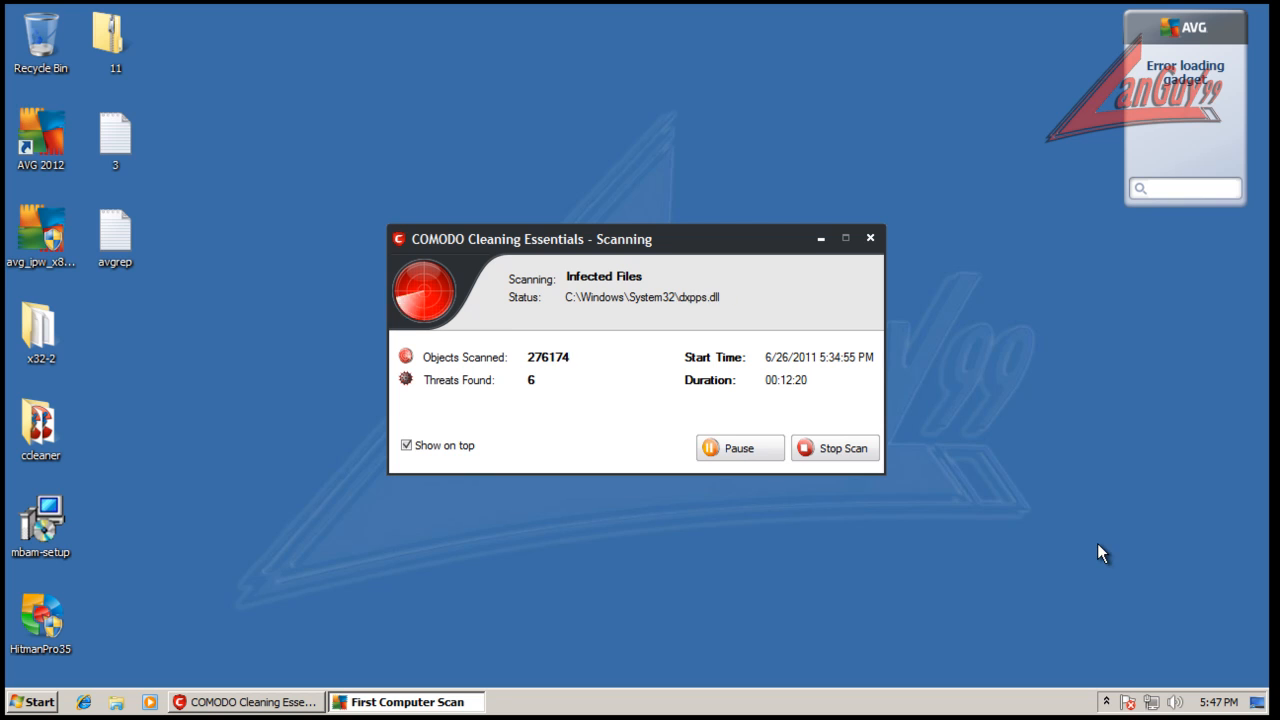
Stop the COMODO Cleaning Essentials full scan and open its results.
{"action": "left_click_drag", "start_coordinate": [702, 242], "coordinate": [707, 227]}
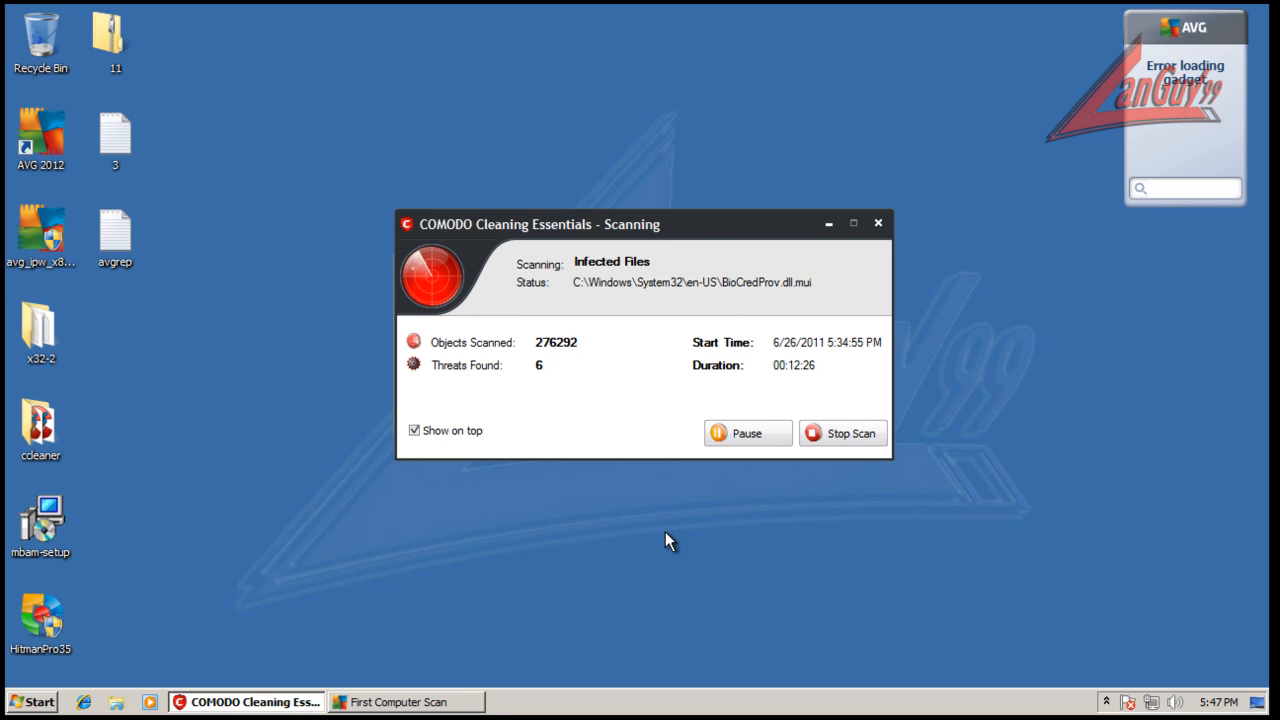
{"action": "left_click", "coordinate": [430, 701]}
{"action": "left_click", "coordinate": [838, 440]}
{"action": "left_click", "coordinate": [668, 381]}
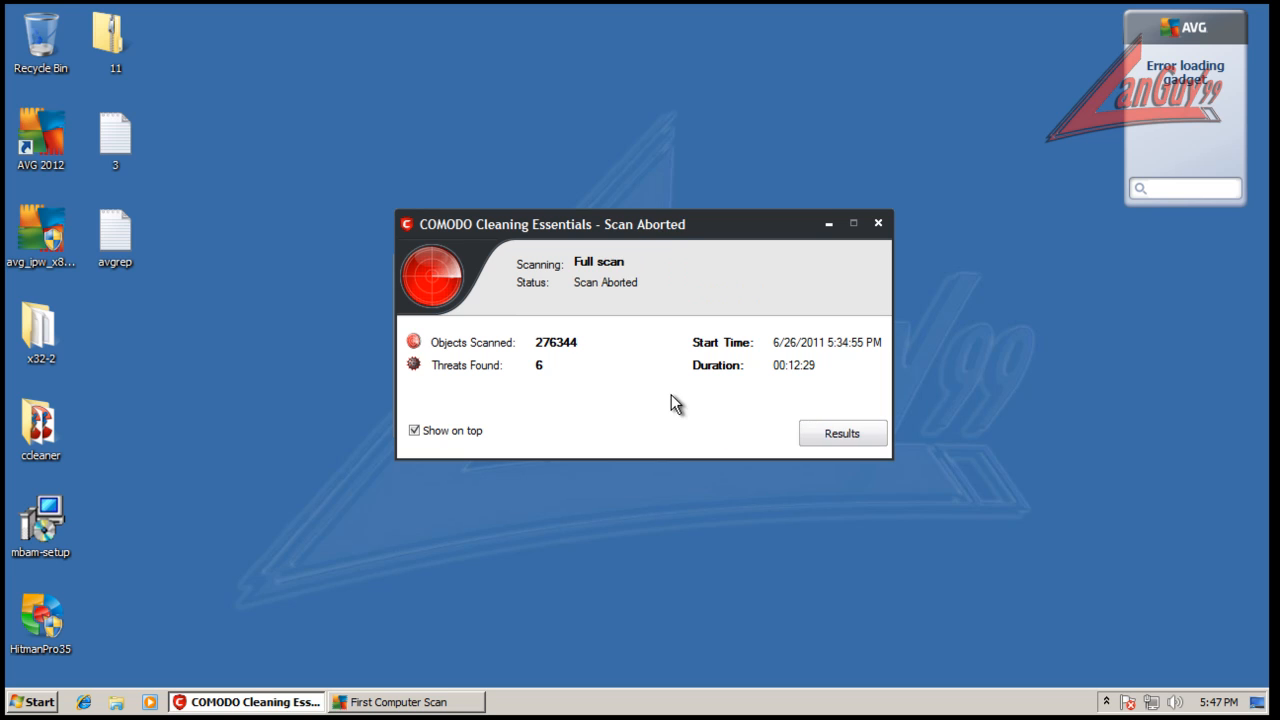
{"action": "left_click", "coordinate": [842, 433]}
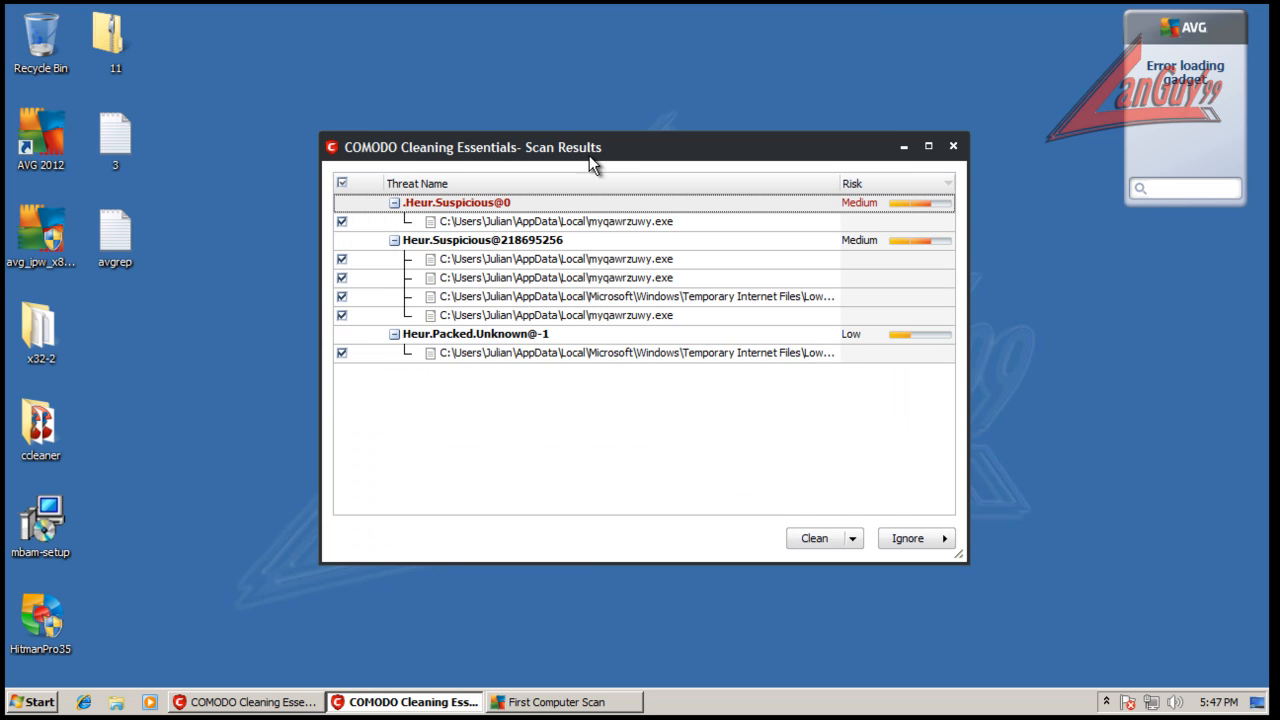
Clean all the threats listed in the COMODO scan results and decline the computer restart.
{"action": "left_click_drag", "start_coordinate": [609, 150], "coordinate": [568, 176]}
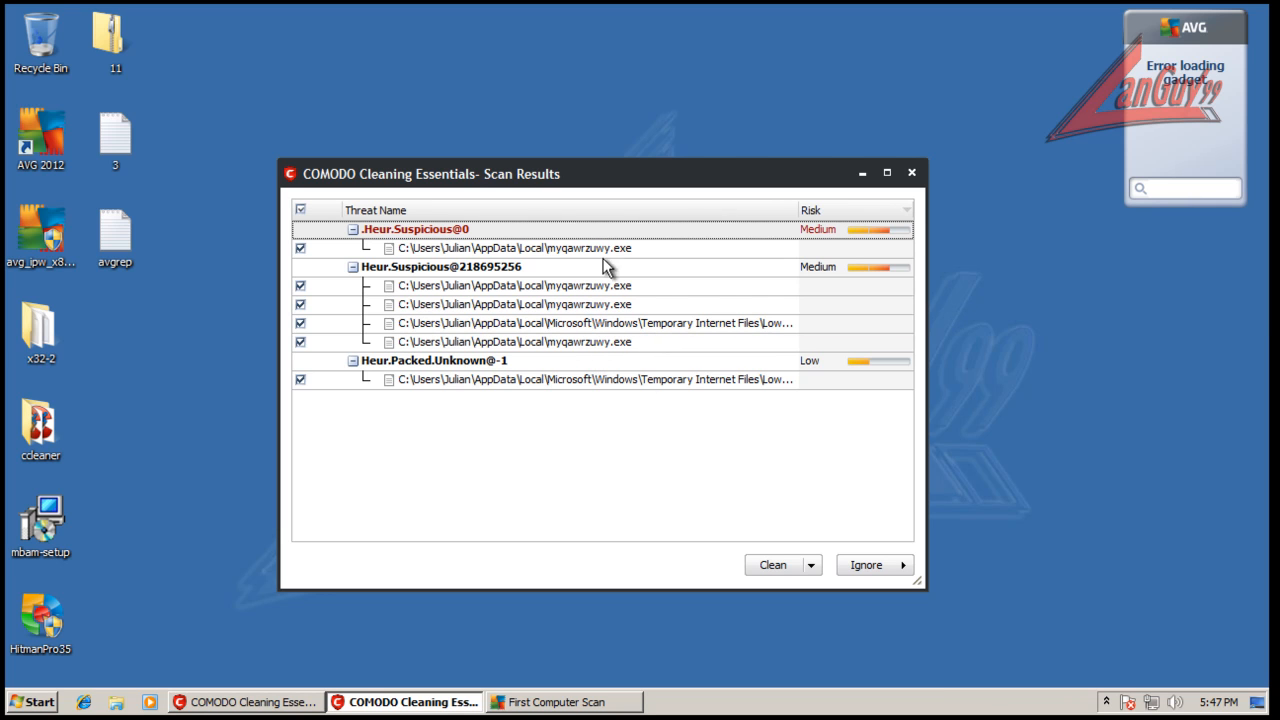
{"action": "left_click", "coordinate": [1107, 702]}
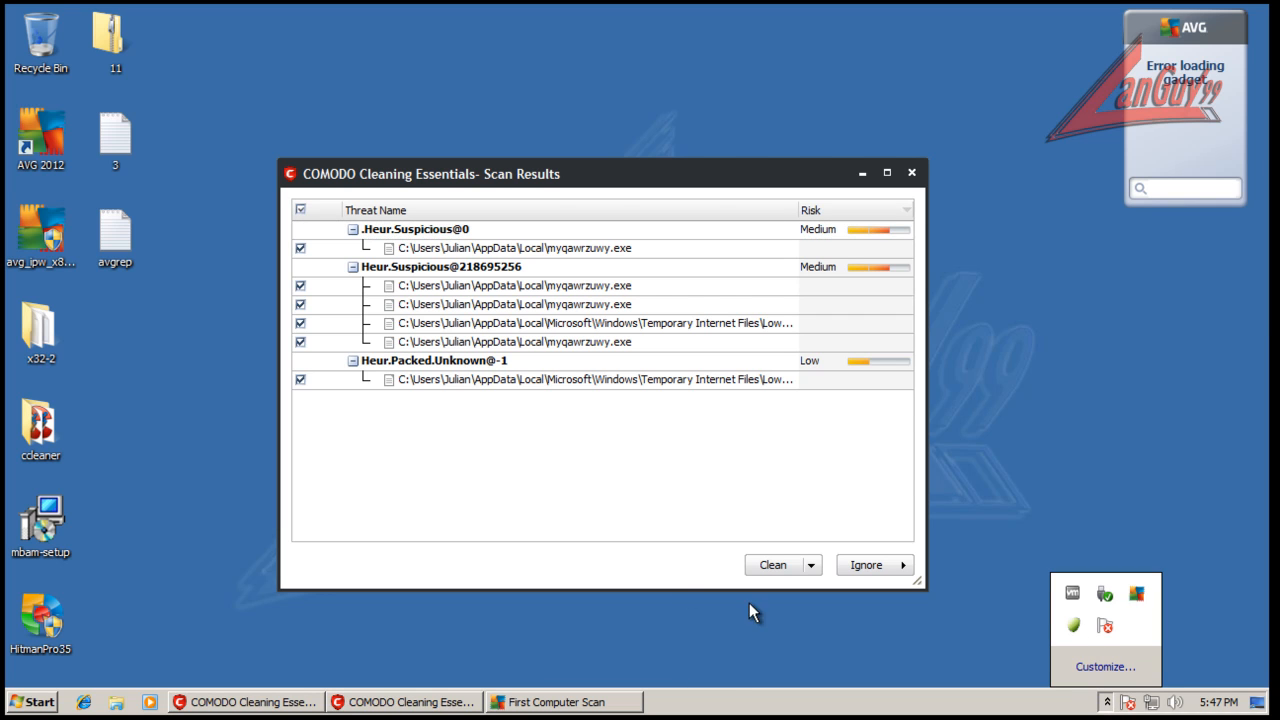
{"action": "left_click", "coordinate": [772, 565]}
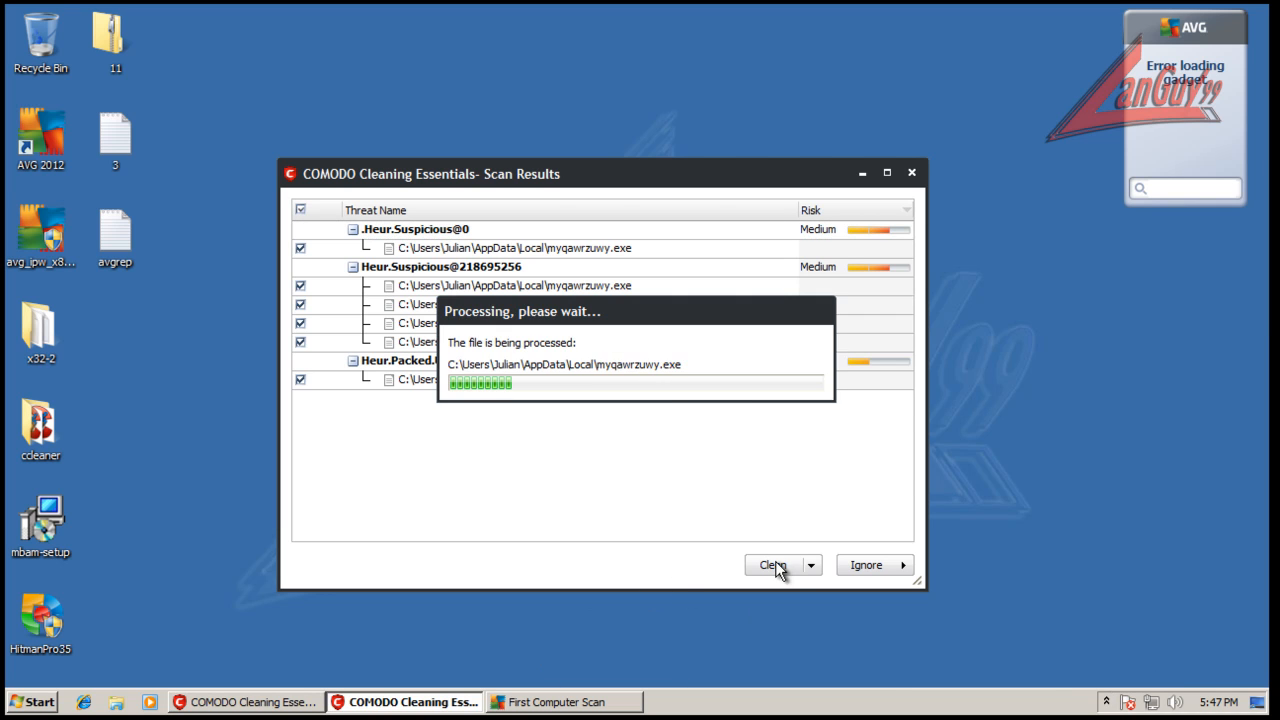
{"action": "left_click", "coordinate": [1107, 702]}
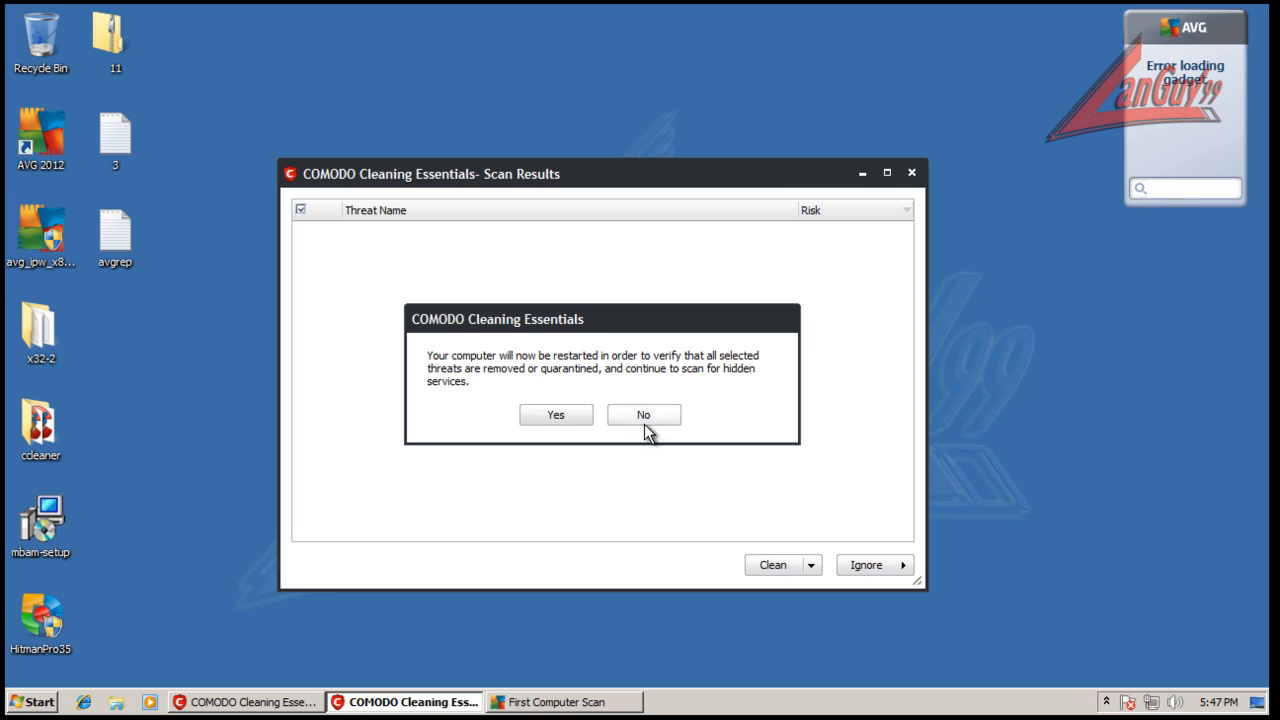
{"action": "left_click", "coordinate": [643, 417]}
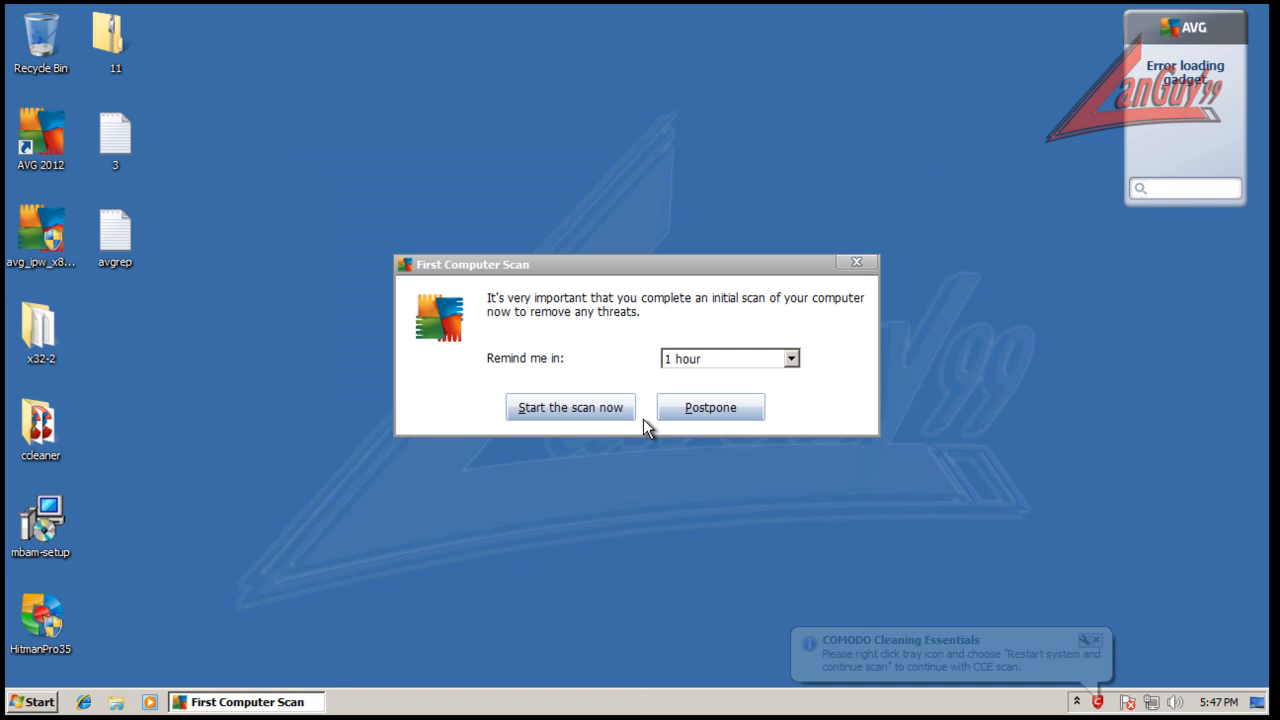
Postpone AVG's first computer scan by 1 hour and exit COMODO Cleaning Essentials from the notification area.
{"action": "left_click", "coordinate": [726, 413]}
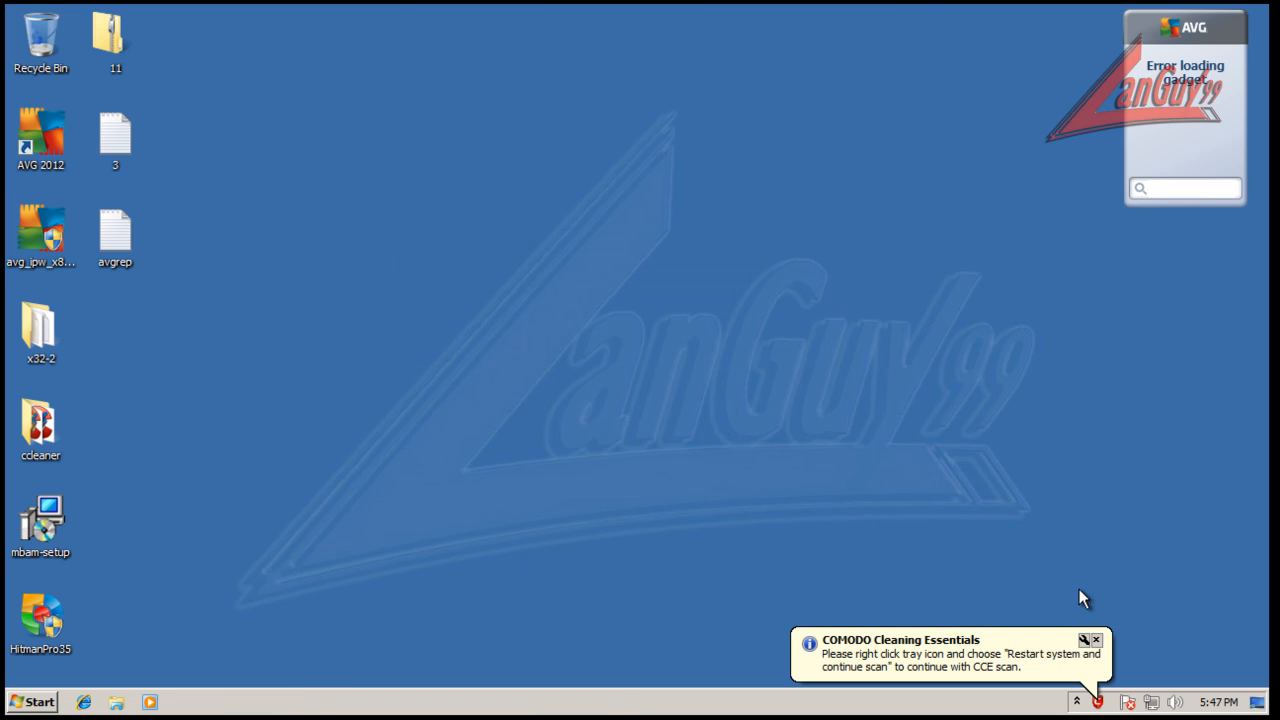
{"action": "left_click", "coordinate": [1097, 641]}
{"action": "left_click", "coordinate": [1106, 701]}
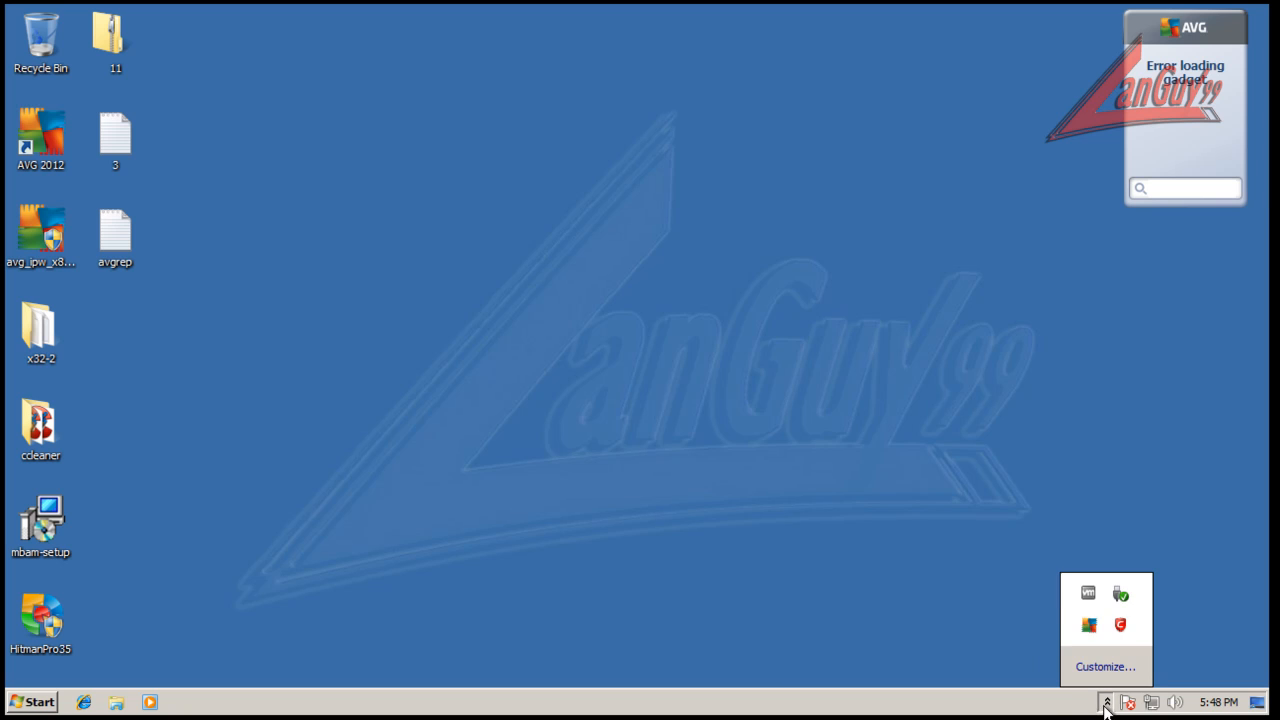
{"action": "right_click", "coordinate": [1124, 628]}
{"action": "left_click", "coordinate": [1106, 662]}
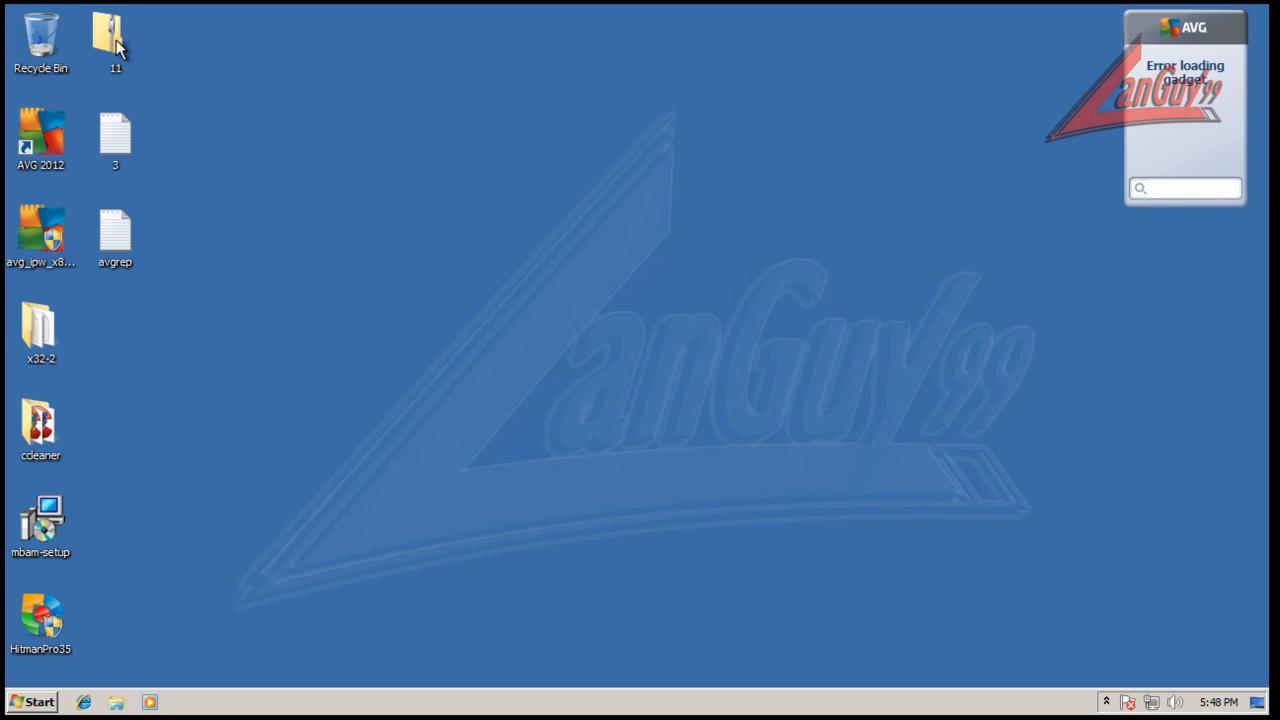
Open the zipped 11 archive on the desktop and bring up the AVG user interface from the notification area.
{"action": "left_click", "coordinate": [1106, 703]}
{"action": "double_click", "coordinate": [103, 39]}
{"action": "left_click", "coordinate": [1106, 703]}
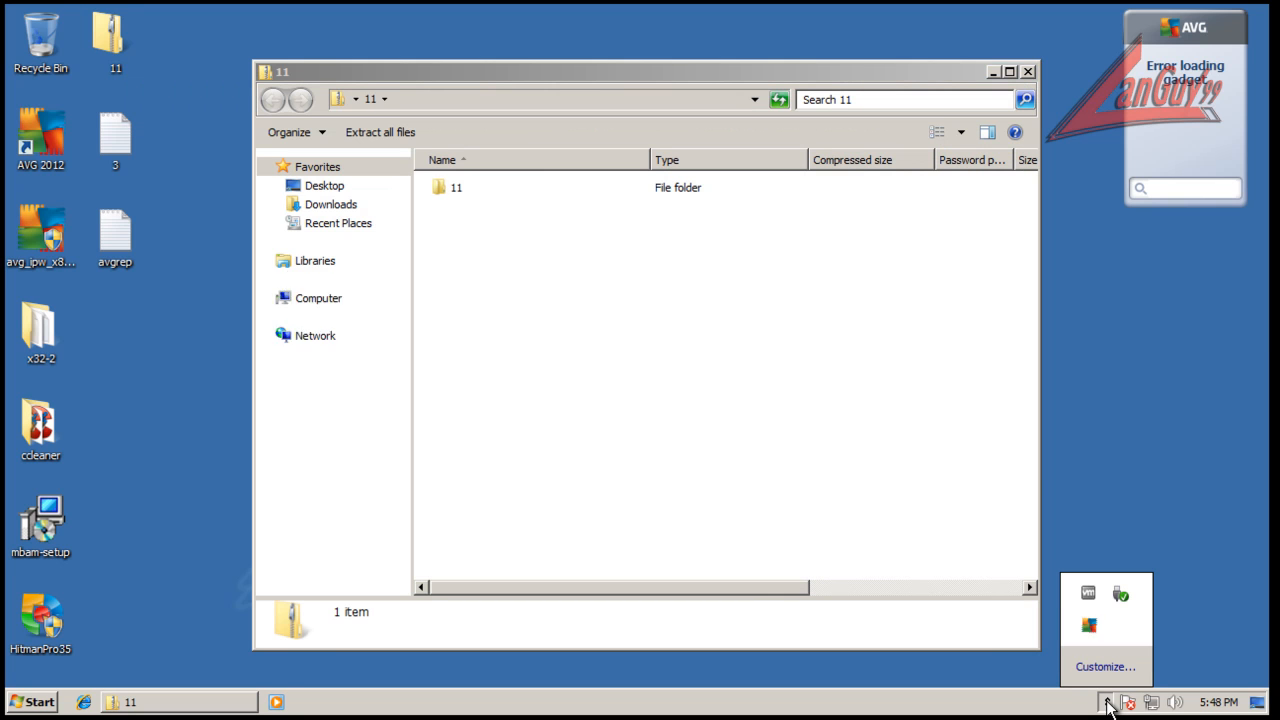
{"action": "right_click", "coordinate": [1090, 627]}
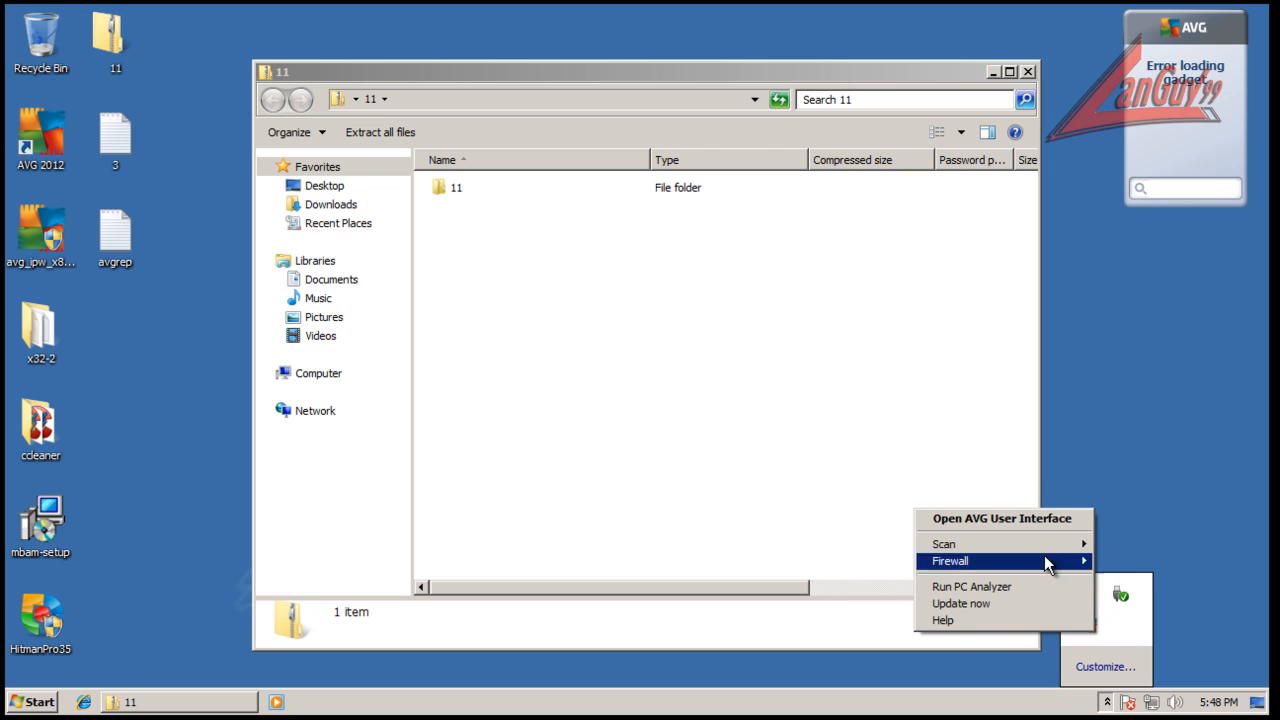
{"action": "mouse_move", "coordinate": [1046, 548]}
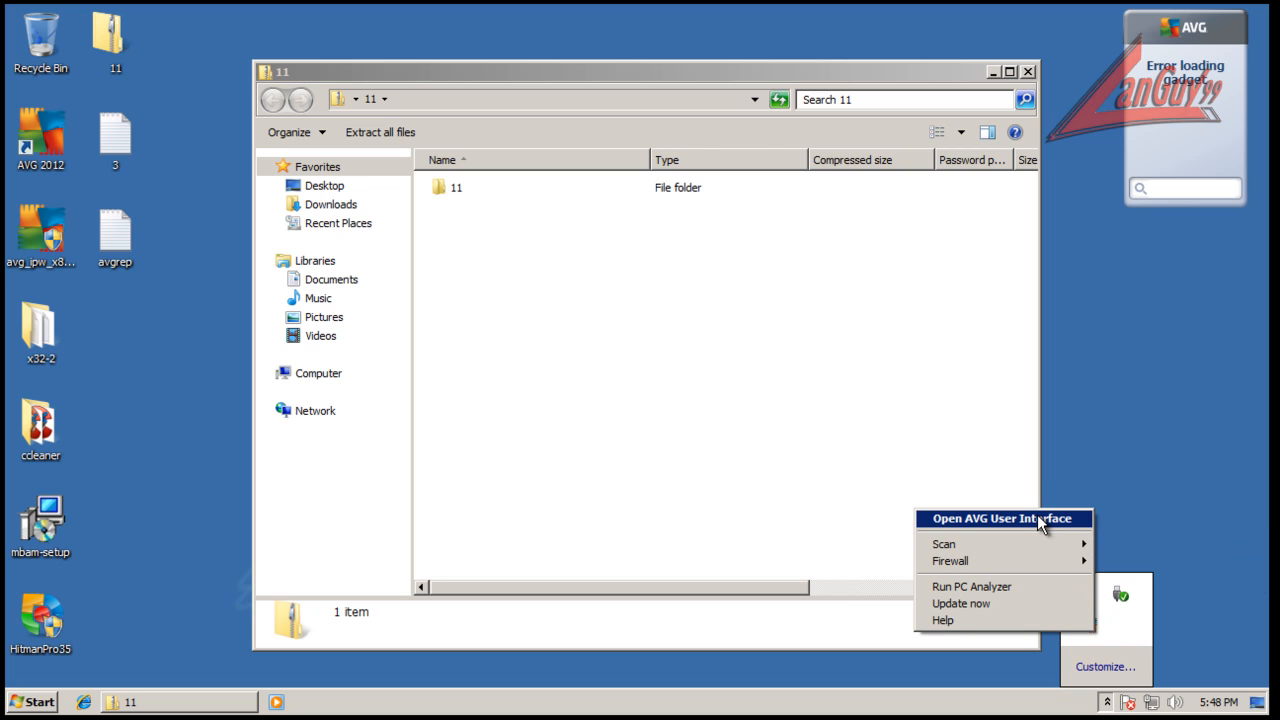
{"action": "left_click", "coordinate": [1040, 519]}
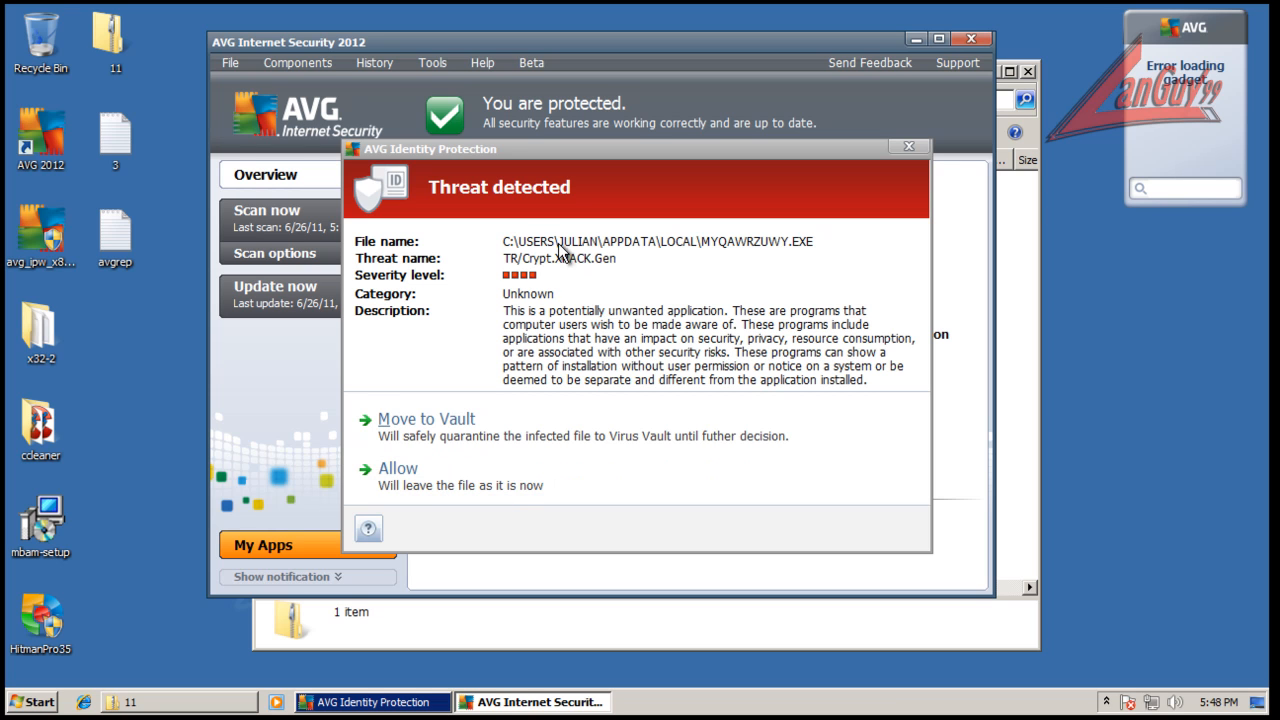
Move the detected threat MYQAWRZUWY.EXE to the Virus Vault and hide the removal progress.
{"action": "mouse_move", "coordinate": [519, 148]}
{"action": "left_mouse_down"}
{"action": "mouse_move", "coordinate": [522, 379]}
{"action": "mouse_move", "coordinate": [507, 388]}
{"action": "mouse_move", "coordinate": [498, 126]}
{"action": "mouse_move", "coordinate": [505, 171]}
{"action": "mouse_move", "coordinate": [508, 160]}
{"action": "left_mouse_up"}
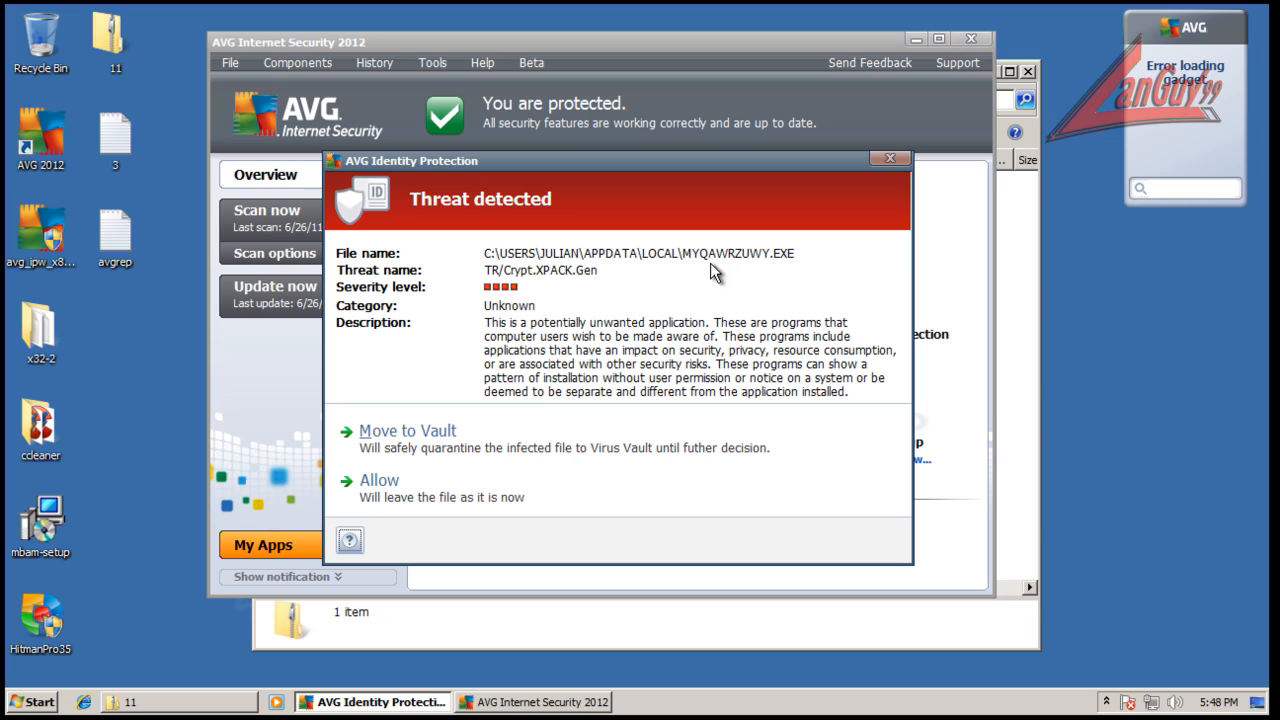
{"action": "left_click", "coordinate": [443, 447]}
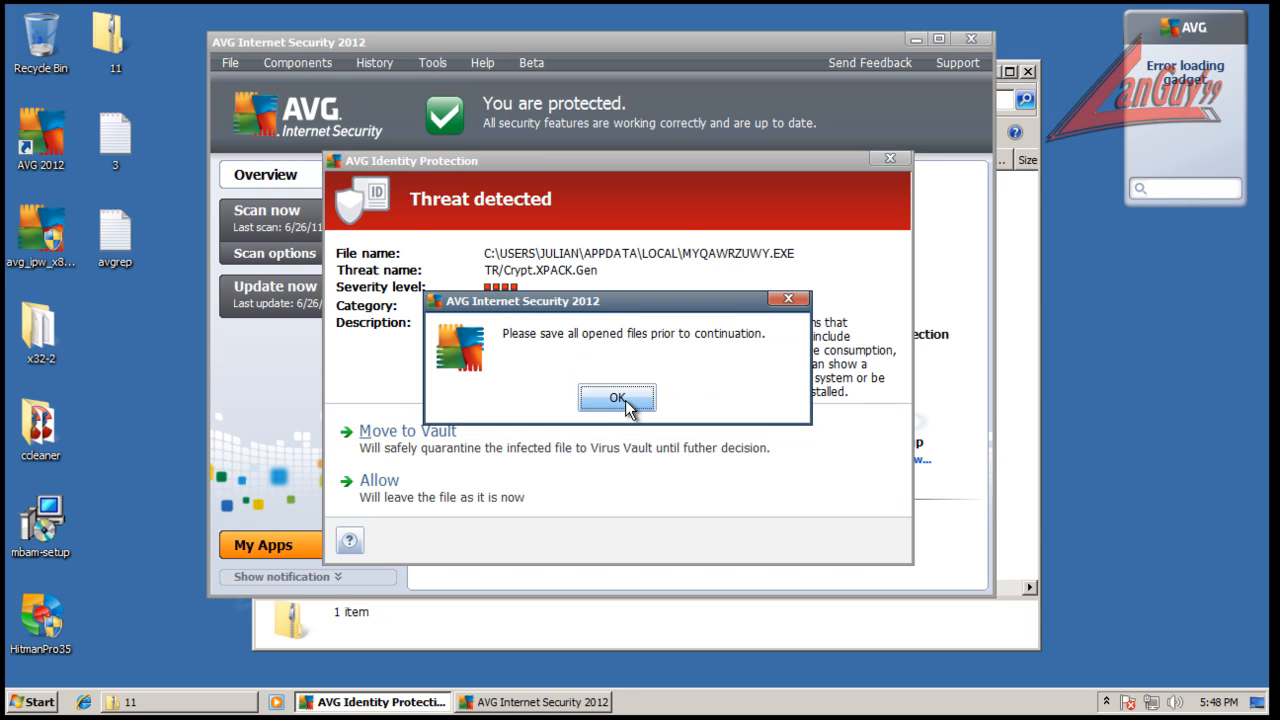
{"action": "left_click", "coordinate": [617, 399]}
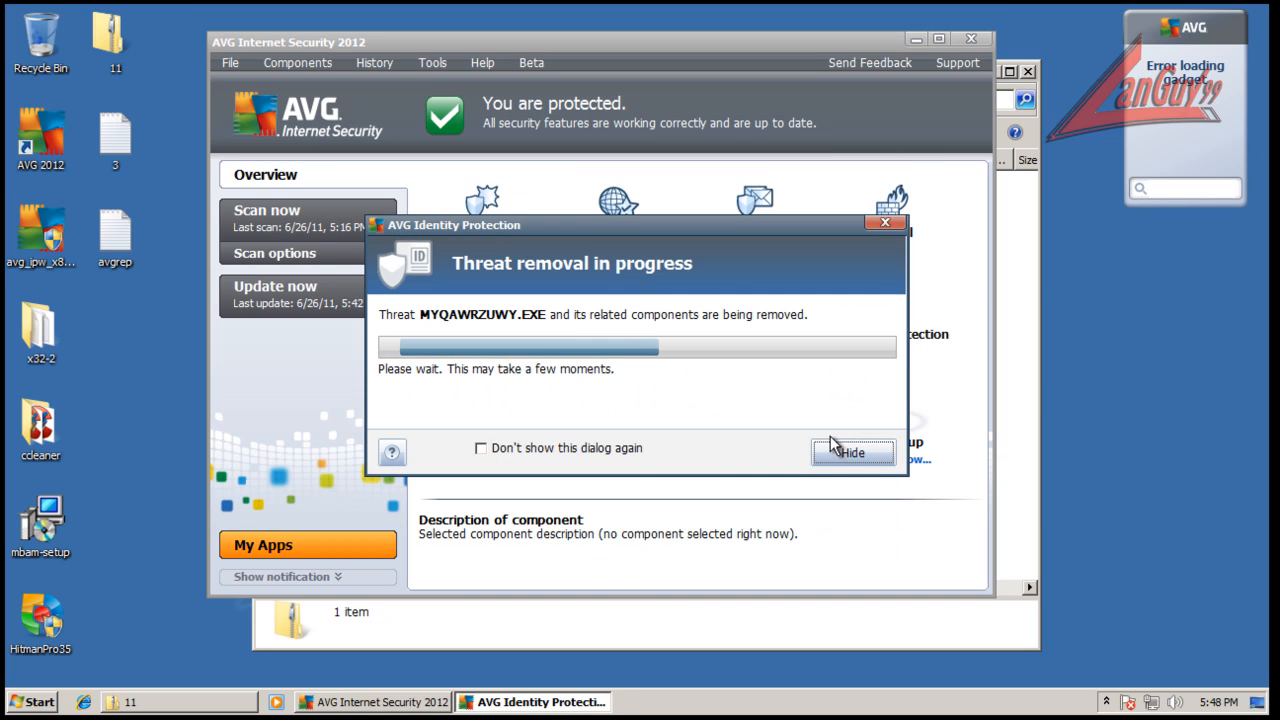
{"action": "left_click", "coordinate": [842, 453]}
Disable the Anti-Virus Resident Shield, save and authorize the change, dismiss the threat removal report, and minimize AVG.
{"action": "left_click", "coordinate": [491, 229]}
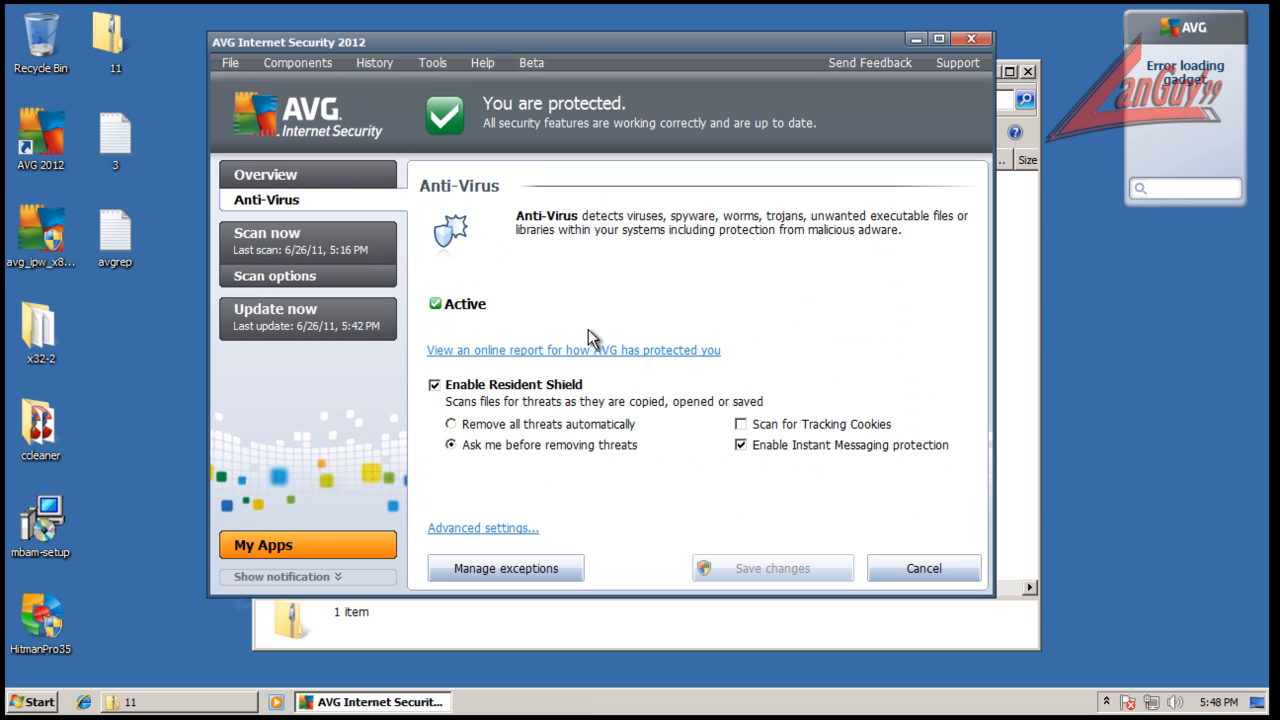
{"action": "left_click", "coordinate": [449, 392]}
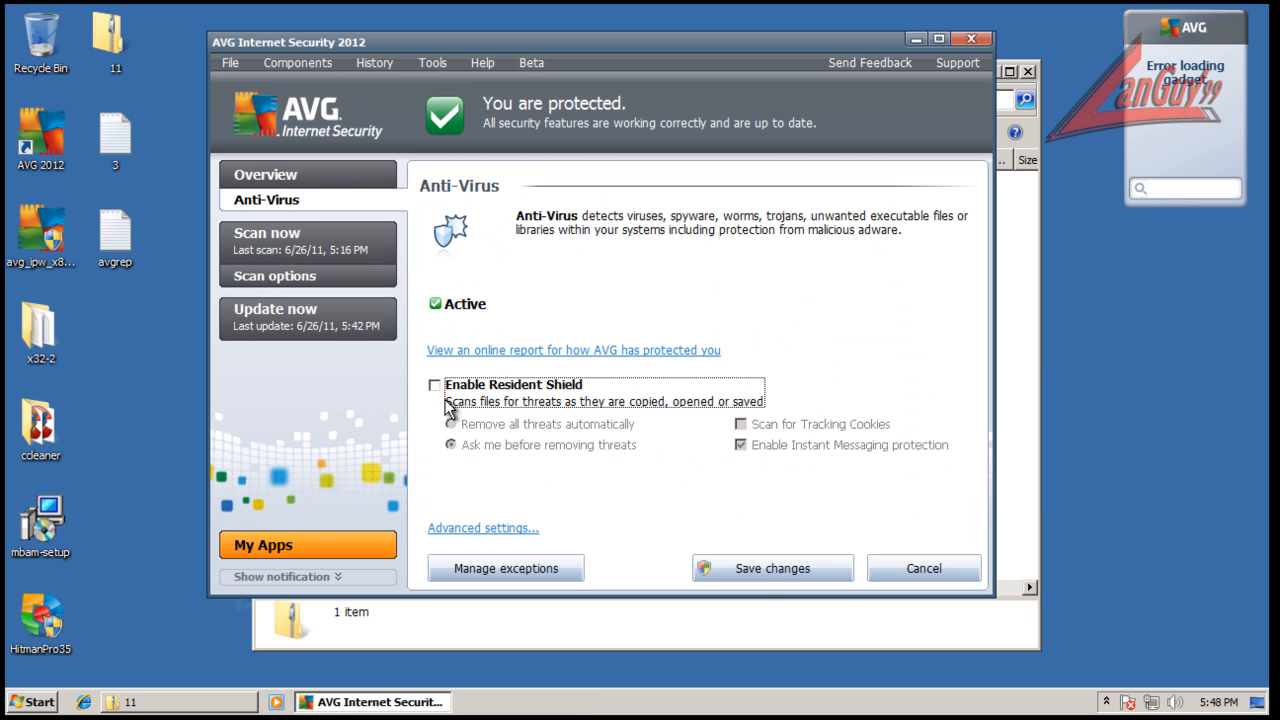
{"action": "left_click", "coordinate": [767, 572]}
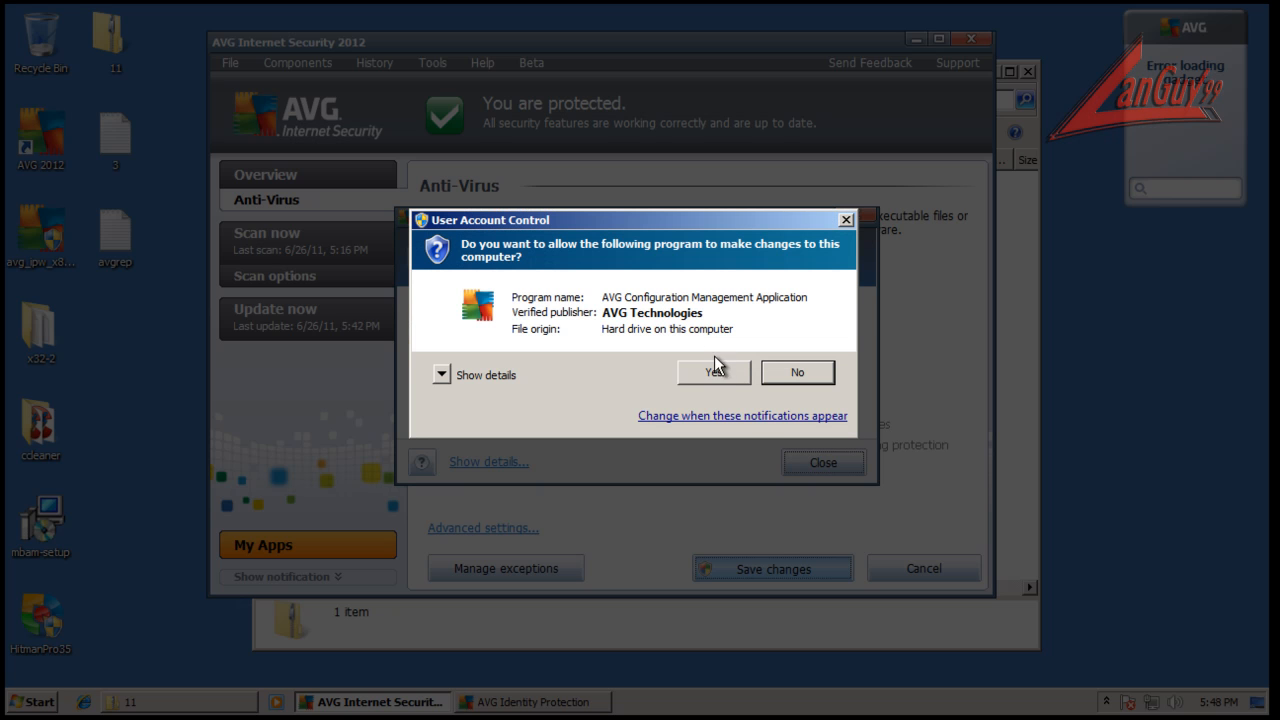
{"action": "left_click", "coordinate": [713, 372]}
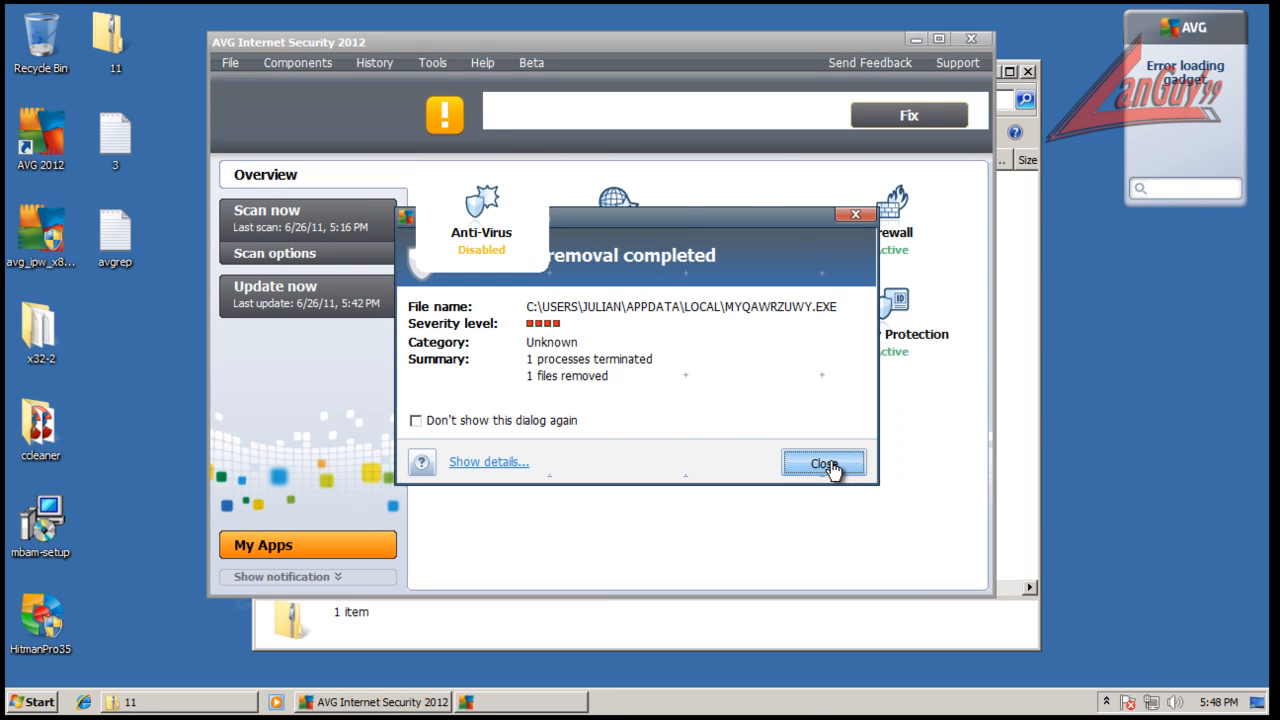
{"action": "left_click", "coordinate": [823, 463]}
{"action": "left_click", "coordinate": [917, 39]}
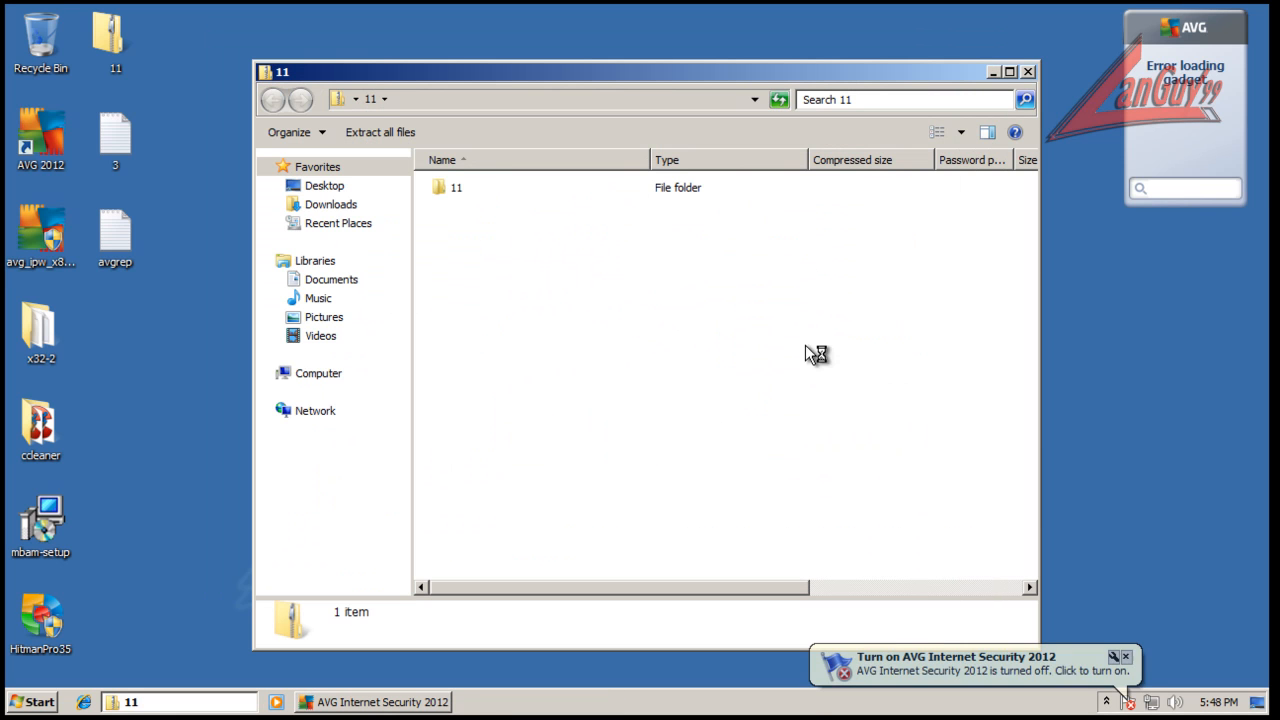
Extract the 11 folder from the archive to the desktop and scan it with AVG, showing the running scan.
{"action": "left_click_drag", "start_coordinate": [435, 182], "coordinate": [116, 337]}
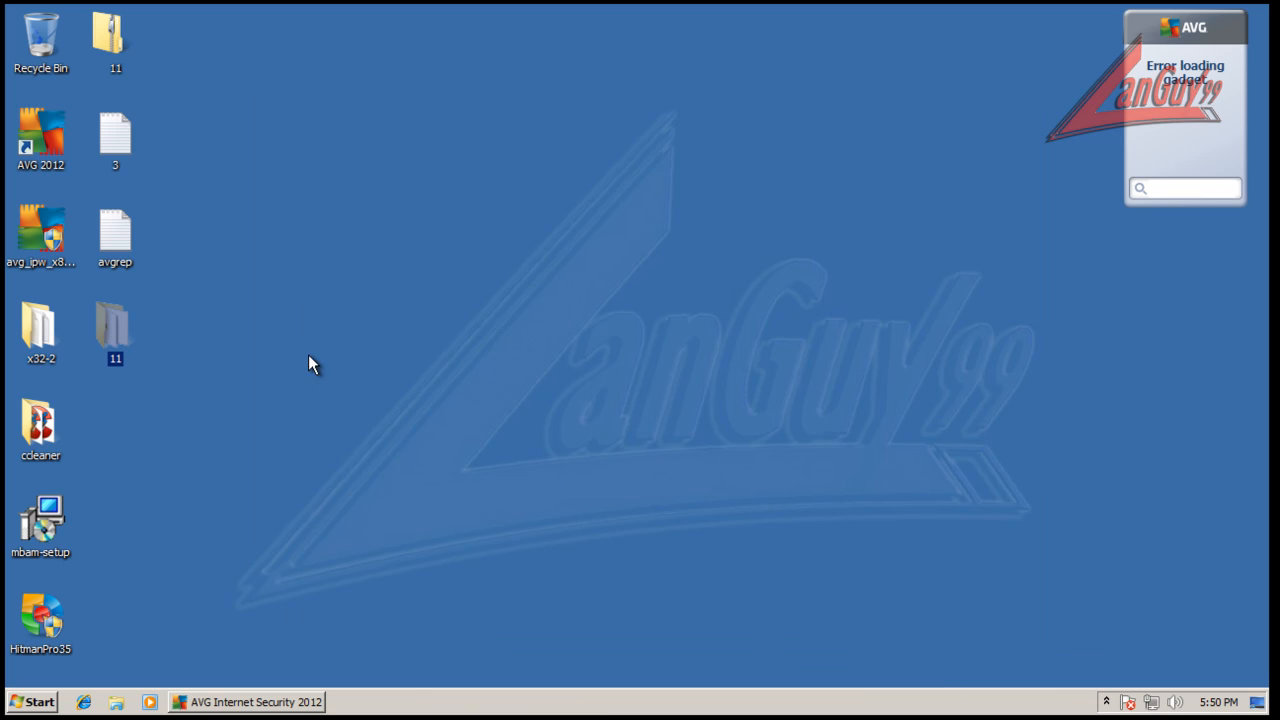
{"action": "left_click", "coordinate": [298, 376]}
{"action": "right_click", "coordinate": [125, 327]}
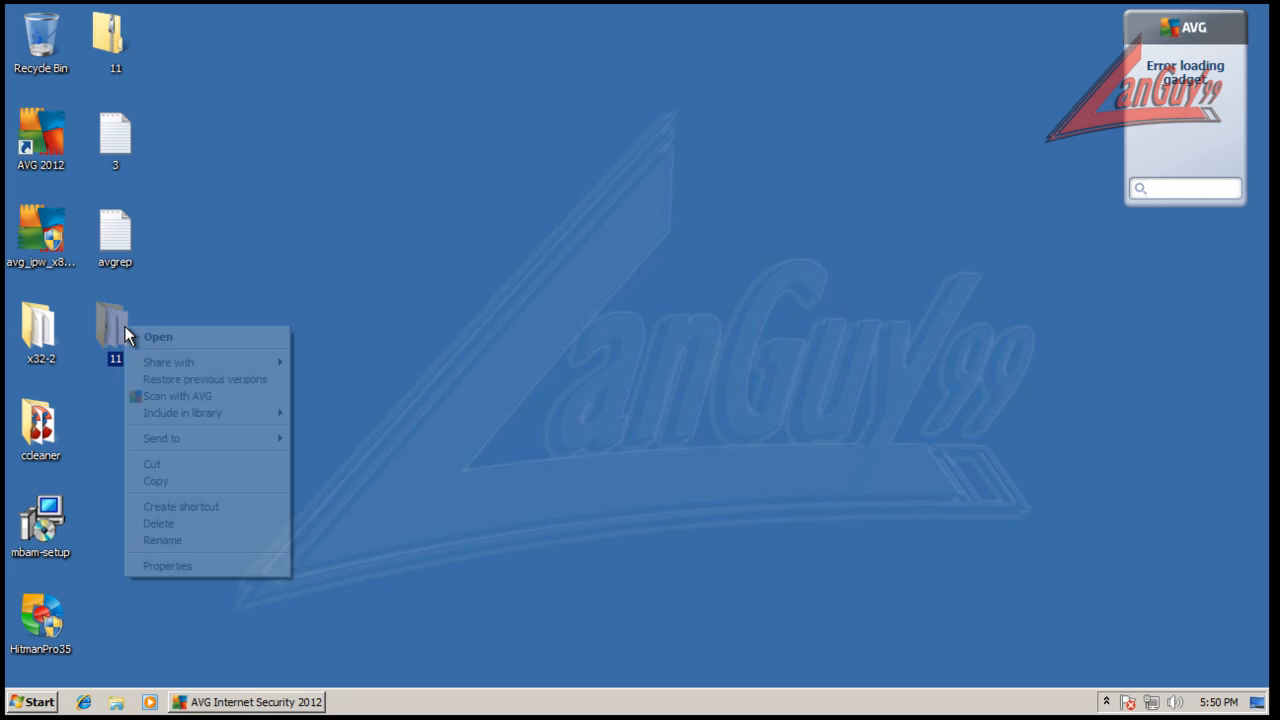
{"action": "left_click", "coordinate": [222, 400]}
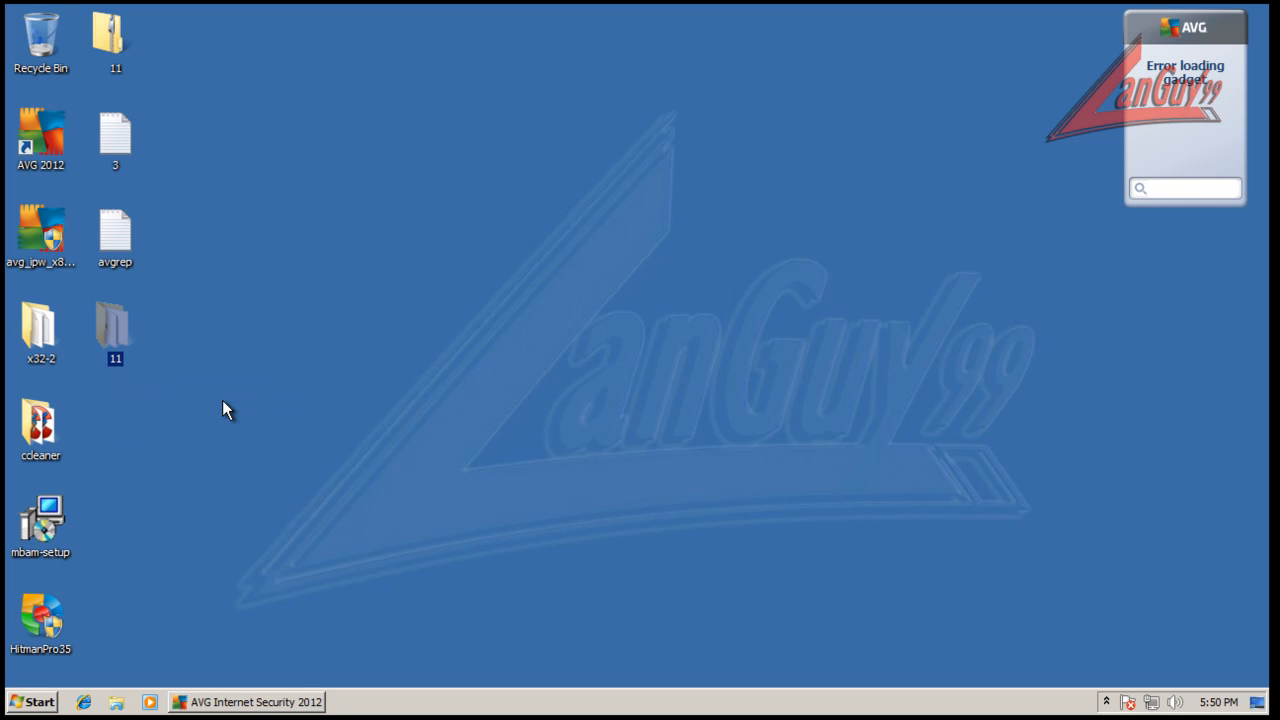
{"action": "left_click", "coordinate": [300, 703]}
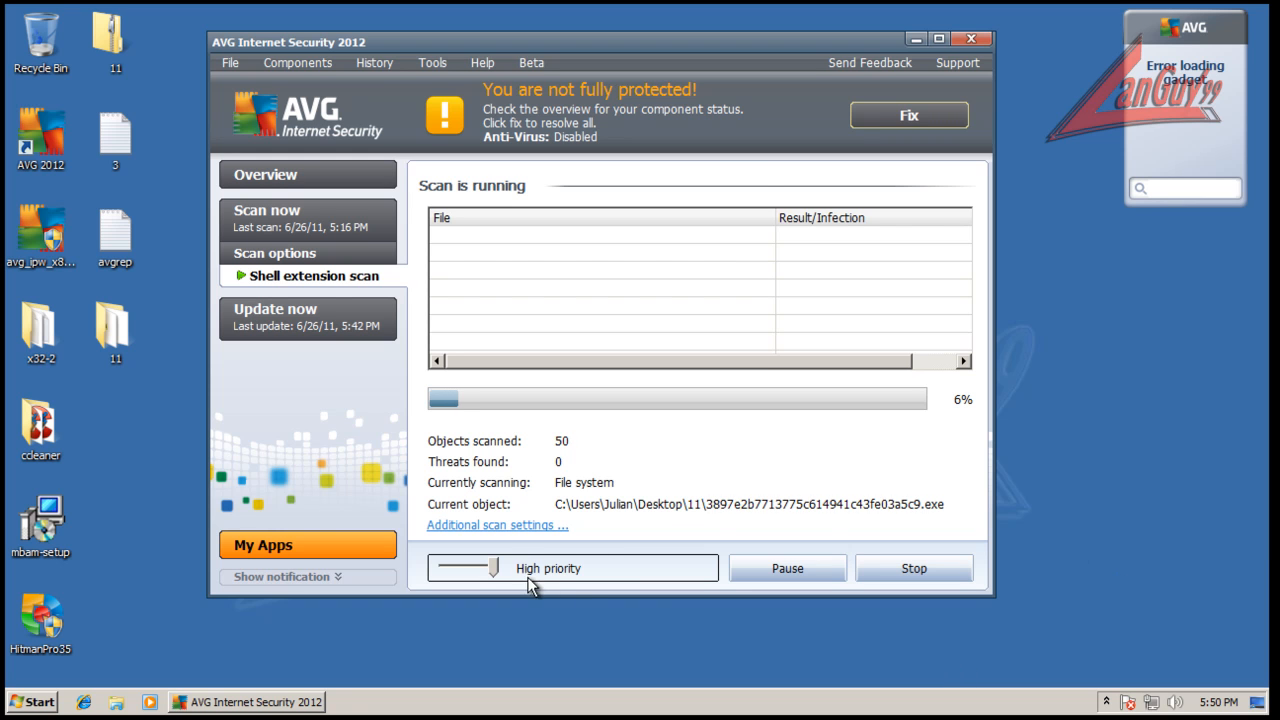
Check the additional scan settings without changes, and view the item count of the extracted 11 folder.
{"action": "left_click", "coordinate": [531, 526]}
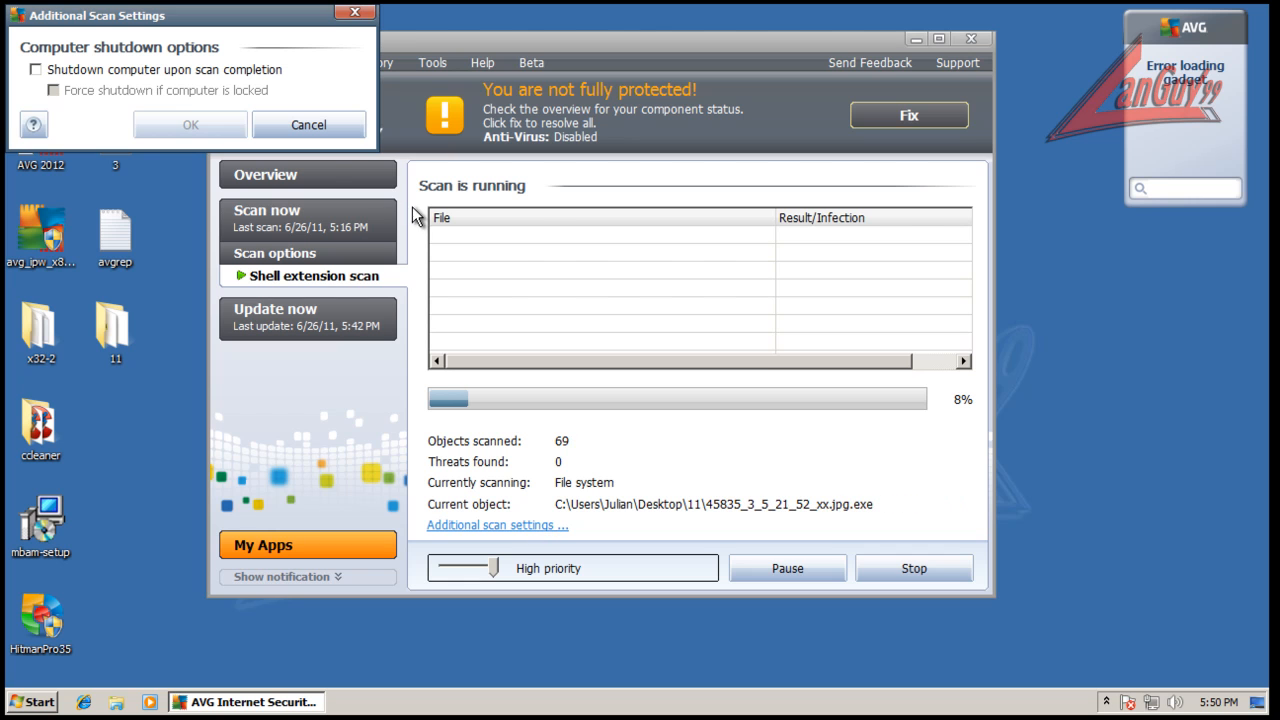
{"action": "left_click", "coordinate": [330, 128]}
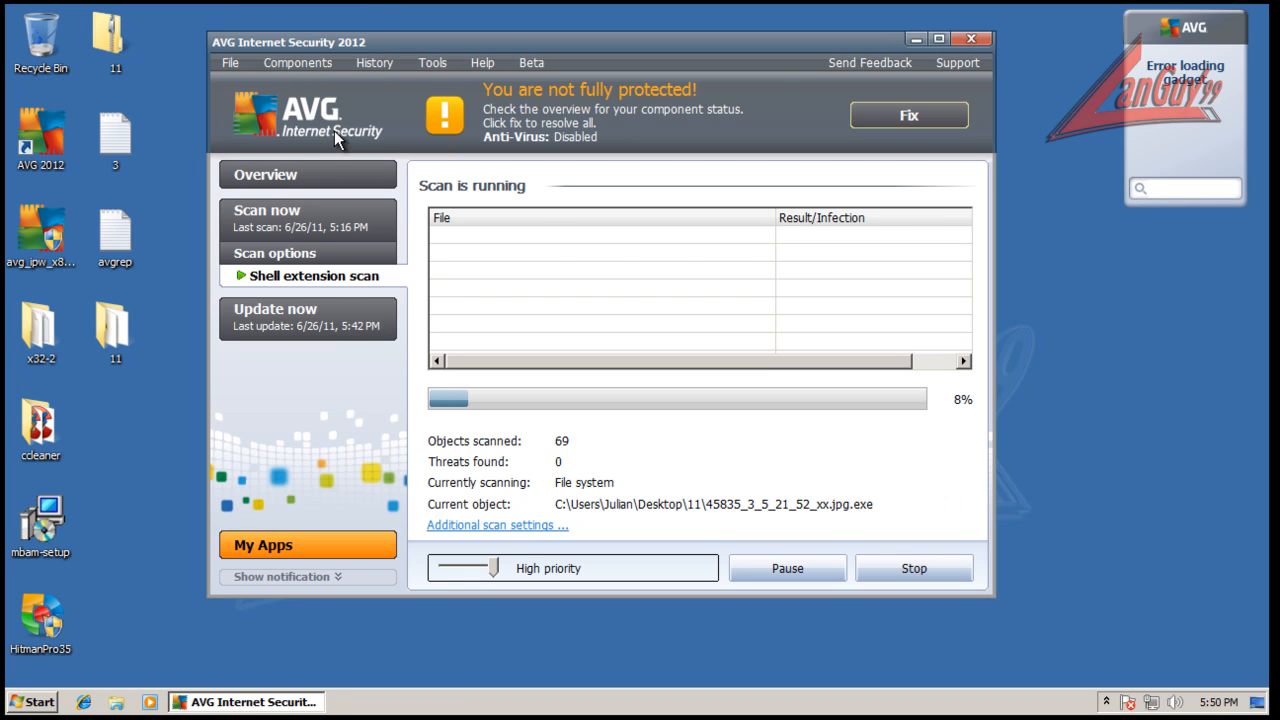
{"action": "double_click", "coordinate": [127, 338]}
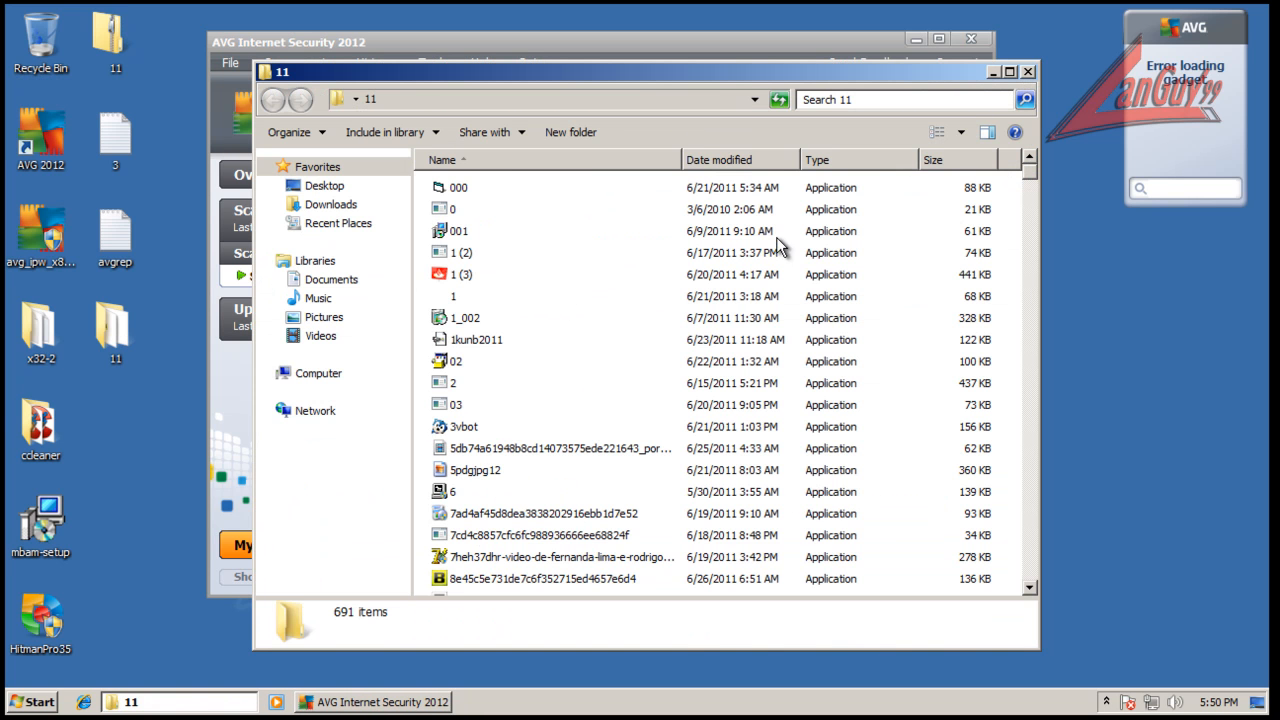
{"action": "left_click", "coordinate": [1027, 72]}
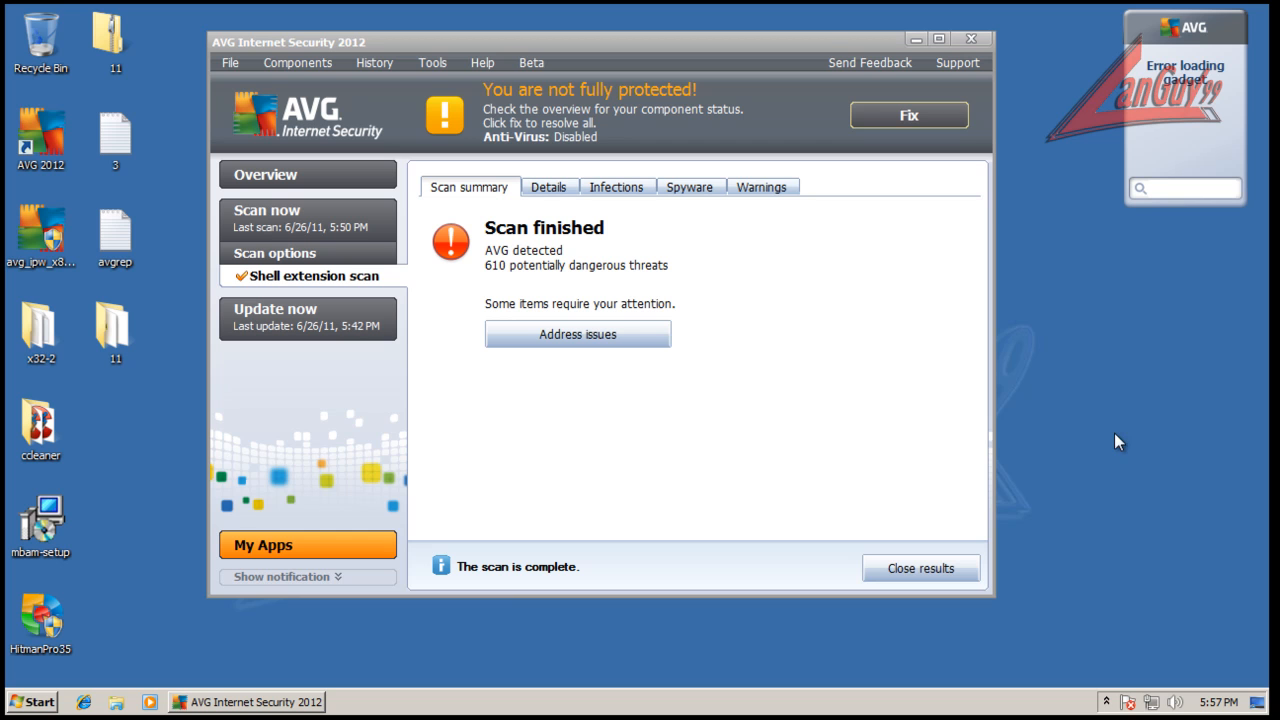
Address the issues in the finished scan by removing all unhealed items in the Warnings results.
{"action": "left_click_drag", "start_coordinate": [827, 42], "coordinate": [875, 49]}
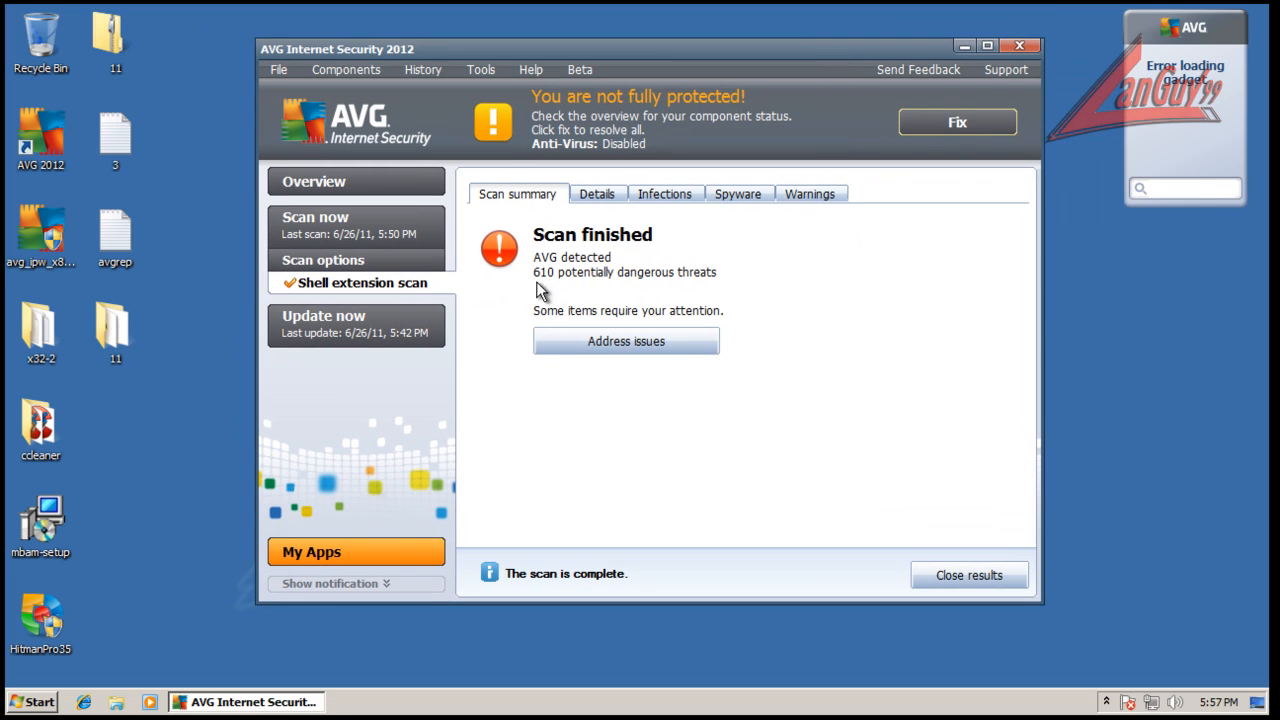
{"action": "left_click", "coordinate": [608, 343]}
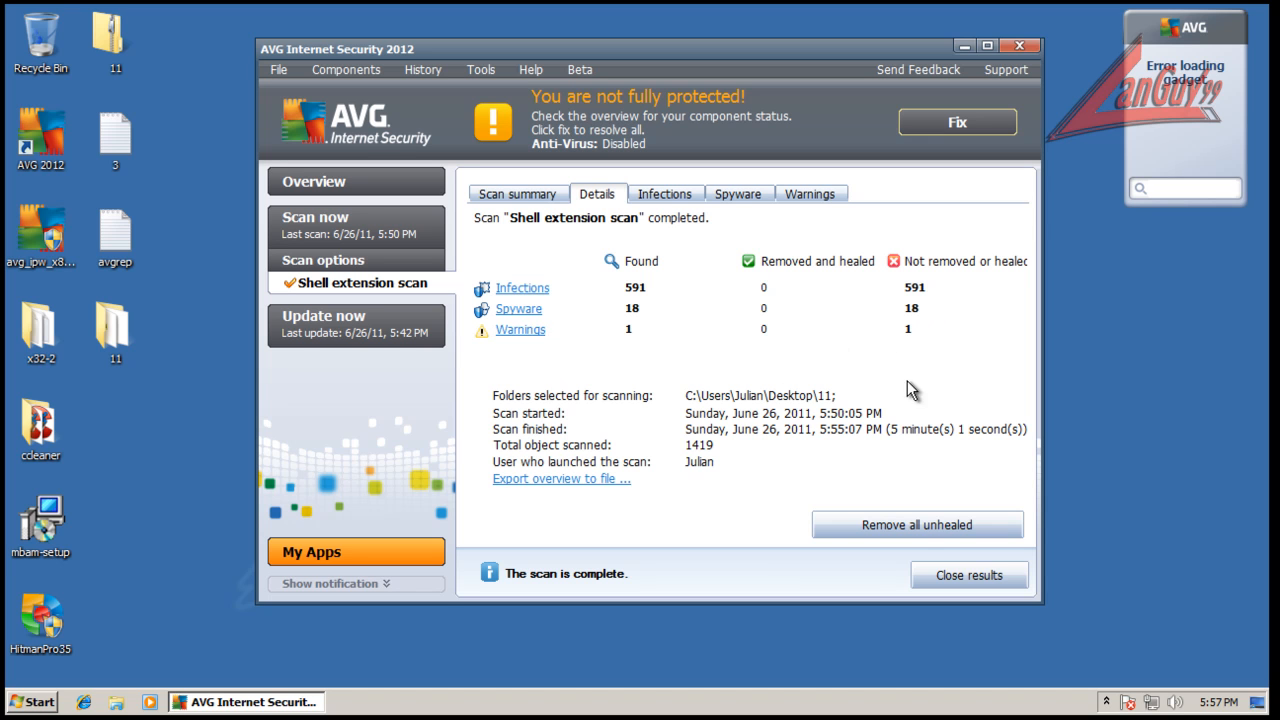
{"action": "left_click", "coordinate": [516, 331]}
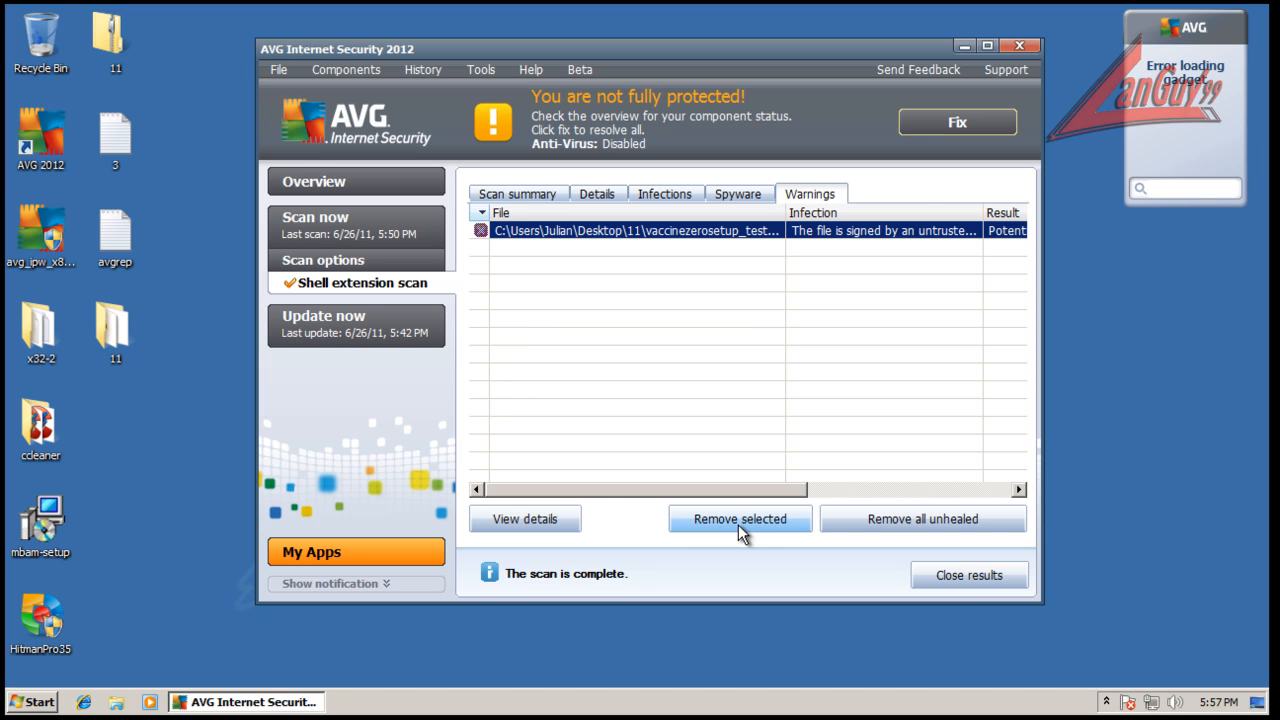
{"action": "left_click", "coordinate": [888, 524]}
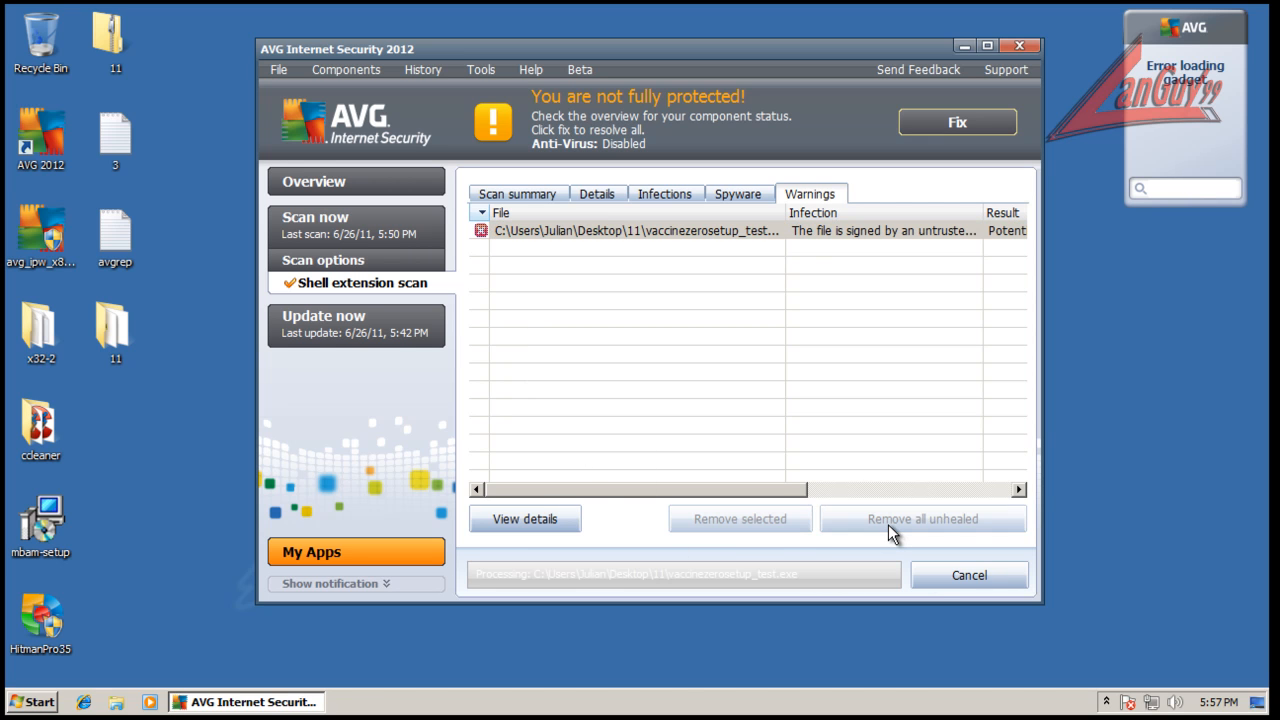
Check the scan details, and remove all unhealed items in the Spyware and Infections results.
{"action": "left_click", "coordinate": [595, 196]}
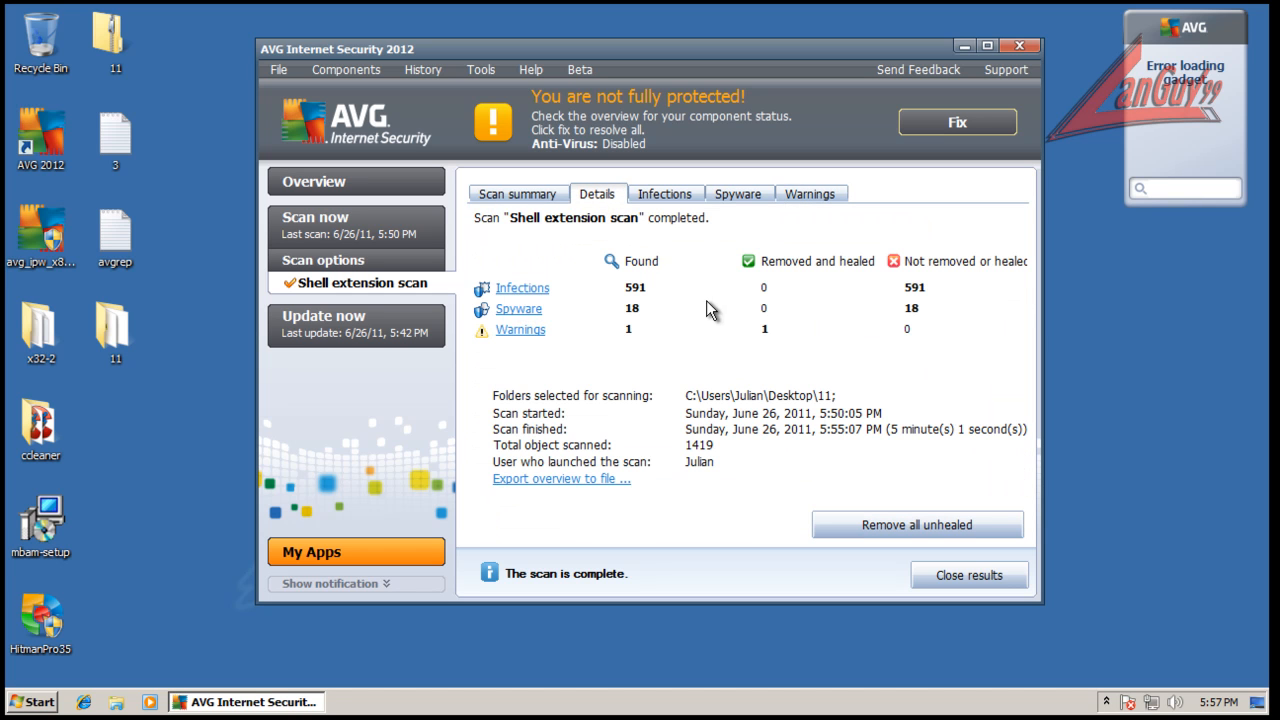
{"action": "left_click", "coordinate": [745, 199]}
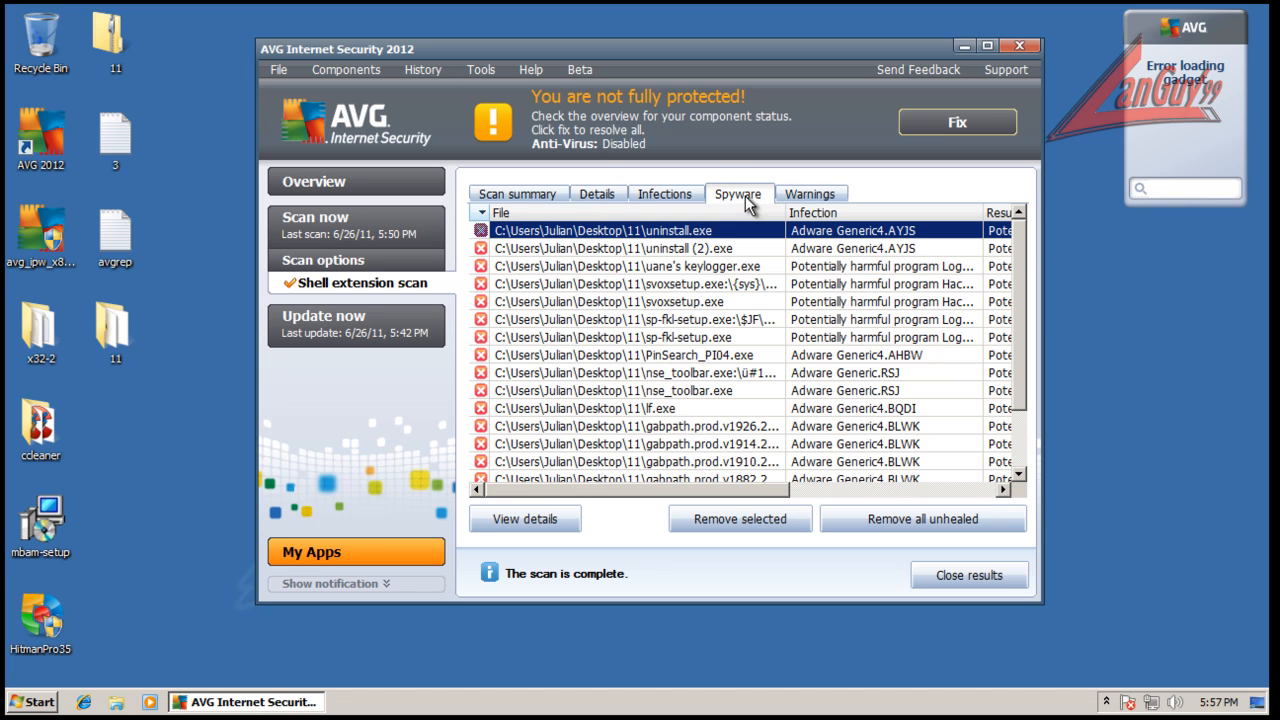
{"action": "left_click", "coordinate": [878, 522]}
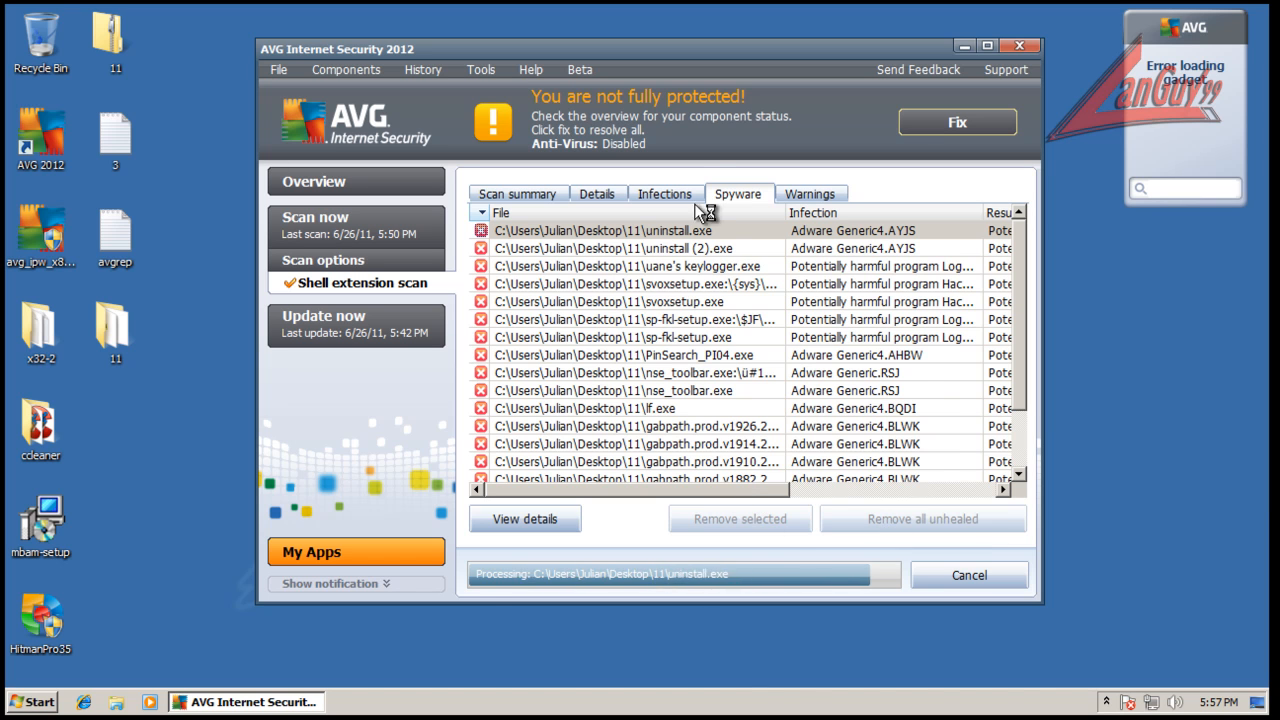
{"action": "left_click", "coordinate": [664, 195]}
{"action": "left_click", "coordinate": [887, 516]}
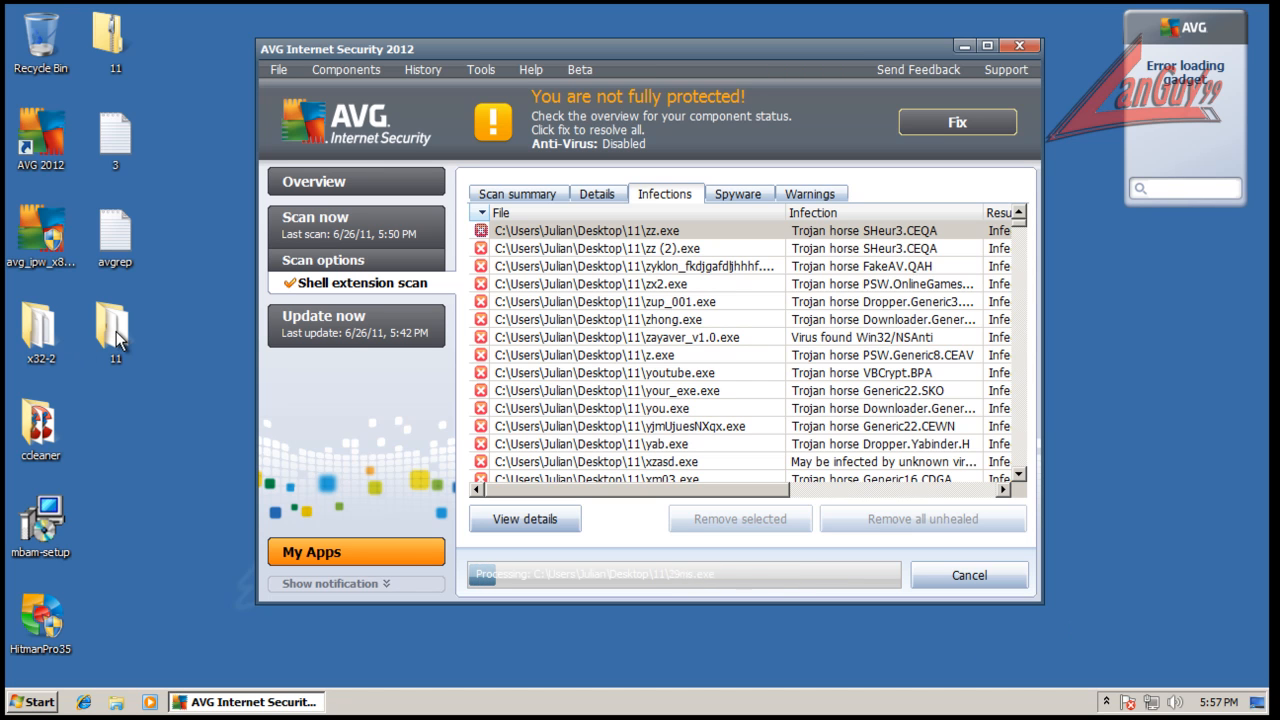
Open Calculator, move it clear of the scan results, and begin a subtraction from 691.
{"action": "left_click", "coordinate": [33, 701]}
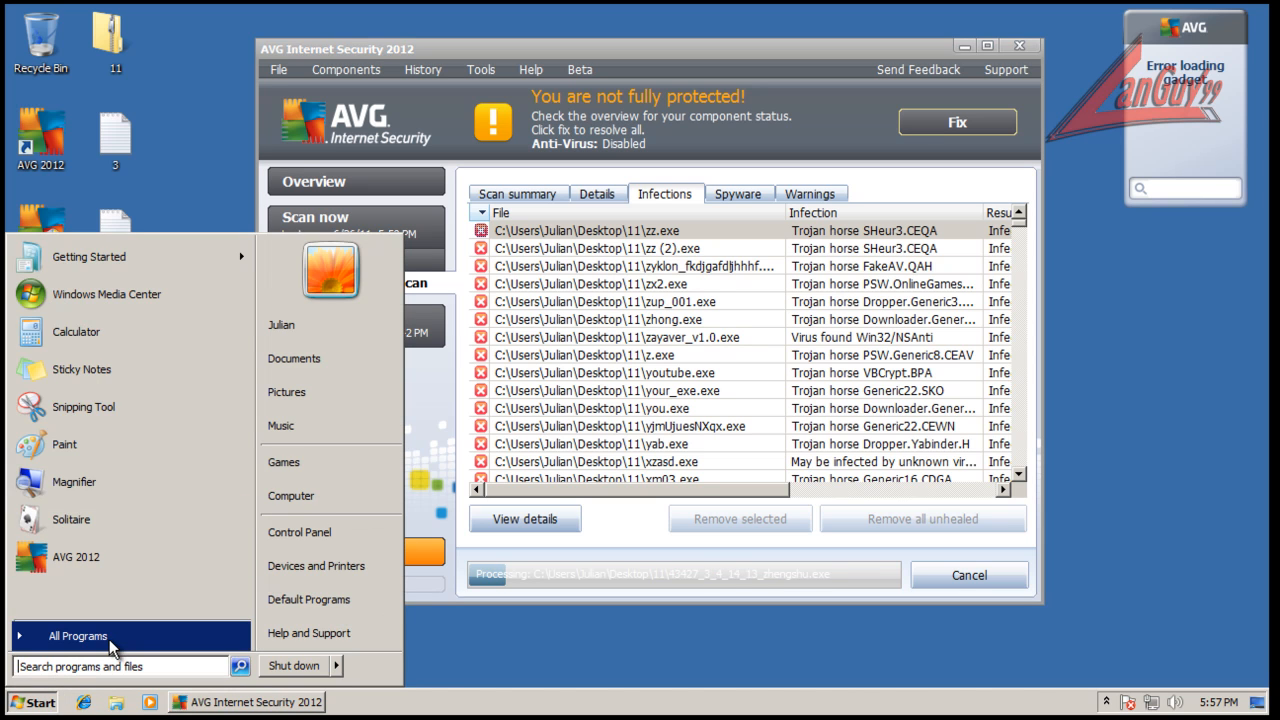
{"action": "left_click", "coordinate": [68, 333]}
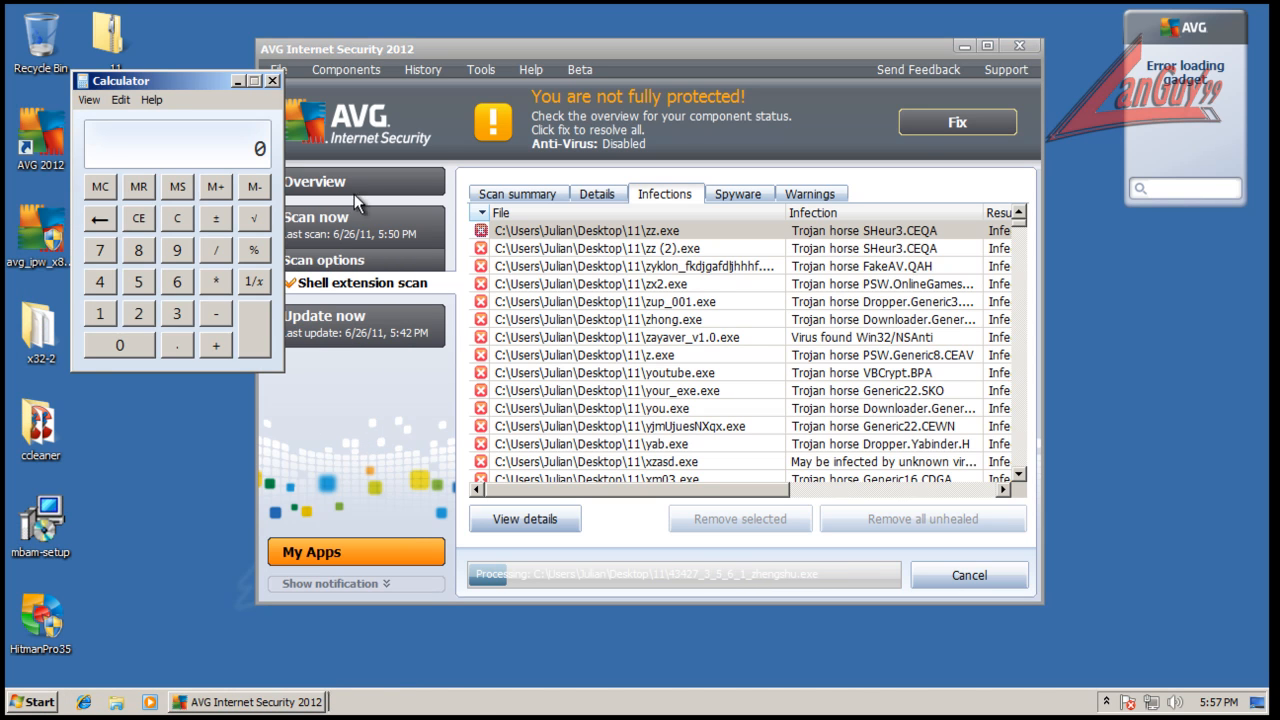
{"action": "left_click_drag", "start_coordinate": [182, 81], "coordinate": [300, 54]}
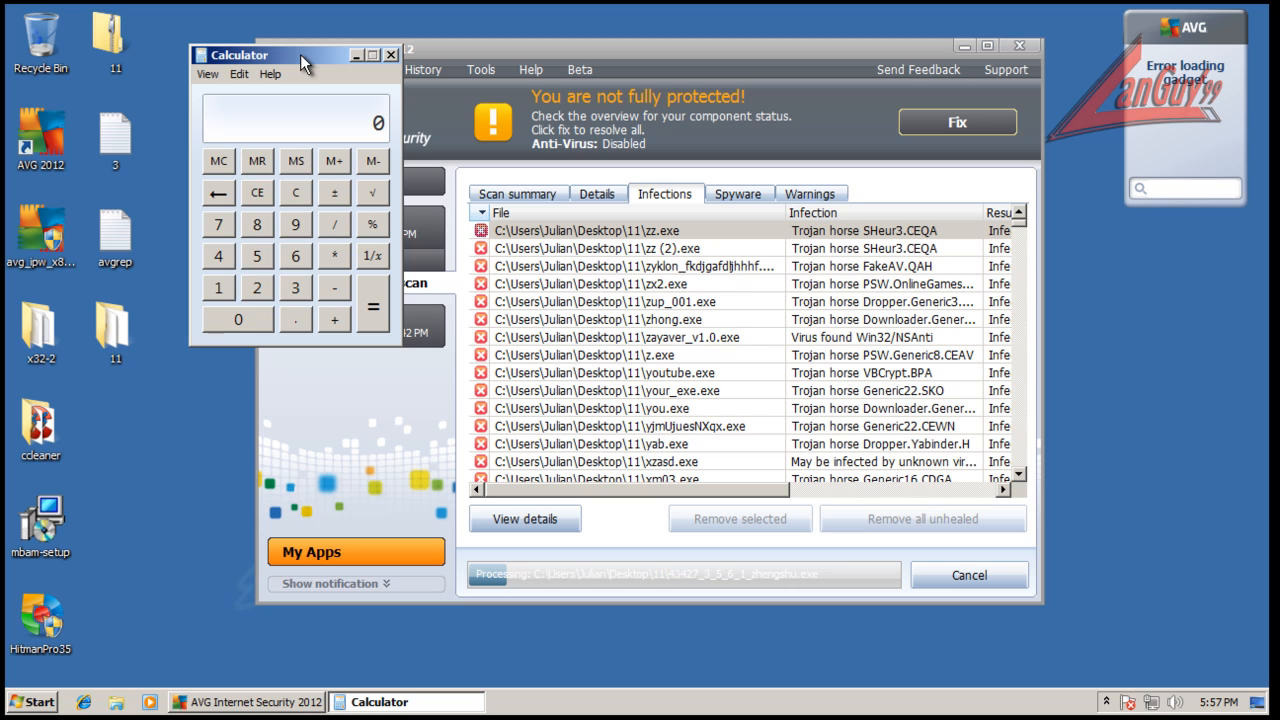
{"action": "type", "text": "691"}
{"action": "key", "text": "minus"}
Review the problem details of the AVG User Interface crash and close the program.
{"action": "left_click", "coordinate": [556, 58]}
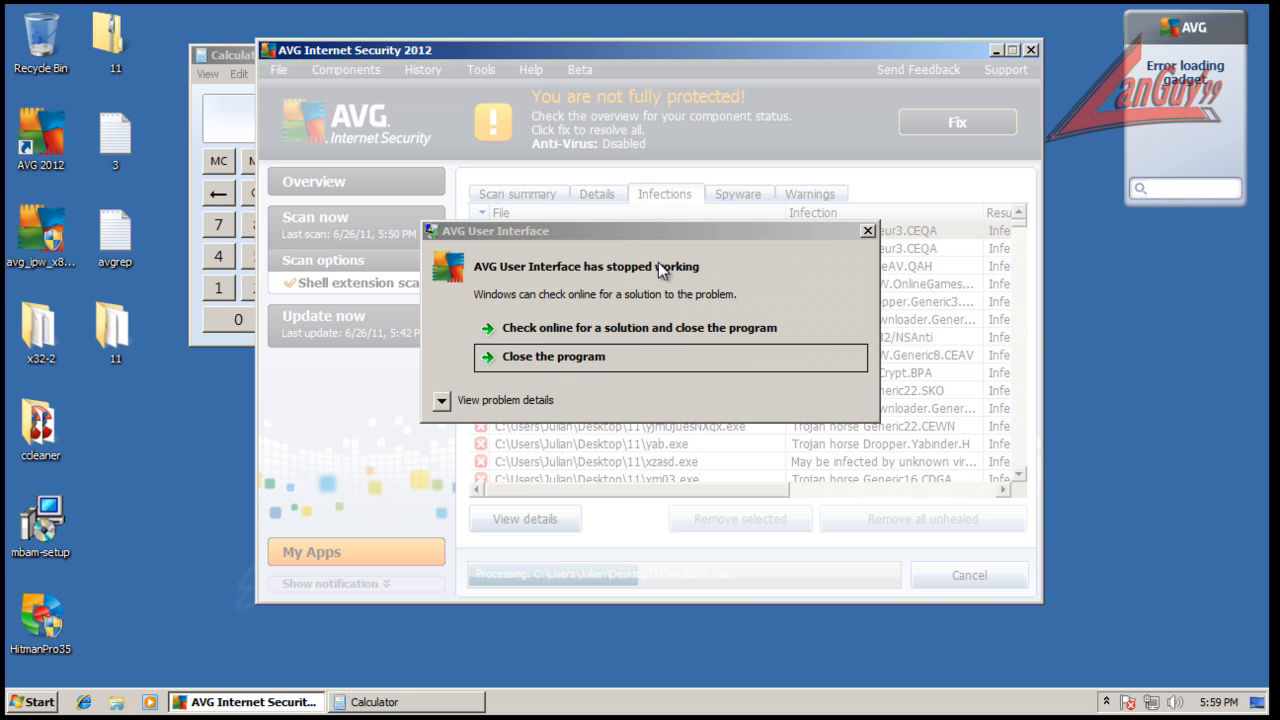
{"action": "mouse_move", "coordinate": [680, 232]}
{"action": "left_mouse_down"}
{"action": "mouse_move", "coordinate": [774, 375]}
{"action": "mouse_move", "coordinate": [651, 390]}
{"action": "mouse_move", "coordinate": [676, 241]}
{"action": "left_mouse_up"}
{"action": "left_click", "coordinate": [530, 410]}
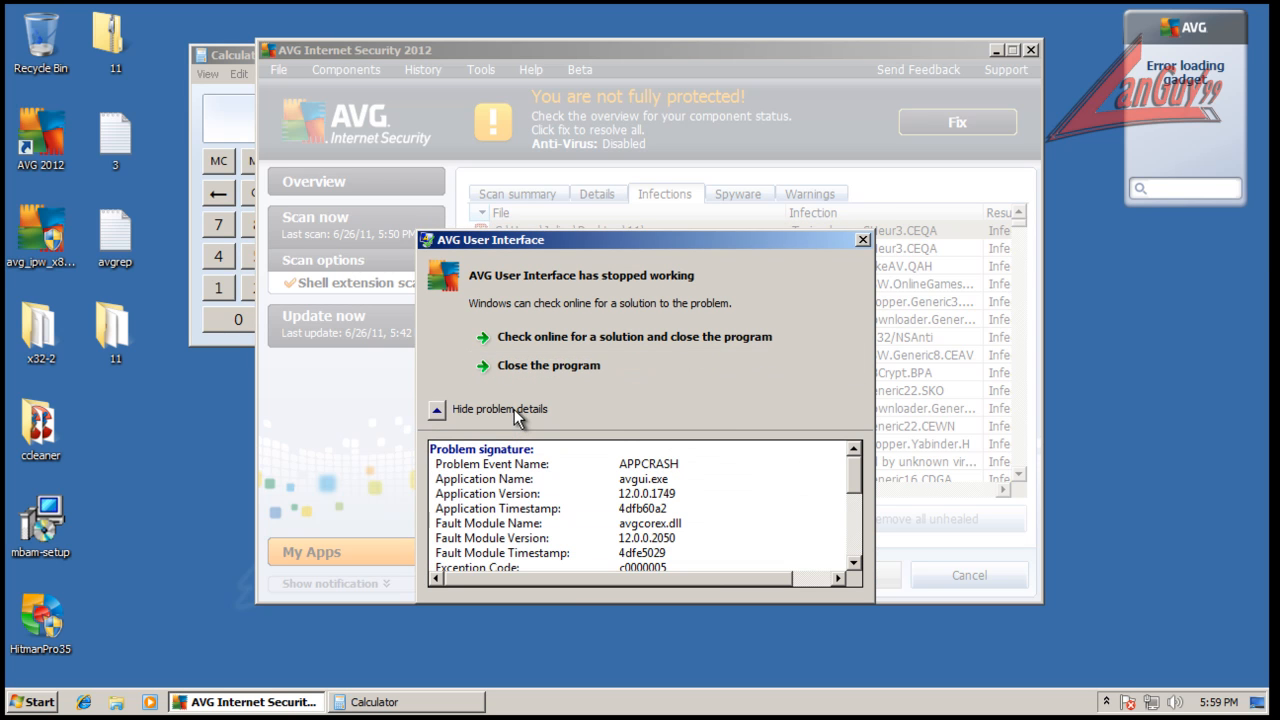
{"action": "left_click_drag", "start_coordinate": [855, 483], "coordinate": [863, 422]}
{"action": "left_click", "coordinate": [585, 367]}
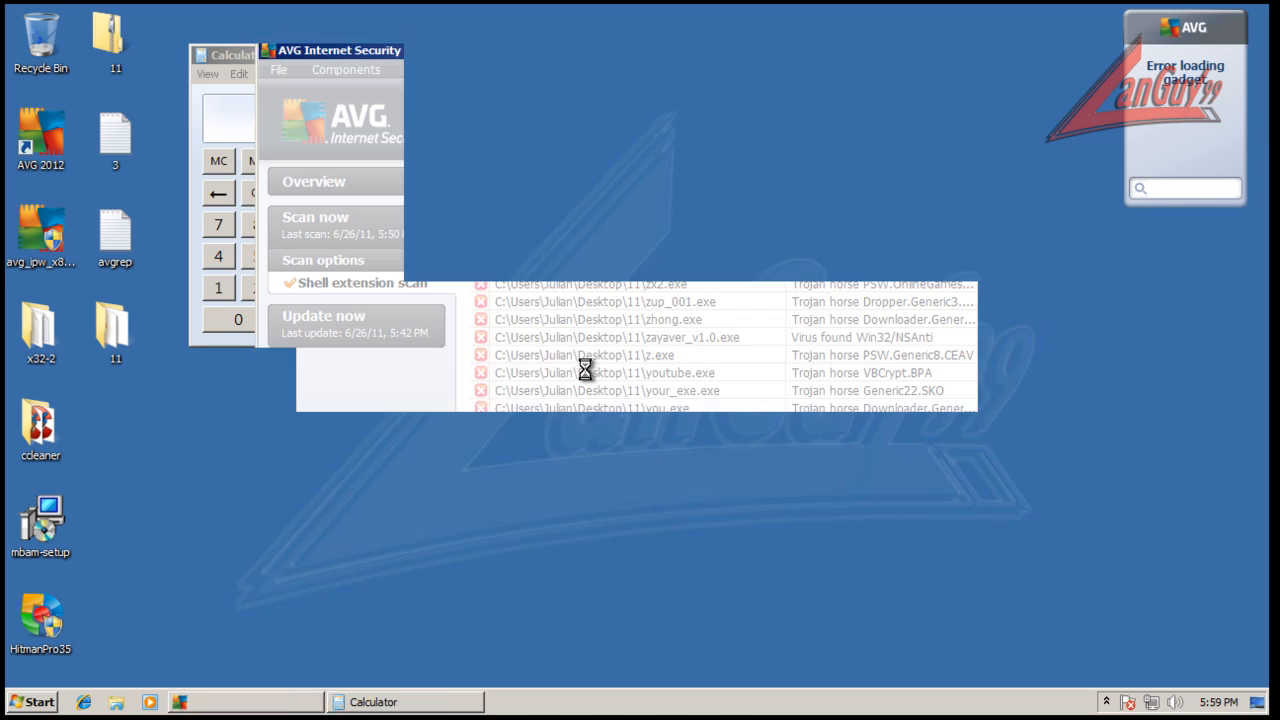
{"action": "left_click", "coordinate": [592, 384]}
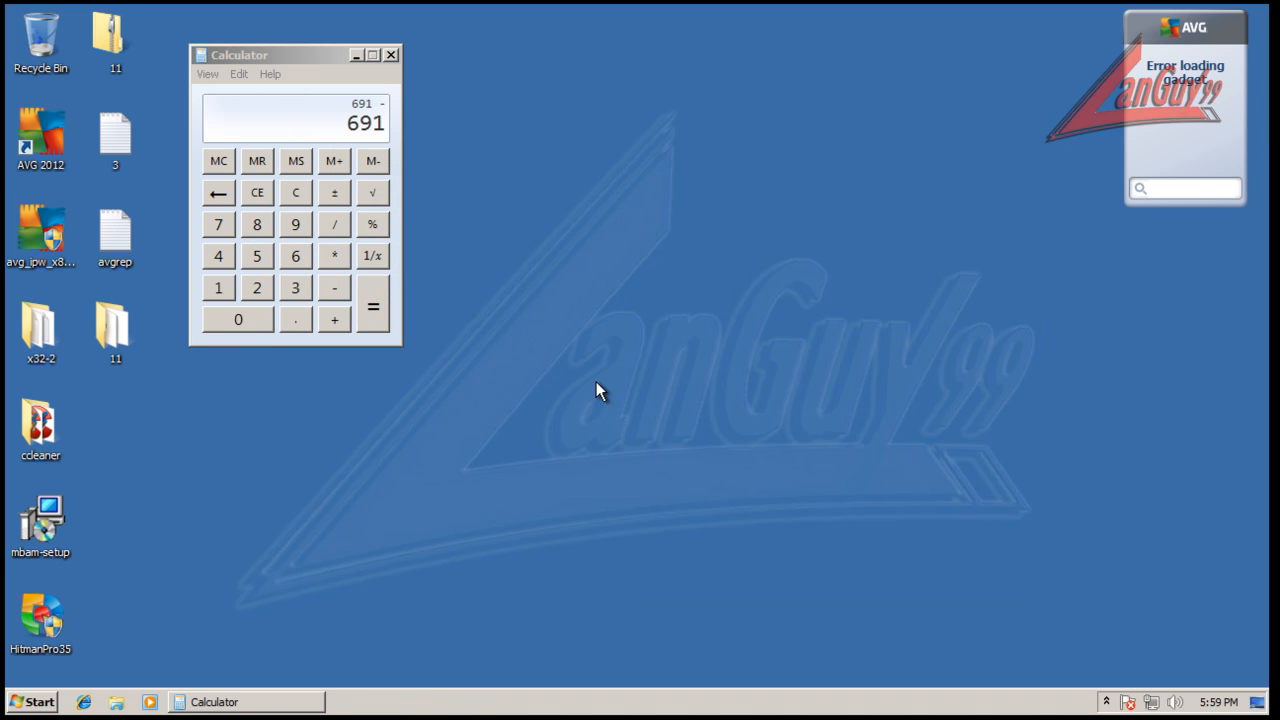
Reopen AVG 2012, check how many items remain in the extracted 11 sample folder on the desktop, and close the folder.
{"action": "double_click", "coordinate": [48, 145]}
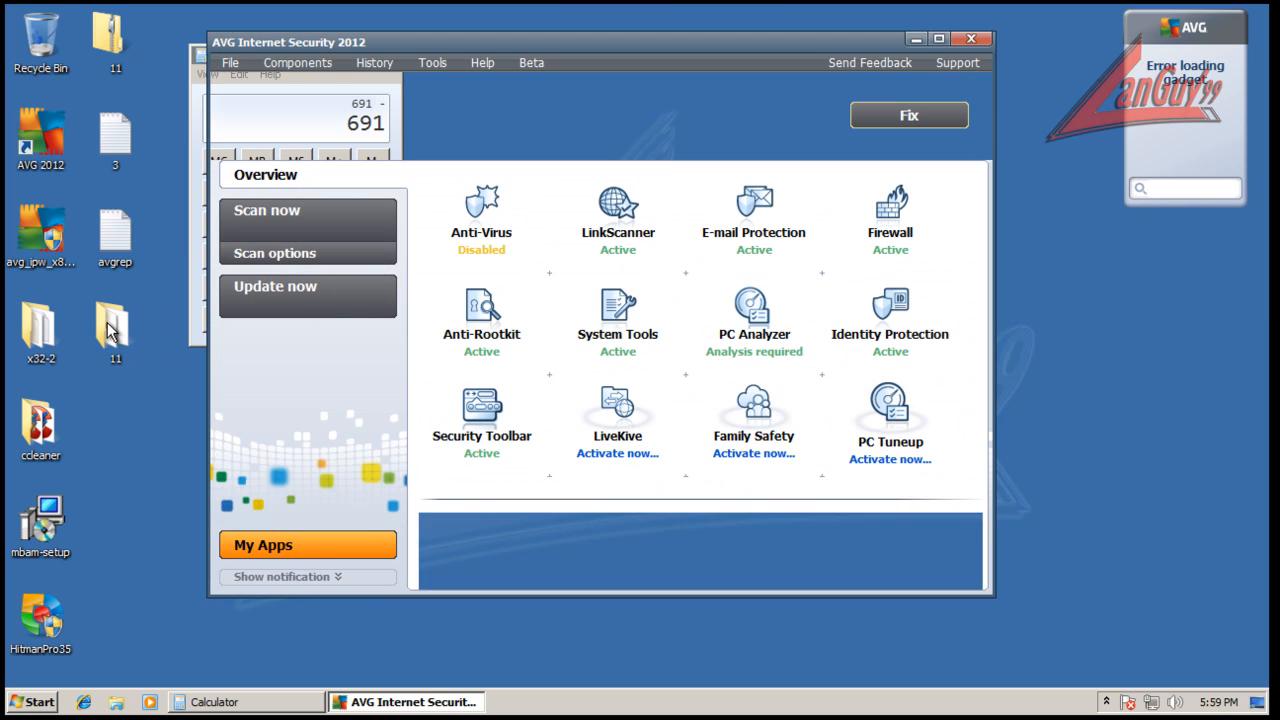
{"action": "double_click", "coordinate": [113, 335]}
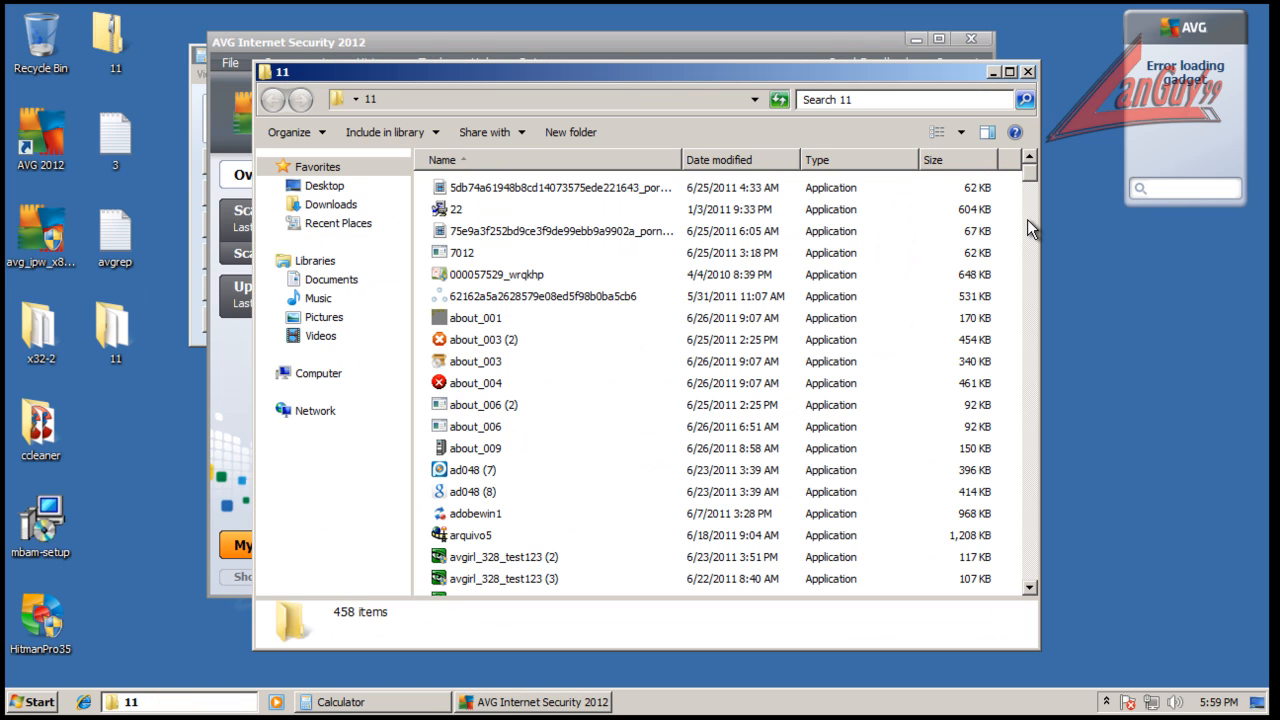
{"action": "left_click", "coordinate": [1027, 72]}
{"action": "left_click_drag", "start_coordinate": [805, 49], "coordinate": [885, 54]}
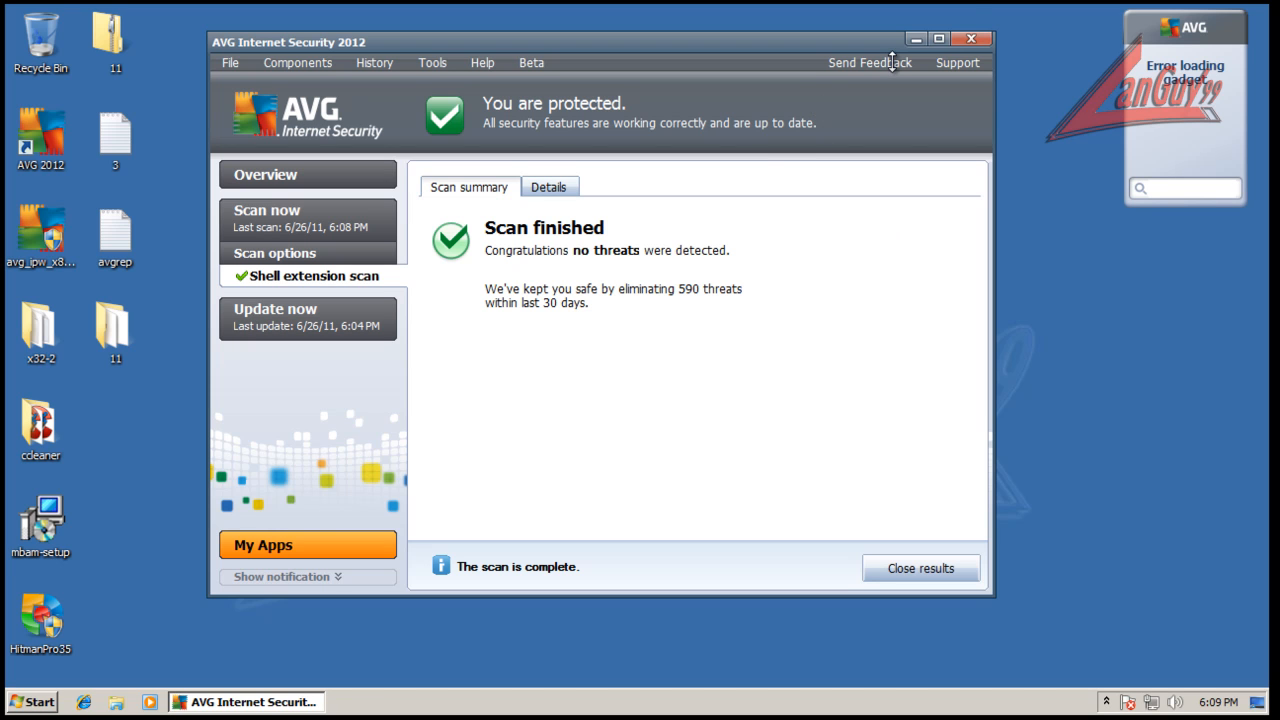
Close the AVG window with the finished scan and rescan the 11 sample folder from the desktop with AVG.
{"action": "left_click", "coordinate": [969, 39]}
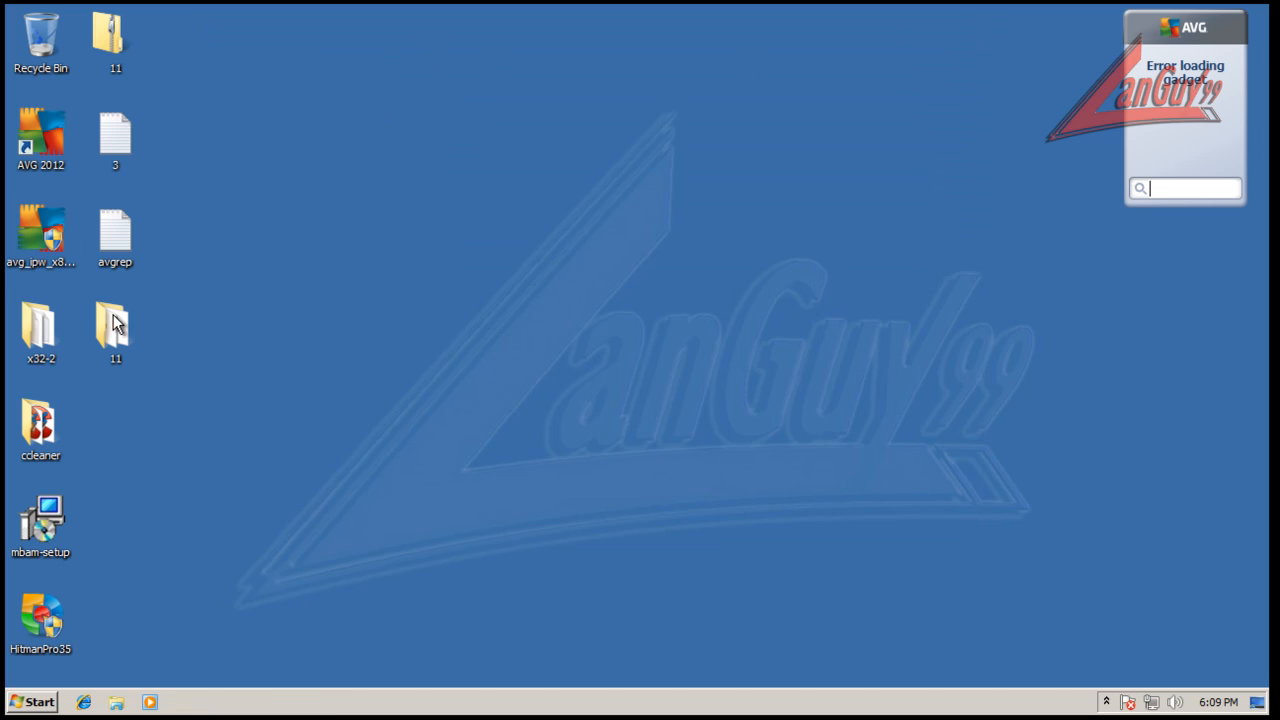
{"action": "right_click", "coordinate": [114, 327]}
{"action": "left_click", "coordinate": [178, 395]}
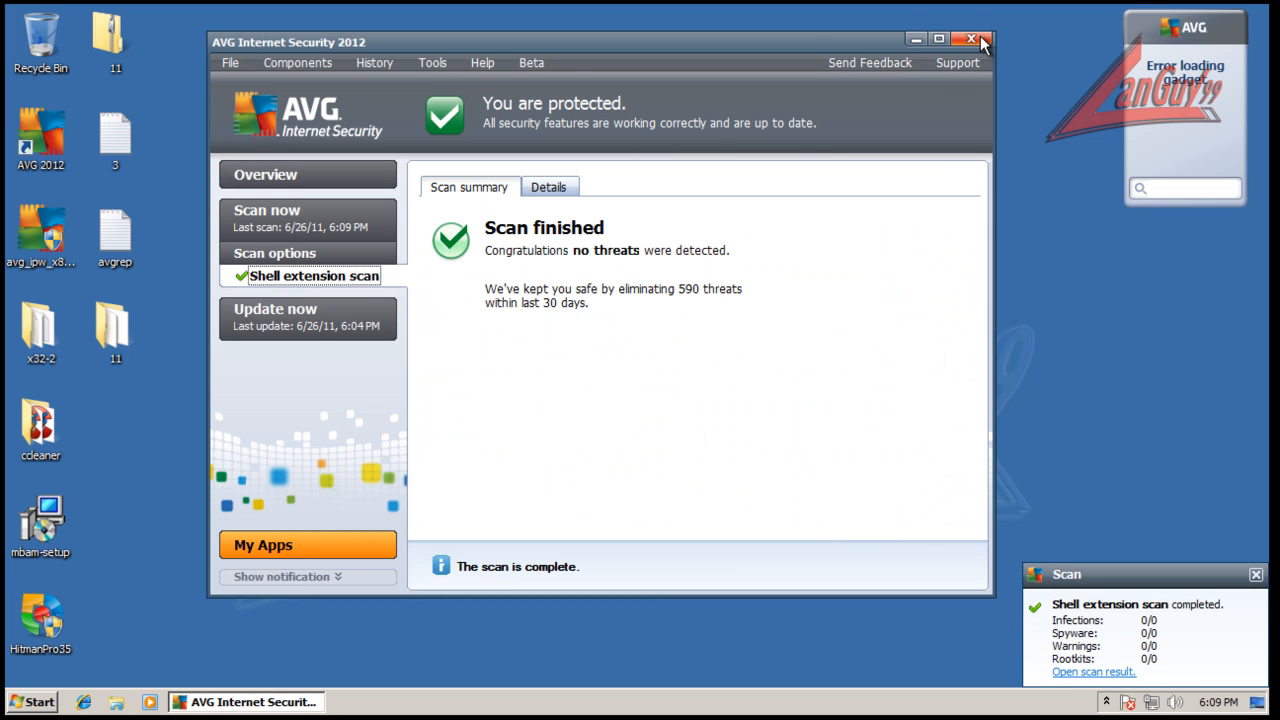
{"action": "left_click", "coordinate": [262, 212]}
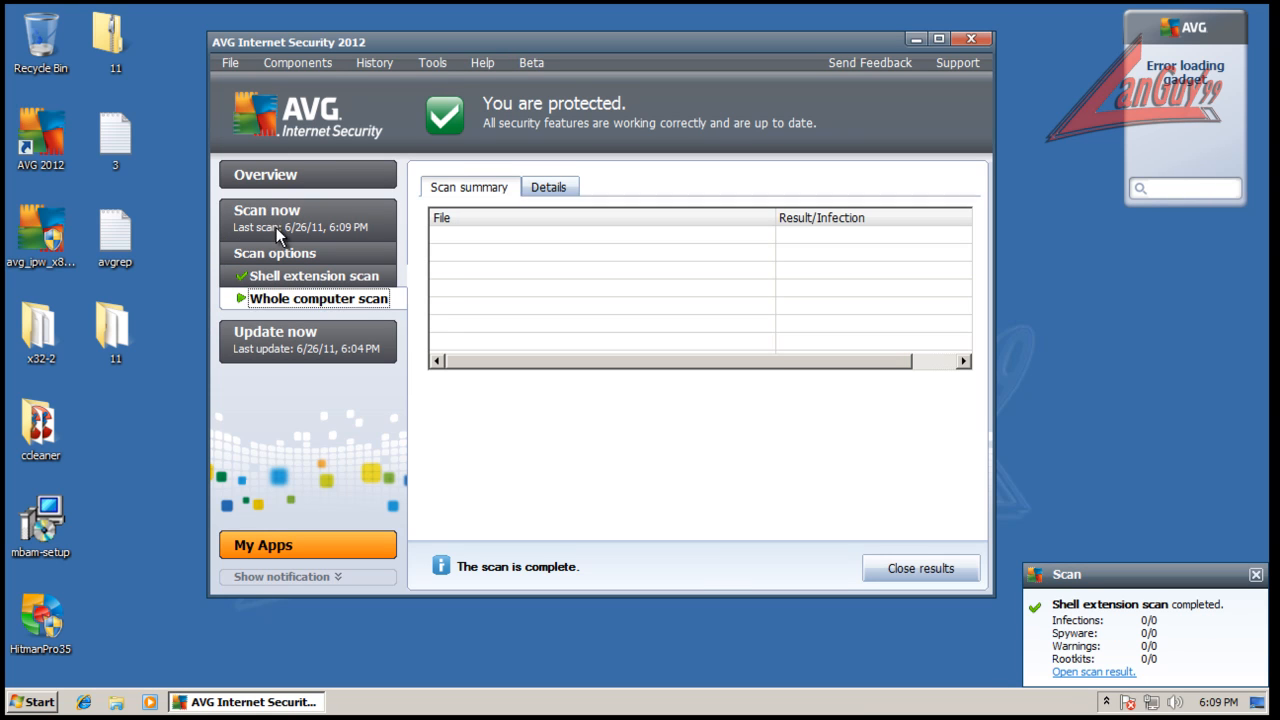
{"action": "left_click", "coordinate": [914, 570]}
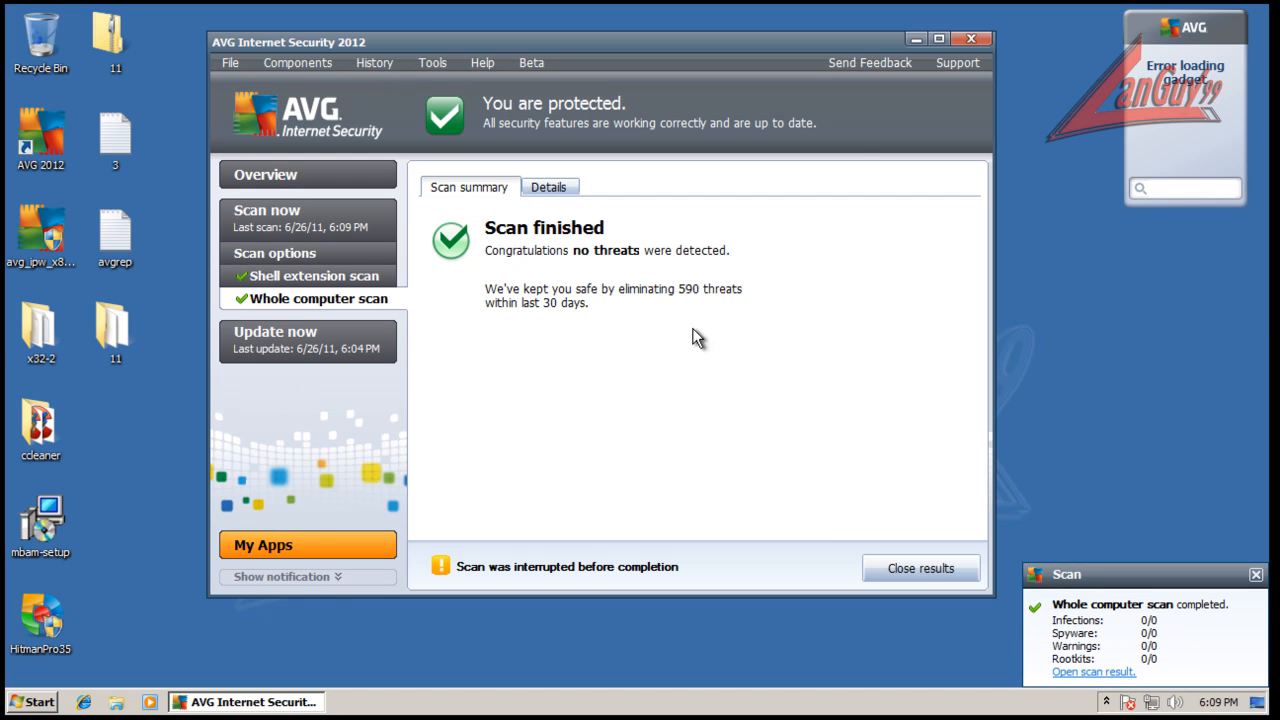
{"action": "left_click", "coordinate": [937, 568]}
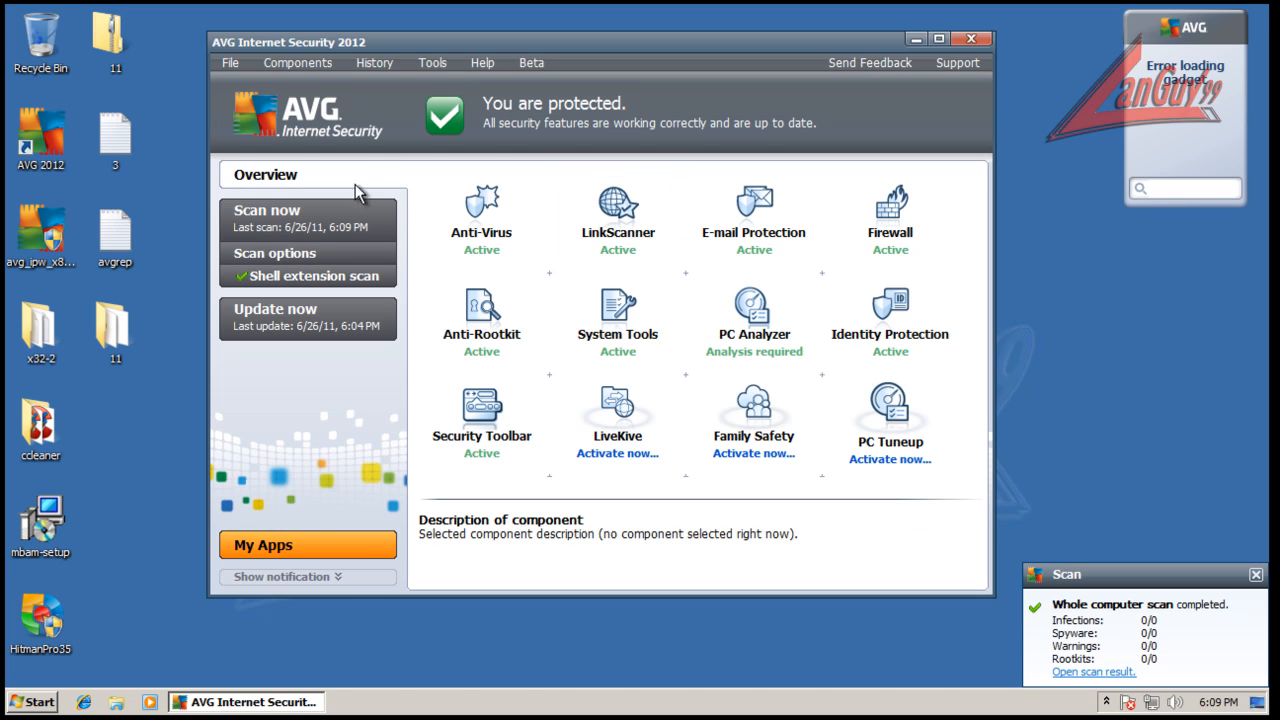
Start a whole computer scan and view its additional scan settings, cancelling out of them without changes.
{"action": "left_click", "coordinate": [418, 66]}
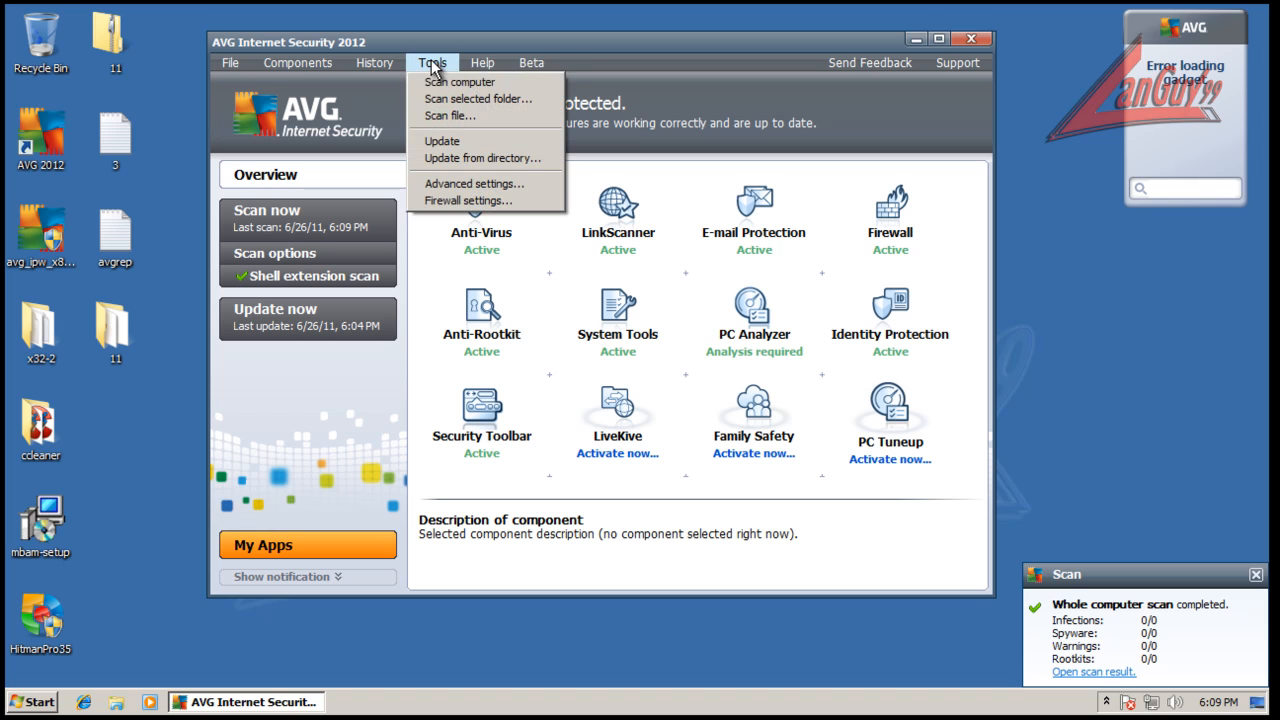
{"action": "left_click", "coordinate": [480, 80]}
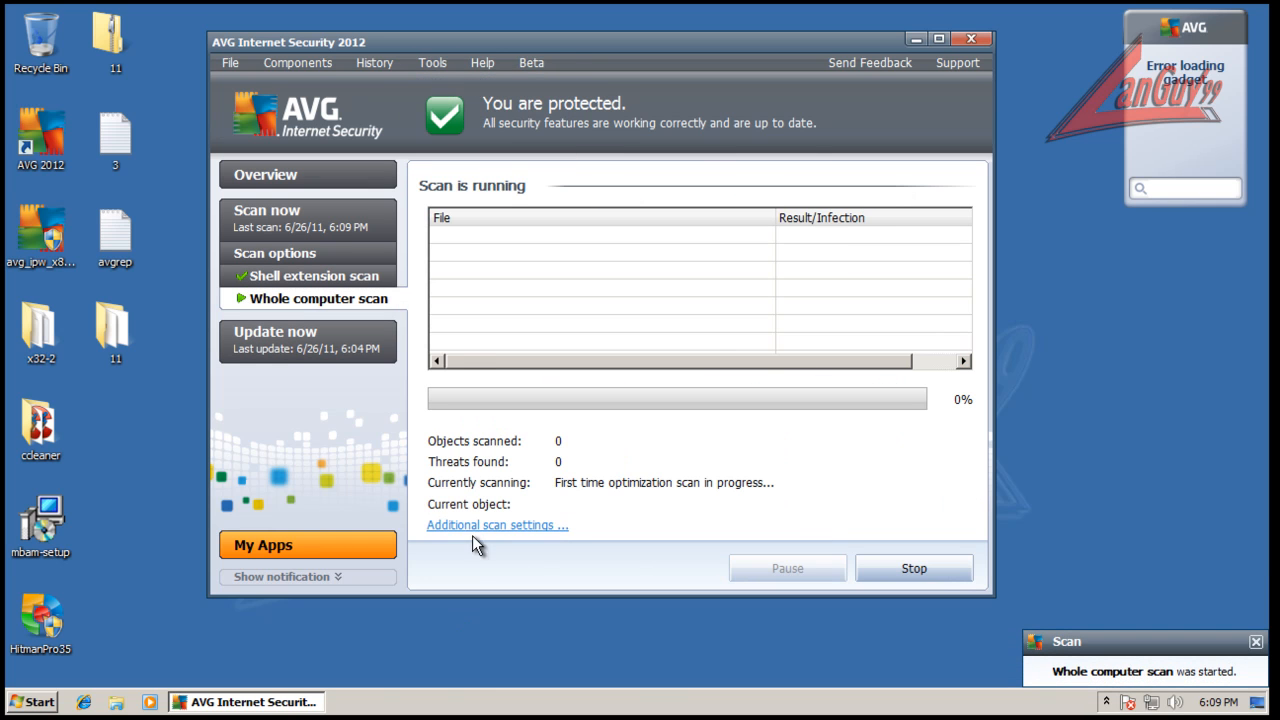
{"action": "left_click", "coordinate": [485, 524]}
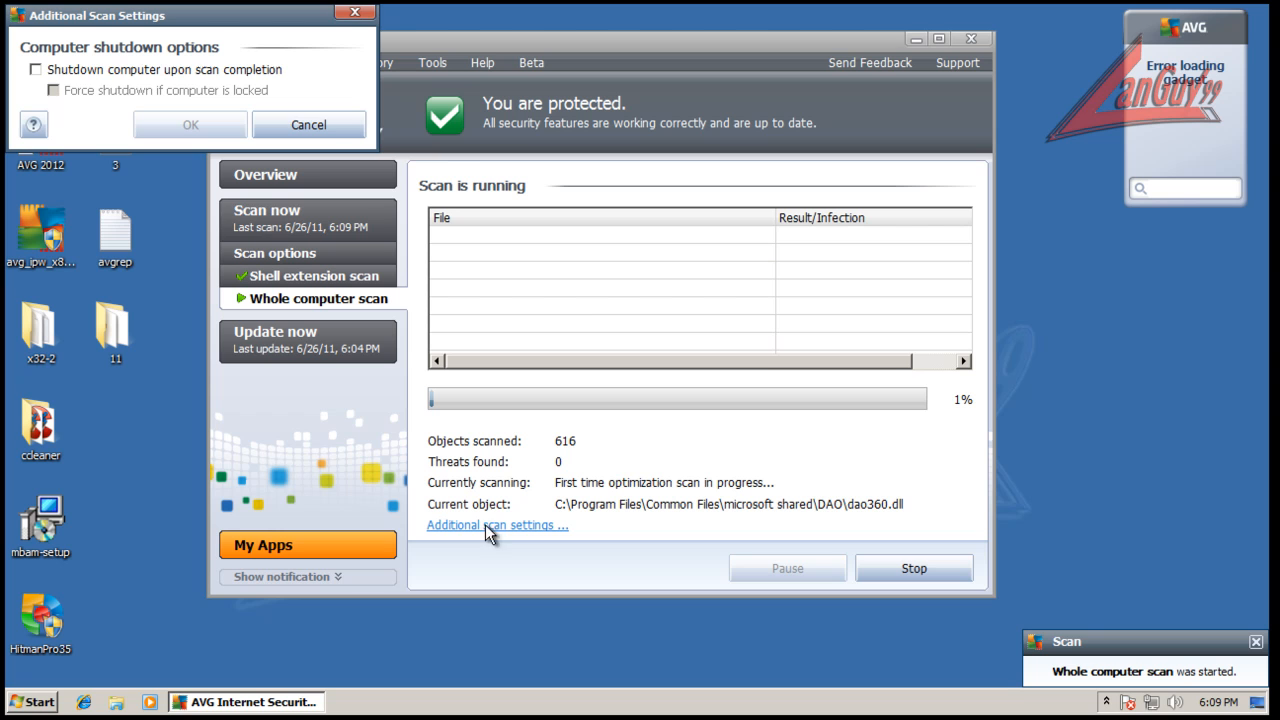
{"action": "left_click", "coordinate": [327, 136]}
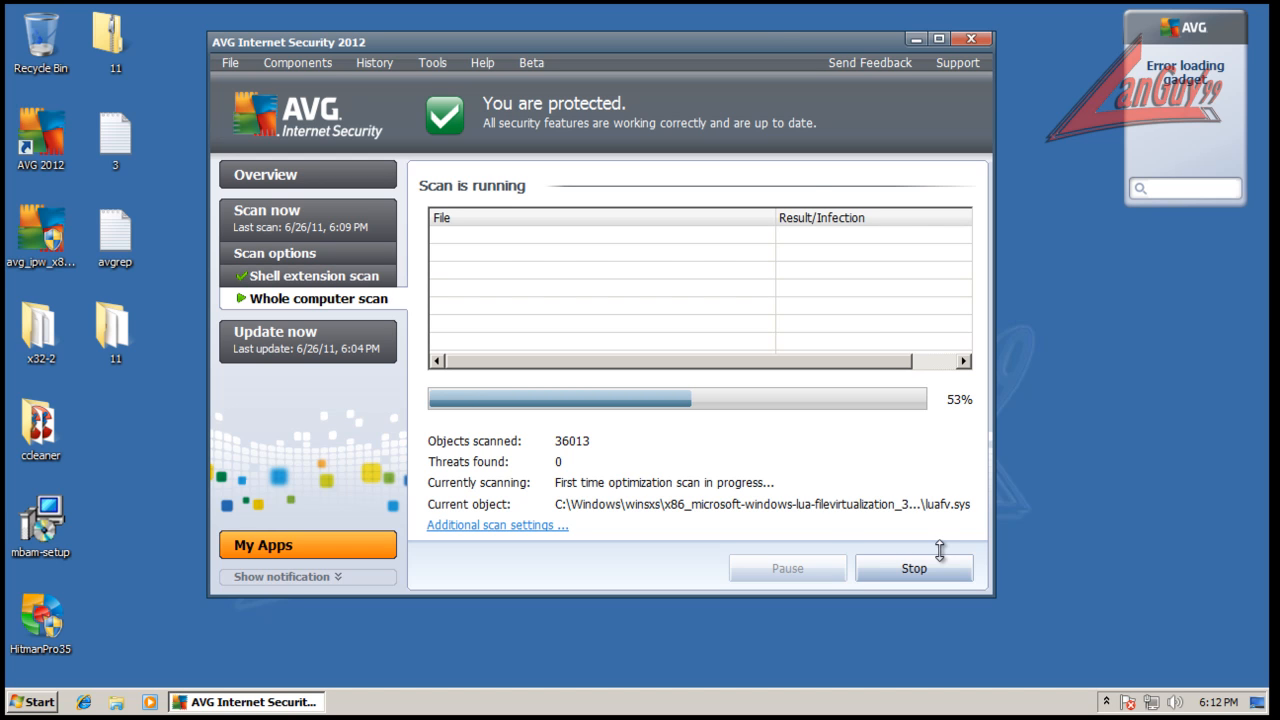
Move the AVG window aside, open Calculator, and begin a subtraction from 691.
{"action": "left_click_drag", "start_coordinate": [763, 46], "coordinate": [861, 62]}
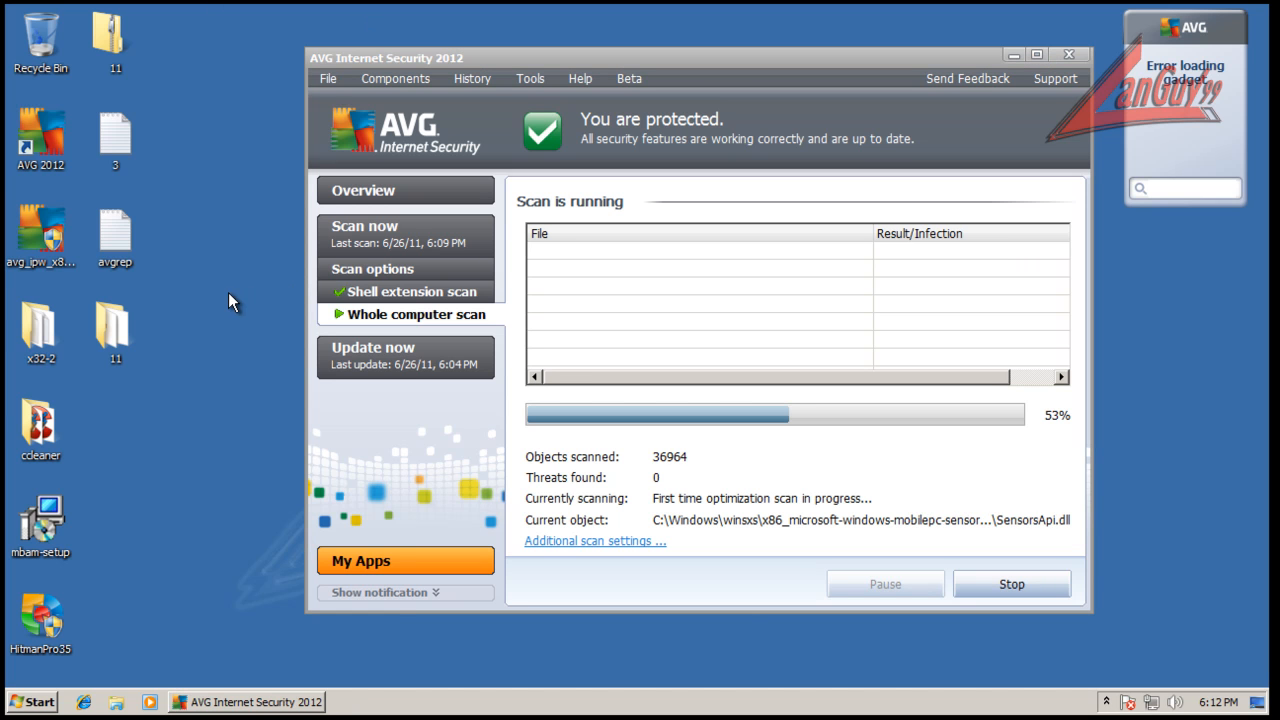
{"action": "left_click", "coordinate": [32, 702]}
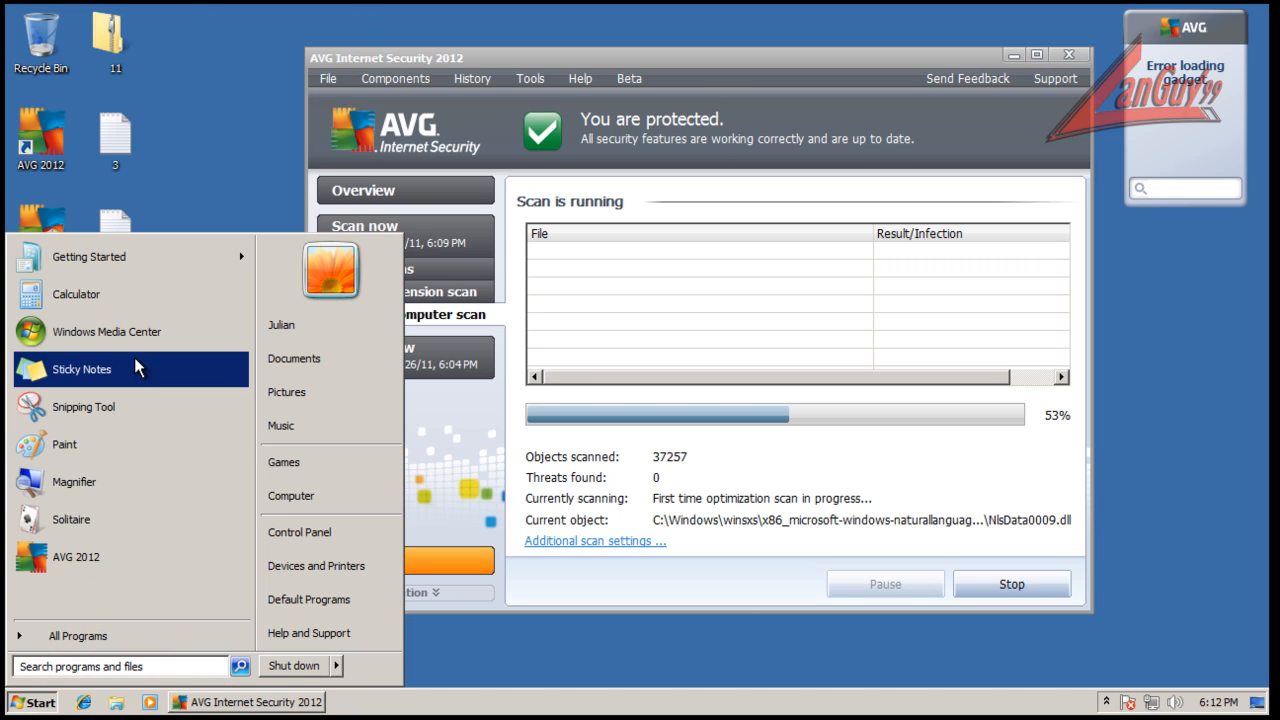
{"action": "left_click", "coordinate": [294, 291]}
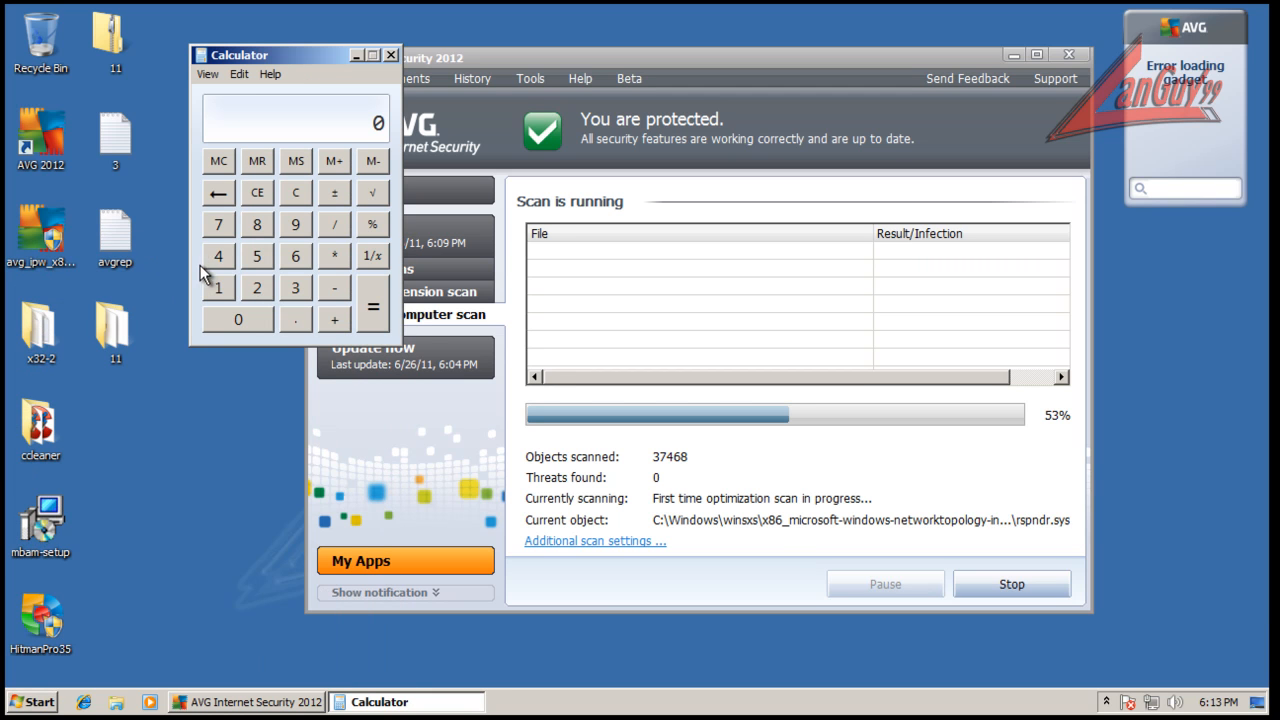
{"action": "type", "text": "691"}
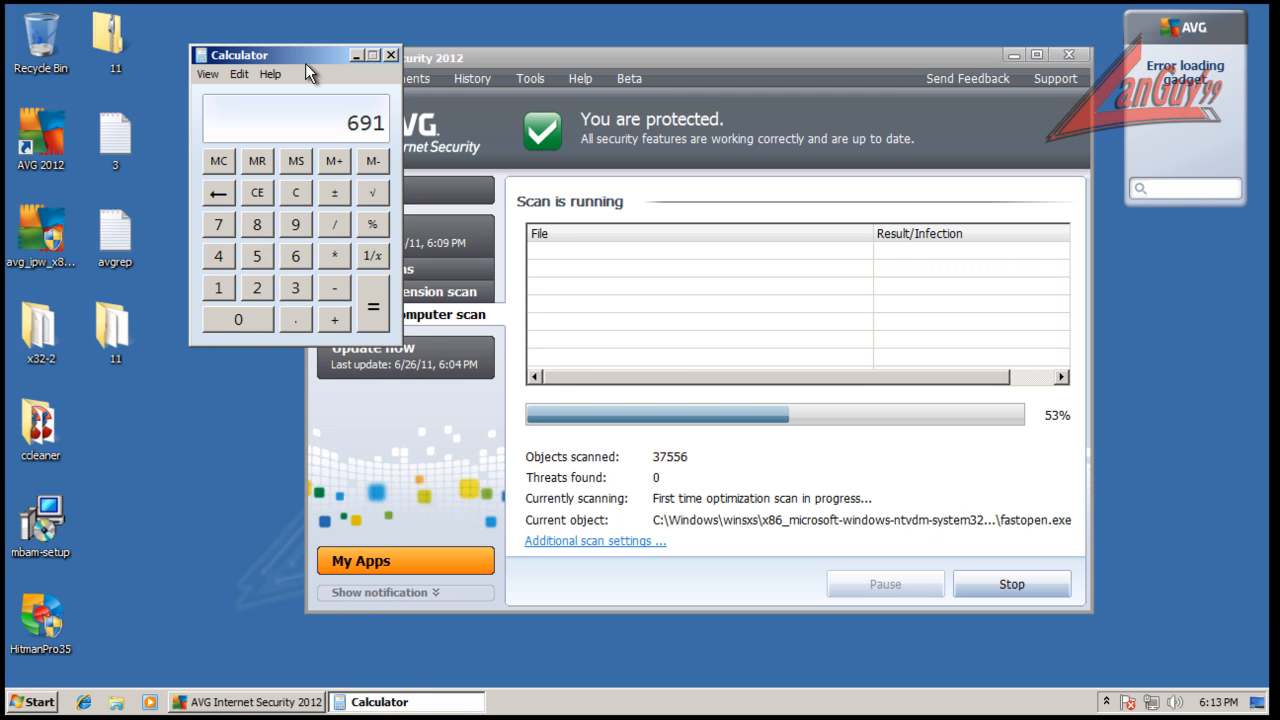
{"action": "key", "text": "minus"}
Check the item count of the 11 folder, subtract 127 from 691 and divide by 691, and close Calculator and the folder.
{"action": "double_click", "coordinate": [115, 322]}
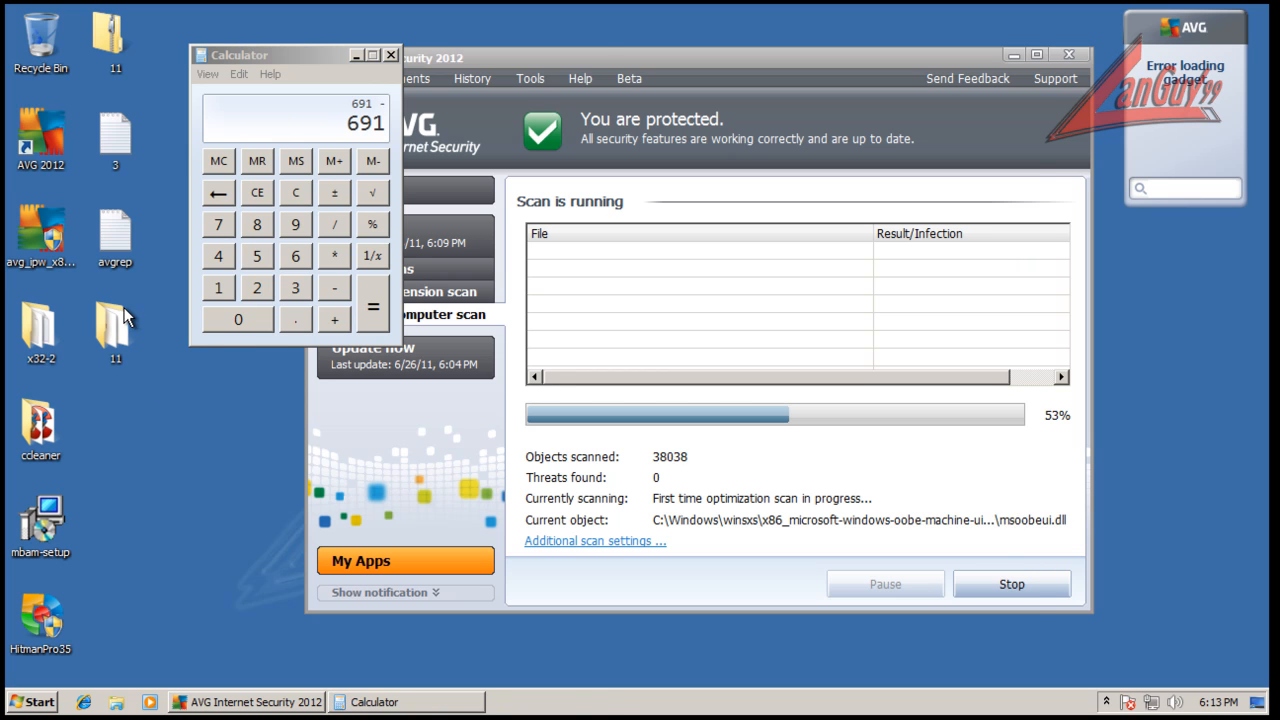
{"action": "left_click", "coordinate": [246, 57]}
{"action": "type", "text": "127"}
{"action": "key", "text": "slash"}
{"action": "type", "text": "691"}
{"action": "key", "text": "Return"}
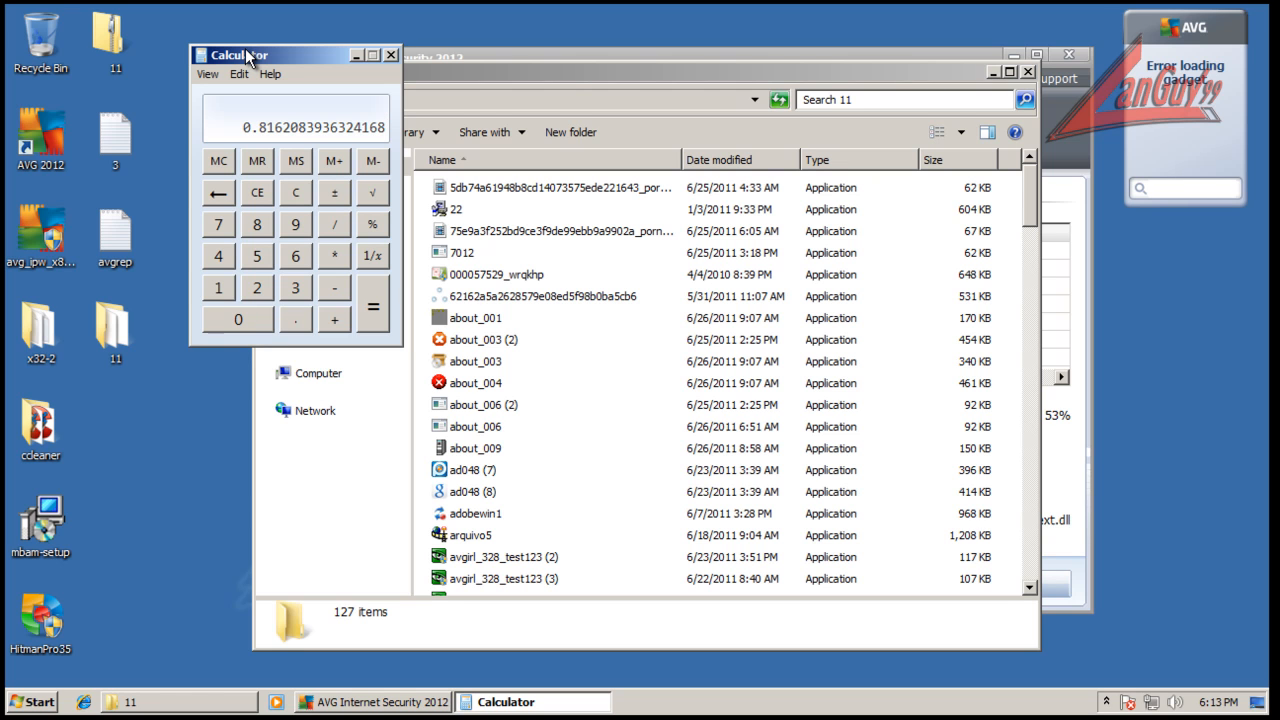
{"action": "left_click", "coordinate": [391, 54]}
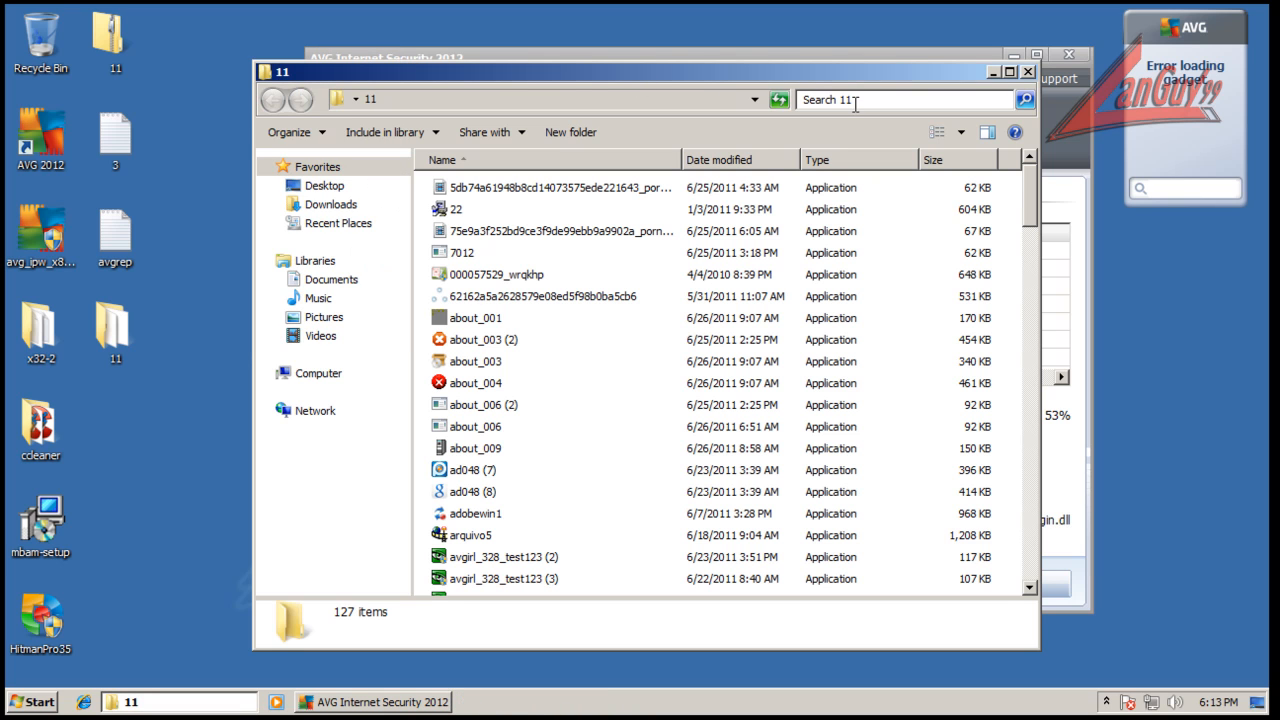
{"action": "left_click", "coordinate": [1029, 72]}
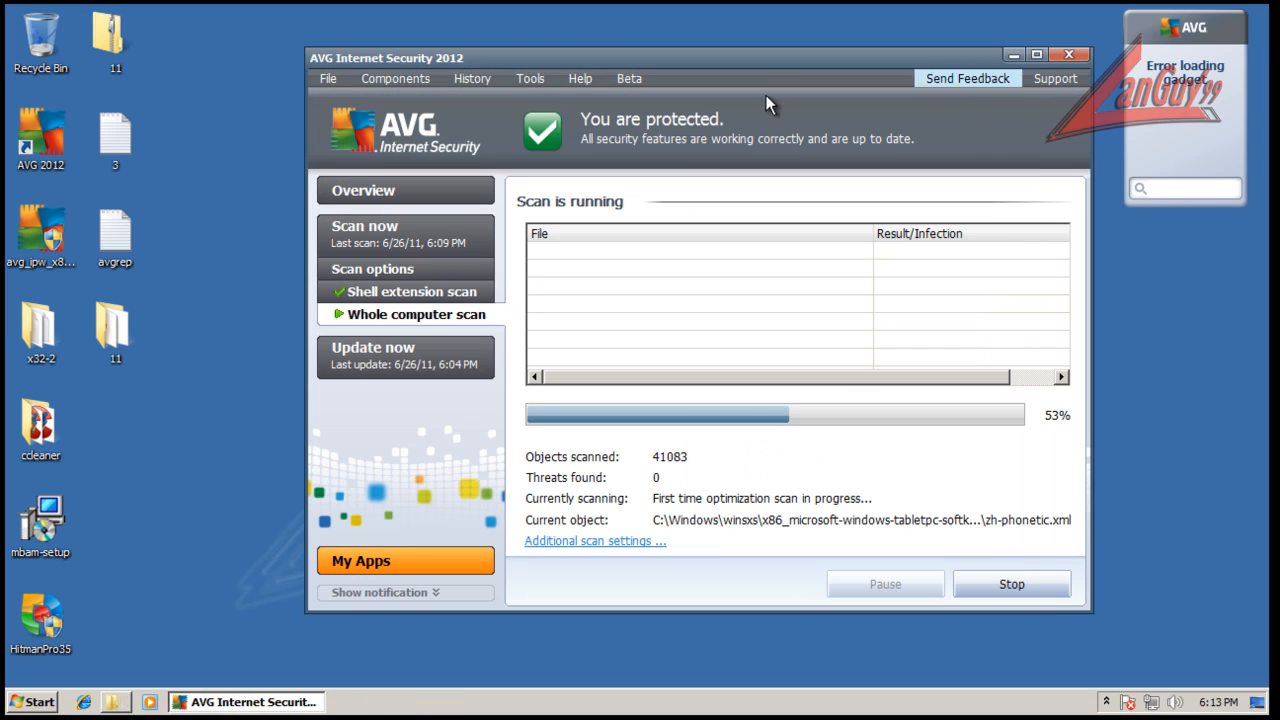
Delete the 11 sample folder from the desktop and empty the Recycle Bin.
{"action": "left_click", "coordinate": [102, 325]}
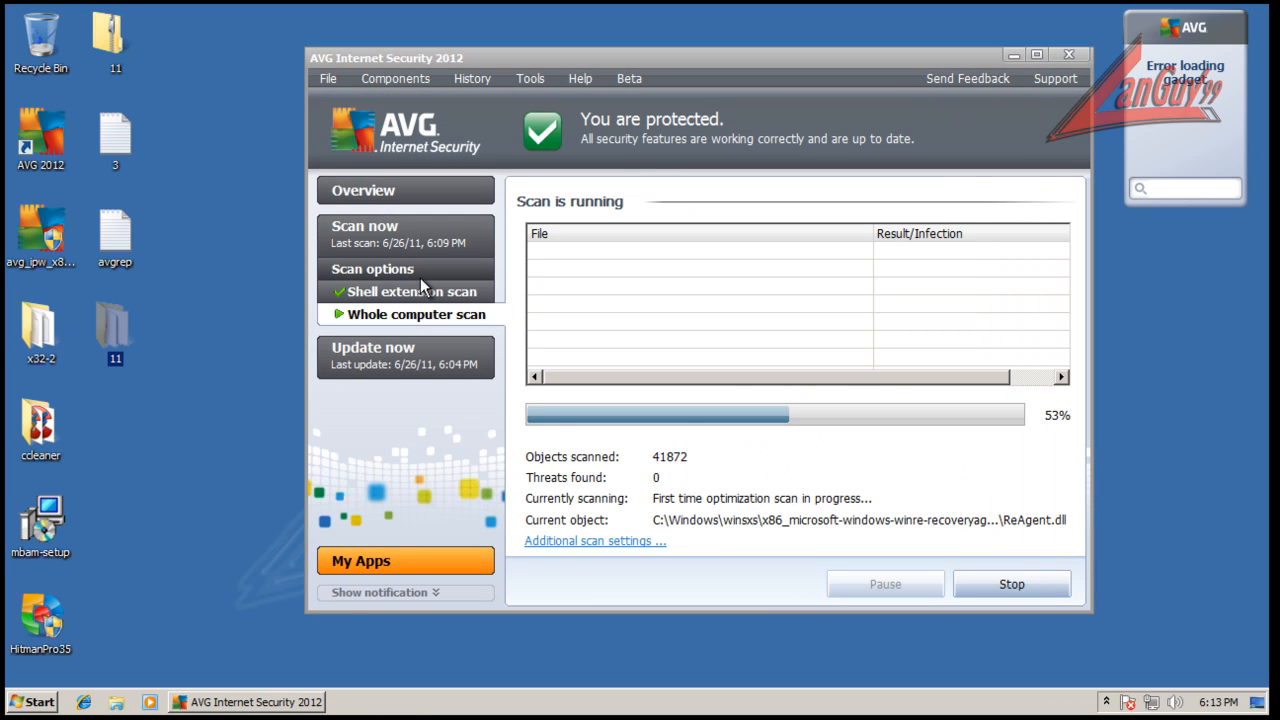
{"action": "key", "text": "Delete"}
{"action": "left_click", "coordinate": [712, 421]}
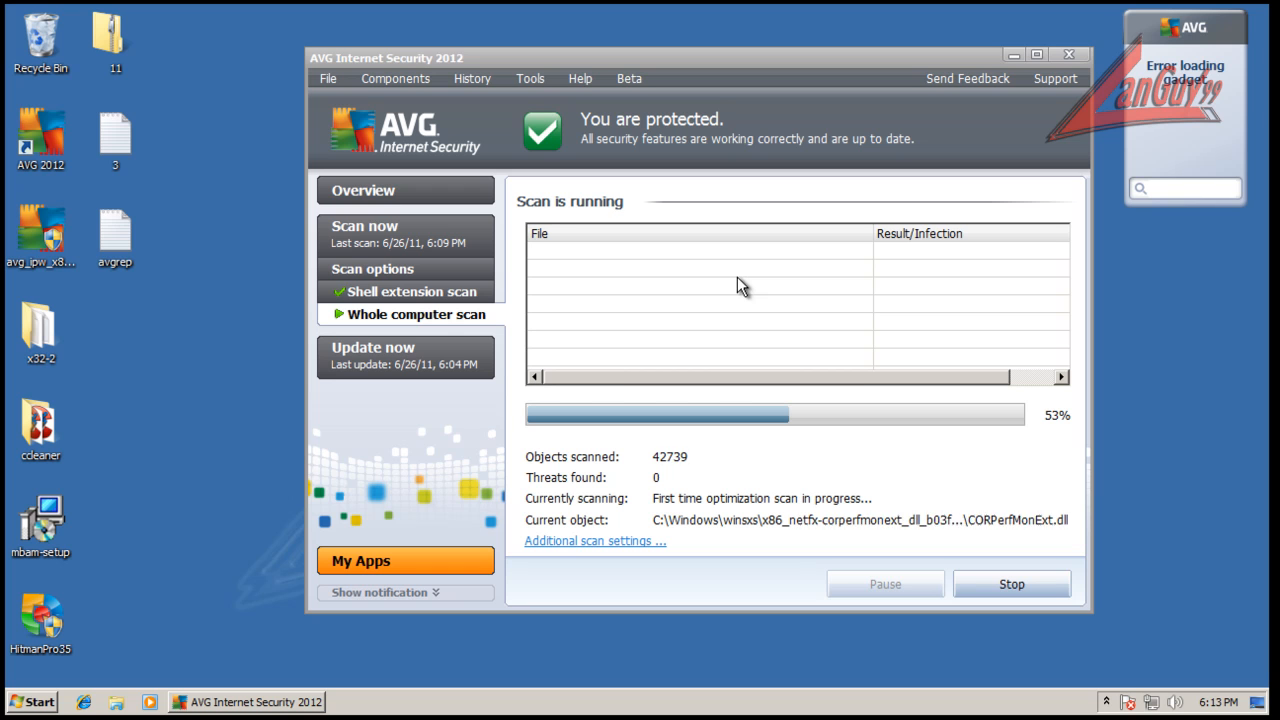
{"action": "right_click", "coordinate": [48, 33]}
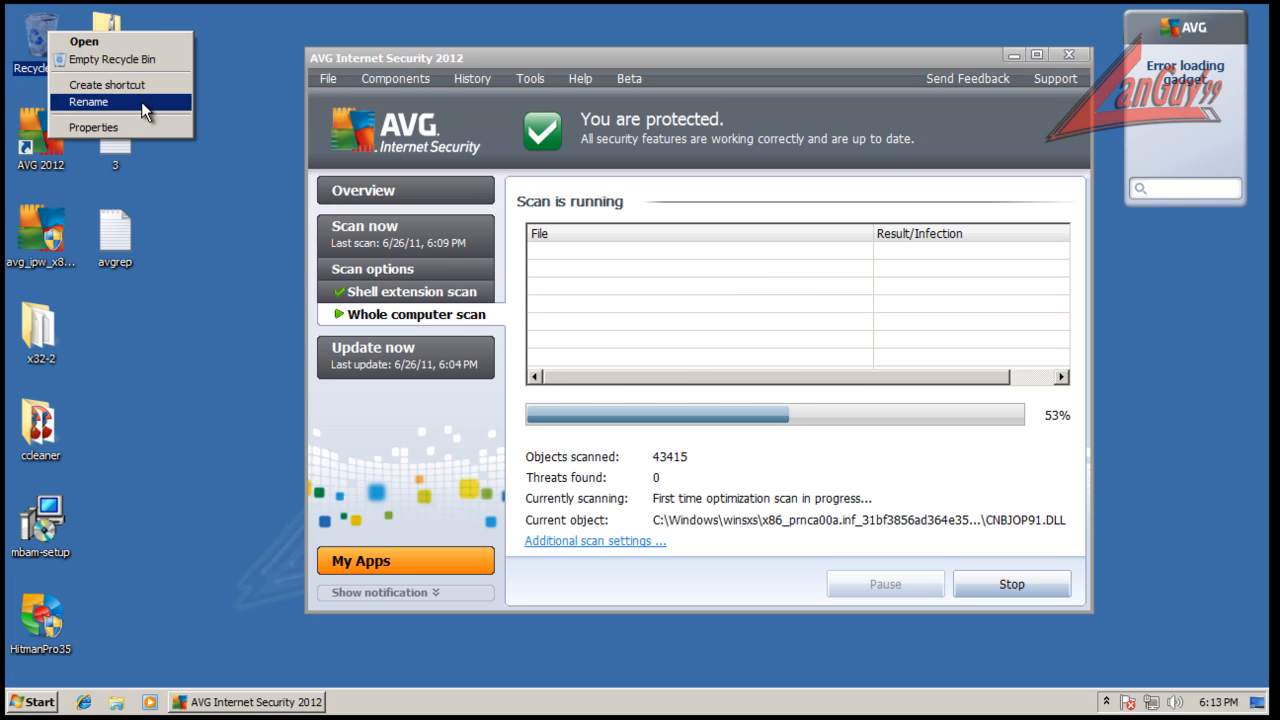
{"action": "left_click", "coordinate": [140, 56]}
{"action": "left_click", "coordinate": [714, 421]}
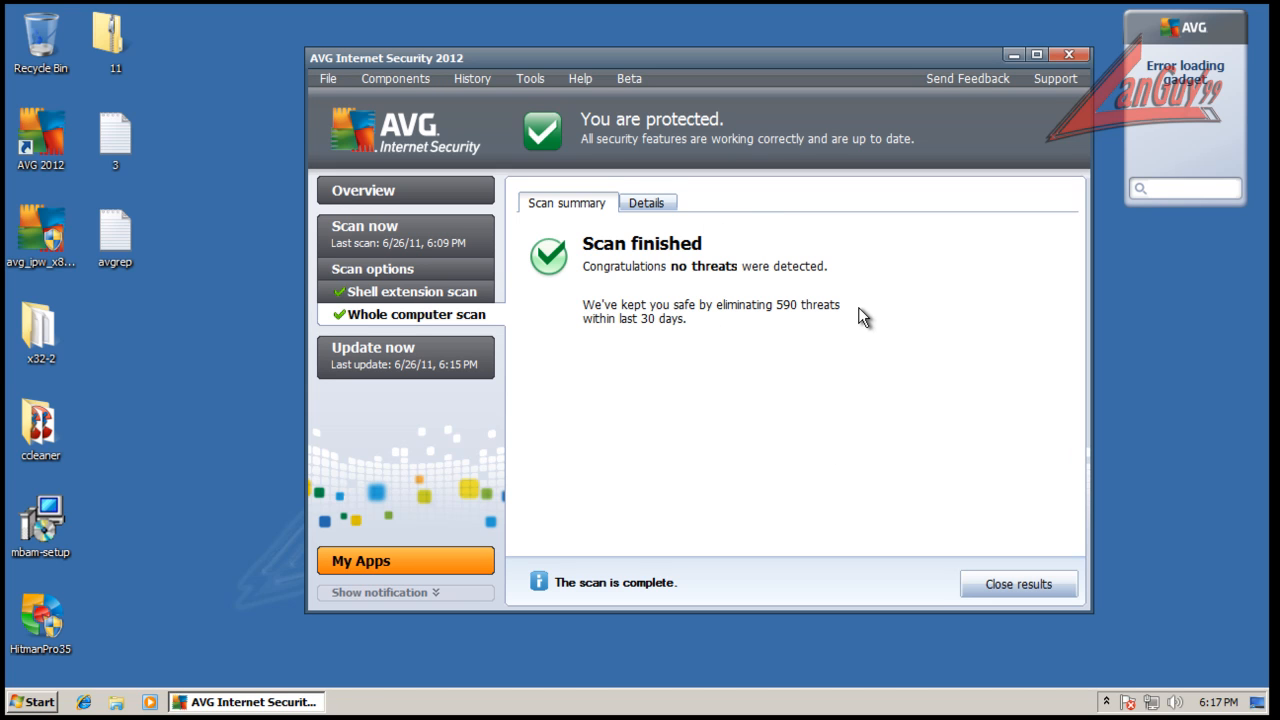
Review the summary and details of the finished whole computer and shell extension scans, and close the results and AVG.
{"action": "left_click", "coordinate": [655, 207]}
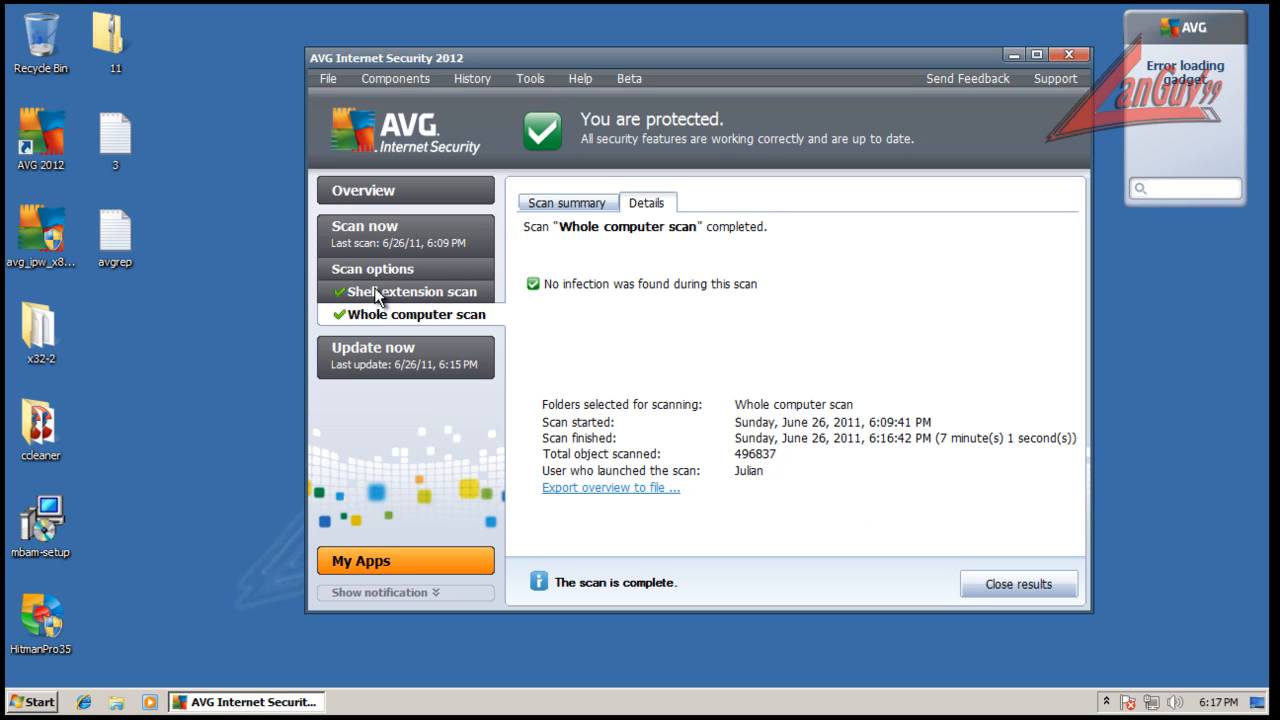
{"action": "left_click", "coordinate": [380, 318]}
{"action": "left_click", "coordinate": [566, 204]}
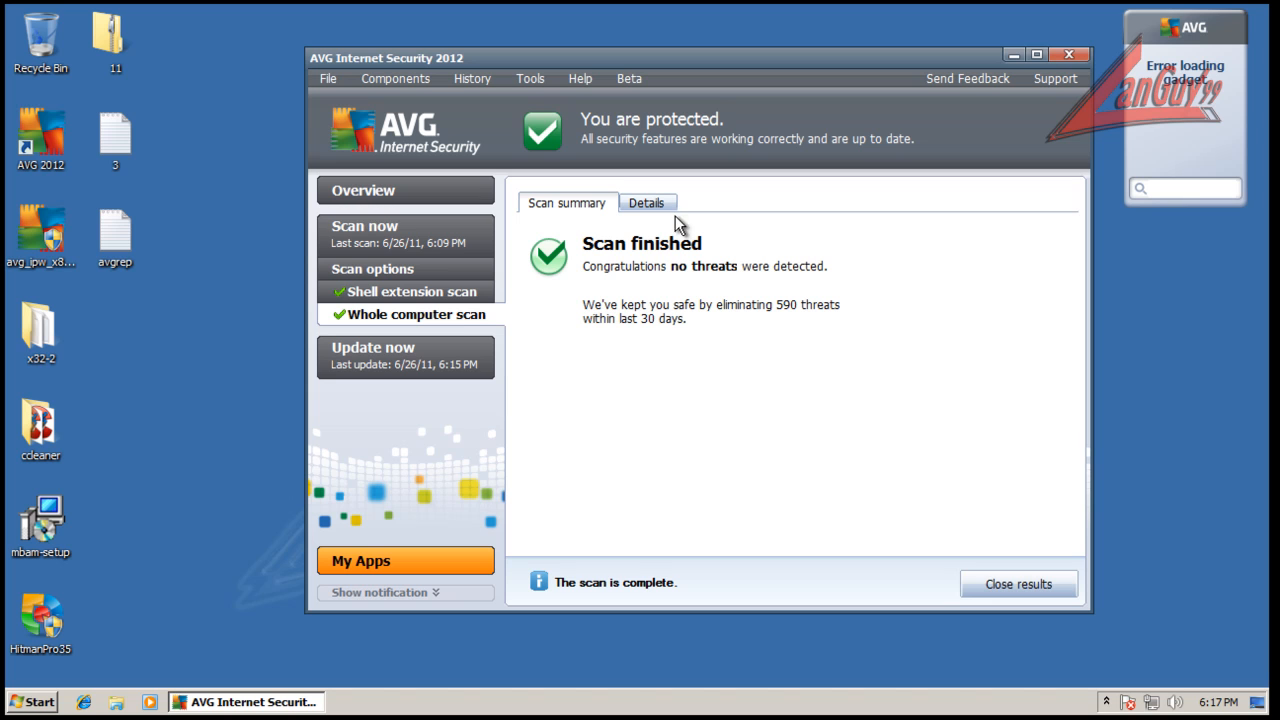
{"action": "left_click", "coordinate": [455, 292]}
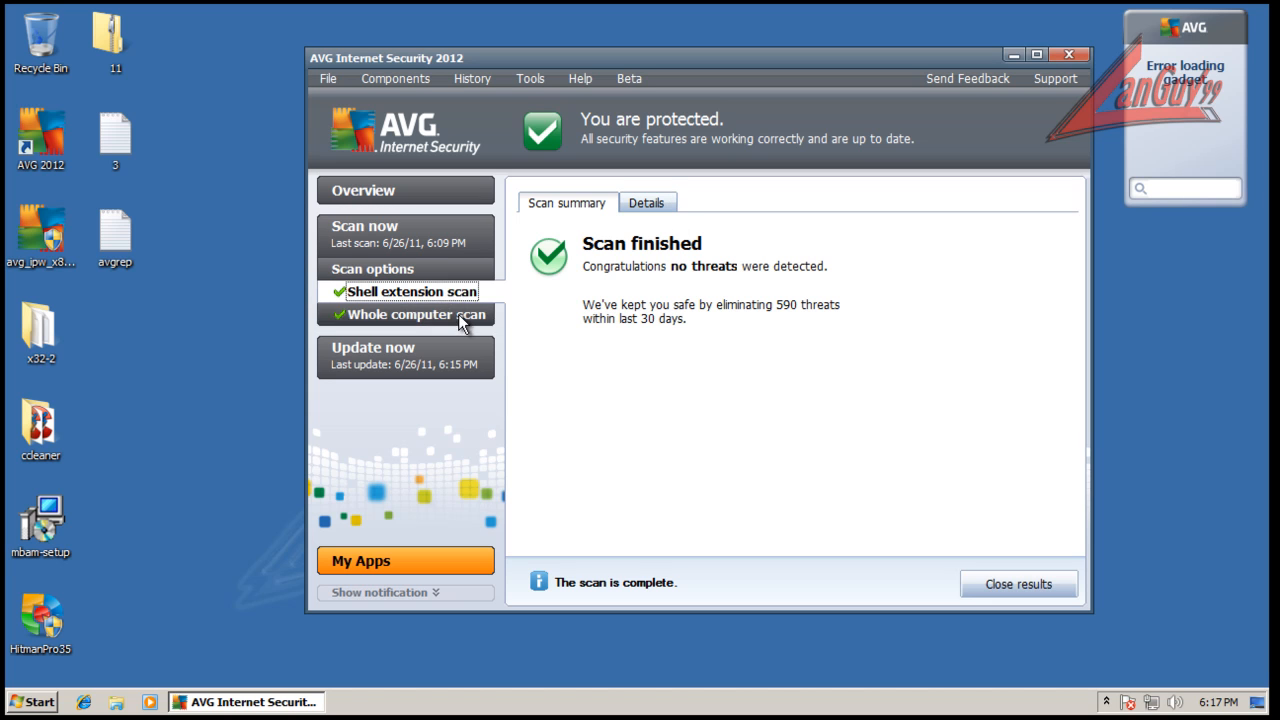
{"action": "left_click", "coordinate": [456, 316]}
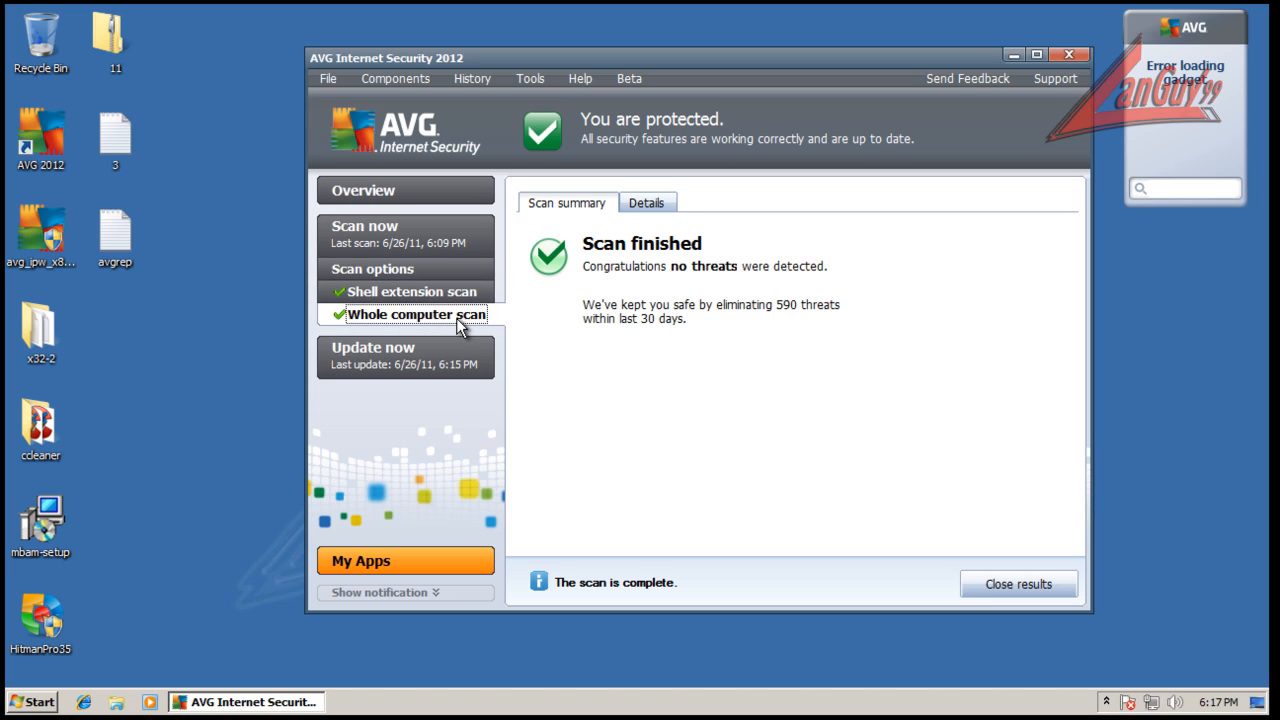
{"action": "left_click", "coordinate": [640, 205]}
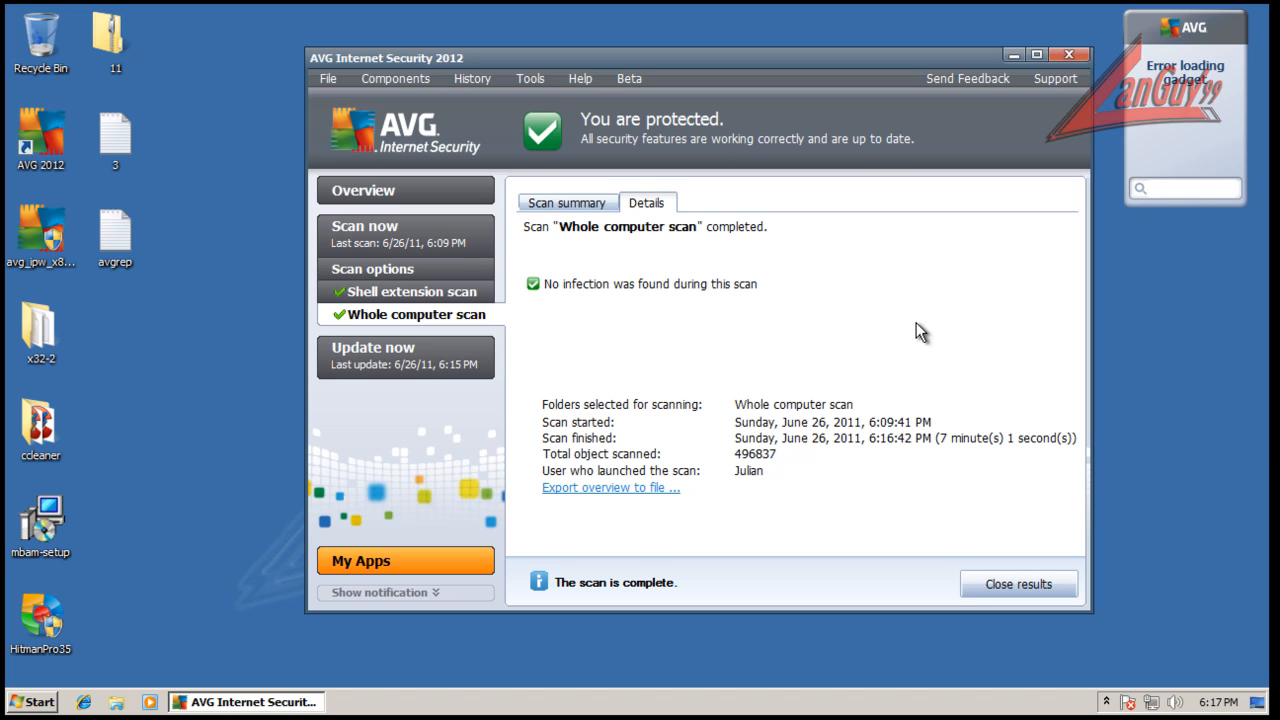
{"action": "left_click", "coordinate": [1004, 582]}
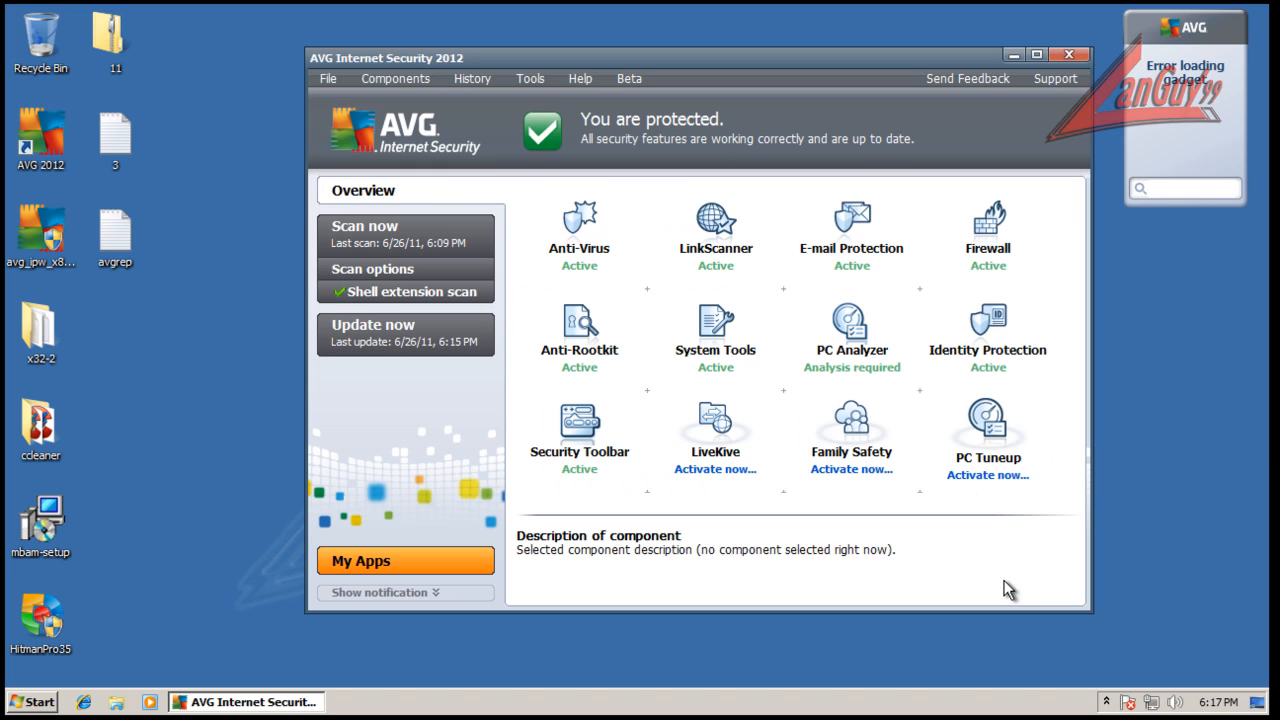
{"action": "left_click", "coordinate": [1069, 55]}
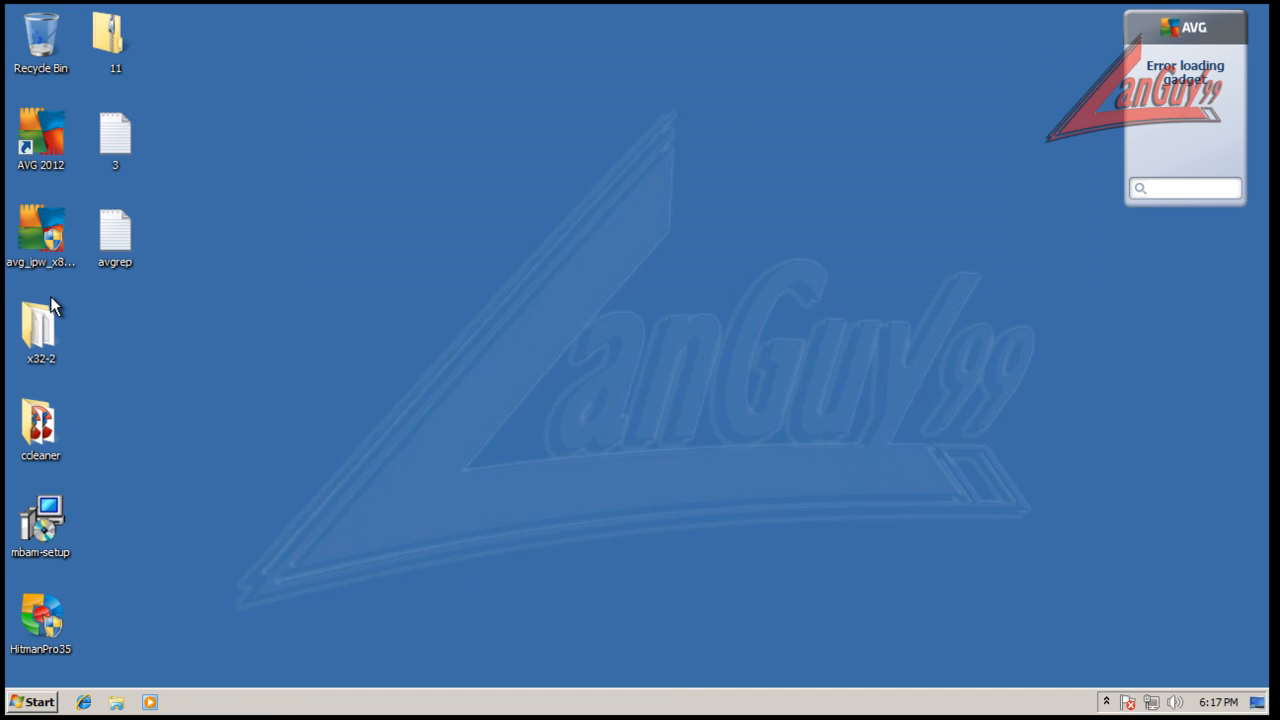
Launch CCleaner from the ccleaner folder on the desktop, allow it to run, and bring its Intelligent Cookie Scan prompt forward.
{"action": "double_click", "coordinate": [36, 432]}
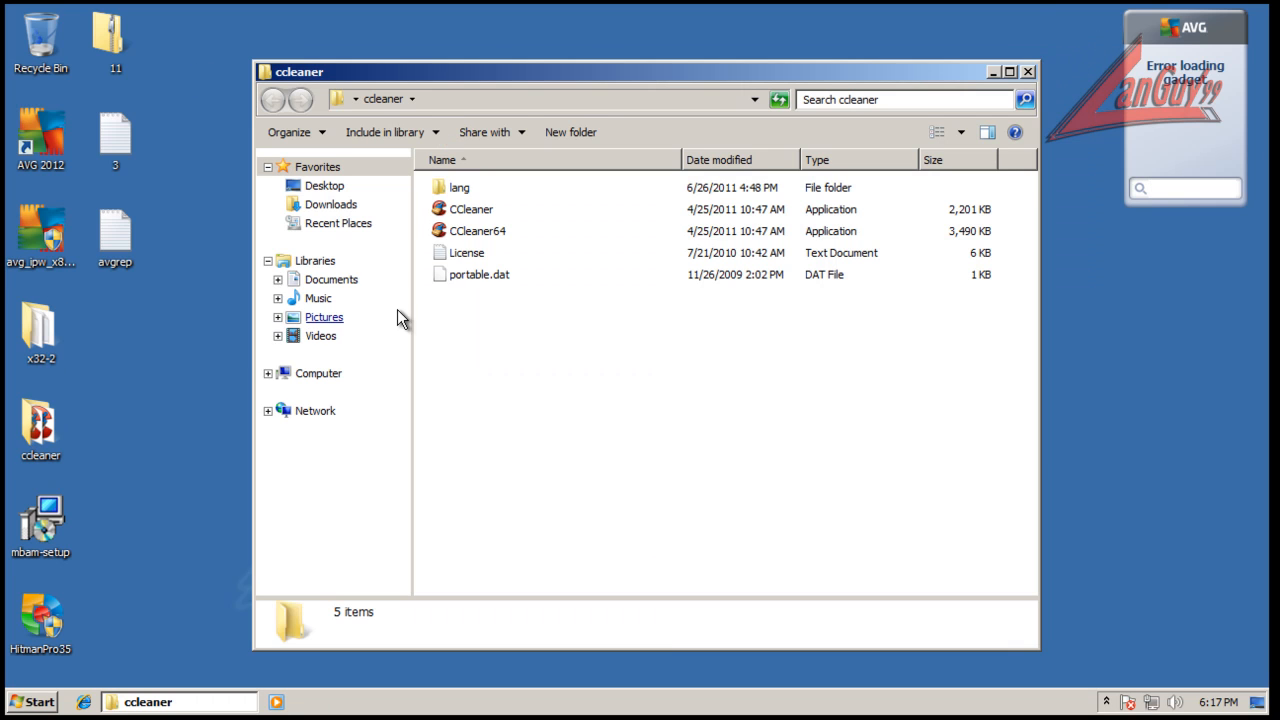
{"action": "left_click", "coordinate": [455, 210]}
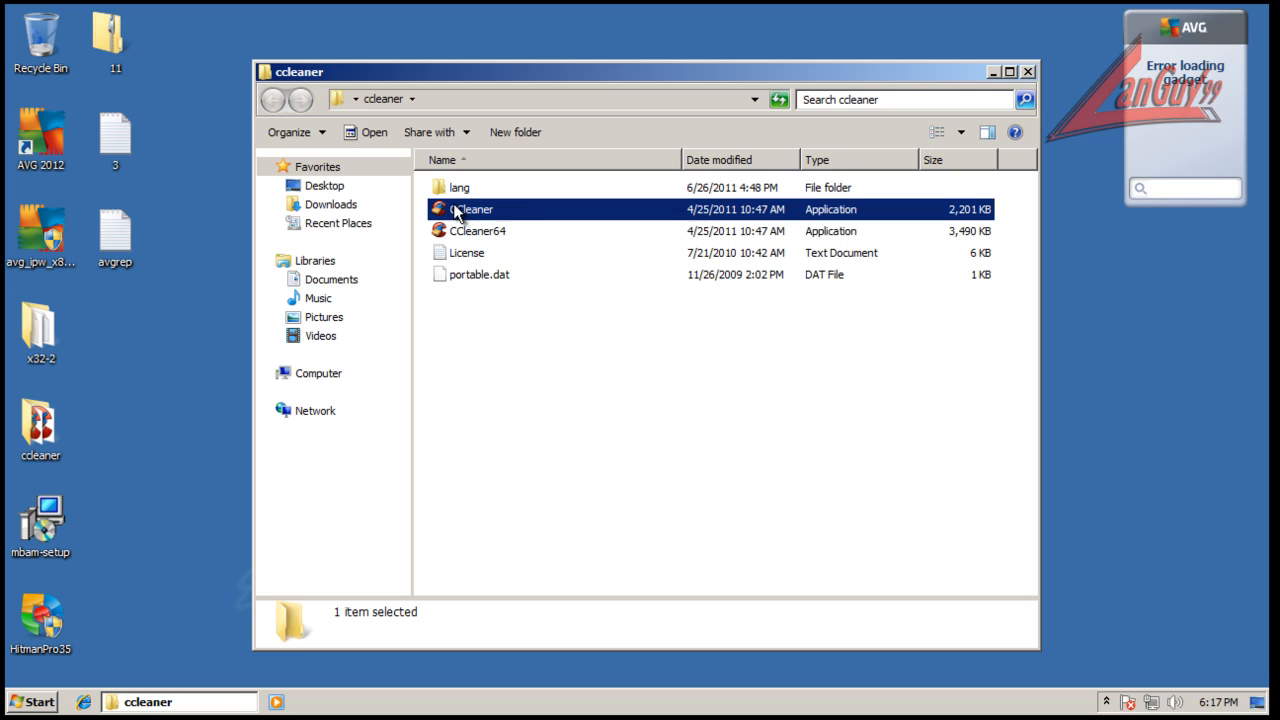
{"action": "key", "text": "Return"}
{"action": "left_click", "coordinate": [728, 372]}
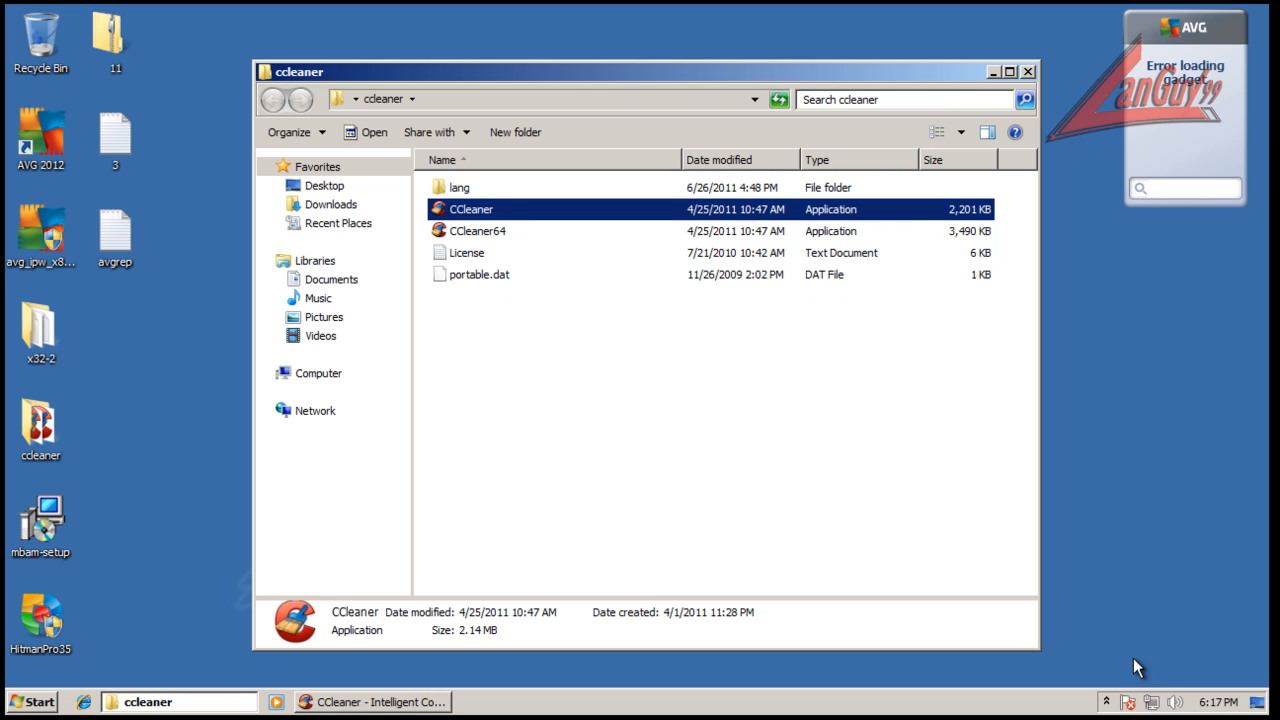
{"action": "left_click", "coordinate": [423, 702]}
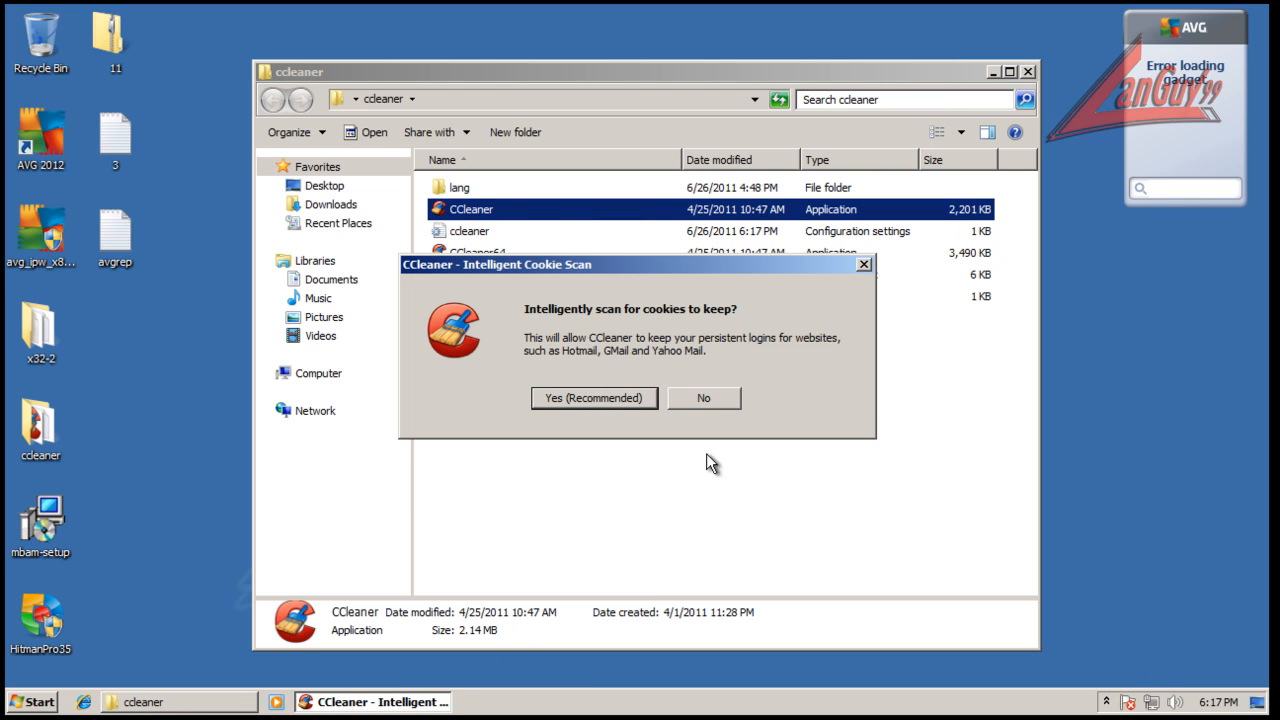
Decline CCleaner's intelligent cookie scan, review the Advanced options, and return to the Cleaner.
{"action": "left_click", "coordinate": [703, 398]}
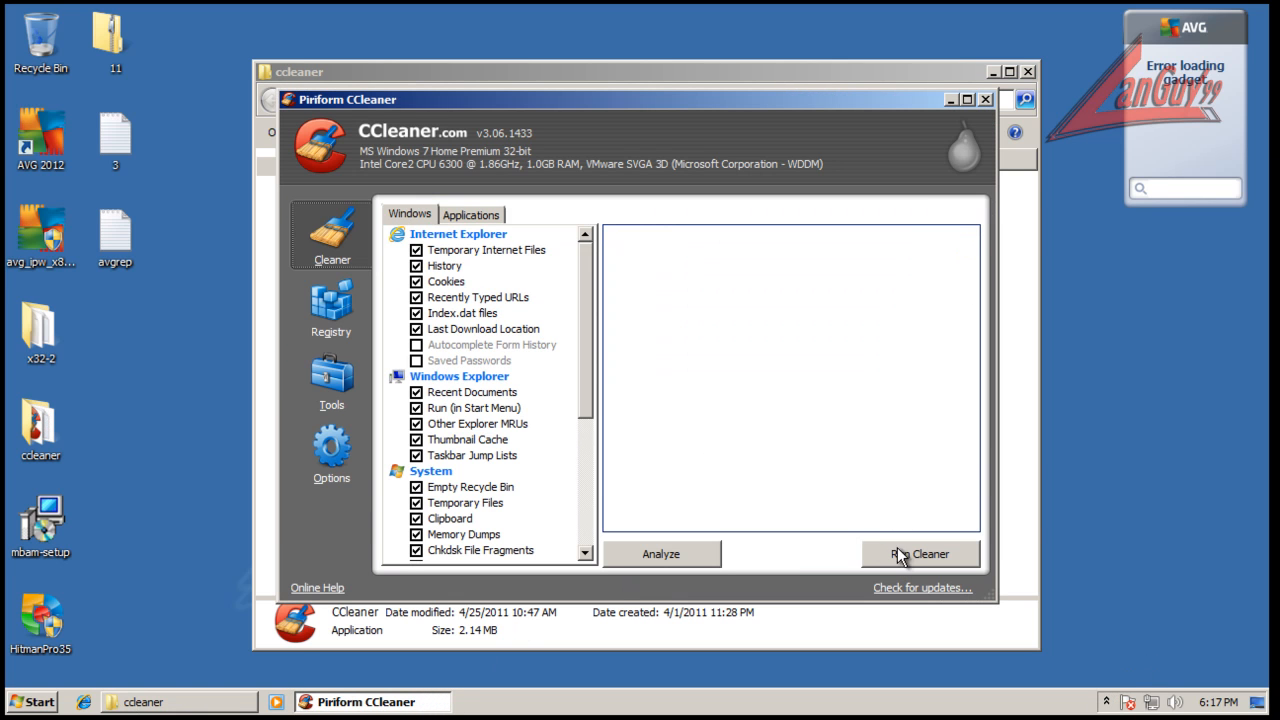
{"action": "left_click", "coordinate": [333, 455]}
{"action": "left_click", "coordinate": [432, 387]}
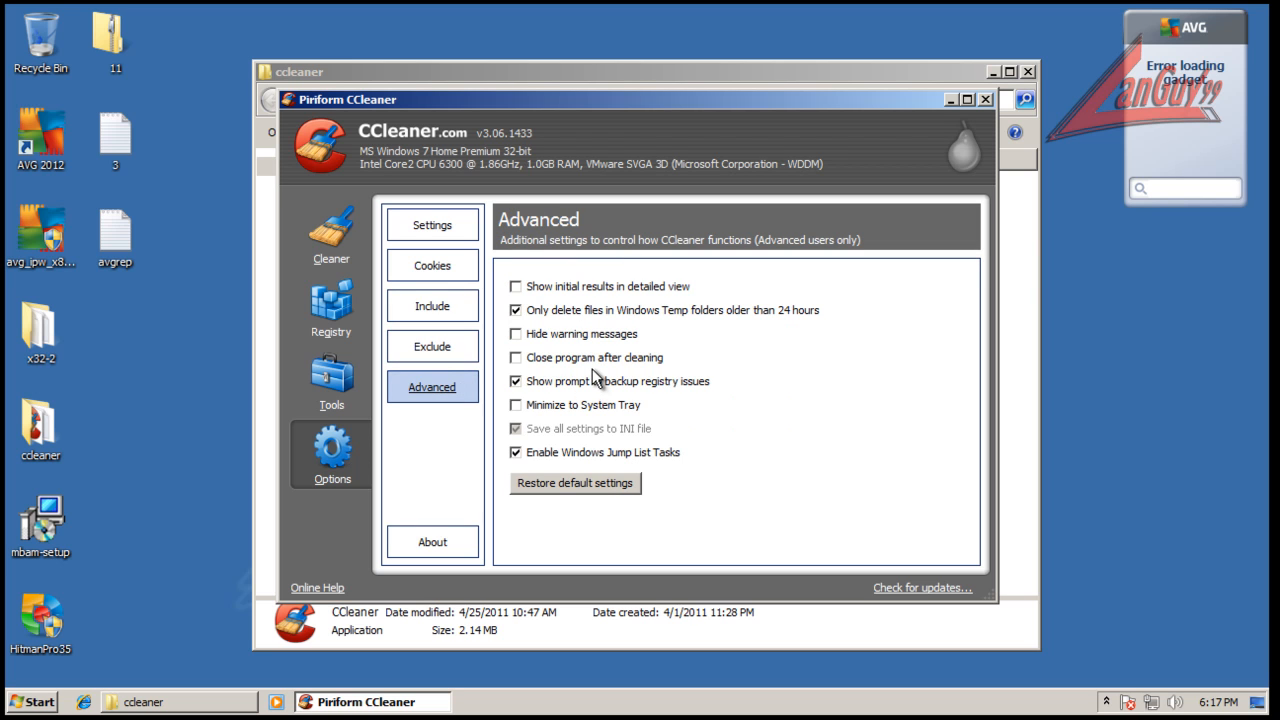
{"action": "left_click", "coordinate": [340, 262]}
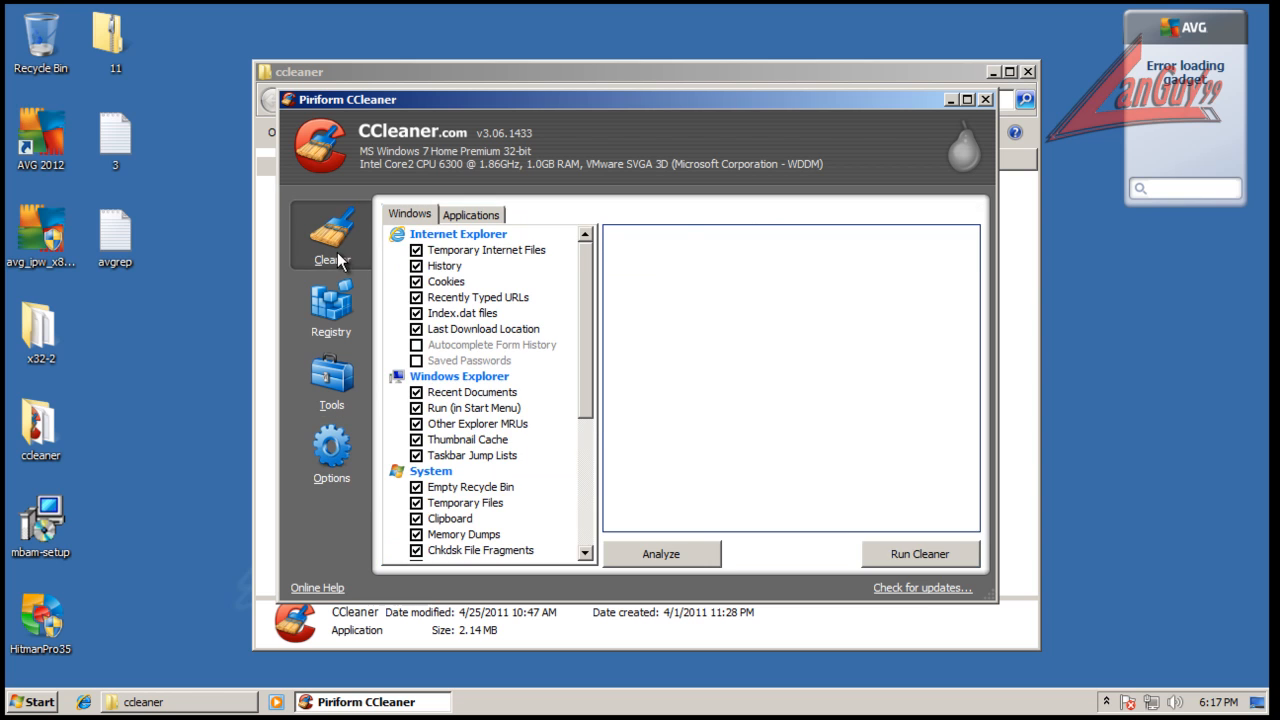
{"action": "left_click", "coordinate": [322, 458]}
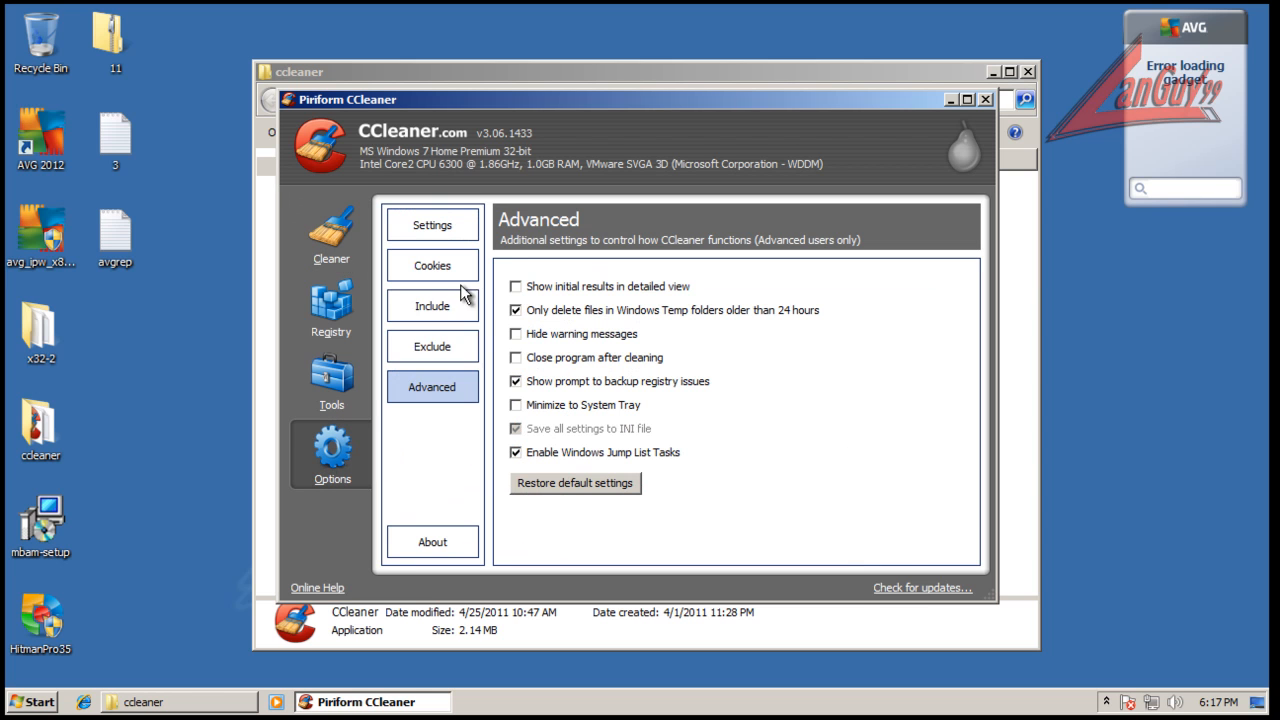
{"action": "left_click", "coordinate": [335, 240]}
Run the cleaner with the current Windows selections, confirm the permanent file deletion, and close CCleaner and its folder.
{"action": "left_click", "coordinate": [912, 555]}
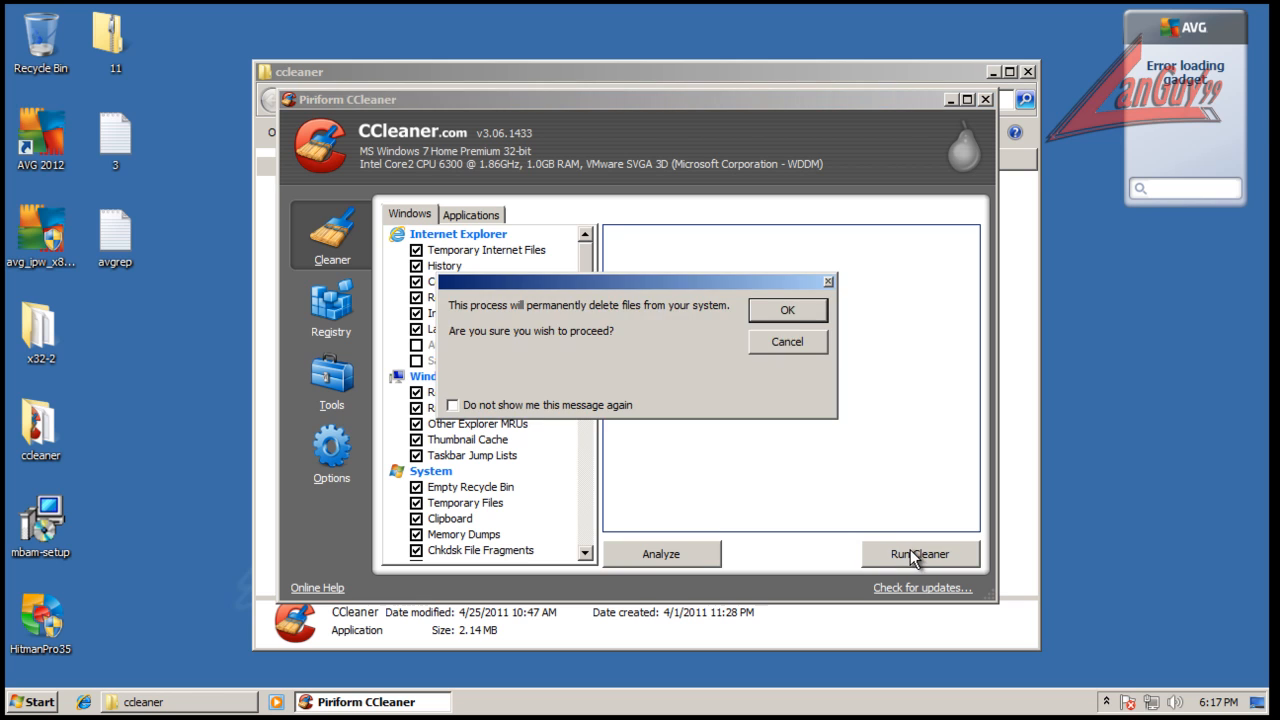
{"action": "left_click", "coordinate": [787, 317]}
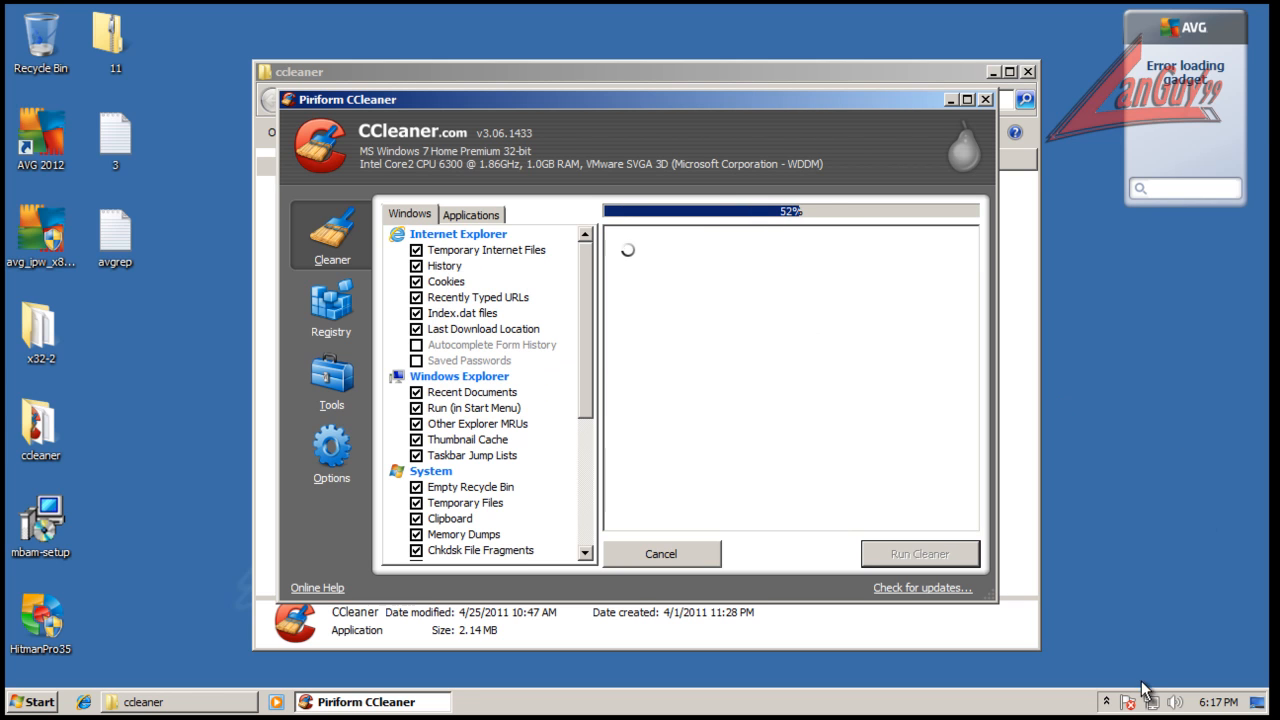
{"action": "left_click", "coordinate": [1107, 705]}
{"action": "left_click", "coordinate": [1107, 705]}
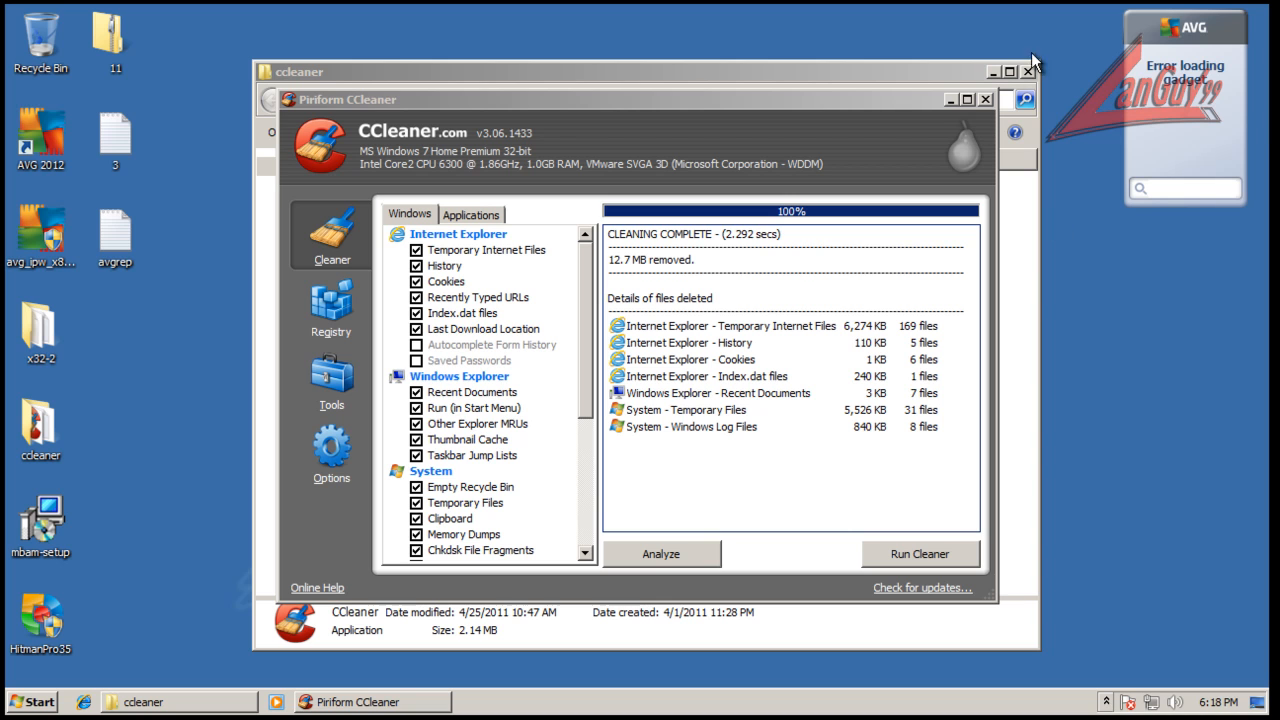
{"action": "left_click", "coordinate": [985, 99]}
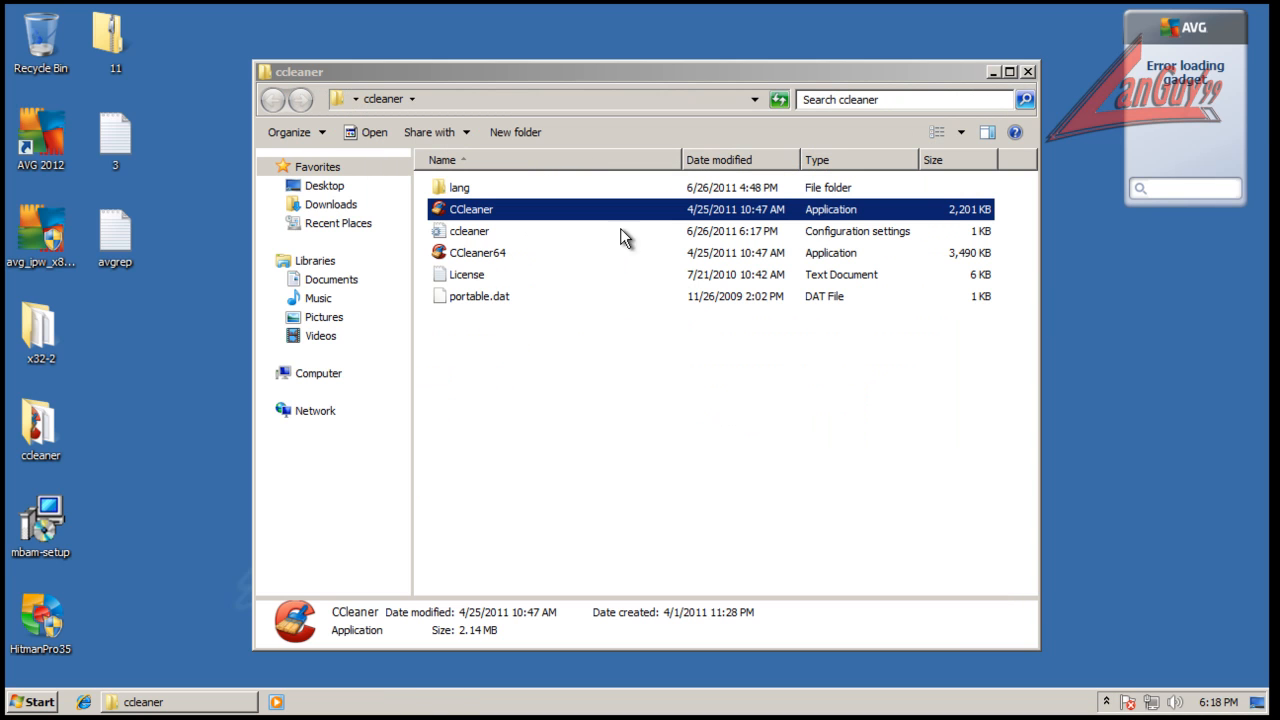
{"action": "left_click", "coordinate": [1033, 64]}
{"action": "left_click", "coordinate": [1028, 70]}
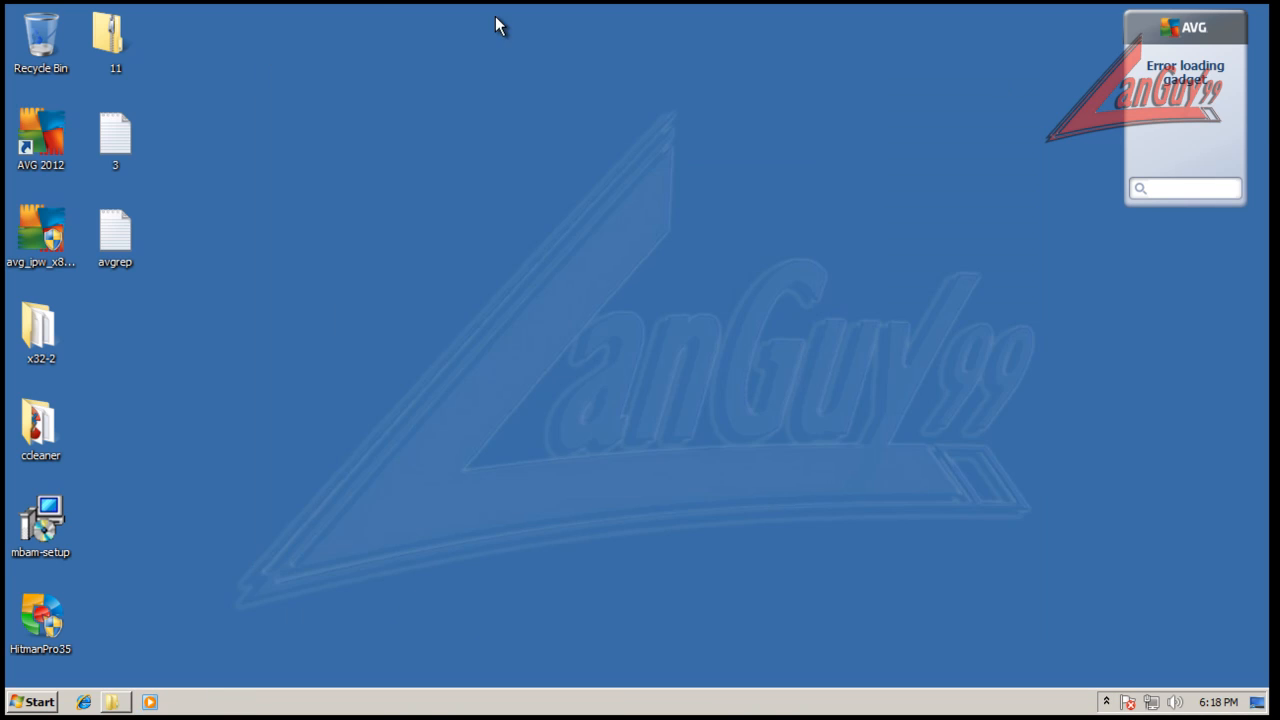
Launch CCE from the x32-2 folder, allow COMODO Cleaning Essentials to run, and close its finished full scan without rebooting.
{"action": "double_click", "coordinate": [37, 334]}
{"action": "double_click", "coordinate": [458, 384]}
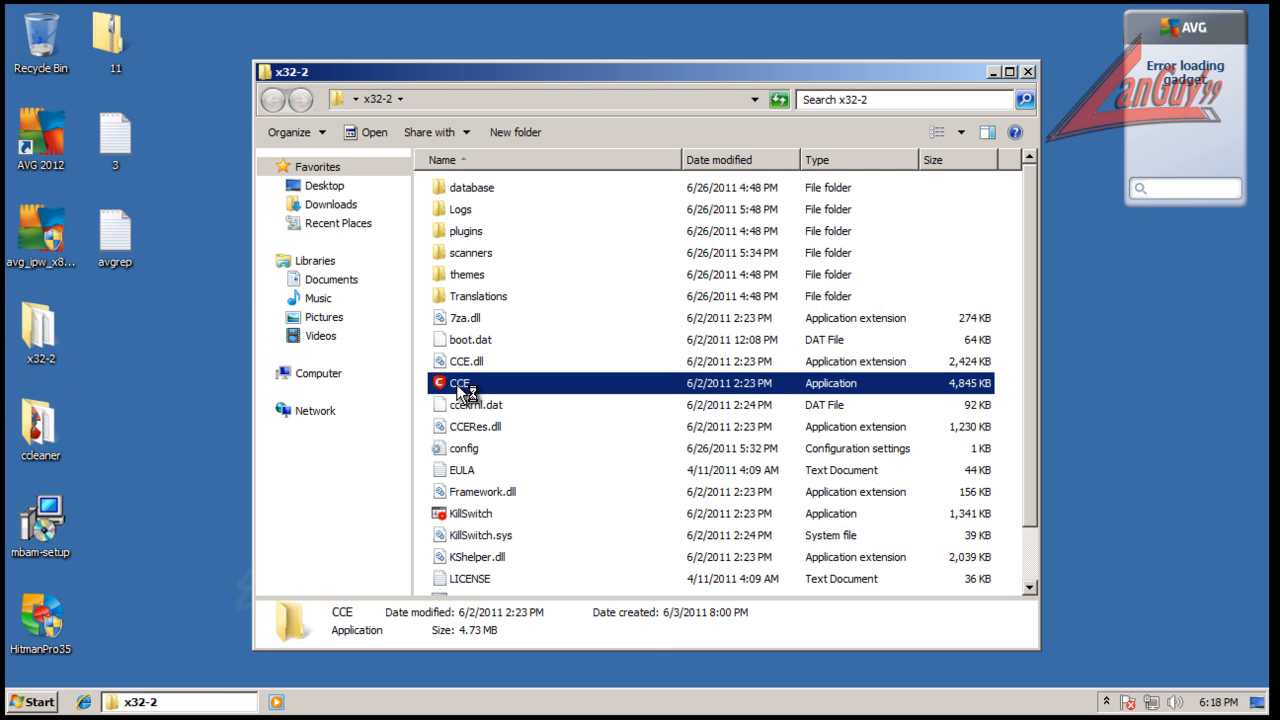
{"action": "left_click", "coordinate": [1027, 71]}
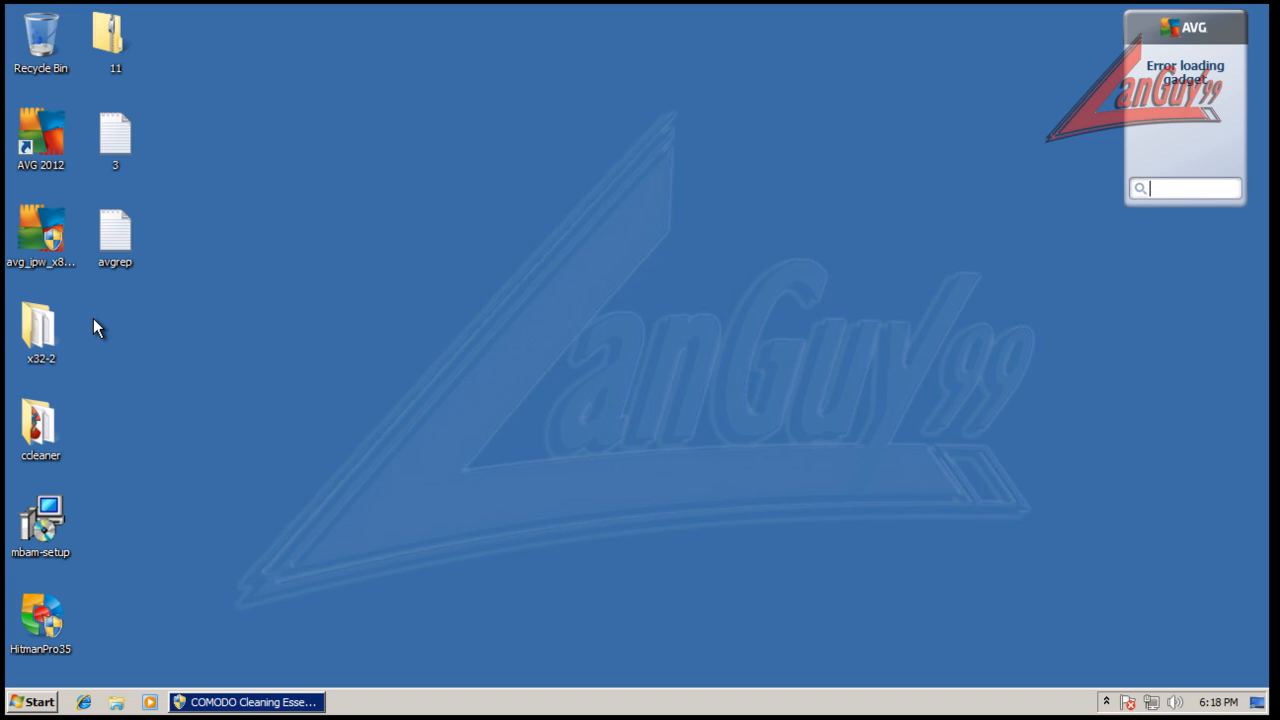
{"action": "left_click", "coordinate": [226, 704]}
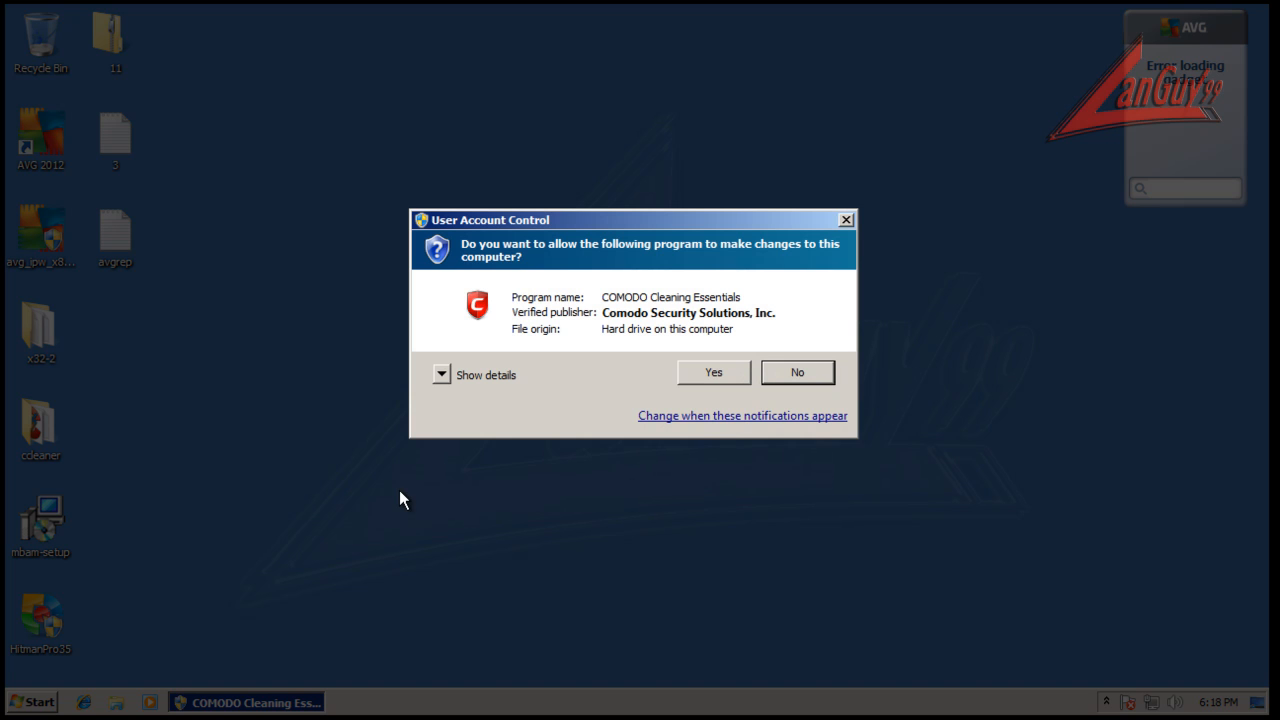
{"action": "left_click", "coordinate": [713, 372]}
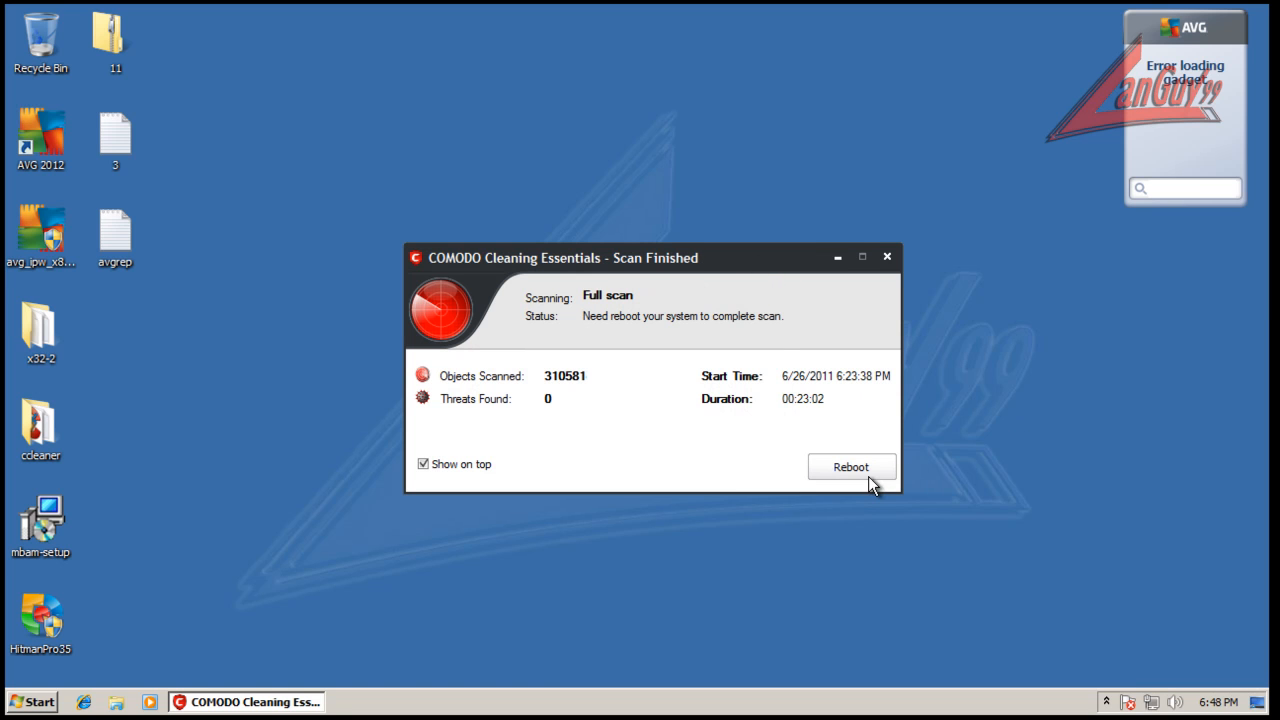
{"action": "left_click", "coordinate": [889, 256]}
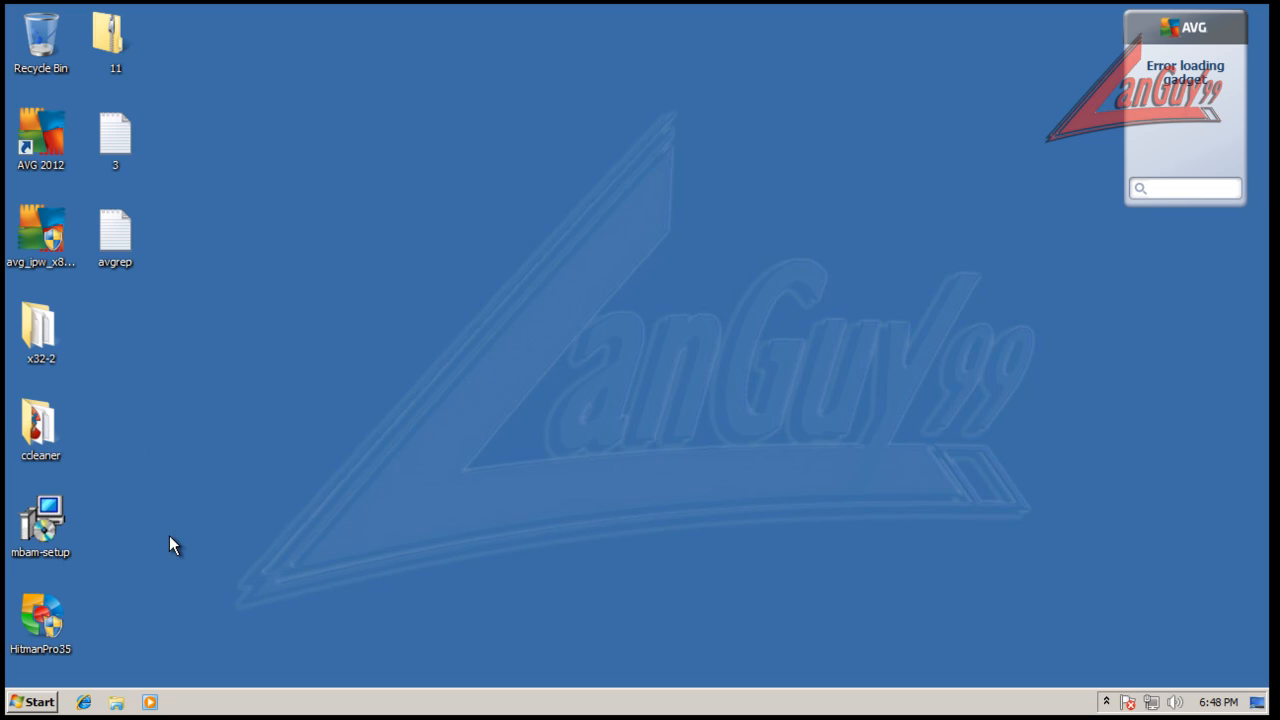
Launch mbam-setup from the desktop and allow Malwarebytes' Anti-Malware to make changes to the computer.
{"action": "left_click", "coordinate": [1106, 701]}
{"action": "double_click", "coordinate": [1090, 626]}
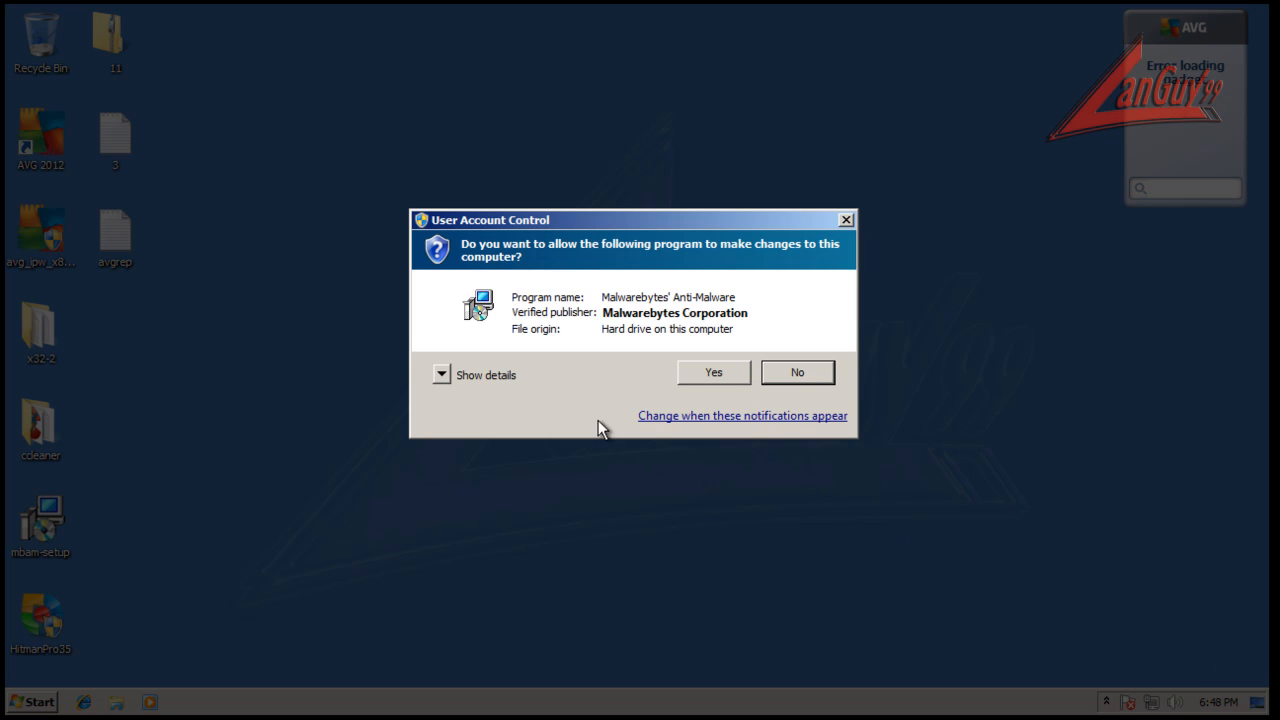
{"action": "left_click", "coordinate": [713, 372]}
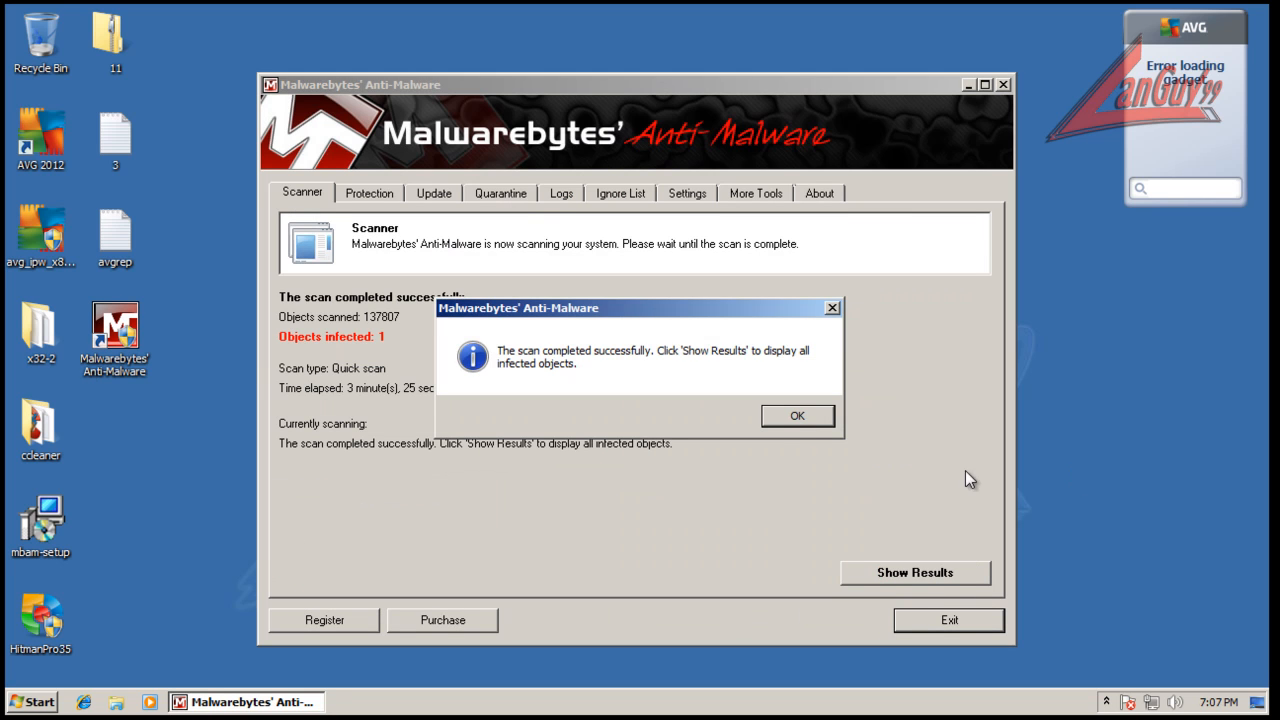
Show the results of the finished Malwarebytes quick scan and read the full registry path of the detected item.
{"action": "left_click", "coordinate": [798, 418]}
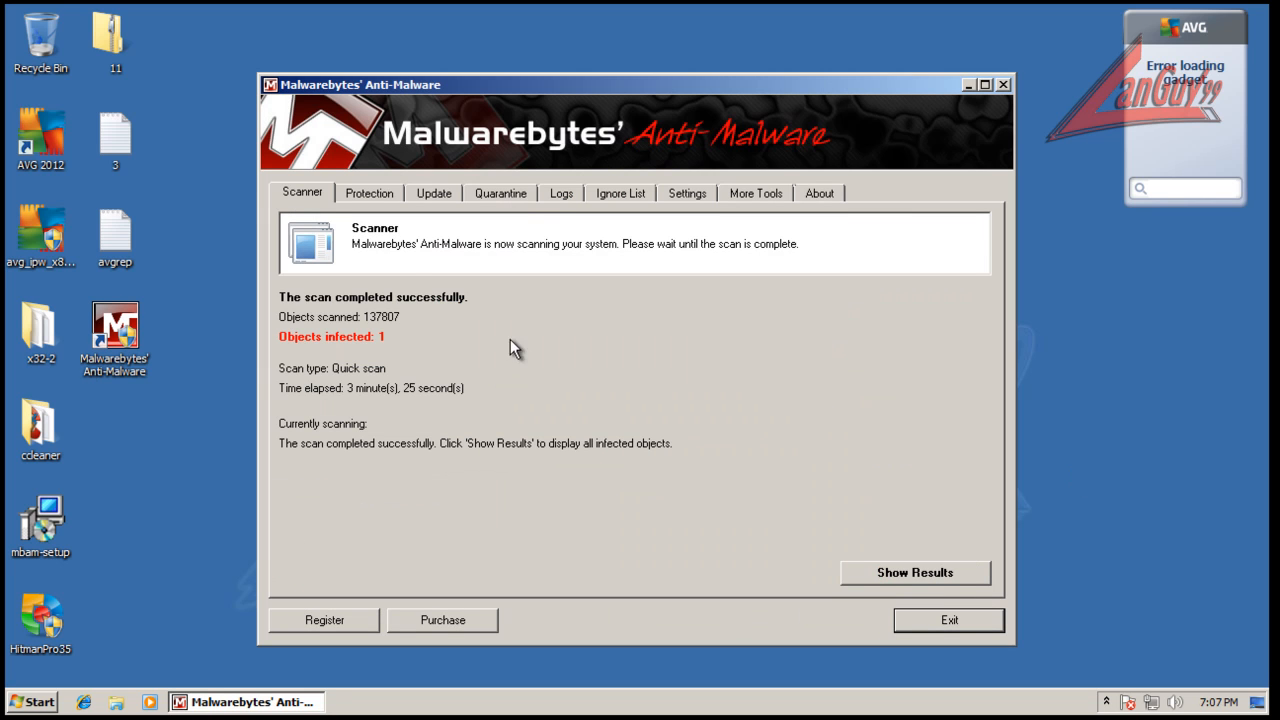
{"action": "left_click", "coordinate": [876, 572]}
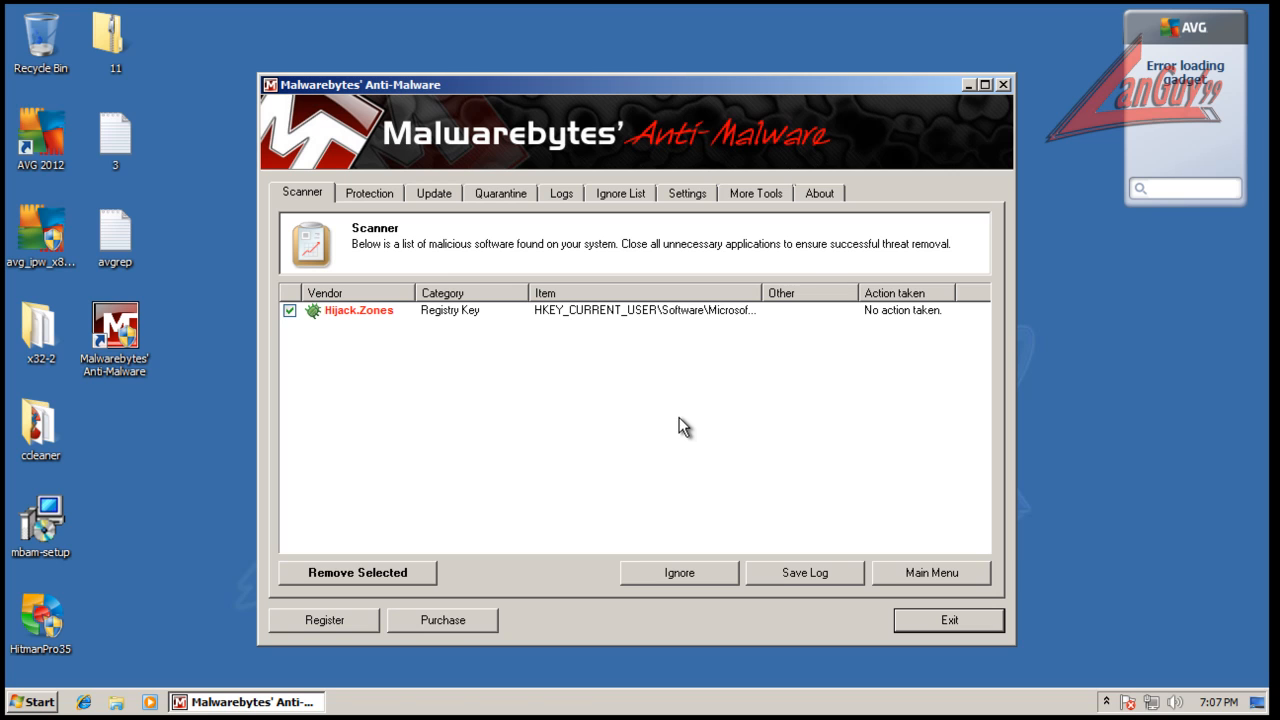
{"action": "left_click", "coordinate": [617, 312]}
{"action": "left_click_drag", "start_coordinate": [764, 292], "coordinate": [937, 292]}
{"action": "left_click_drag", "start_coordinate": [613, 540], "coordinate": [830, 546]}
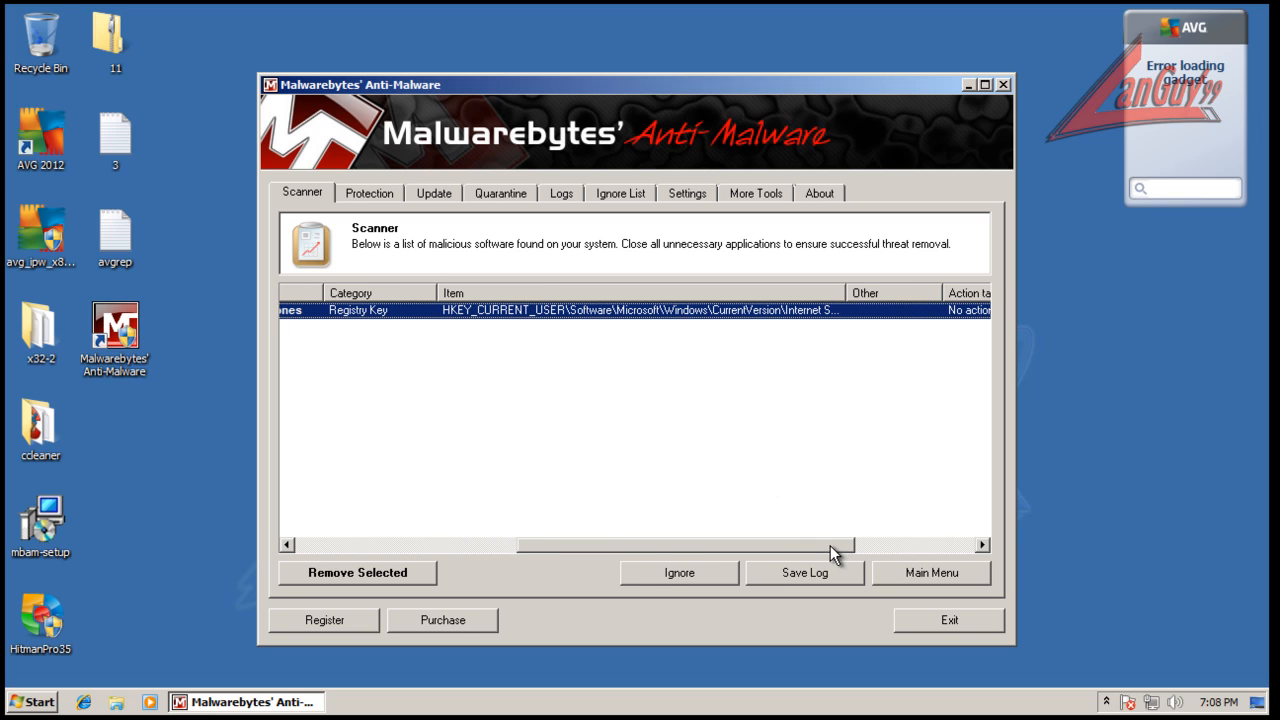
{"action": "left_click_drag", "start_coordinate": [840, 297], "coordinate": [1150, 300]}
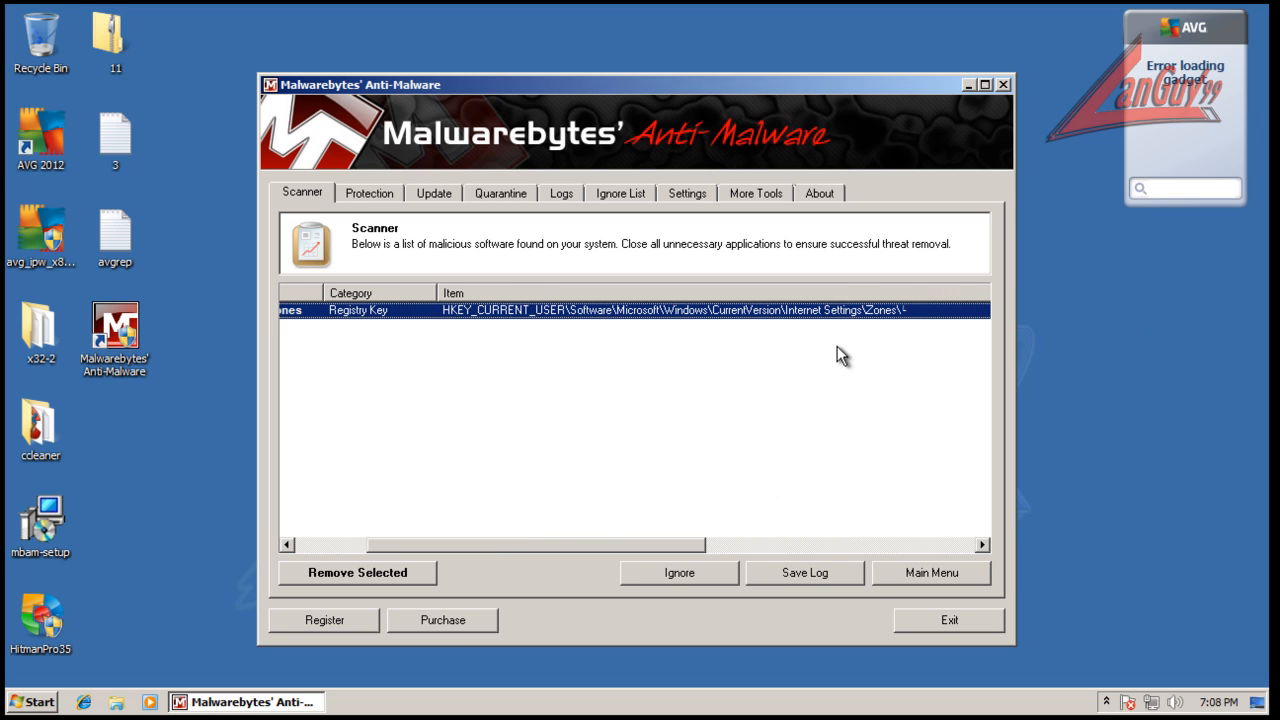
{"action": "left_click_drag", "start_coordinate": [702, 545], "coordinate": [484, 525]}
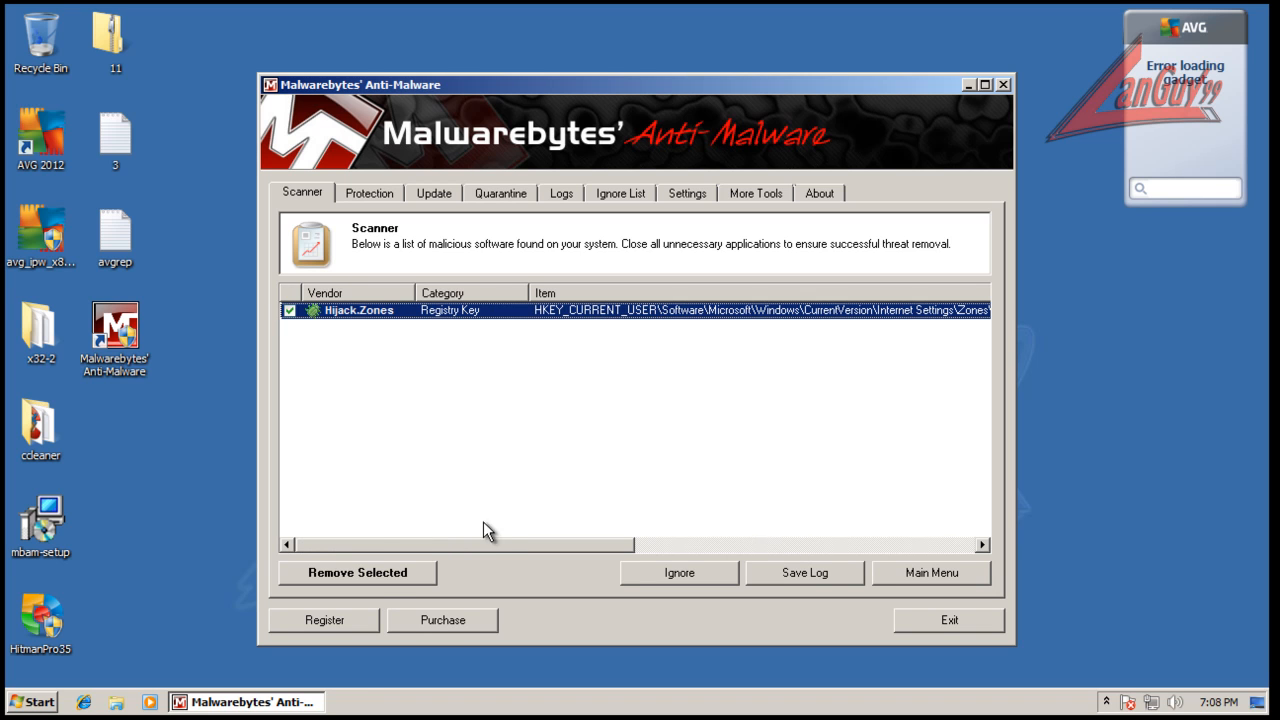
Remove the Hijack.Zones registry key, permanently allow Malwarebytes through the AVG Firewall, and close Malwarebytes.
{"action": "left_click", "coordinate": [387, 572]}
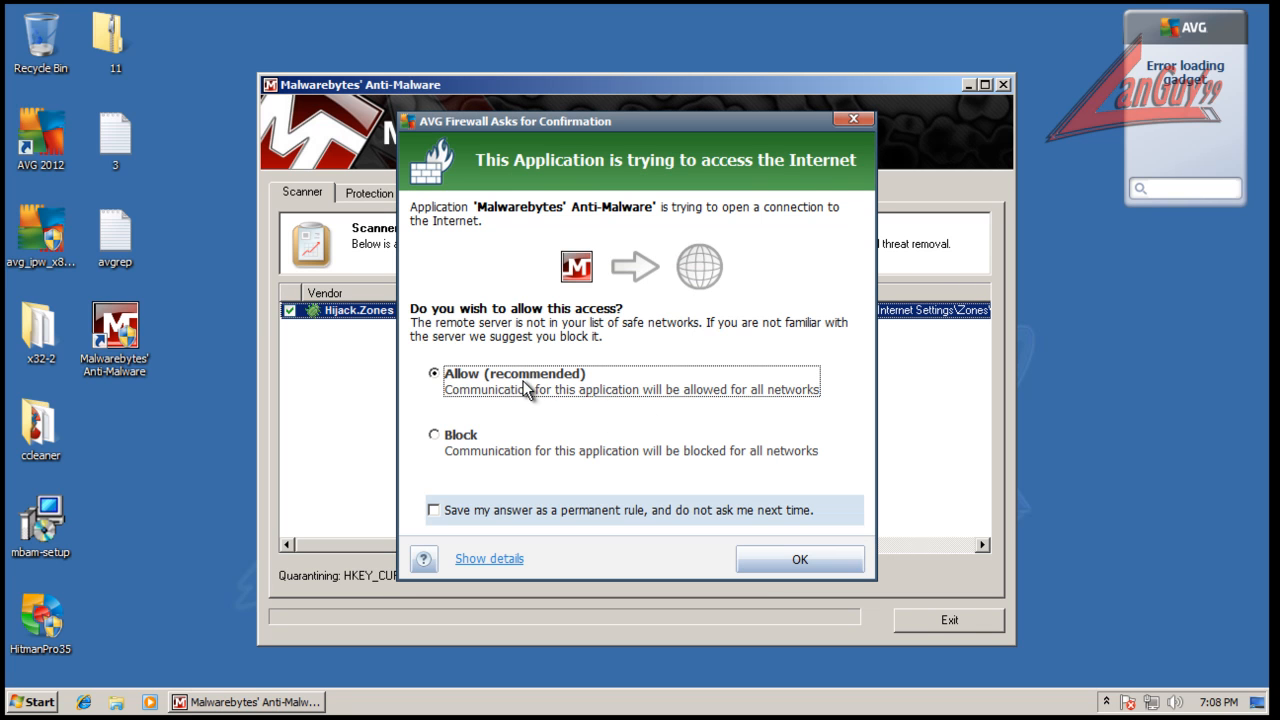
{"action": "left_click", "coordinate": [750, 516]}
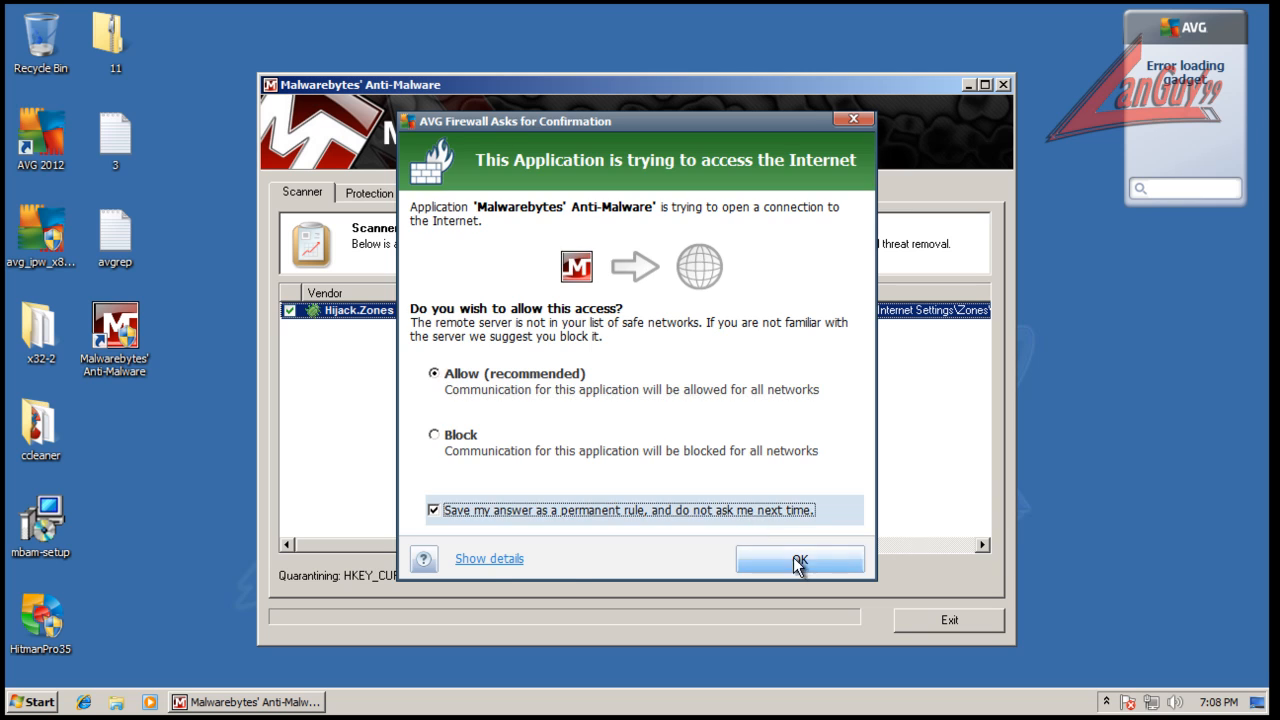
{"action": "left_click", "coordinate": [789, 556]}
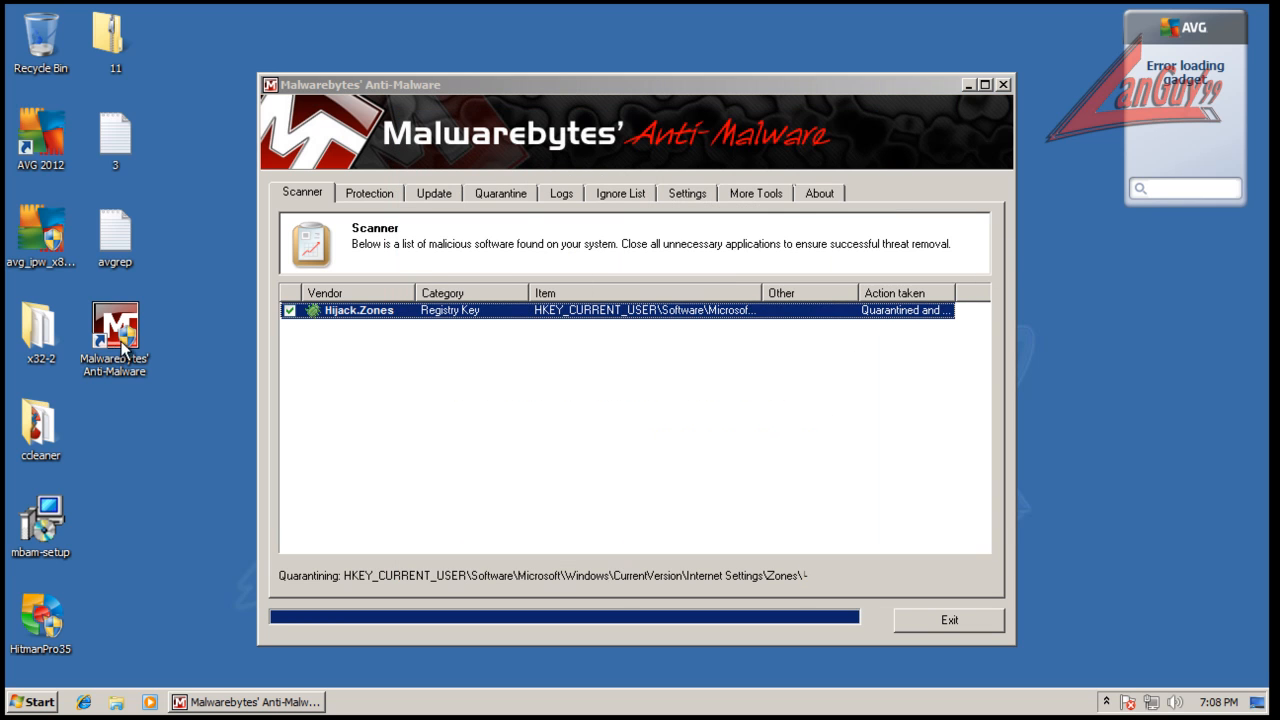
{"action": "left_click", "coordinate": [752, 73]}
{"action": "left_click", "coordinate": [786, 425]}
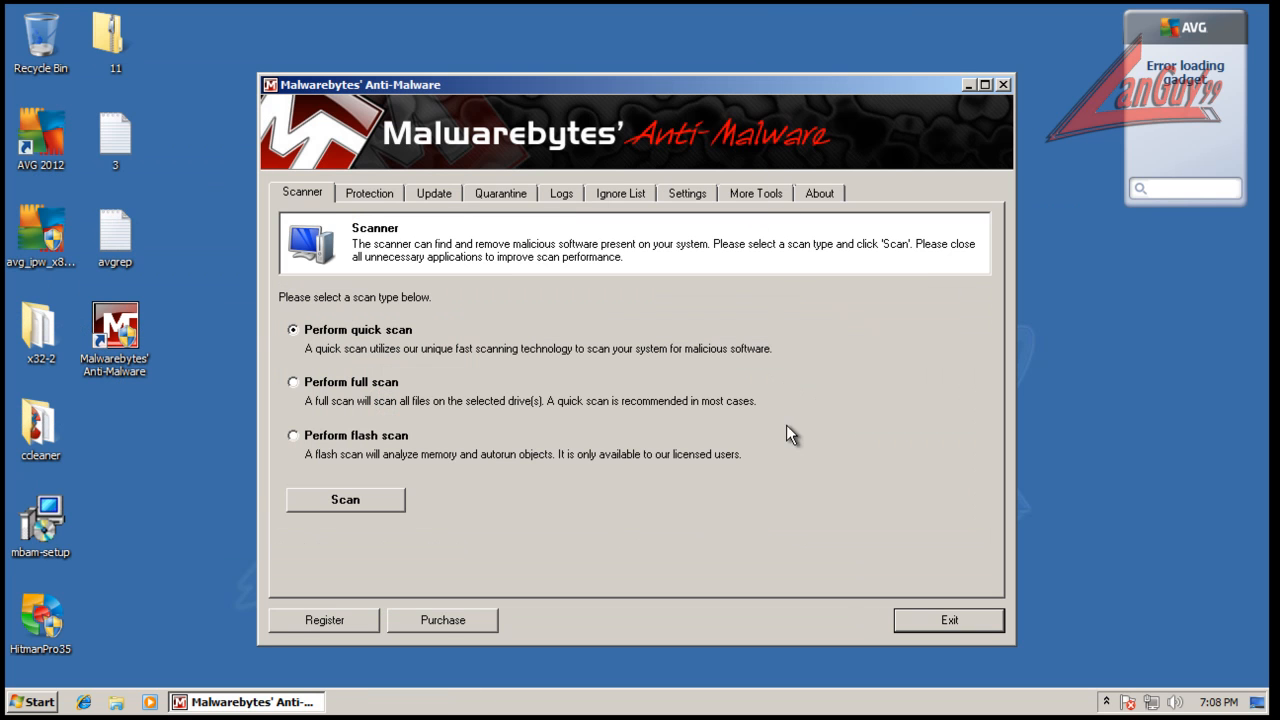
{"action": "left_click", "coordinate": [1004, 85]}
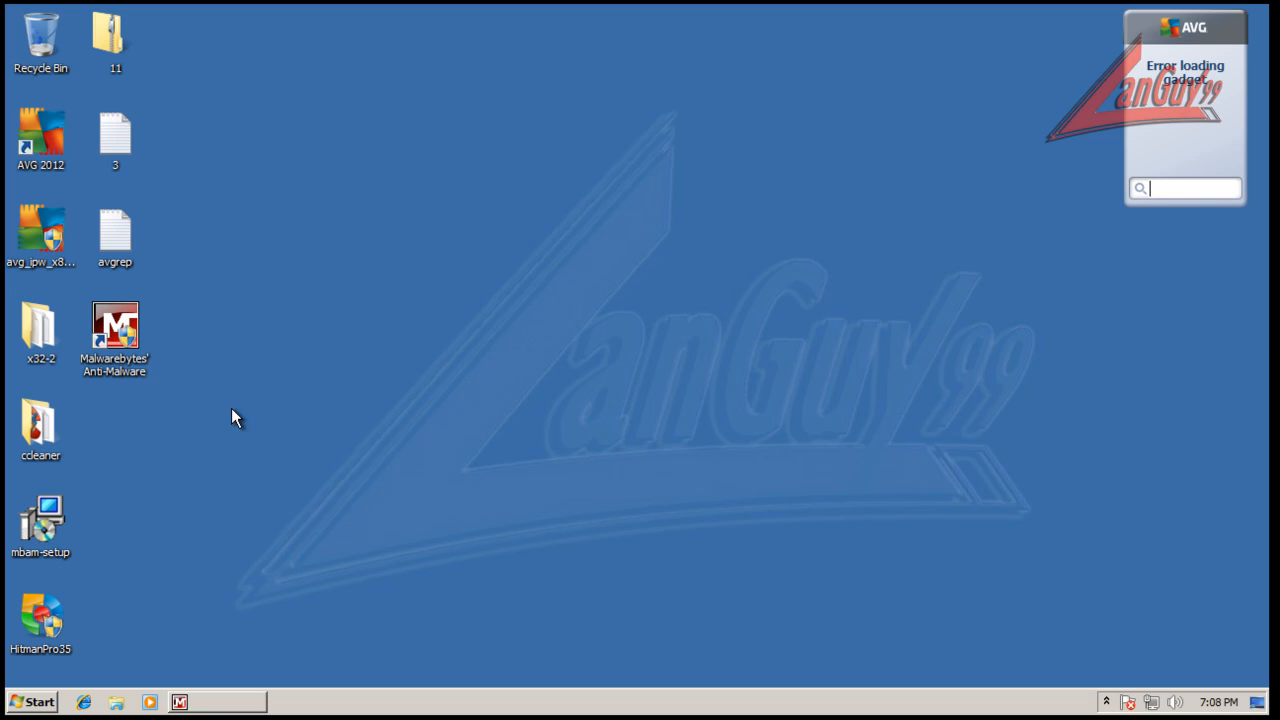
Launch HitmanPro35 from the desktop and close its window once the scan has finished.
{"action": "left_click", "coordinate": [54, 623]}
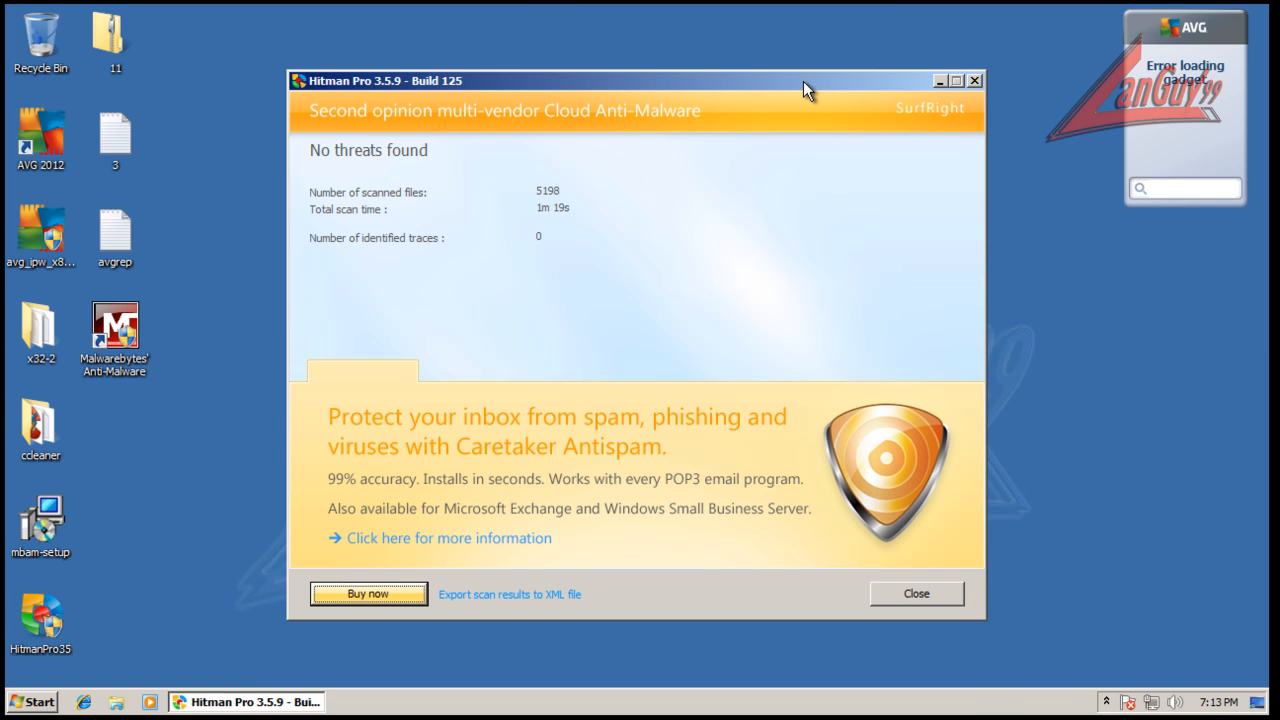
{"action": "left_click", "coordinate": [973, 82]}
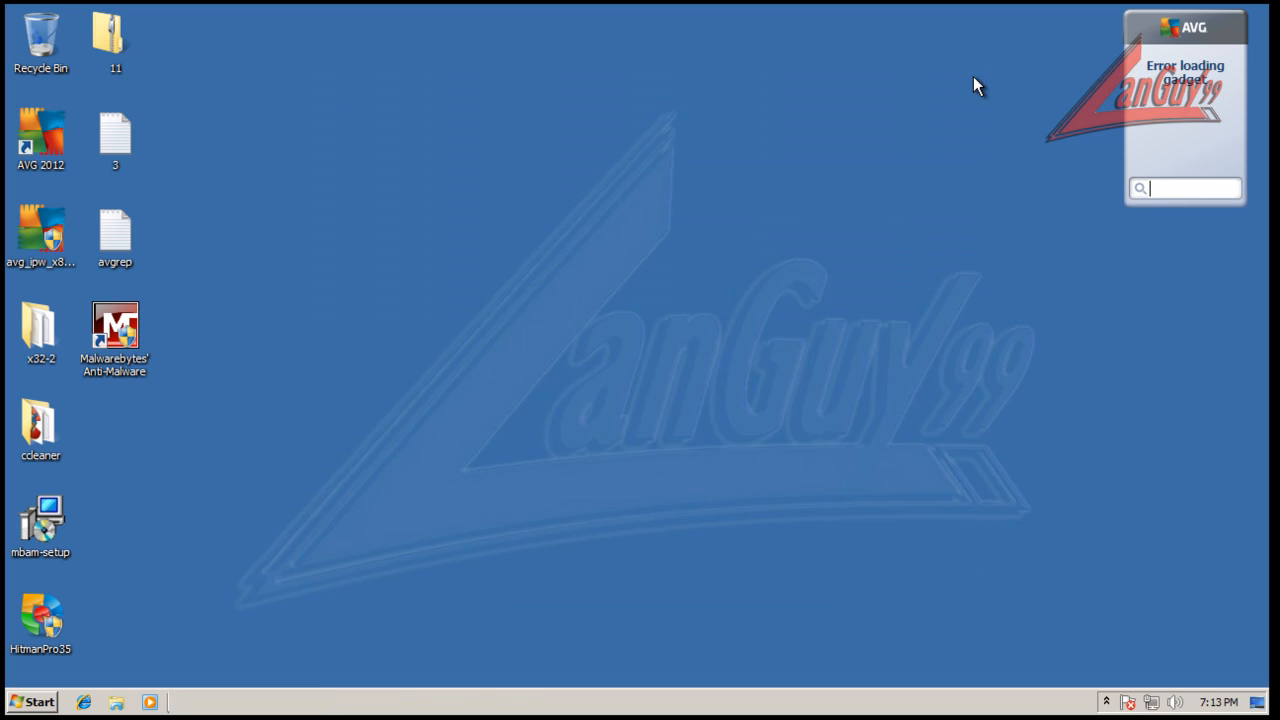
Check the hidden notification area icons, including AVG's, and close the pop-up.
{"action": "left_click", "coordinate": [1106, 702]}
{"action": "left_click", "coordinate": [1106, 702]}
{"action": "left_click", "coordinate": [1106, 702]}
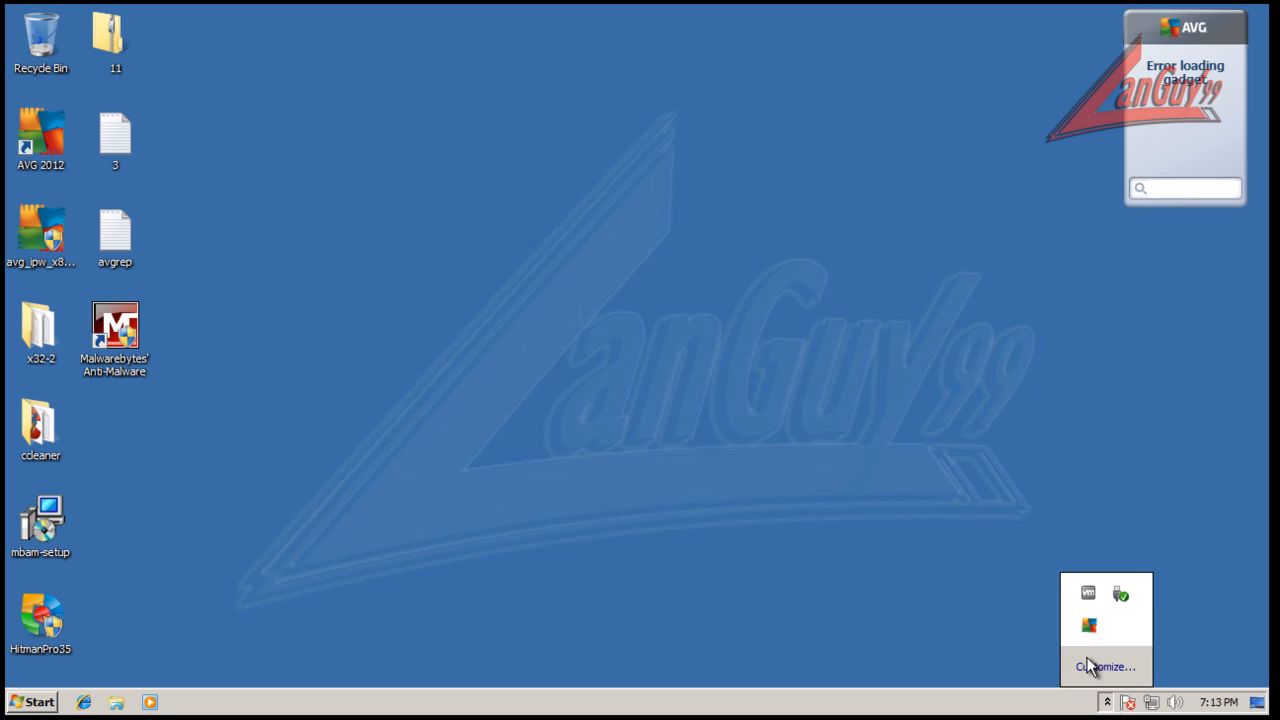
{"action": "left_click", "coordinate": [819, 490]}
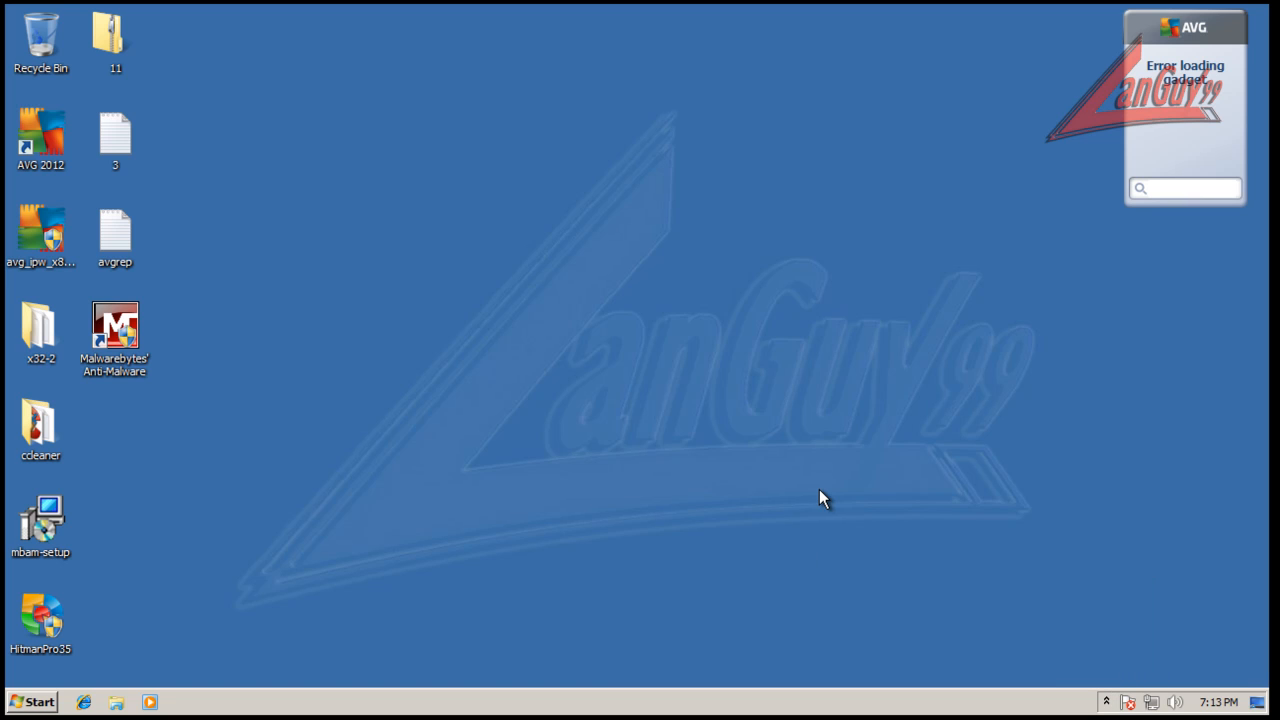